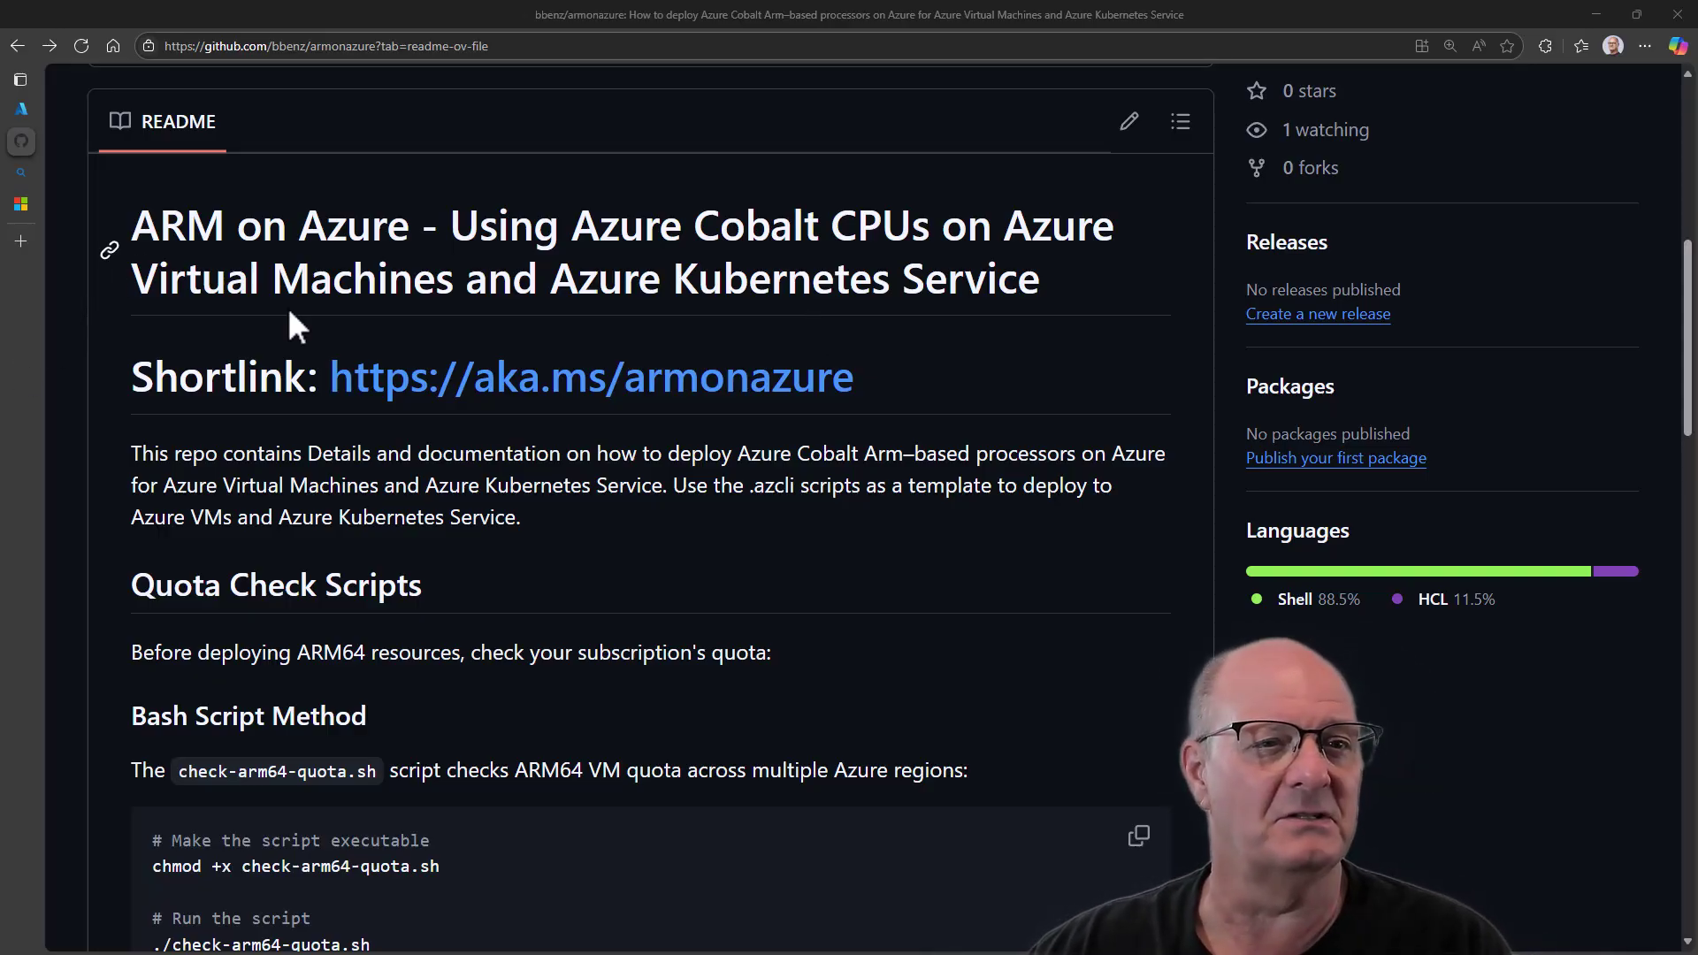
# Switch to the Azure portal and start creating an Azure Kubernetes Service (AKS) cluster from the Compute resource category.
pyautogui.click(29, 111)
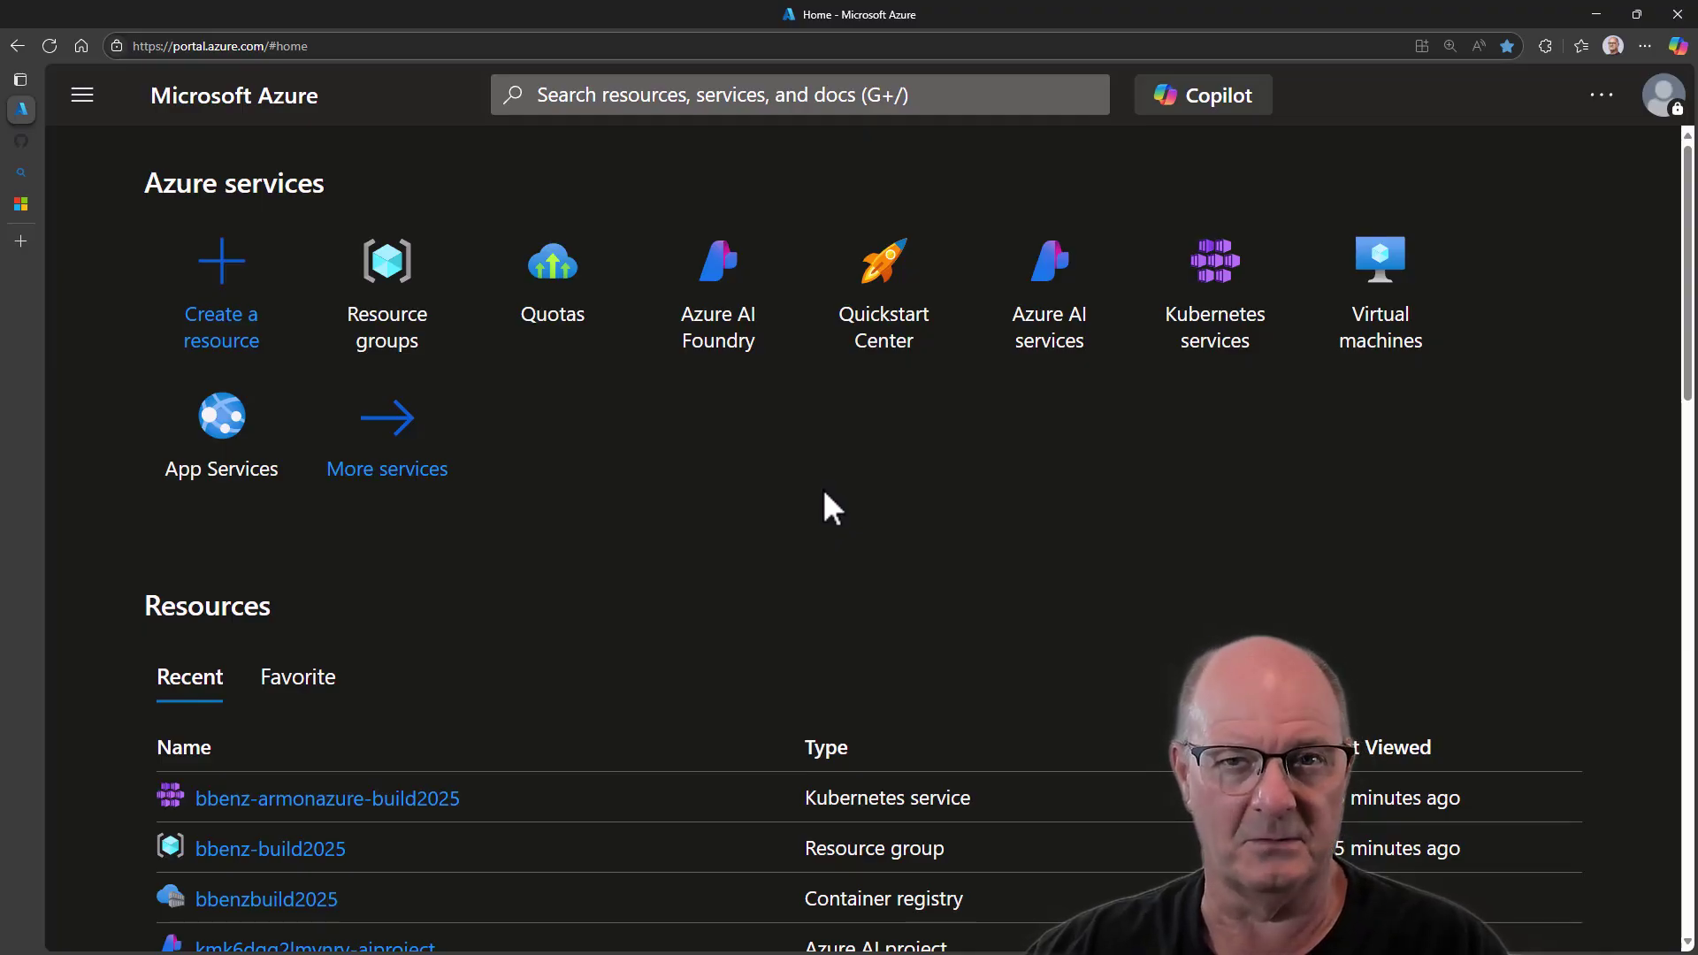
pyautogui.click(223, 340)
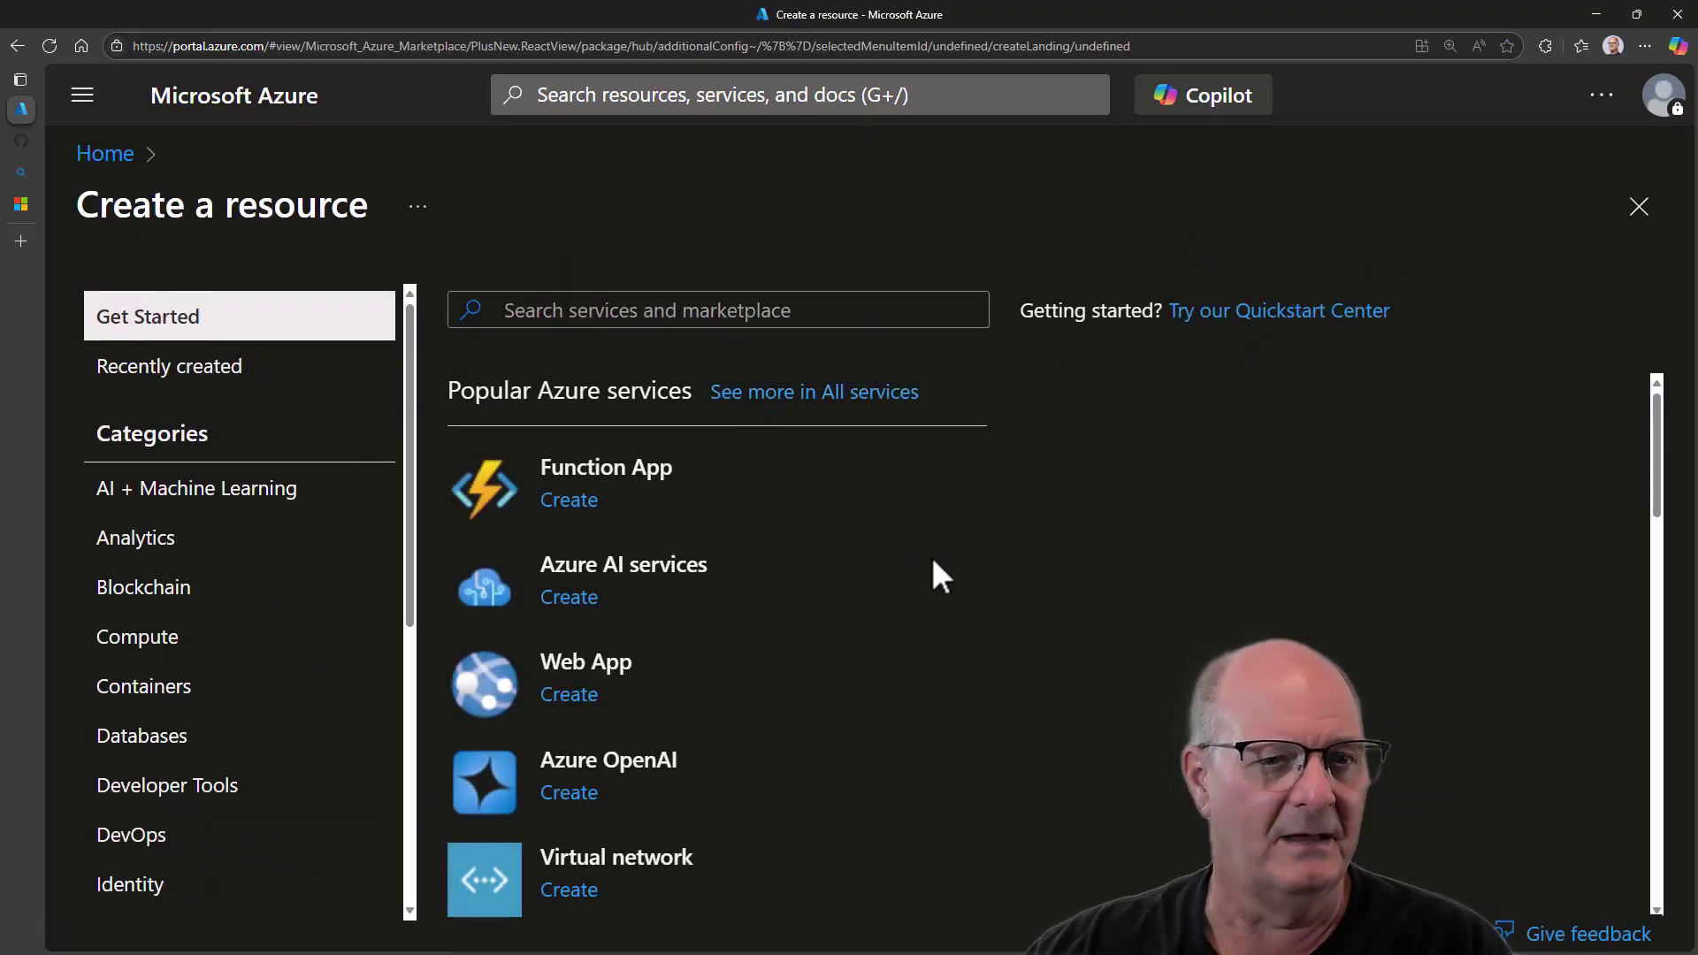
pyautogui.click(174, 646)
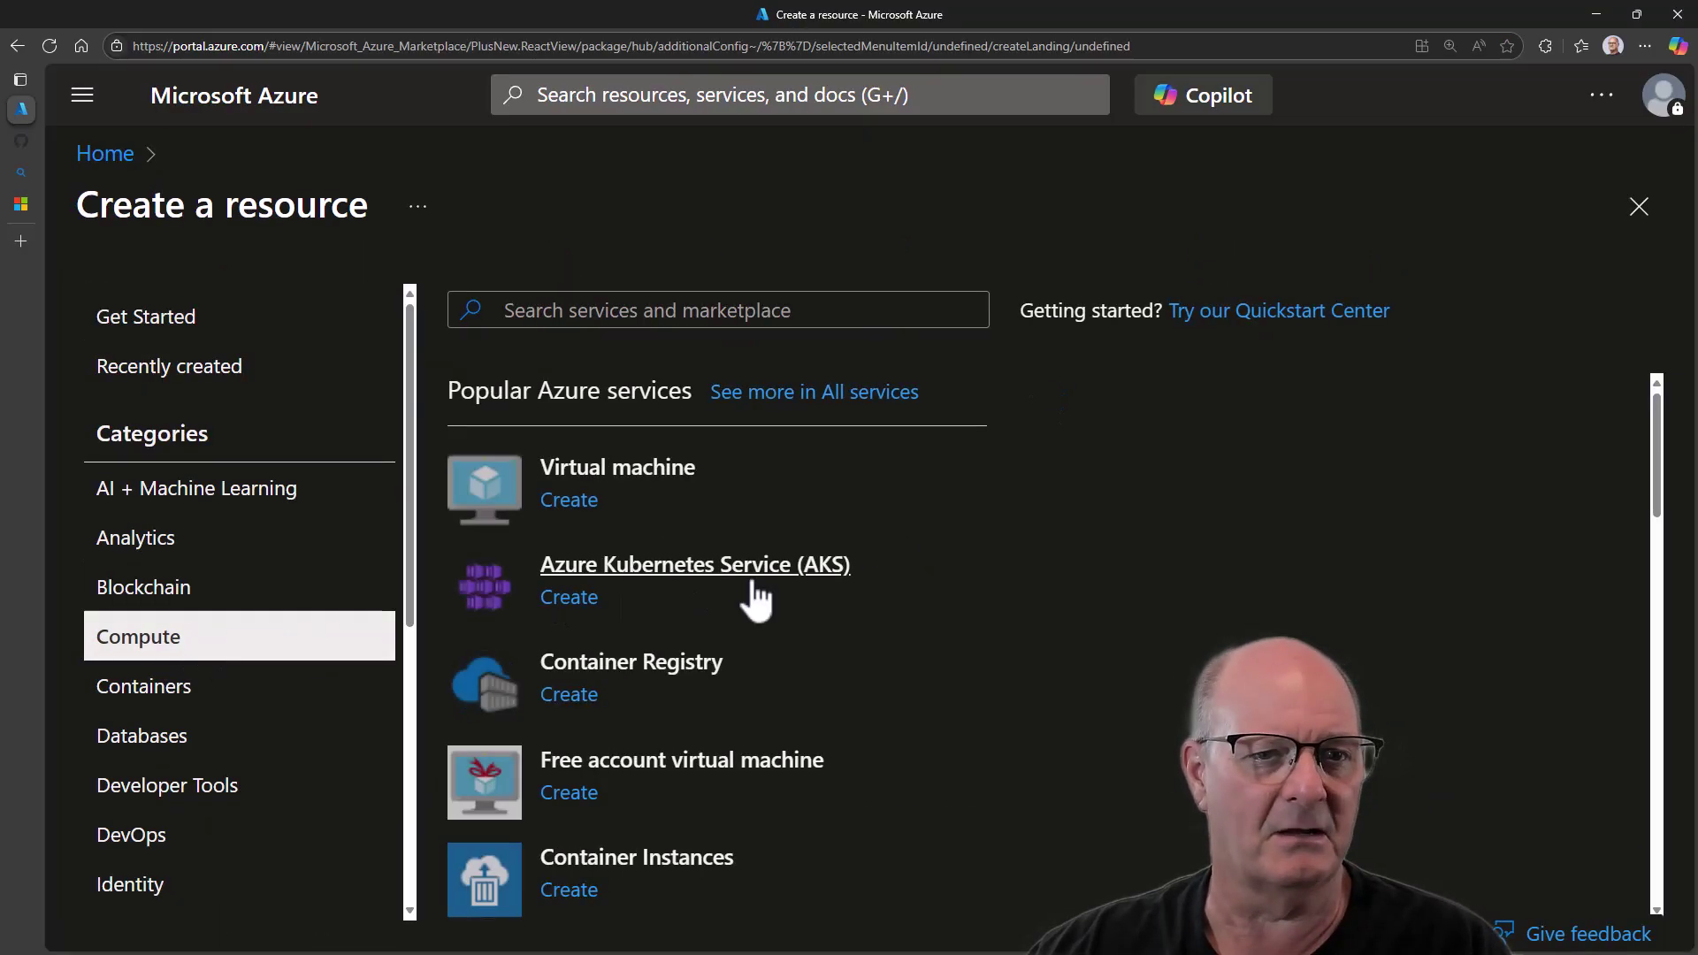
pyautogui.click(596, 612)
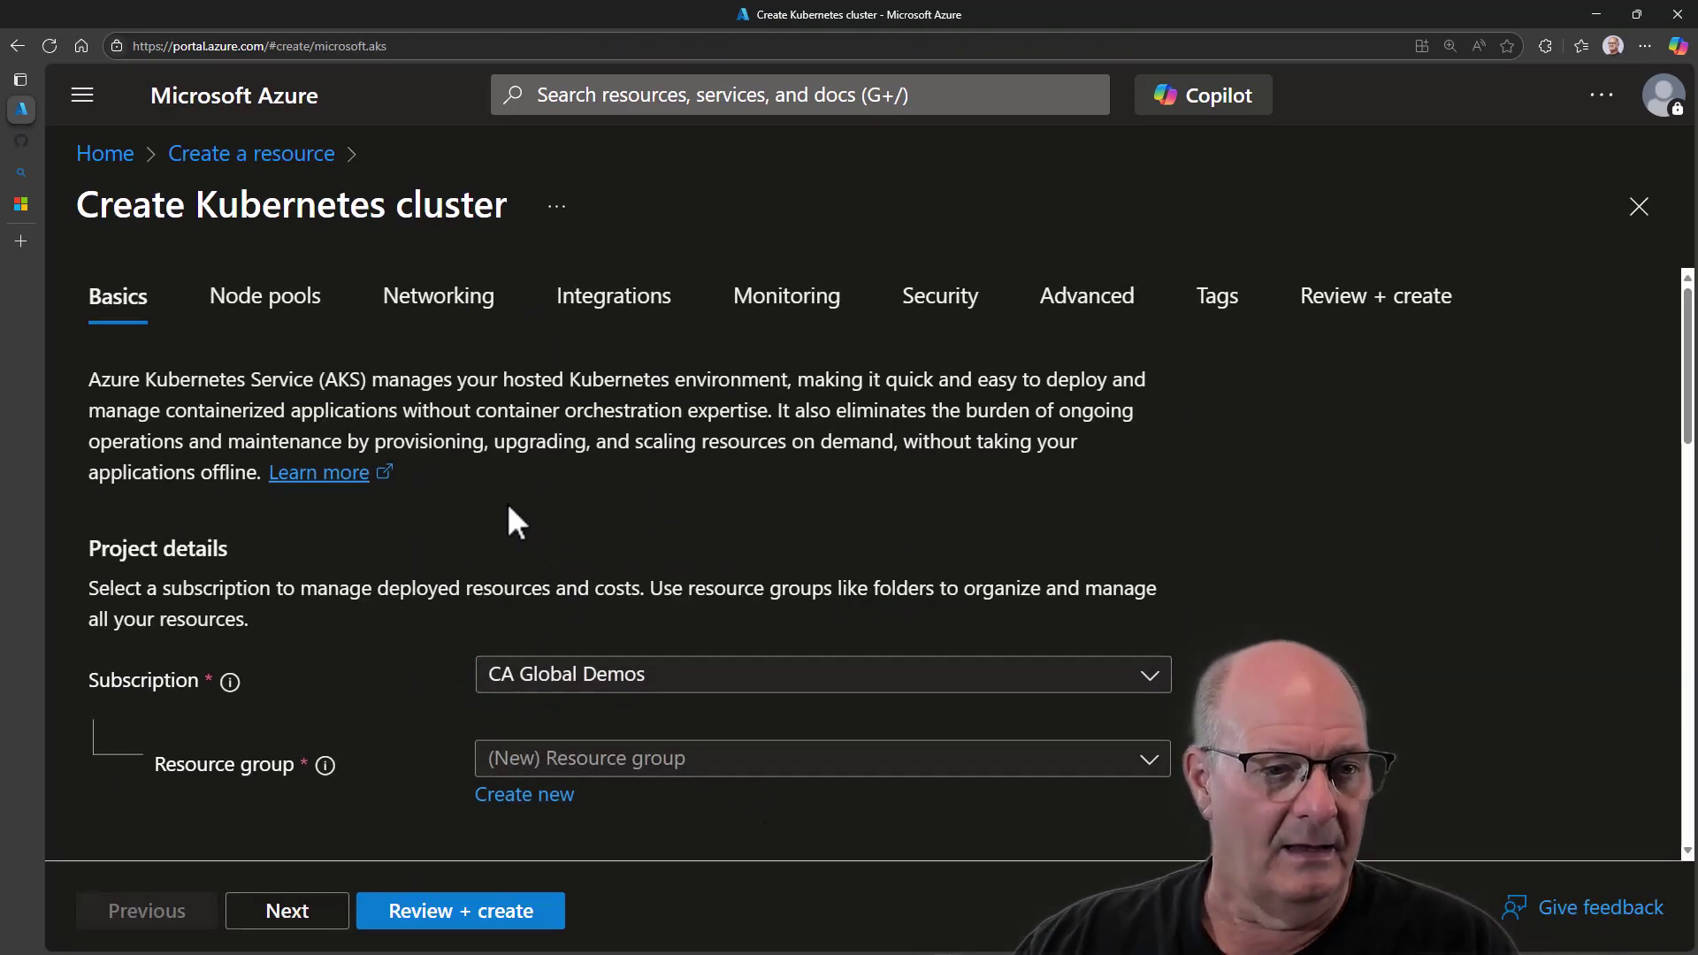
# Create a new resource group named bbenz-armonaks-portal for the cluster.
pyautogui.scroll(-2, 358, 490)
pyautogui.scroll(-1, 363, 491)
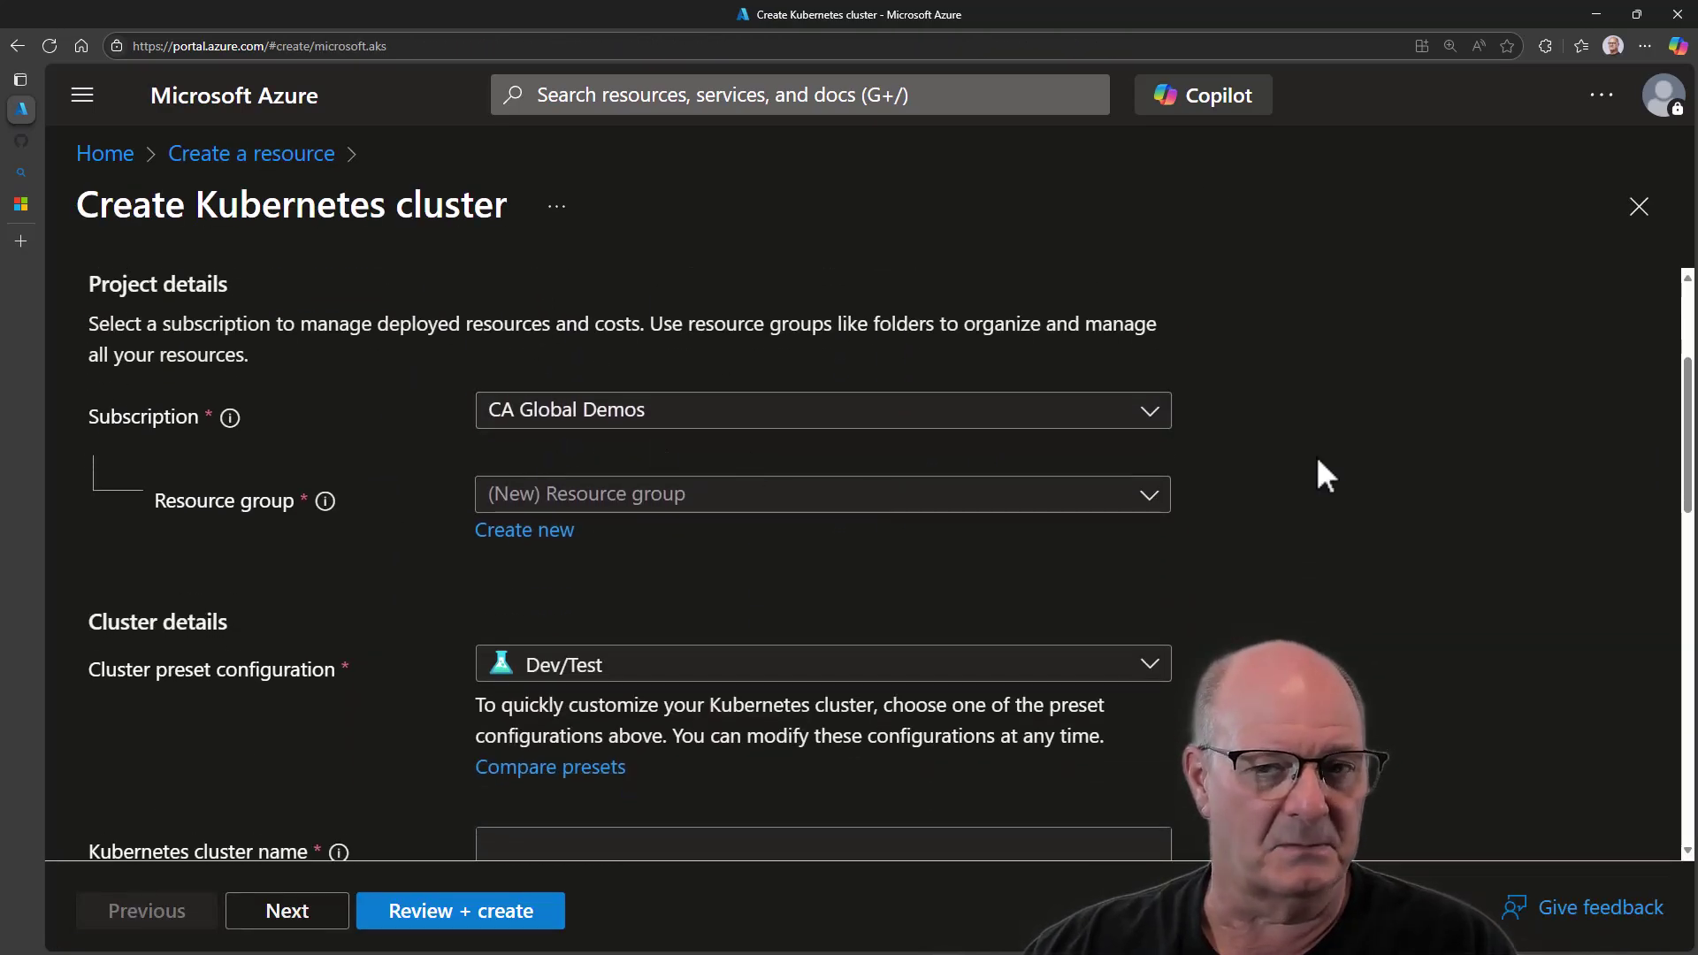
pyautogui.click(530, 532)
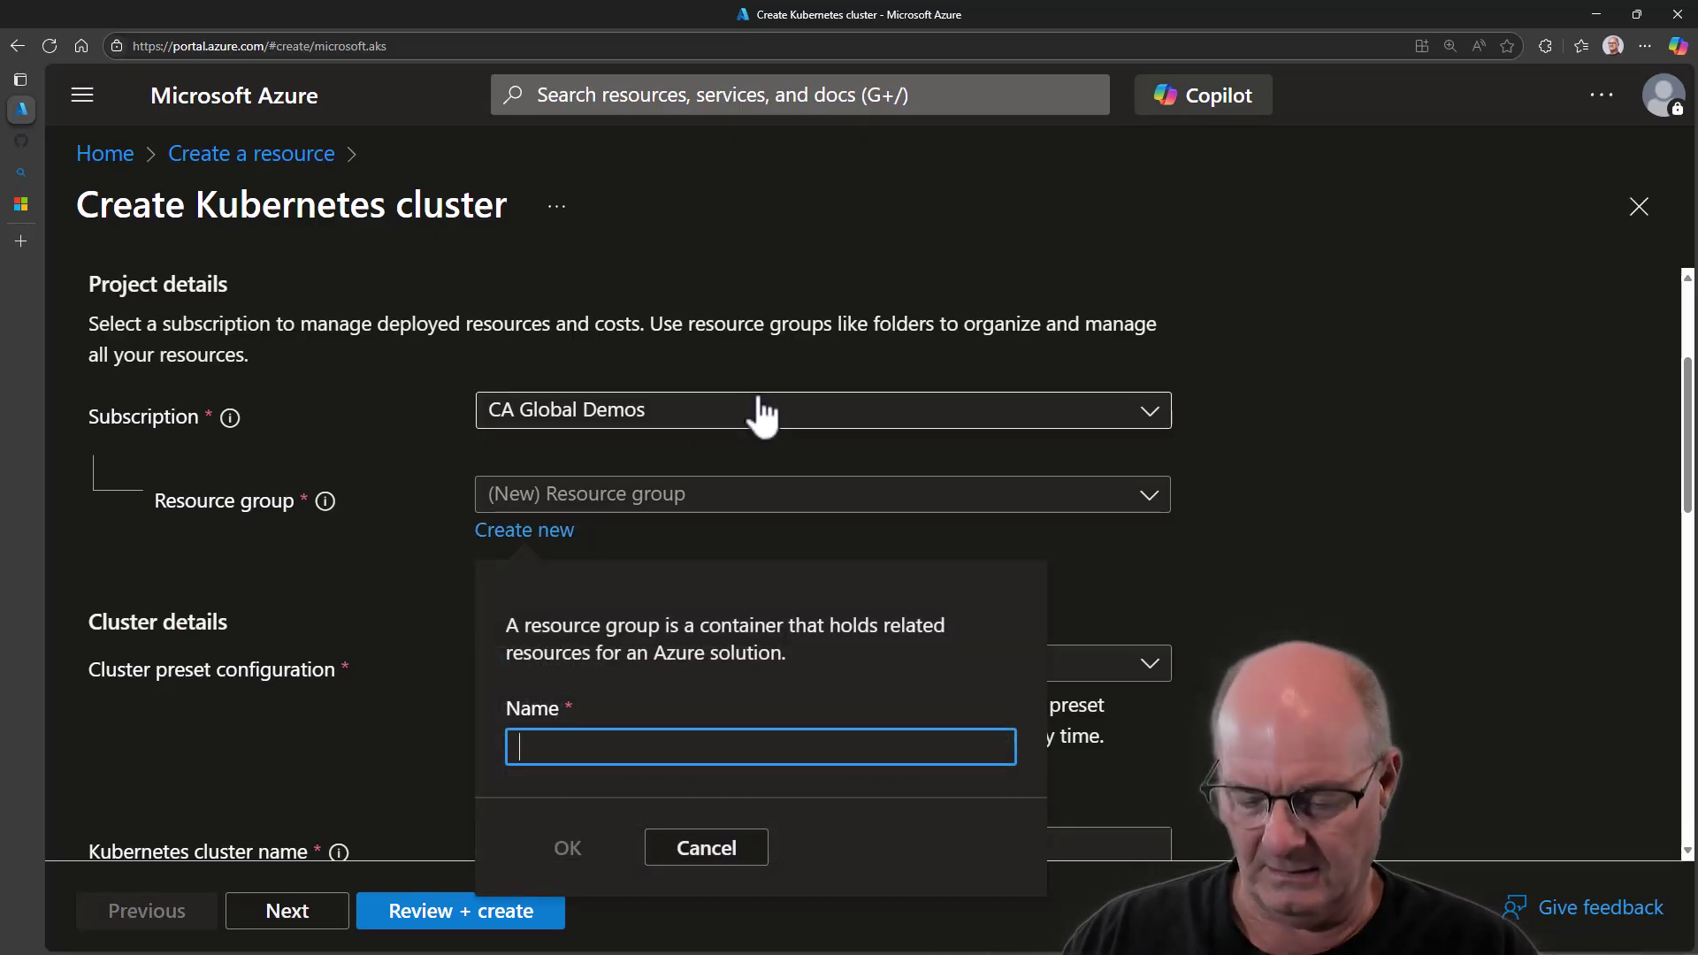
pyautogui.write('bbenz-portal')
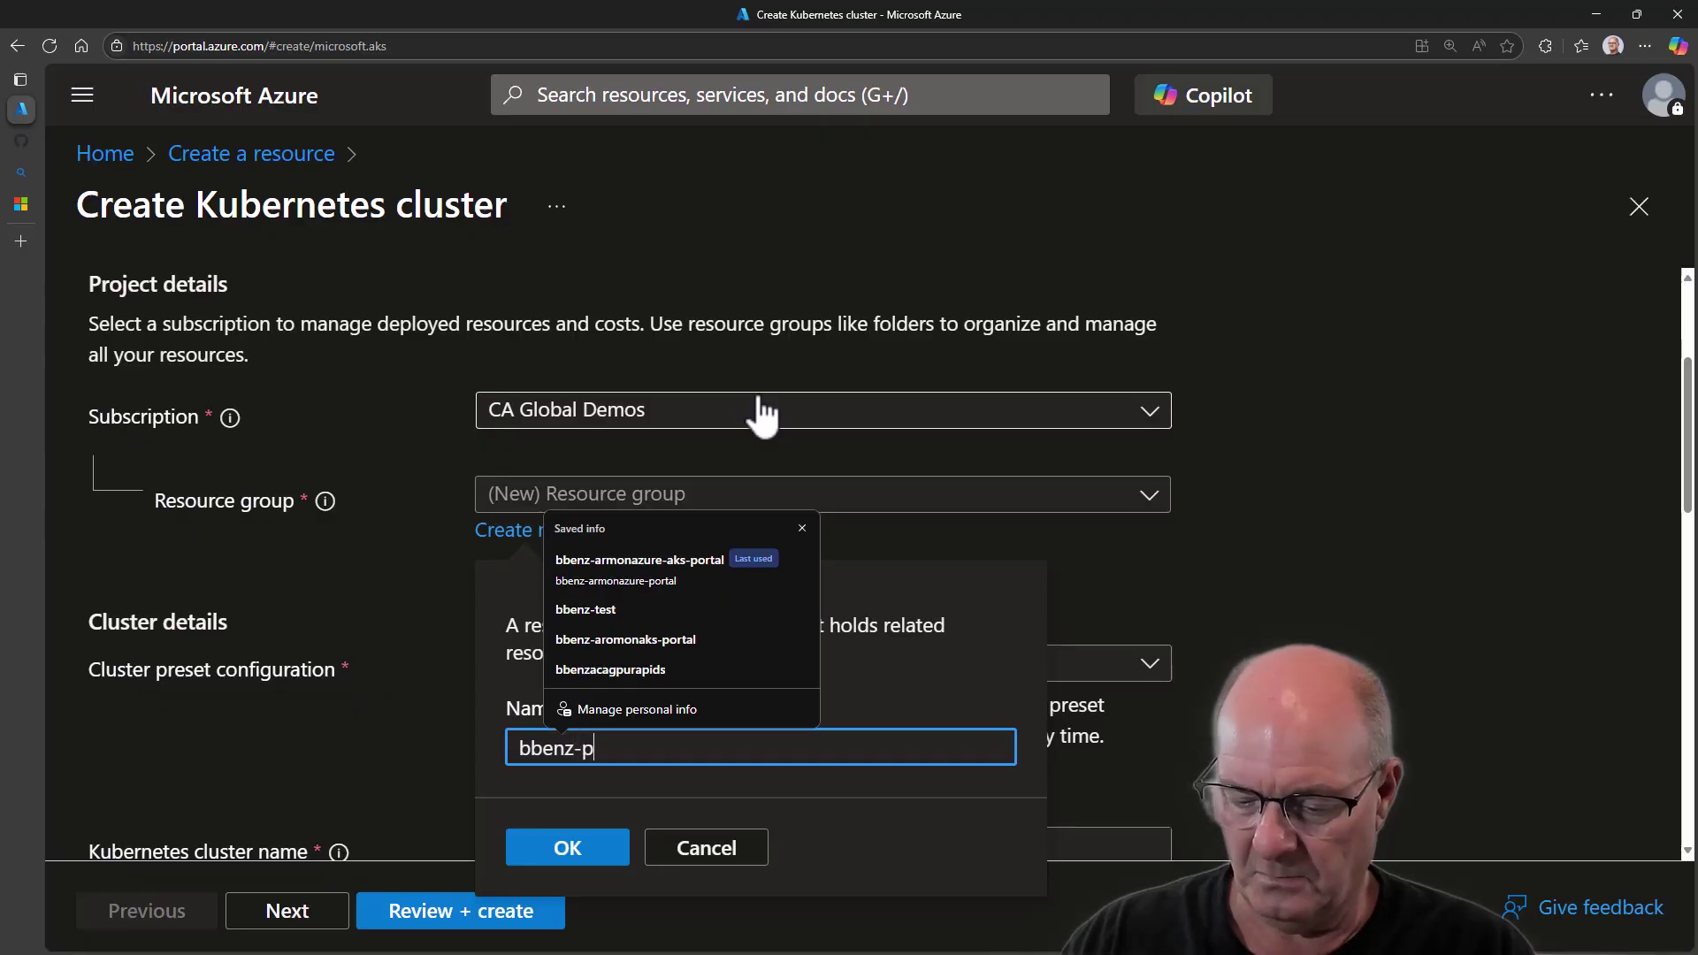
pyautogui.press('BackSpace')
pyautogui.press('BackSpace')
pyautogui.press('BackSpace')
pyautogui.press('BackSpace')
pyautogui.press('BackSpace')
pyautogui.press('BackSpace')
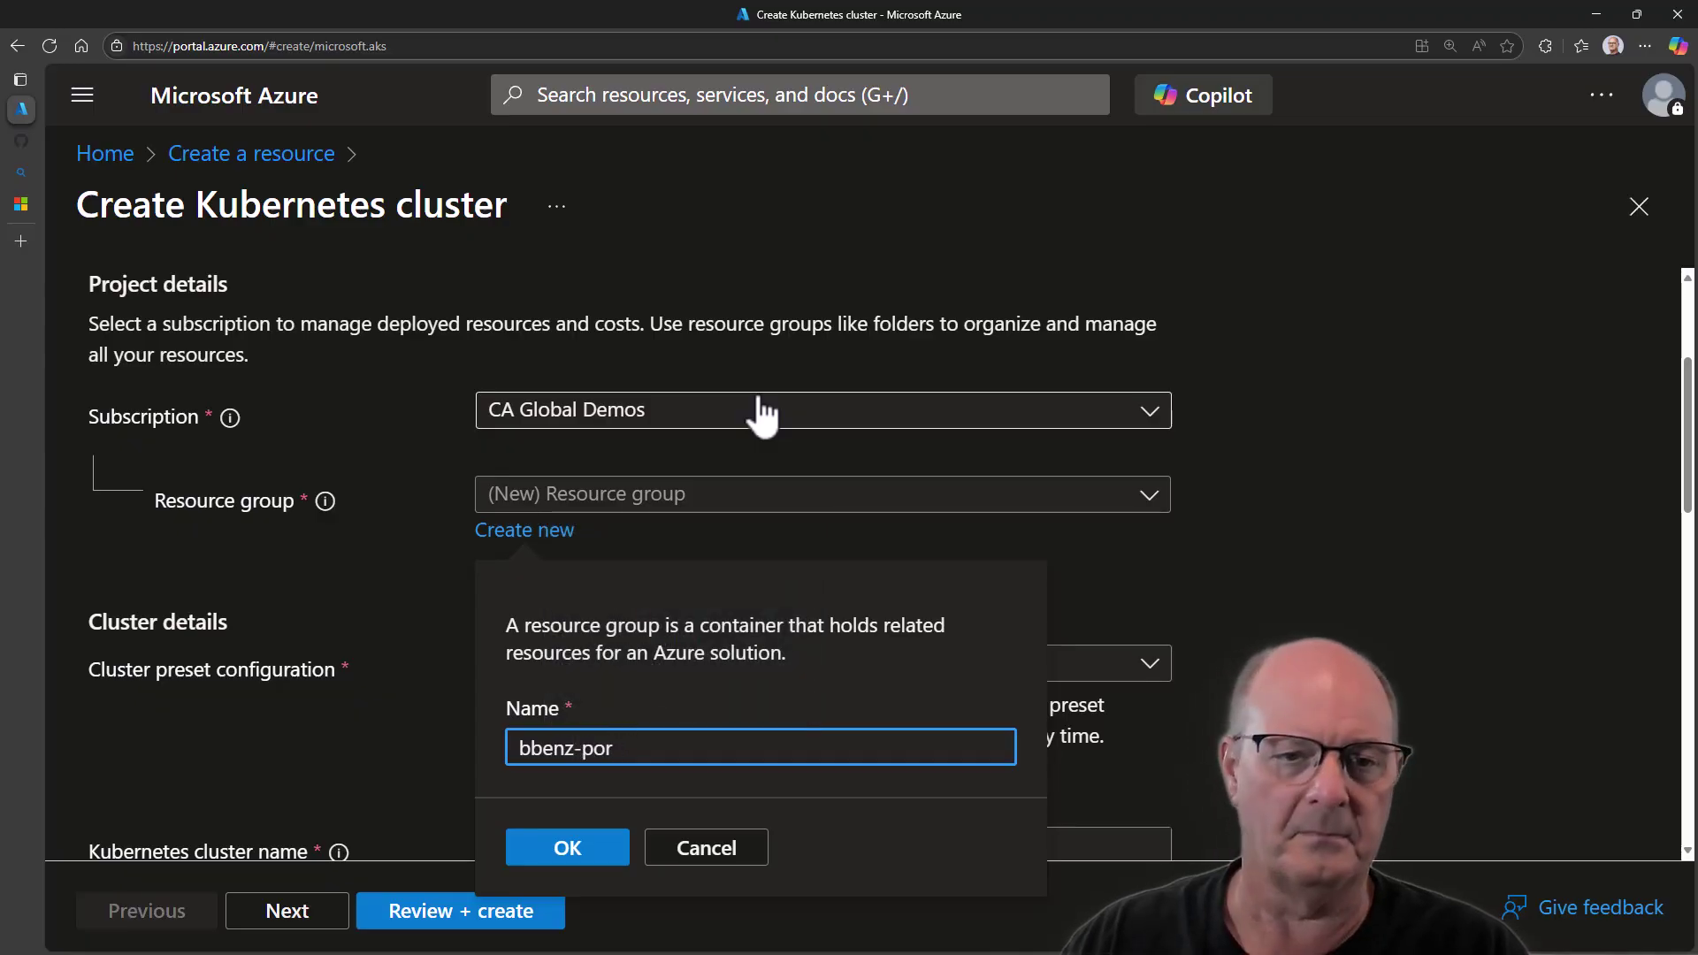
pyautogui.write('ar')
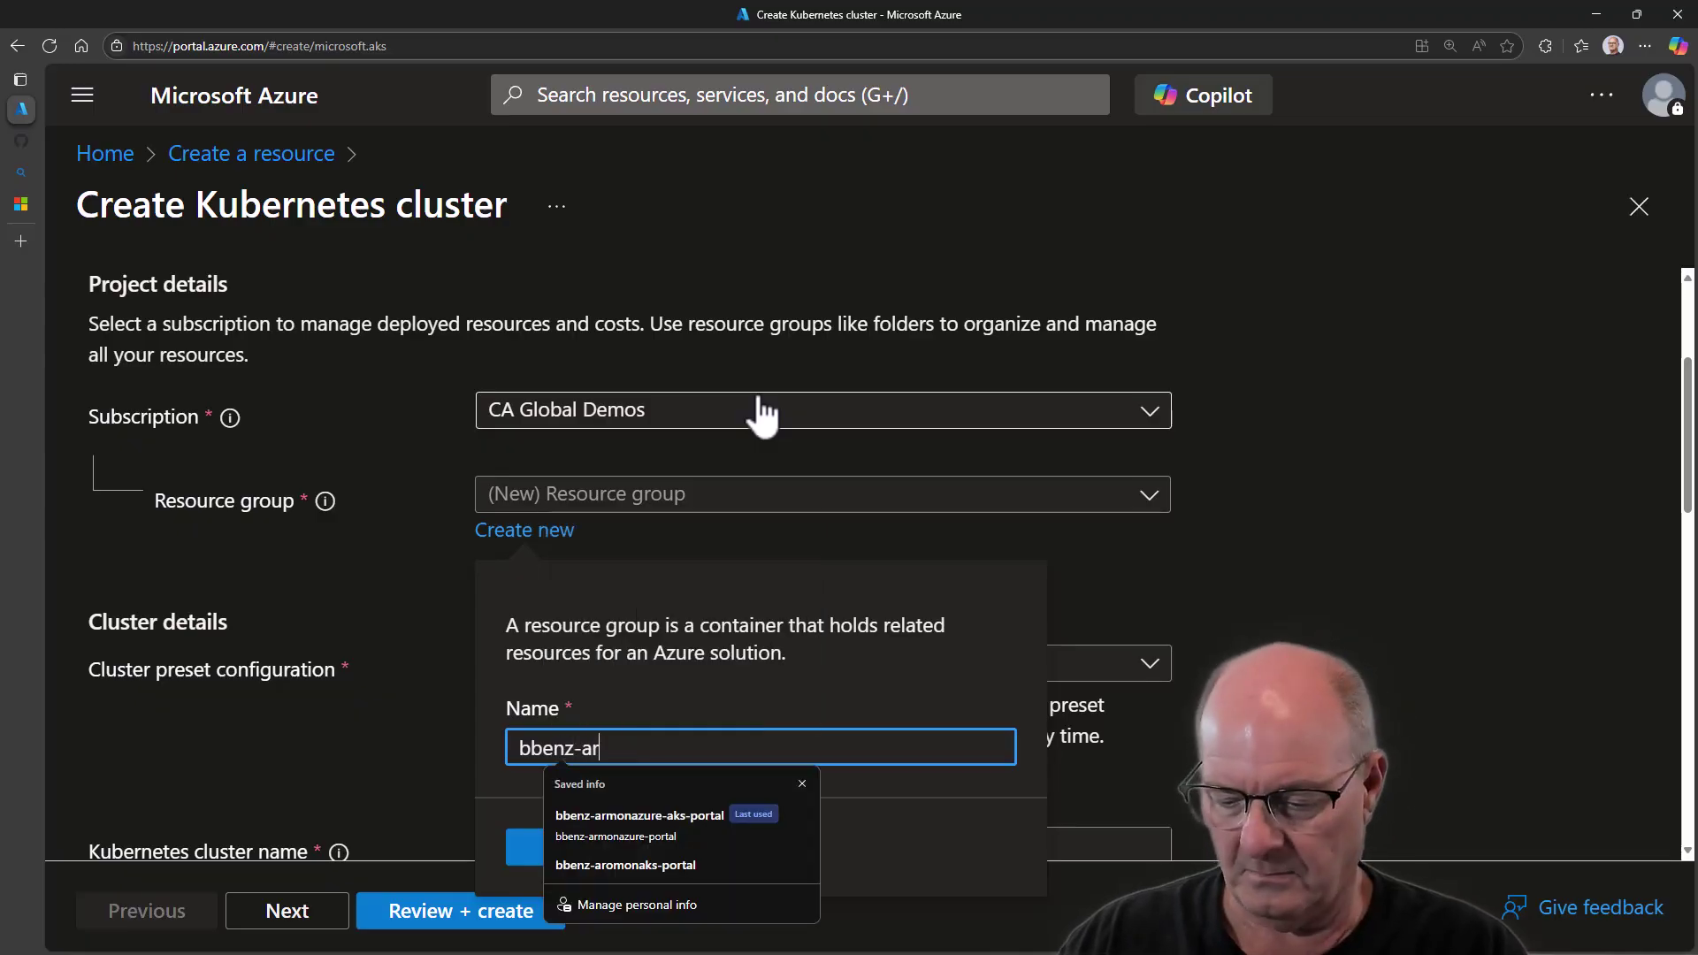
pyautogui.write('monaks-portal')
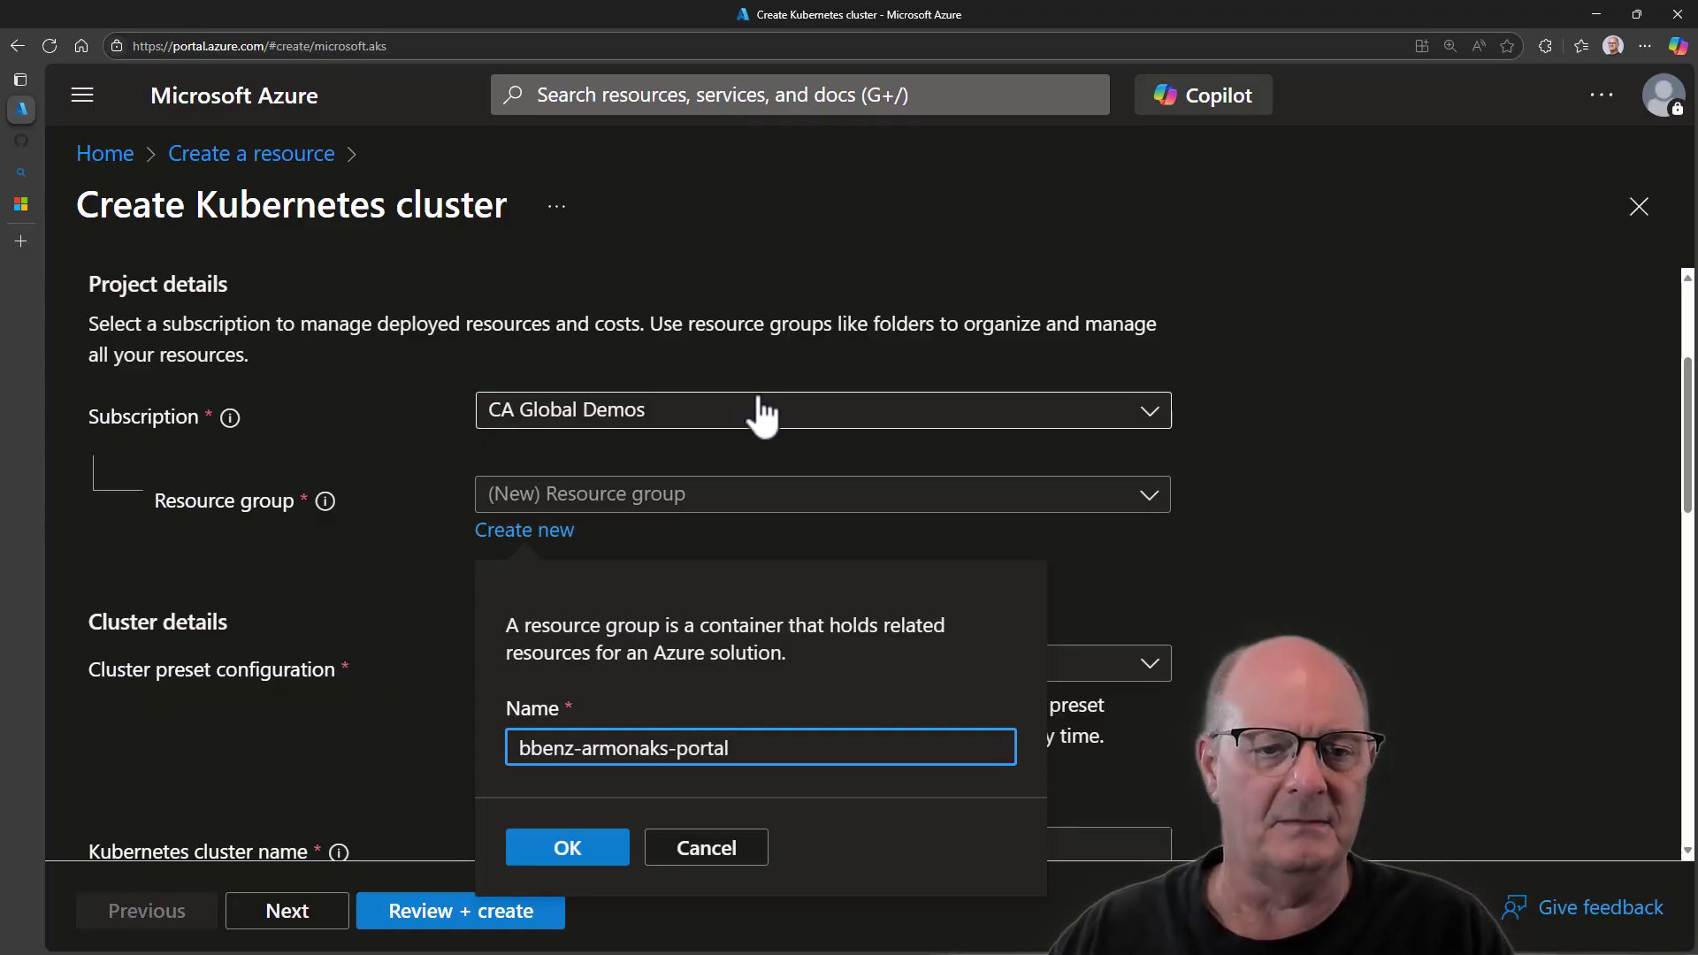
pyautogui.hotkey('ctrl', 'a')
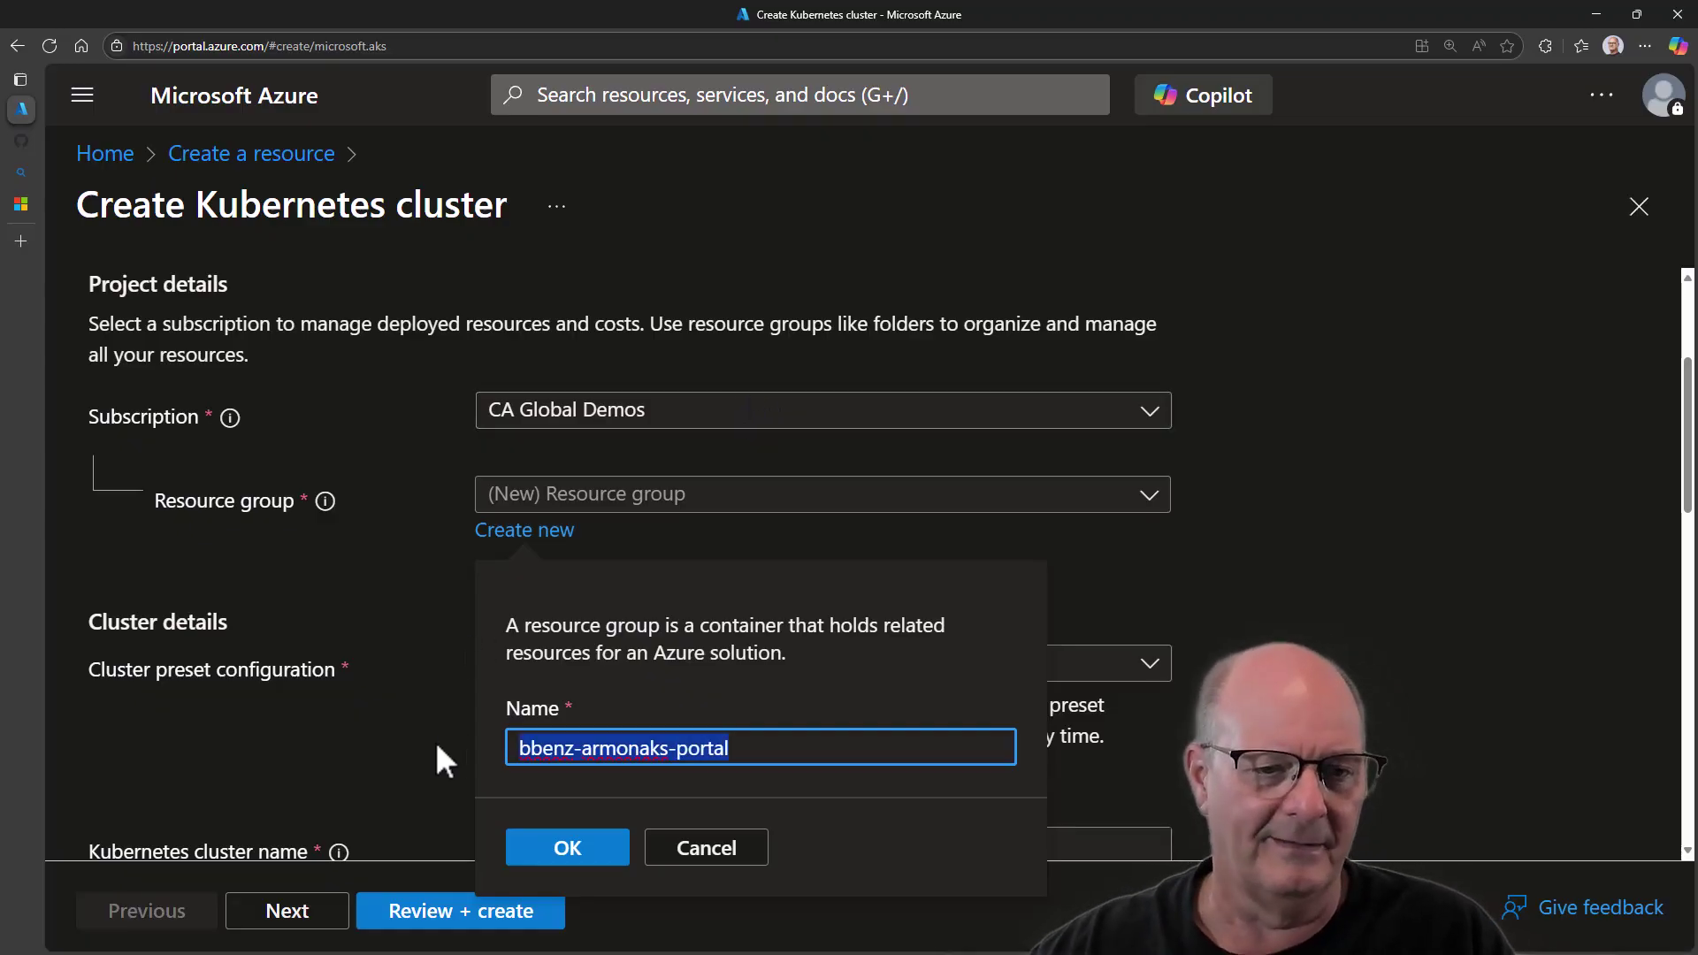
pyautogui.click(587, 854)
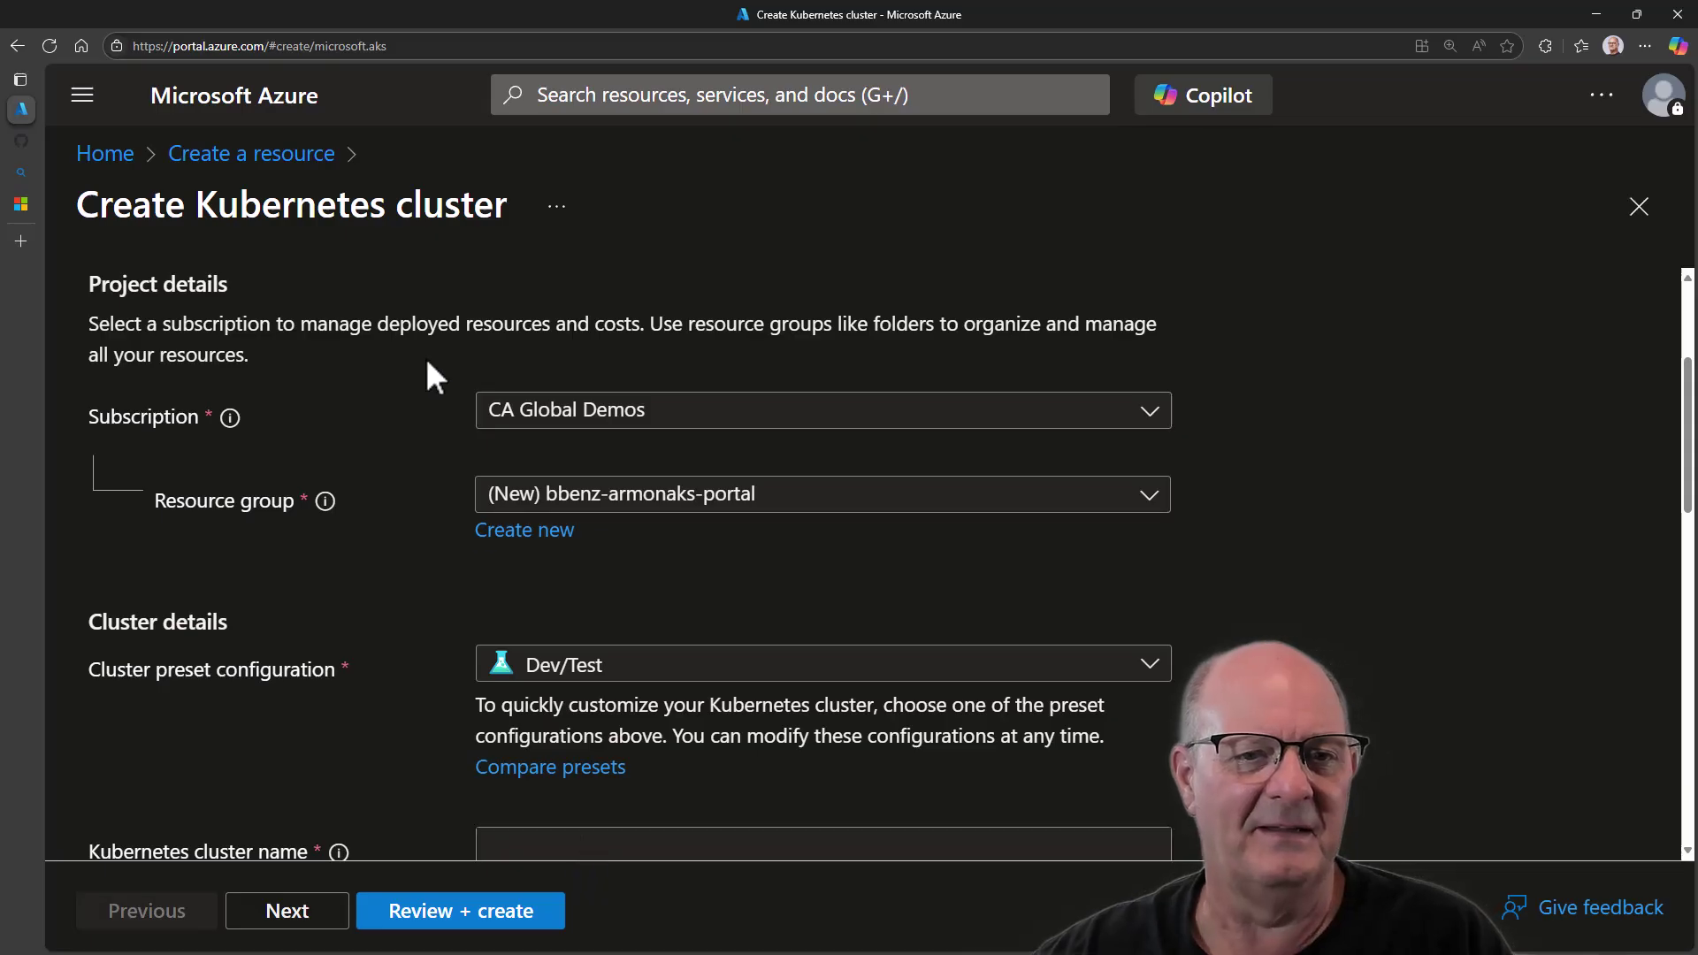
# Set the cluster preset configuration to Production Standard.
pyautogui.scroll(-1, 660, 620)
pyautogui.click(598, 580)
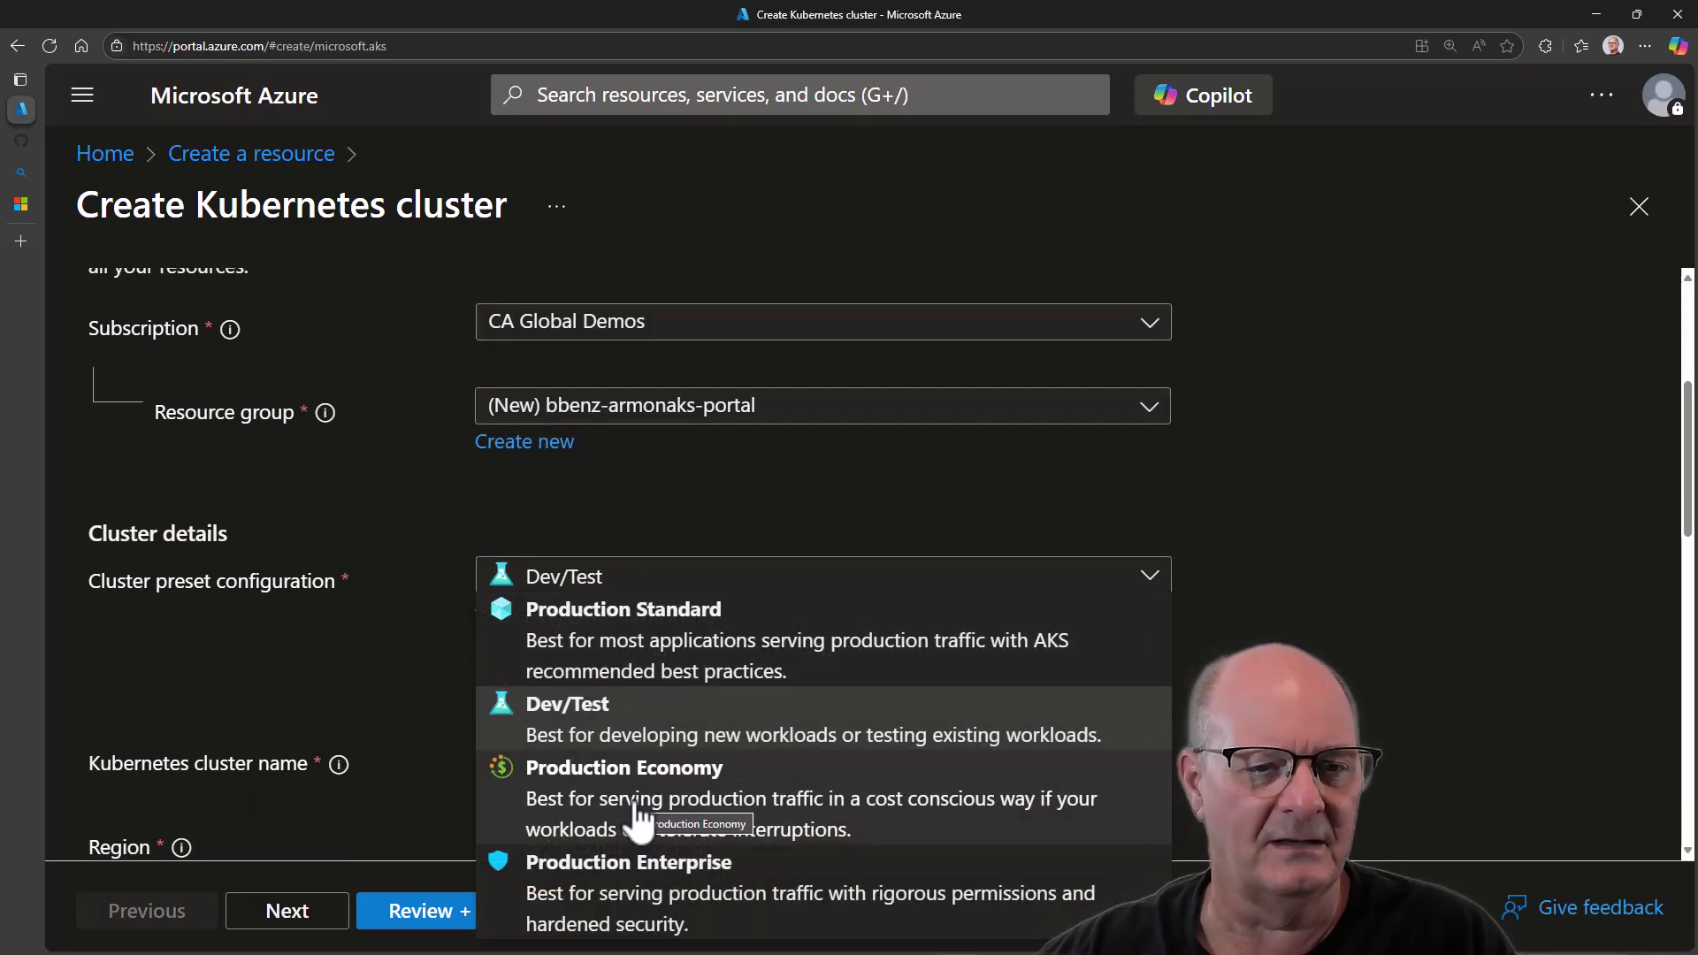
pyautogui.click(656, 657)
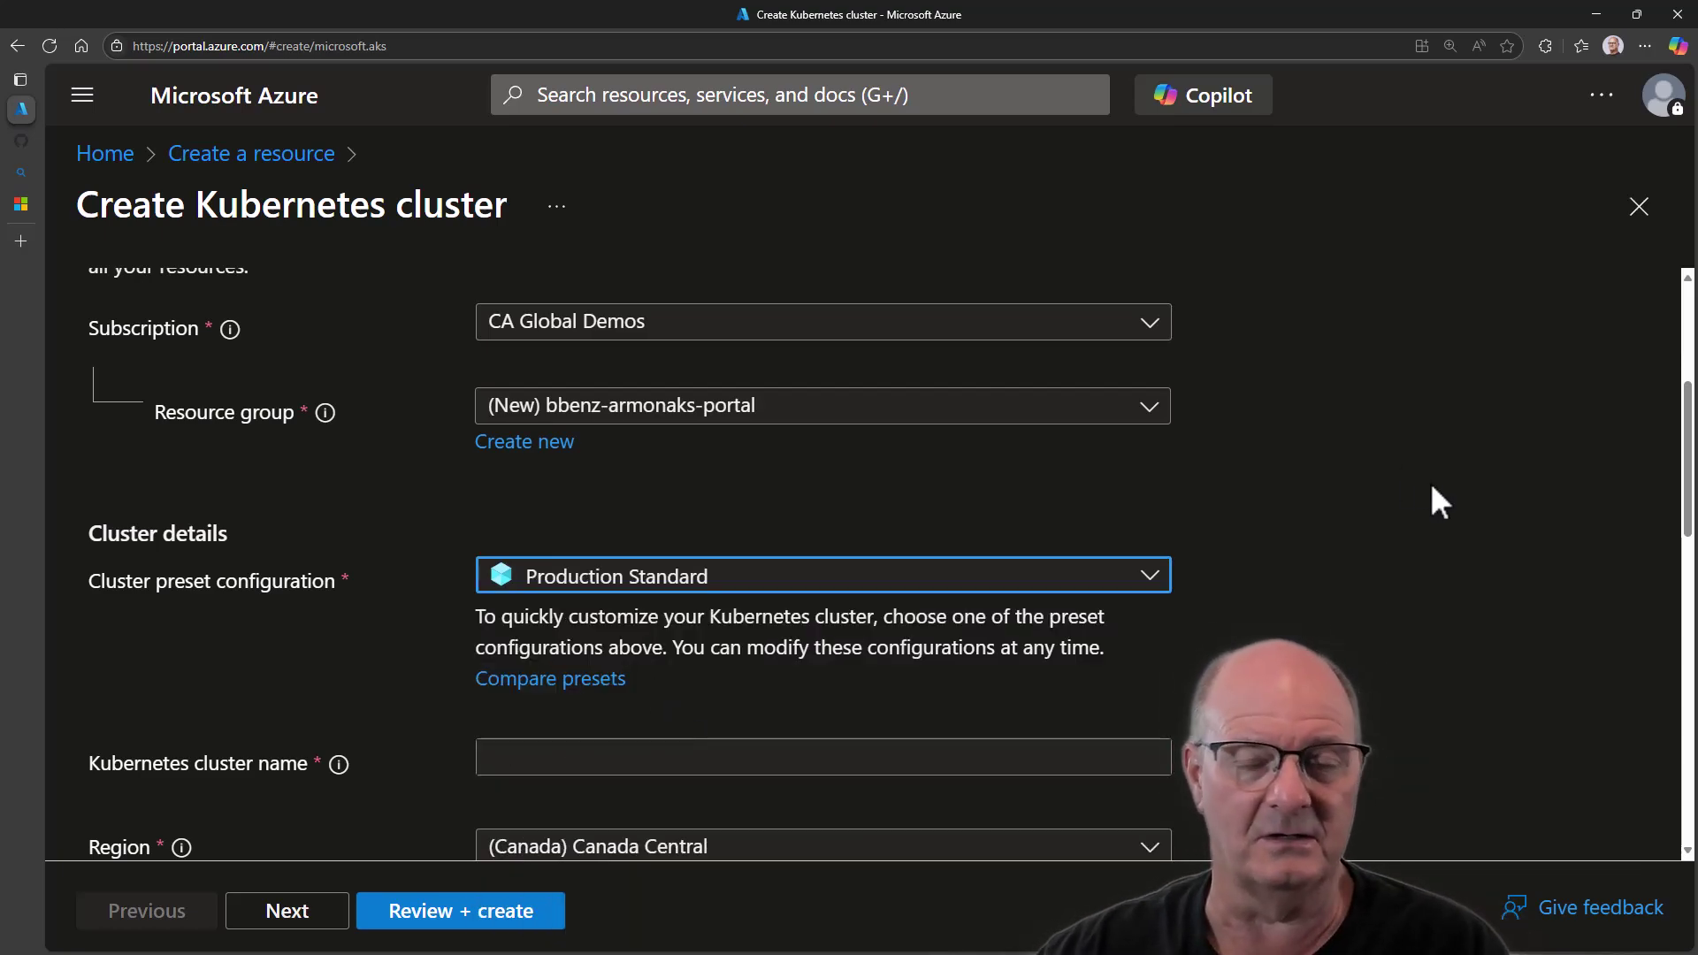
# Deselect Zone 1, Zone 2 and Zone 3 in the cluster's availability zones.
pyautogui.scroll(-2, 1416, 469)
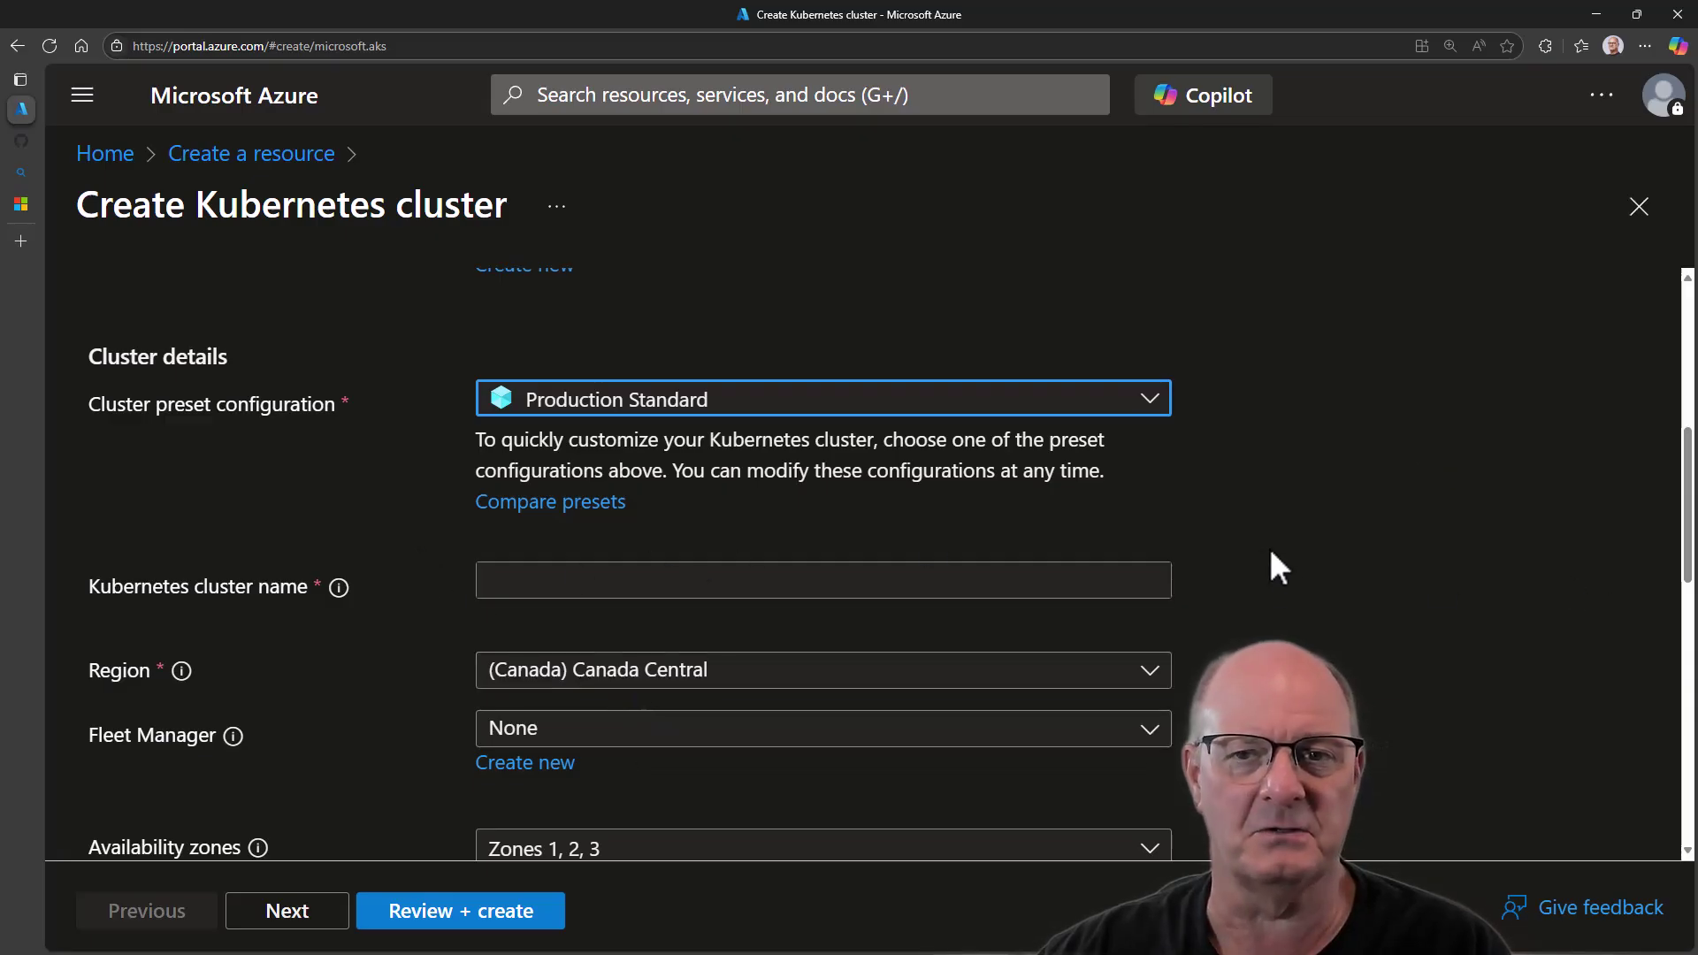
pyautogui.scroll(-2, 1280, 563)
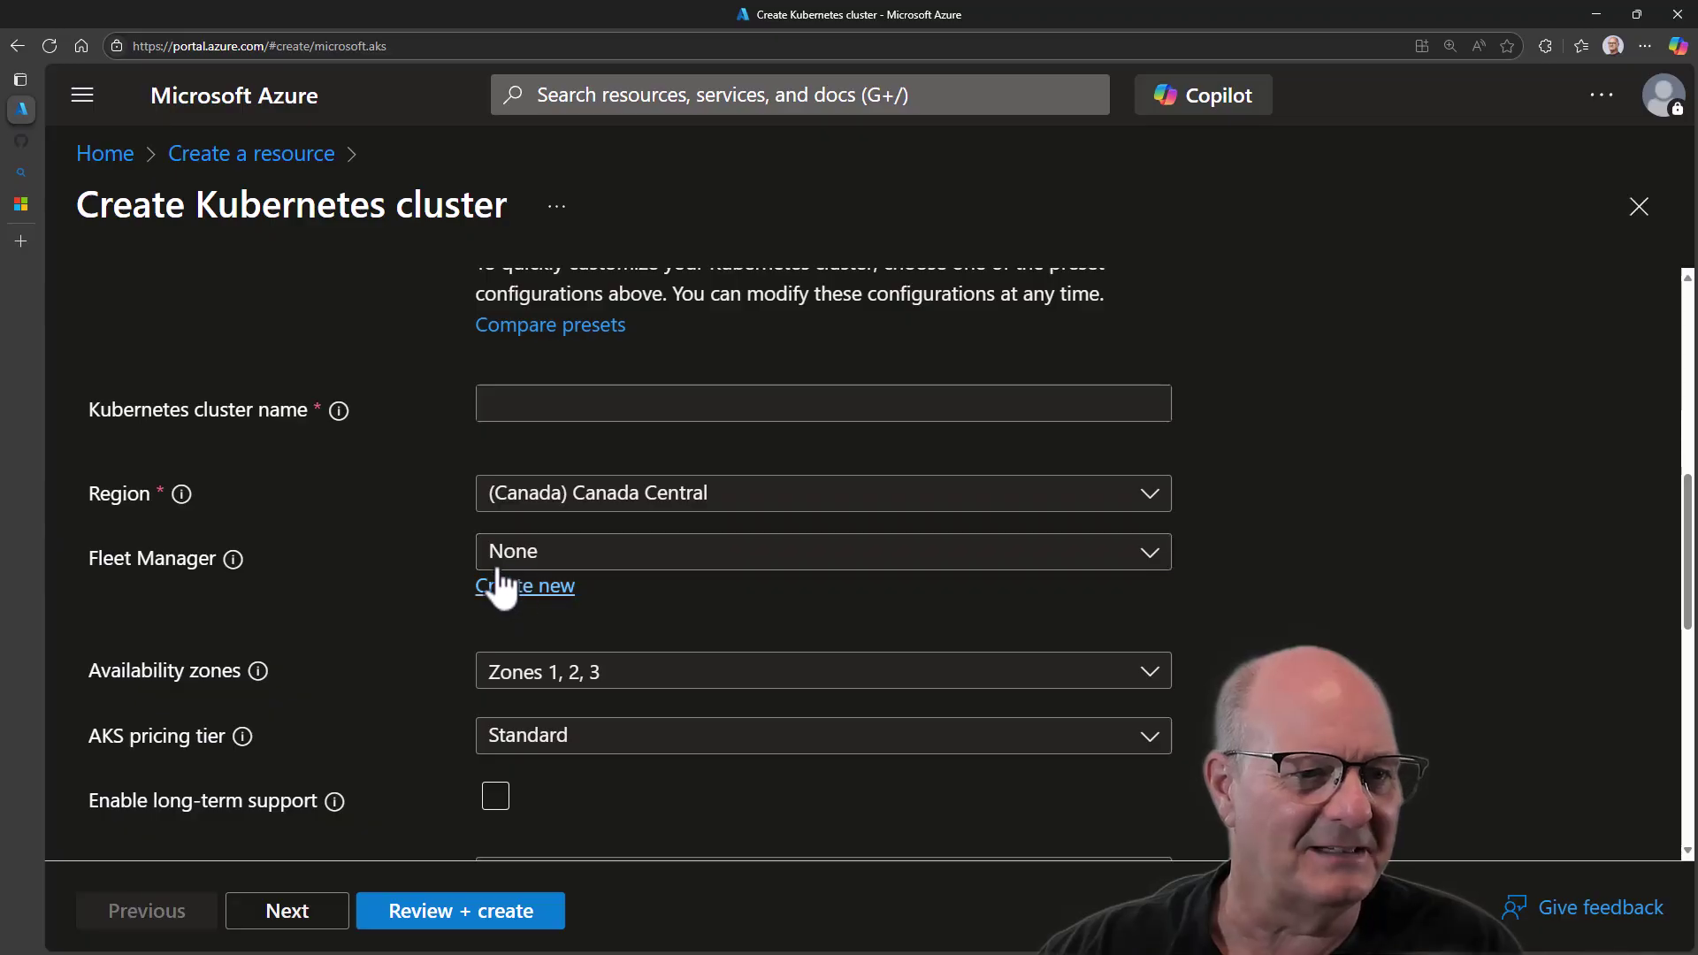
pyautogui.click(634, 683)
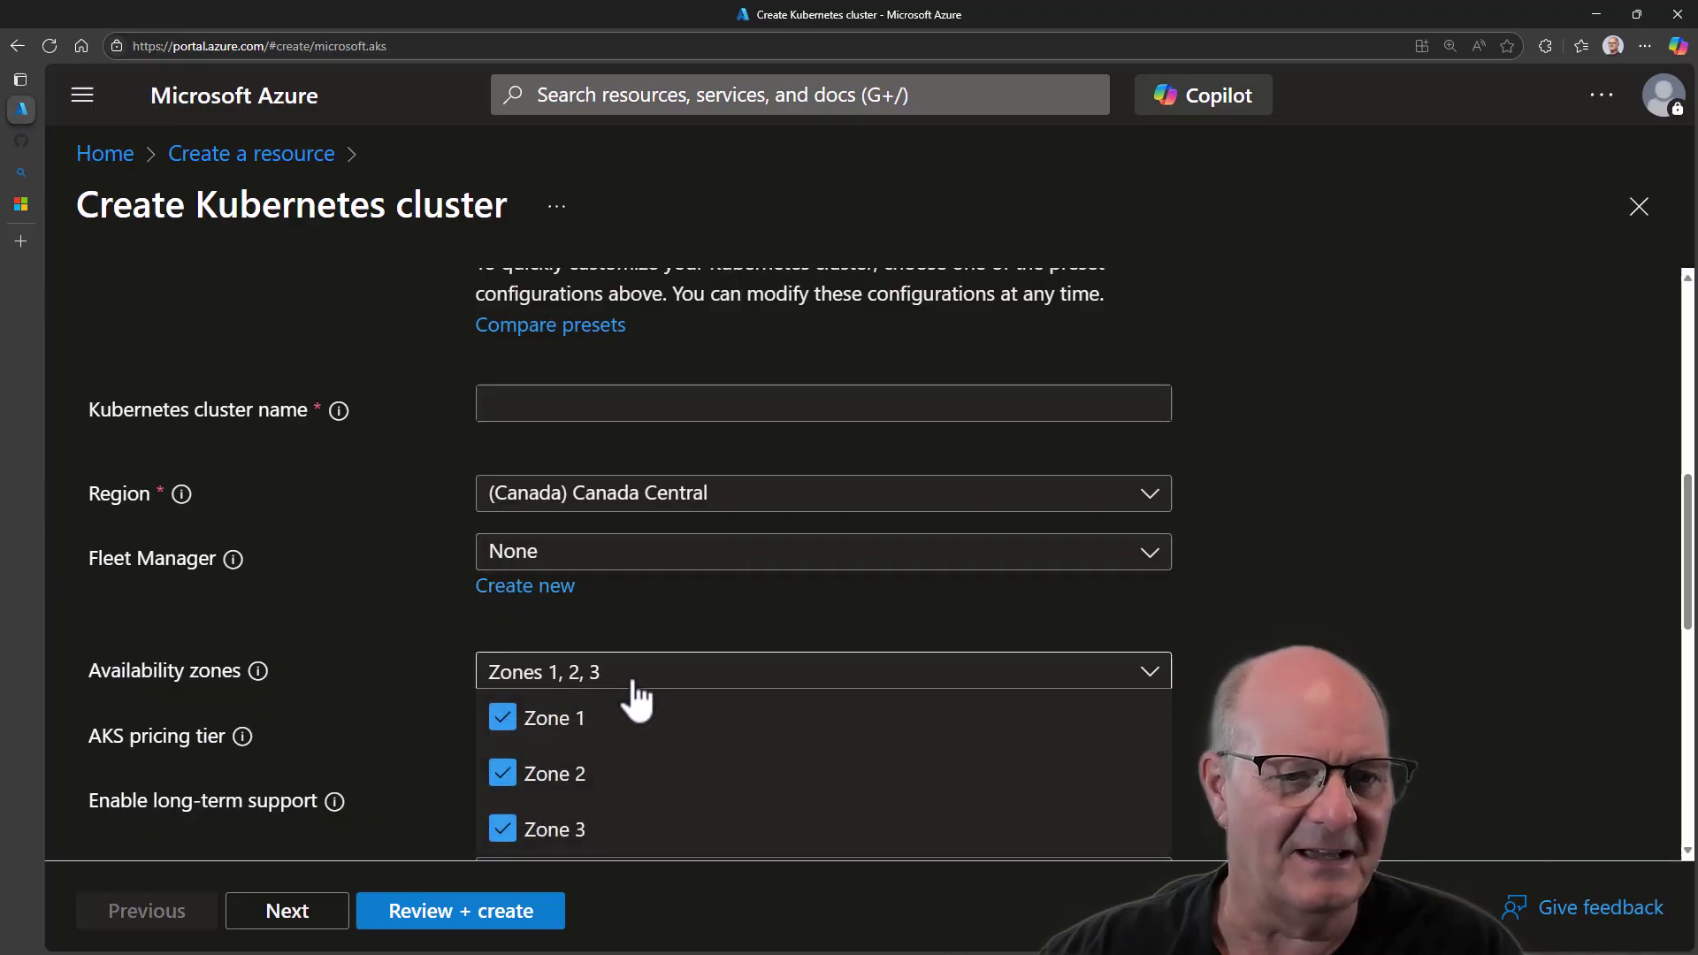
pyautogui.click(503, 718)
pyautogui.click(502, 774)
pyautogui.click(504, 830)
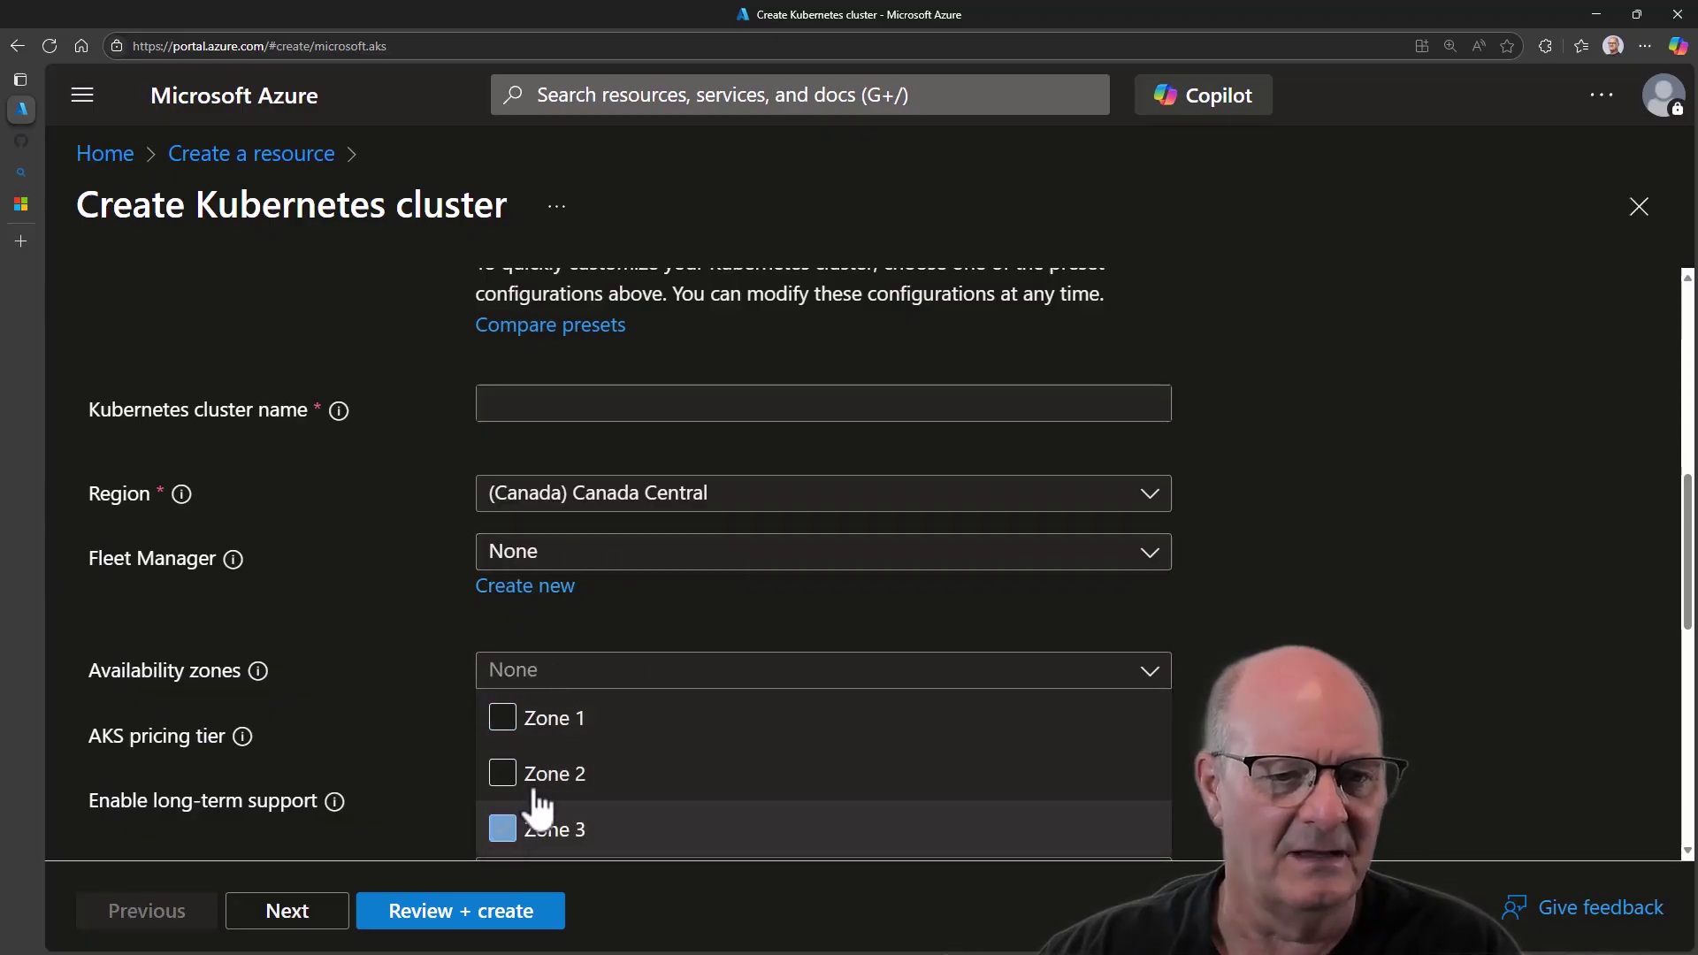
pyautogui.click(1303, 442)
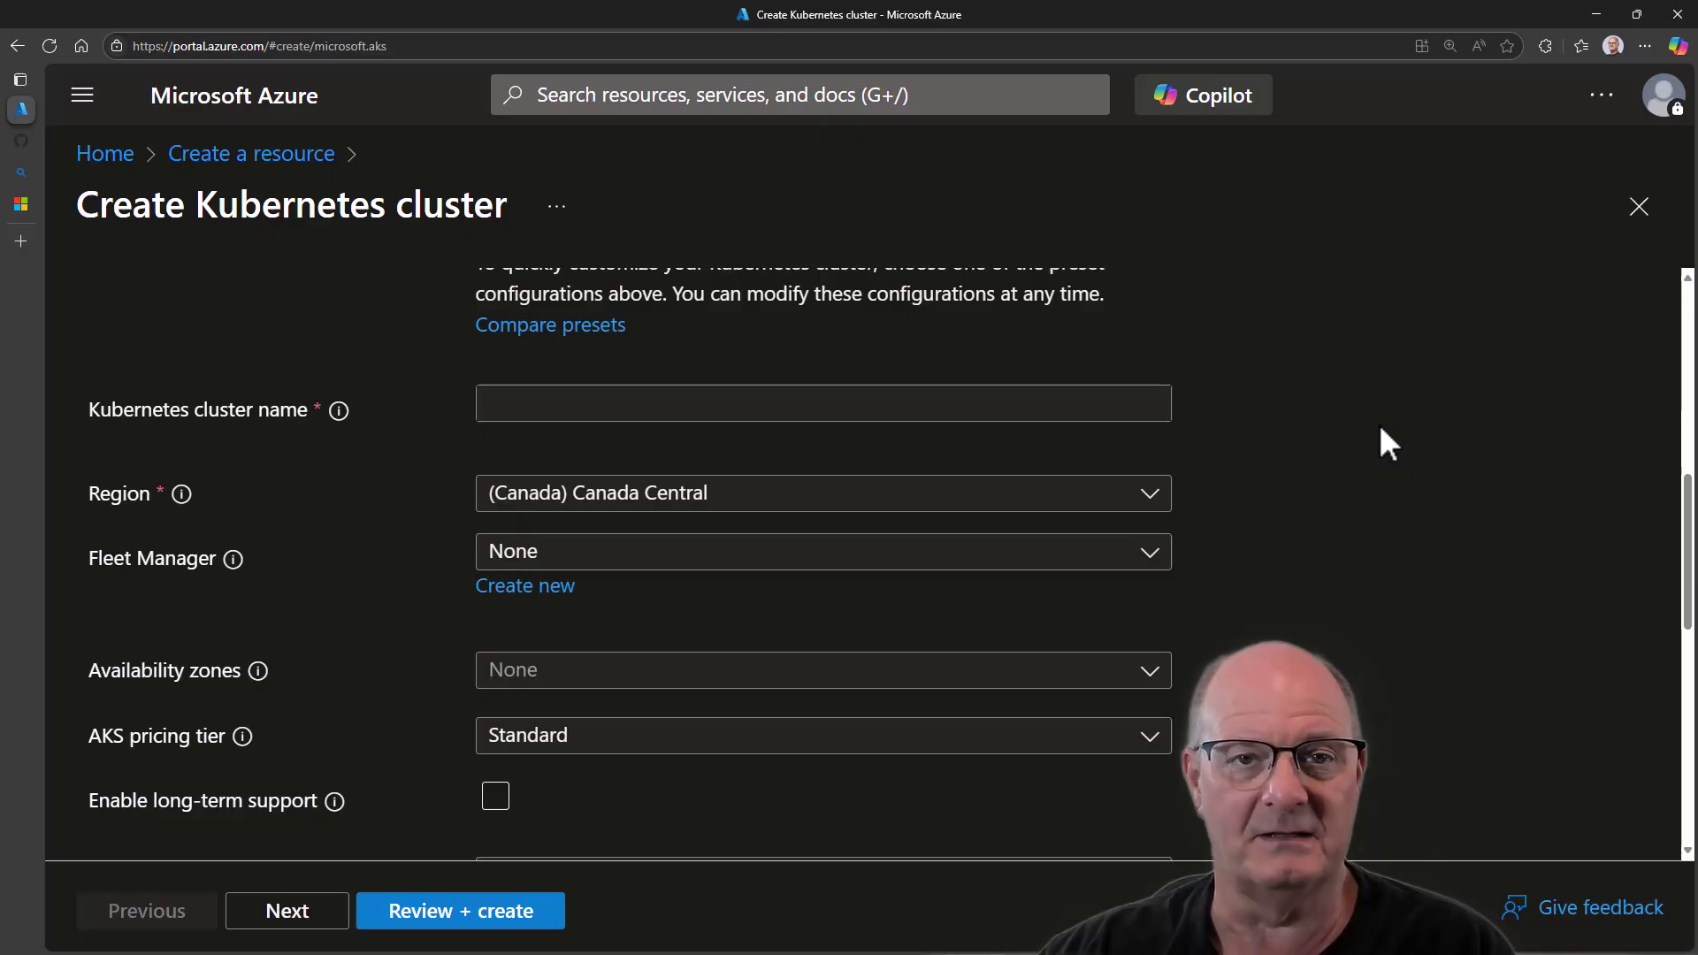
# Review the remaining basic cluster settings, proceed to the node pools and open the userpool node pool for editing.
pyautogui.scroll(-3, 1380, 429)
pyautogui.scroll(3, 1368, 421)
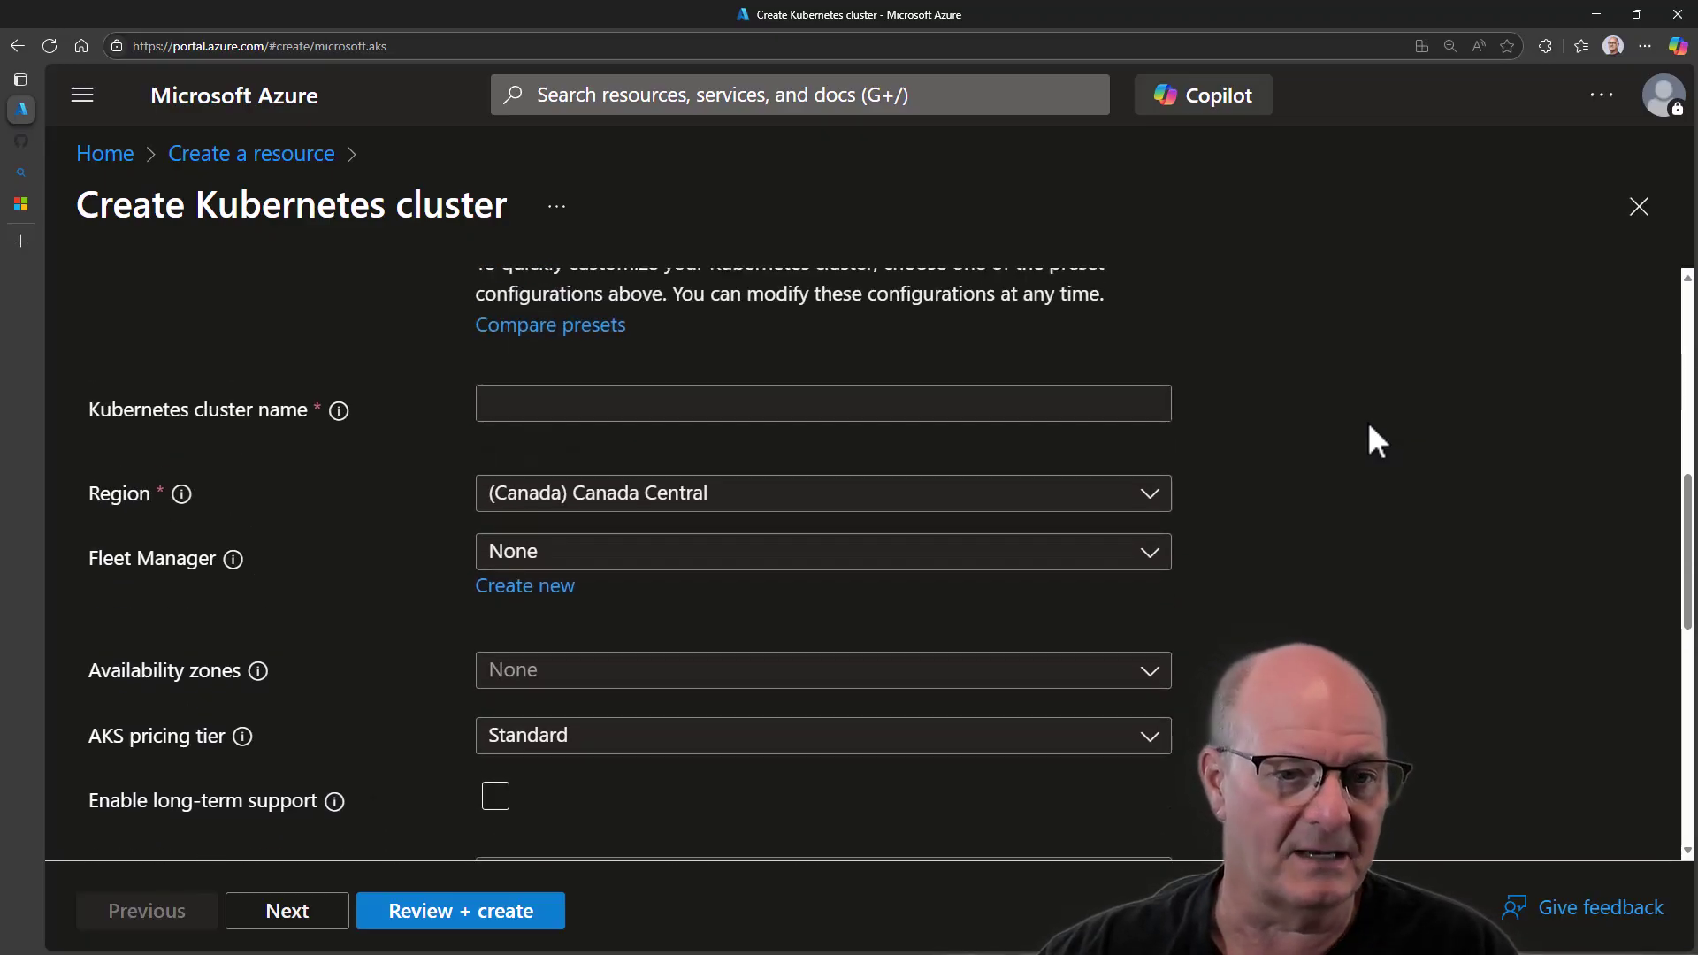
pyautogui.scroll(-1, 1368, 421)
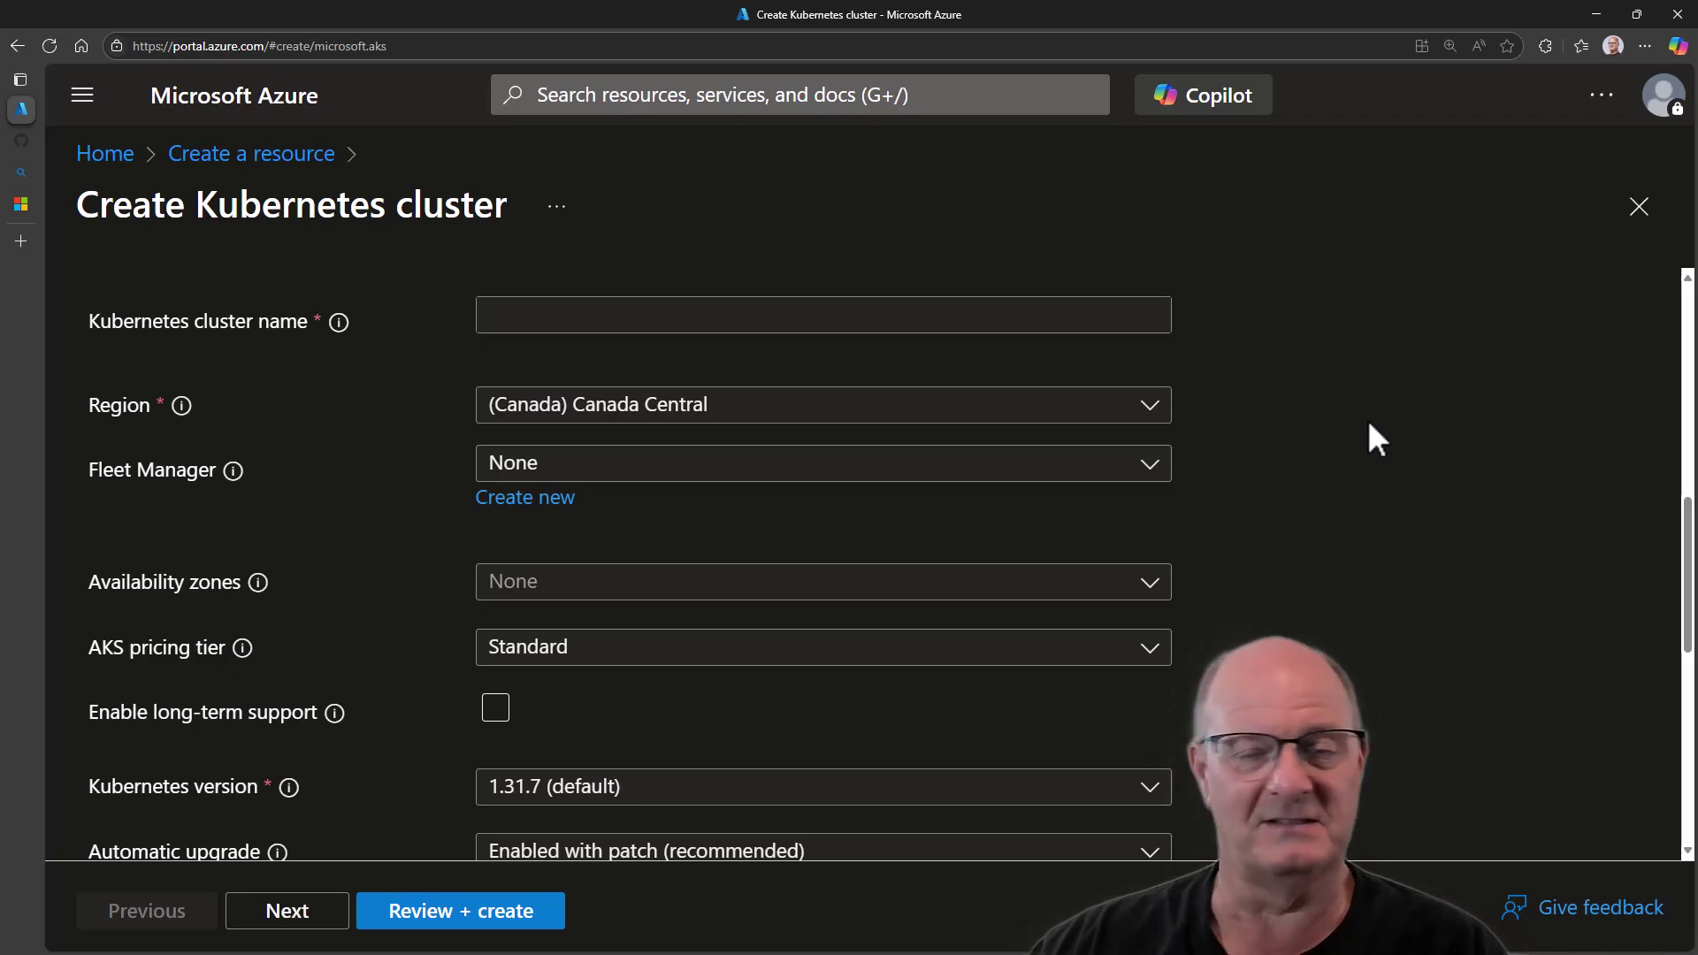
pyautogui.scroll(-4, 1366, 419)
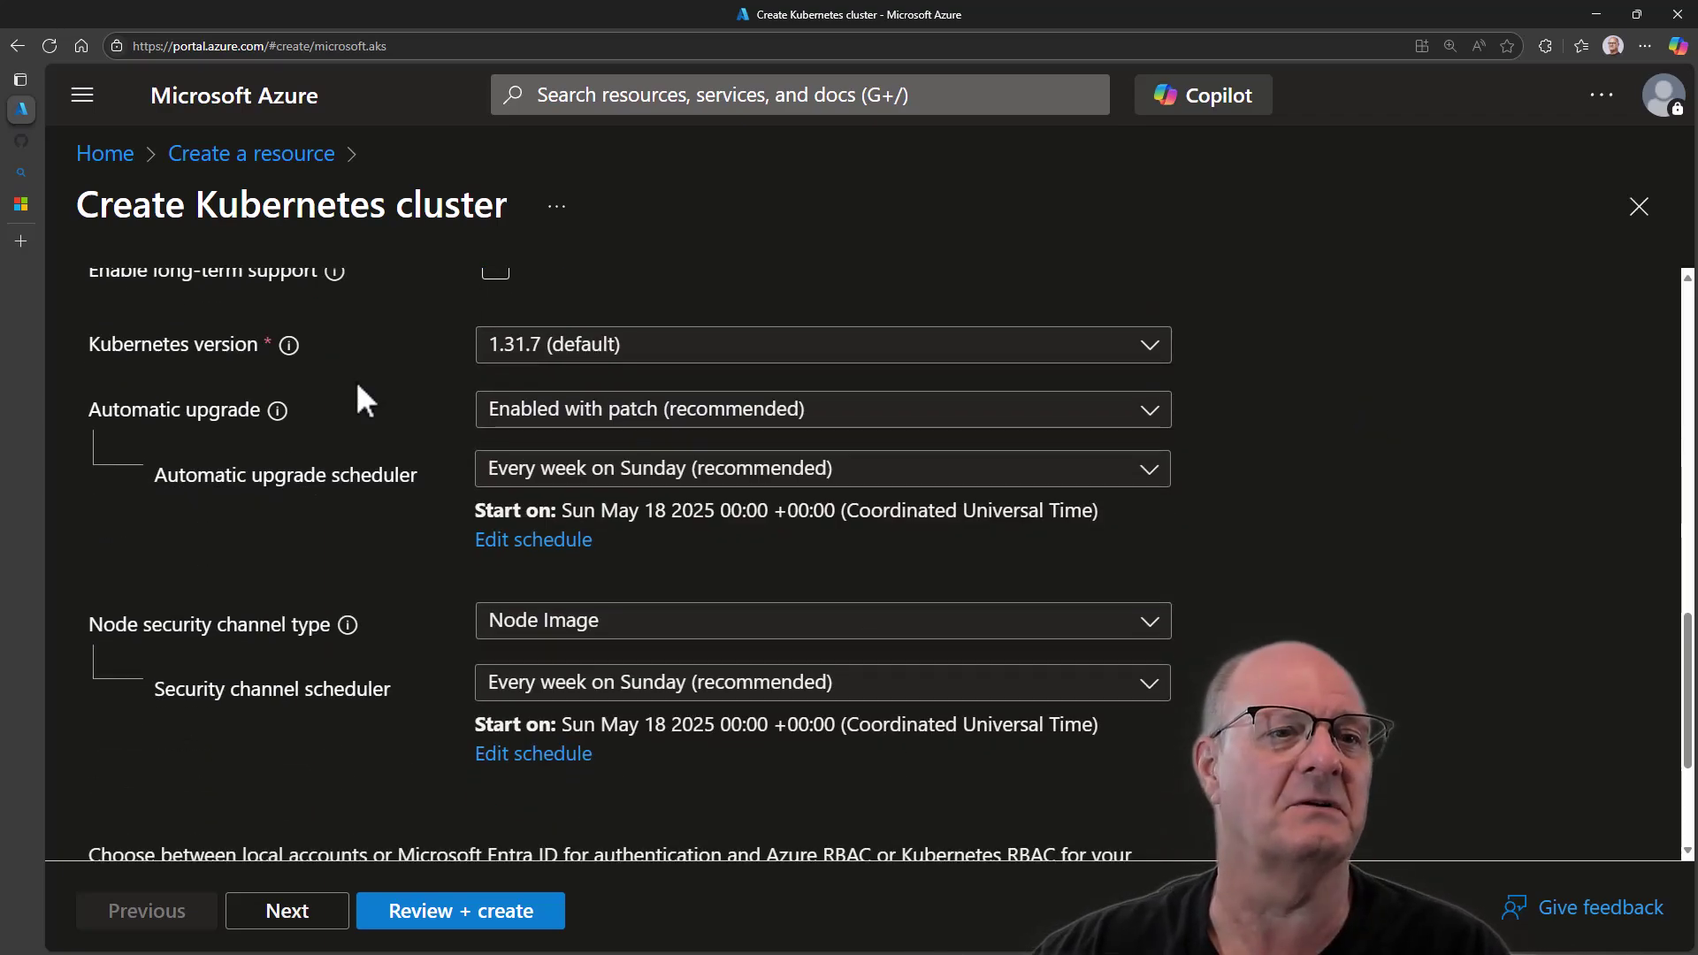
pyautogui.scroll(-3, 395, 424)
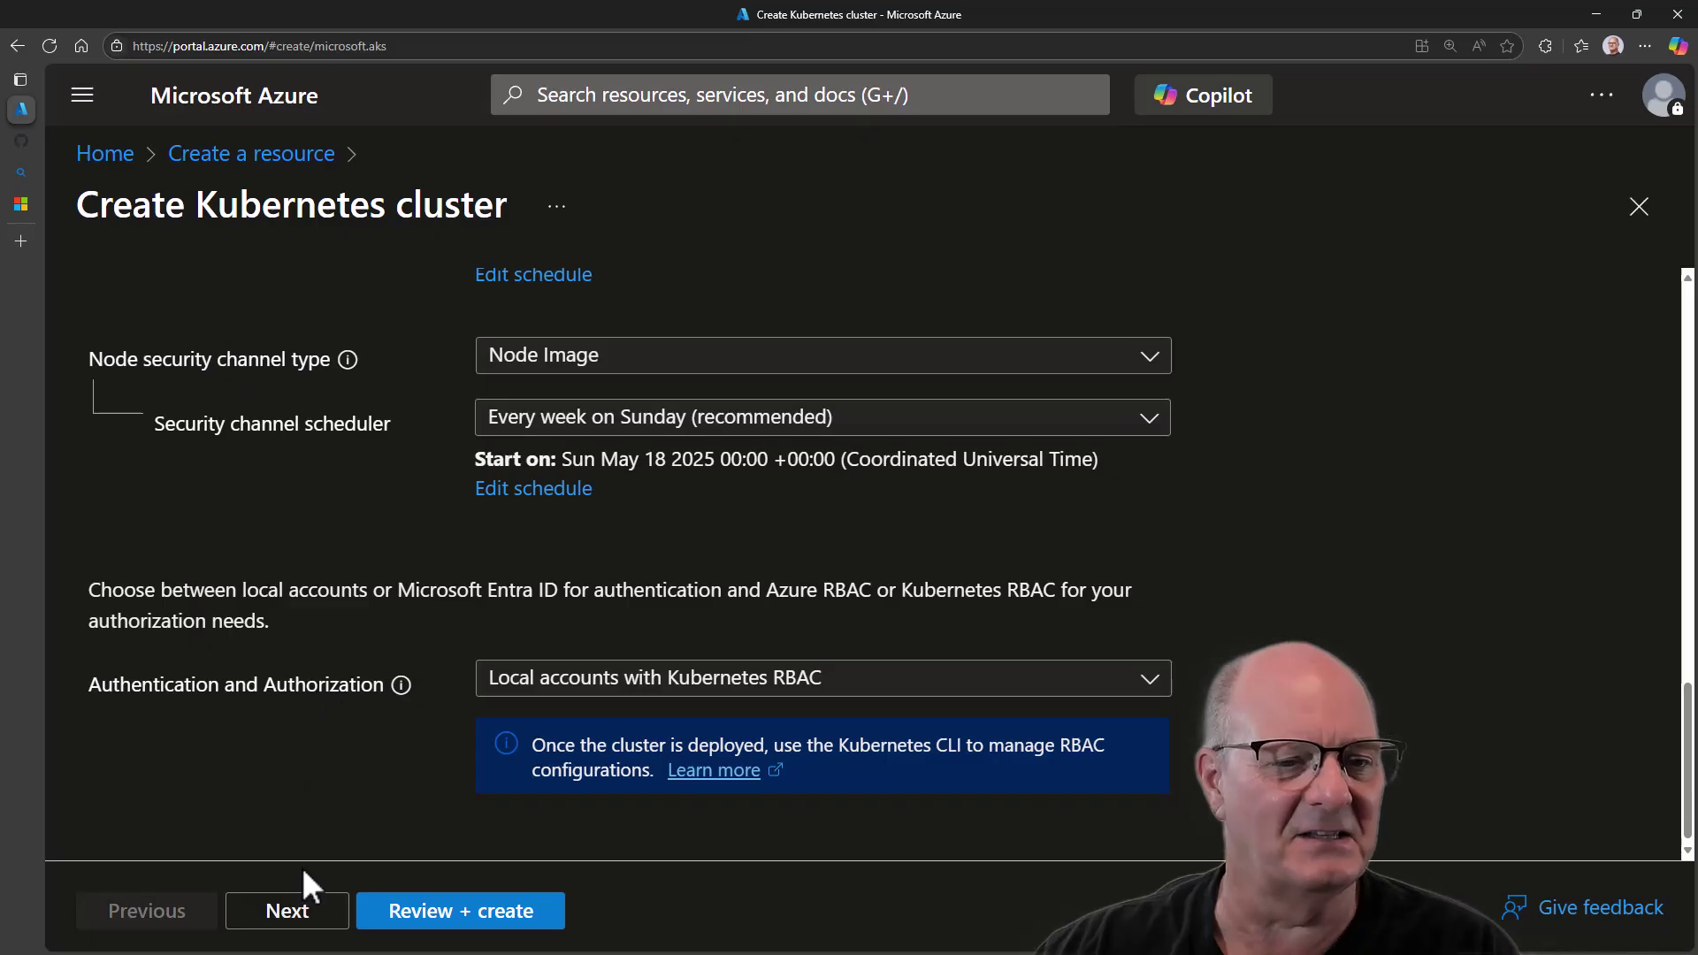
pyautogui.click(317, 917)
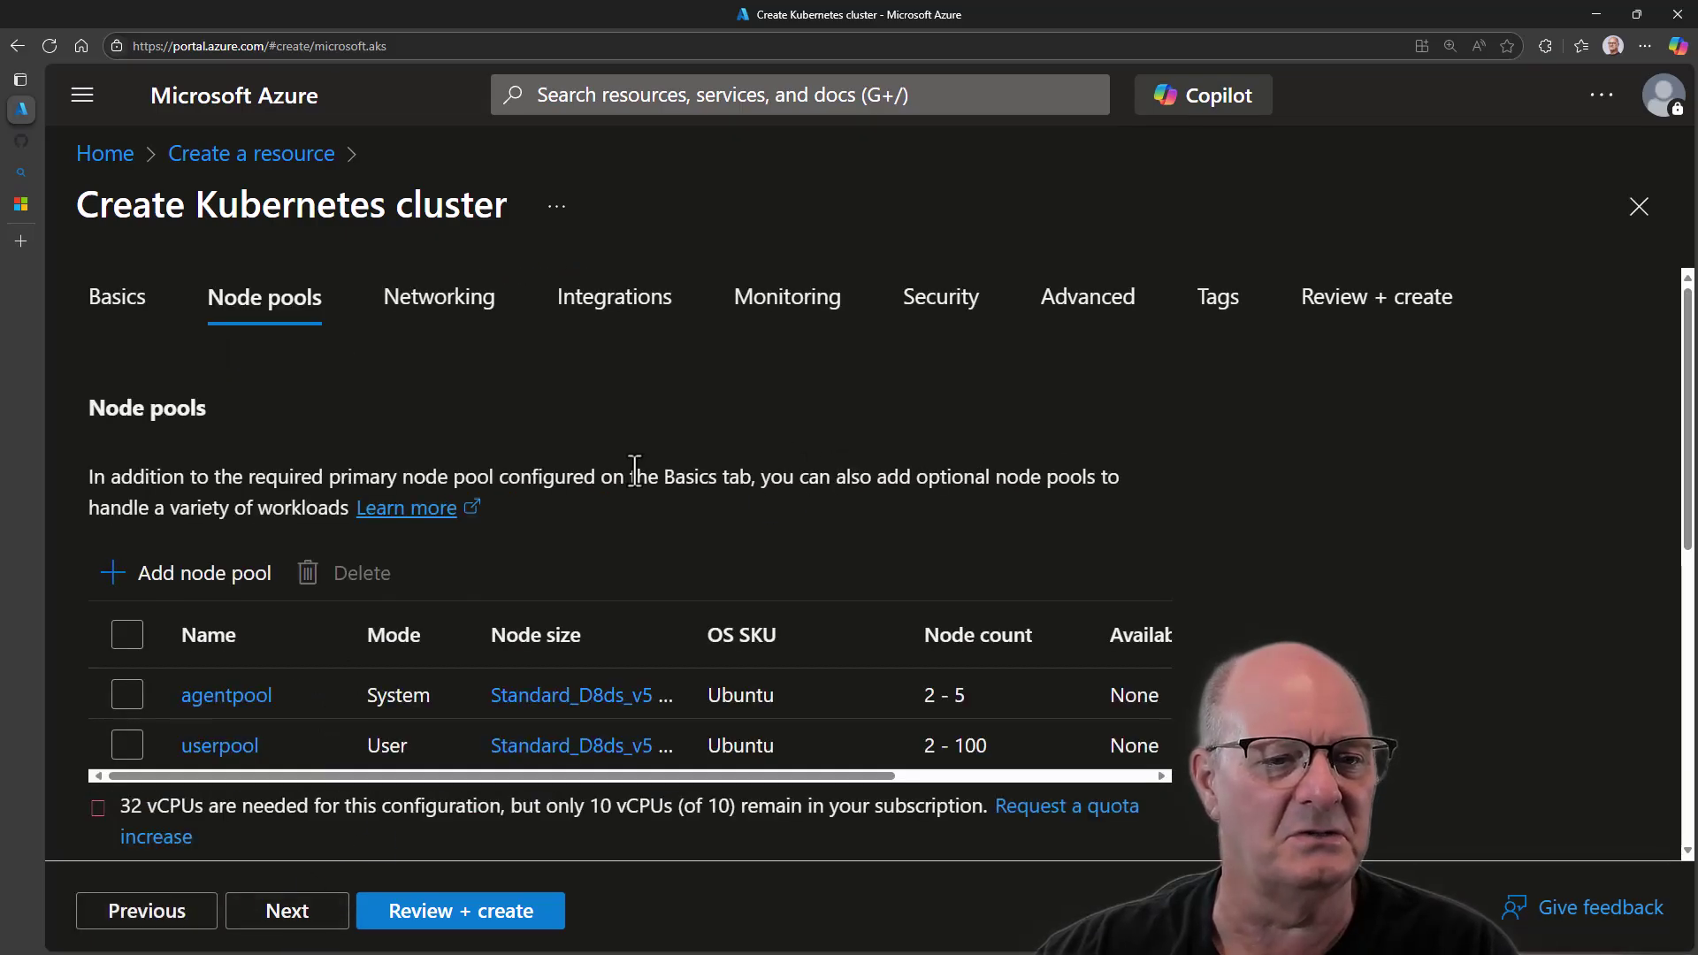
pyautogui.scroll(-2, 531, 438)
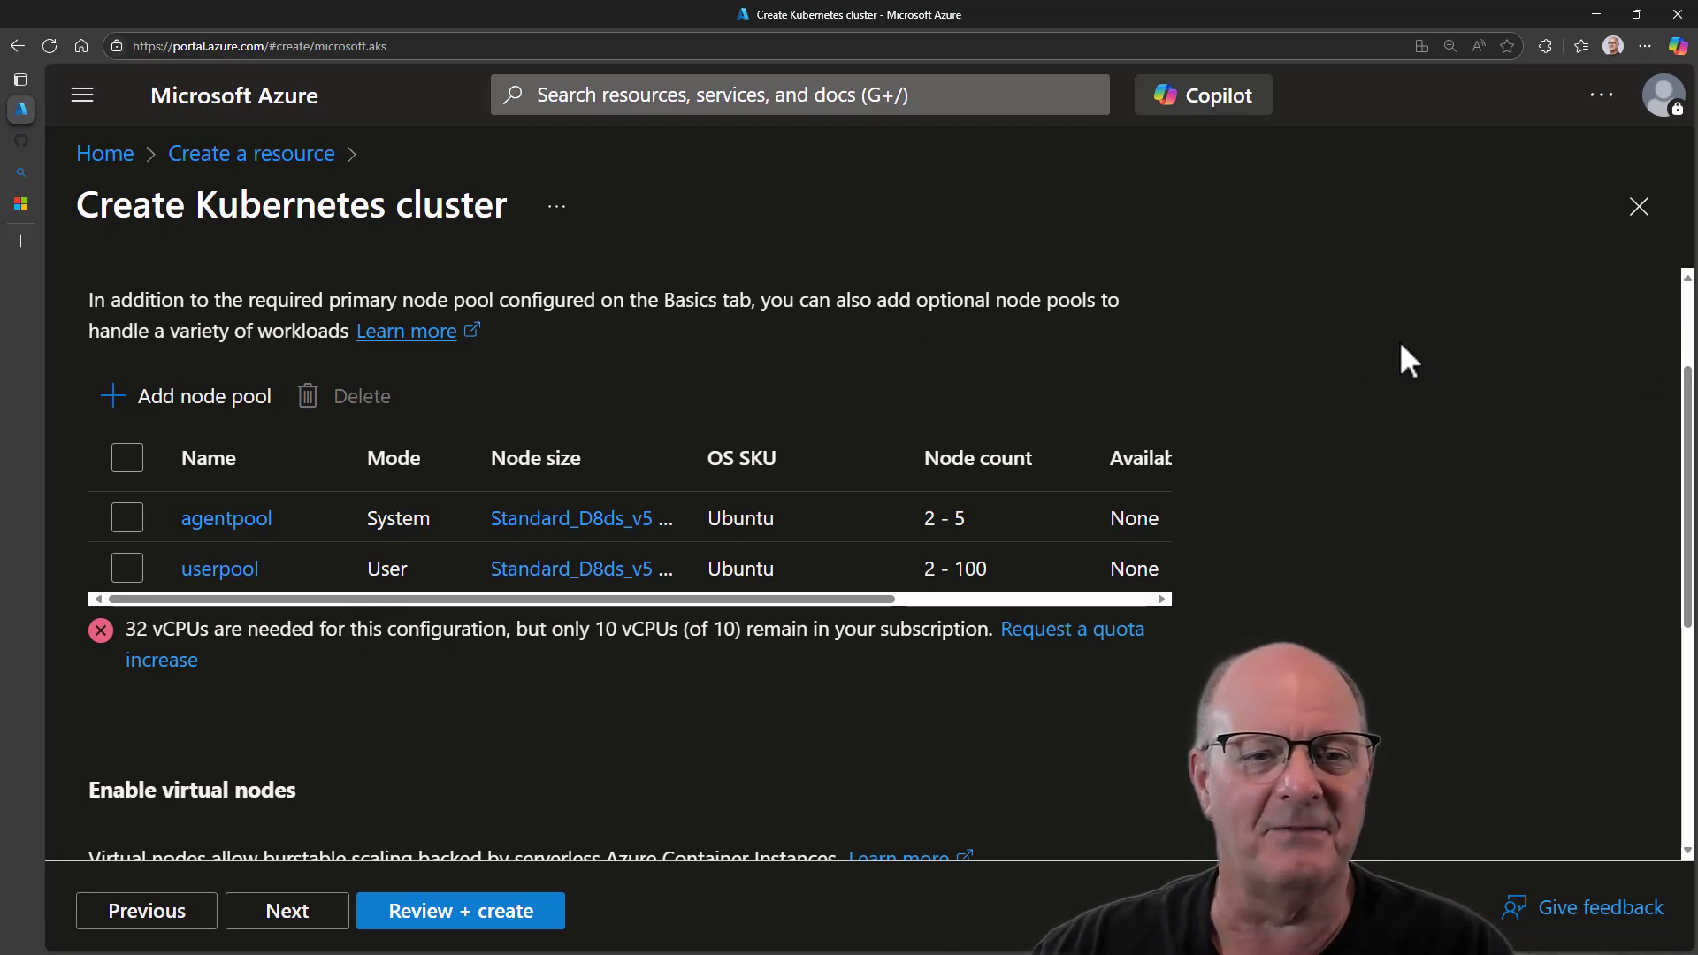
pyautogui.click(598, 583)
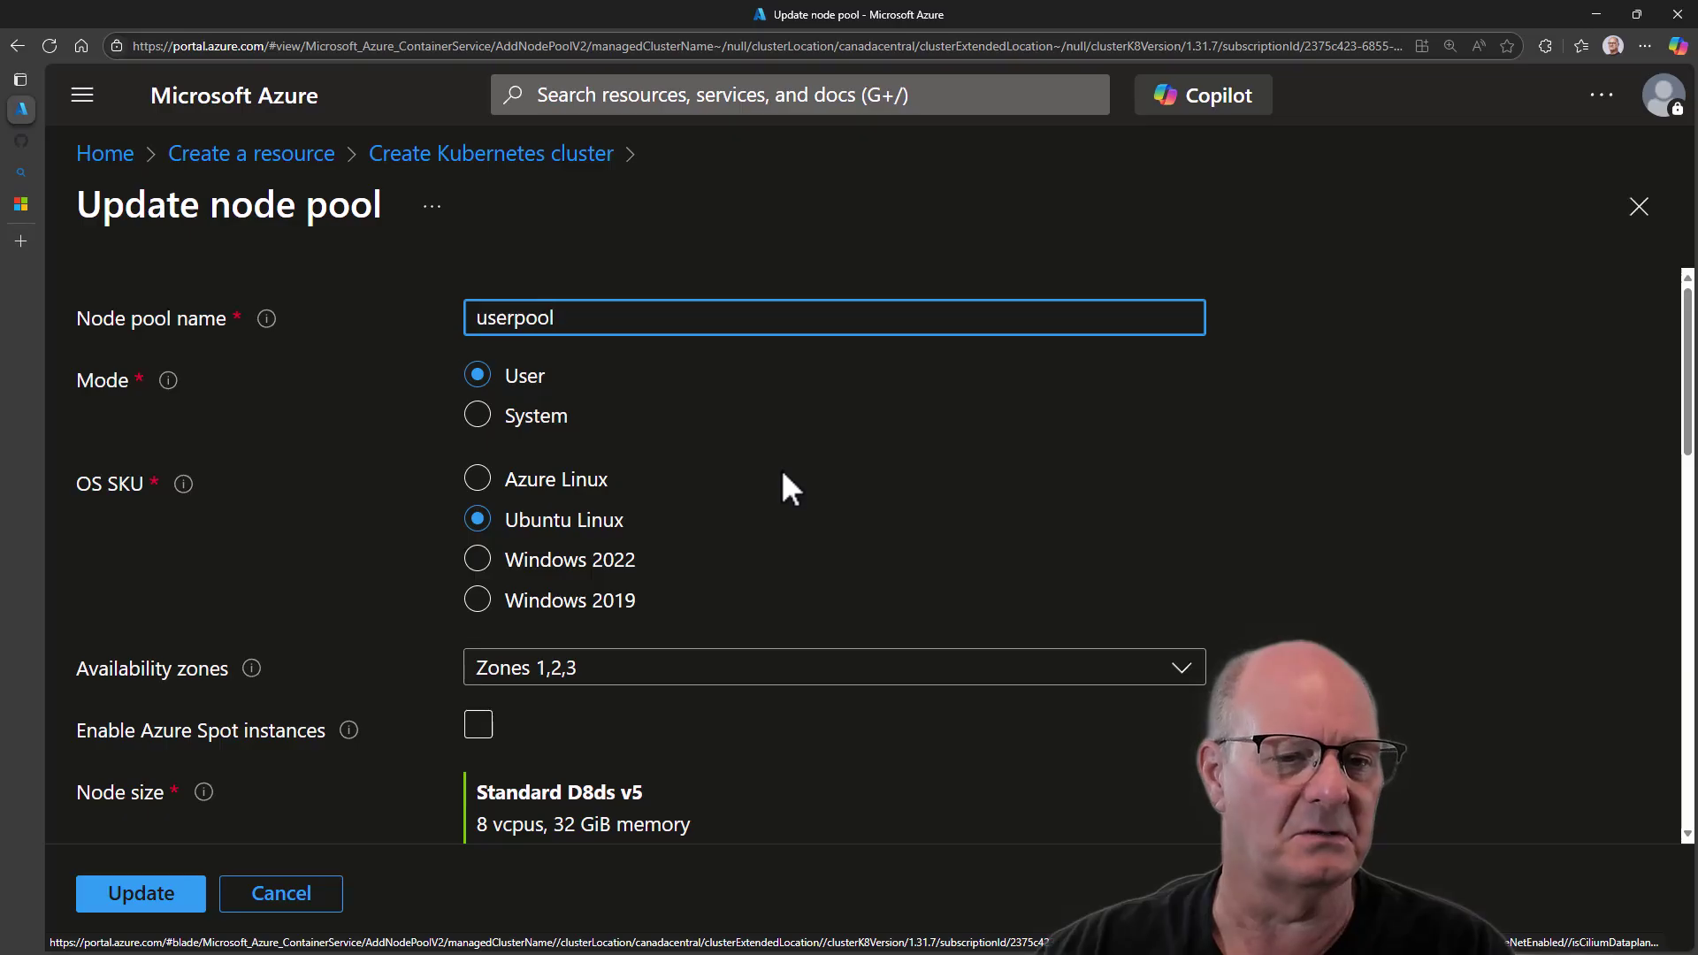
# Search the VM sizes available to userpool for d2ps, and go back to the node pool settings.
pyautogui.scroll(-3, 782, 467)
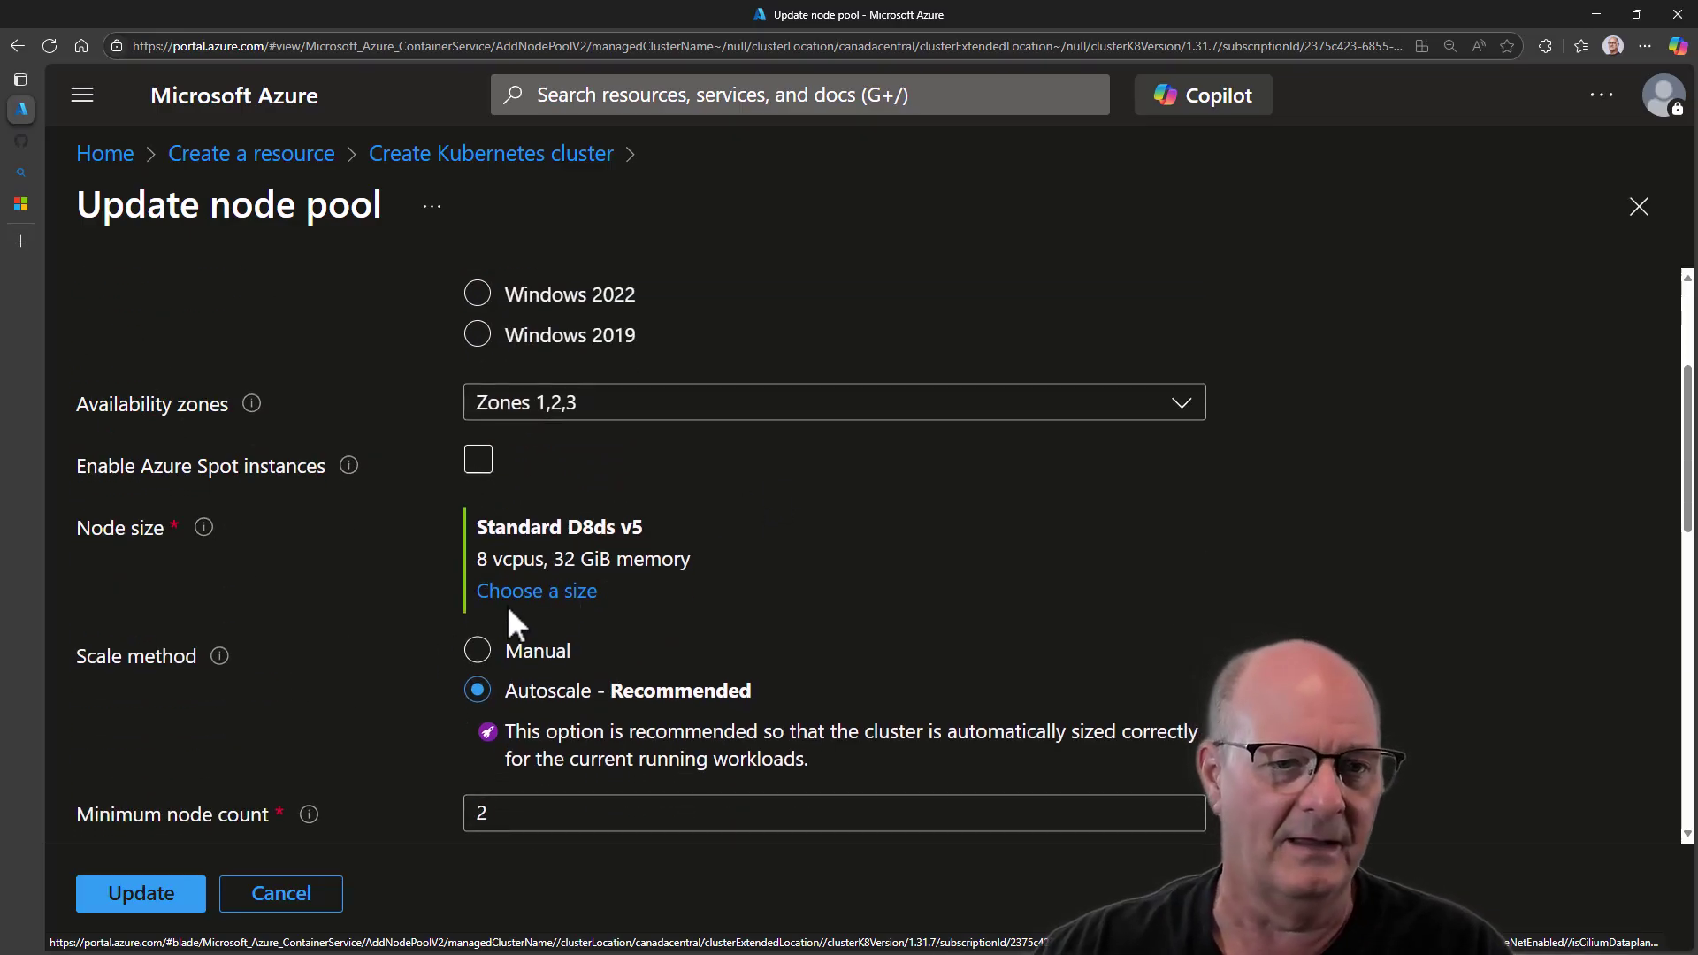
pyautogui.click(560, 593)
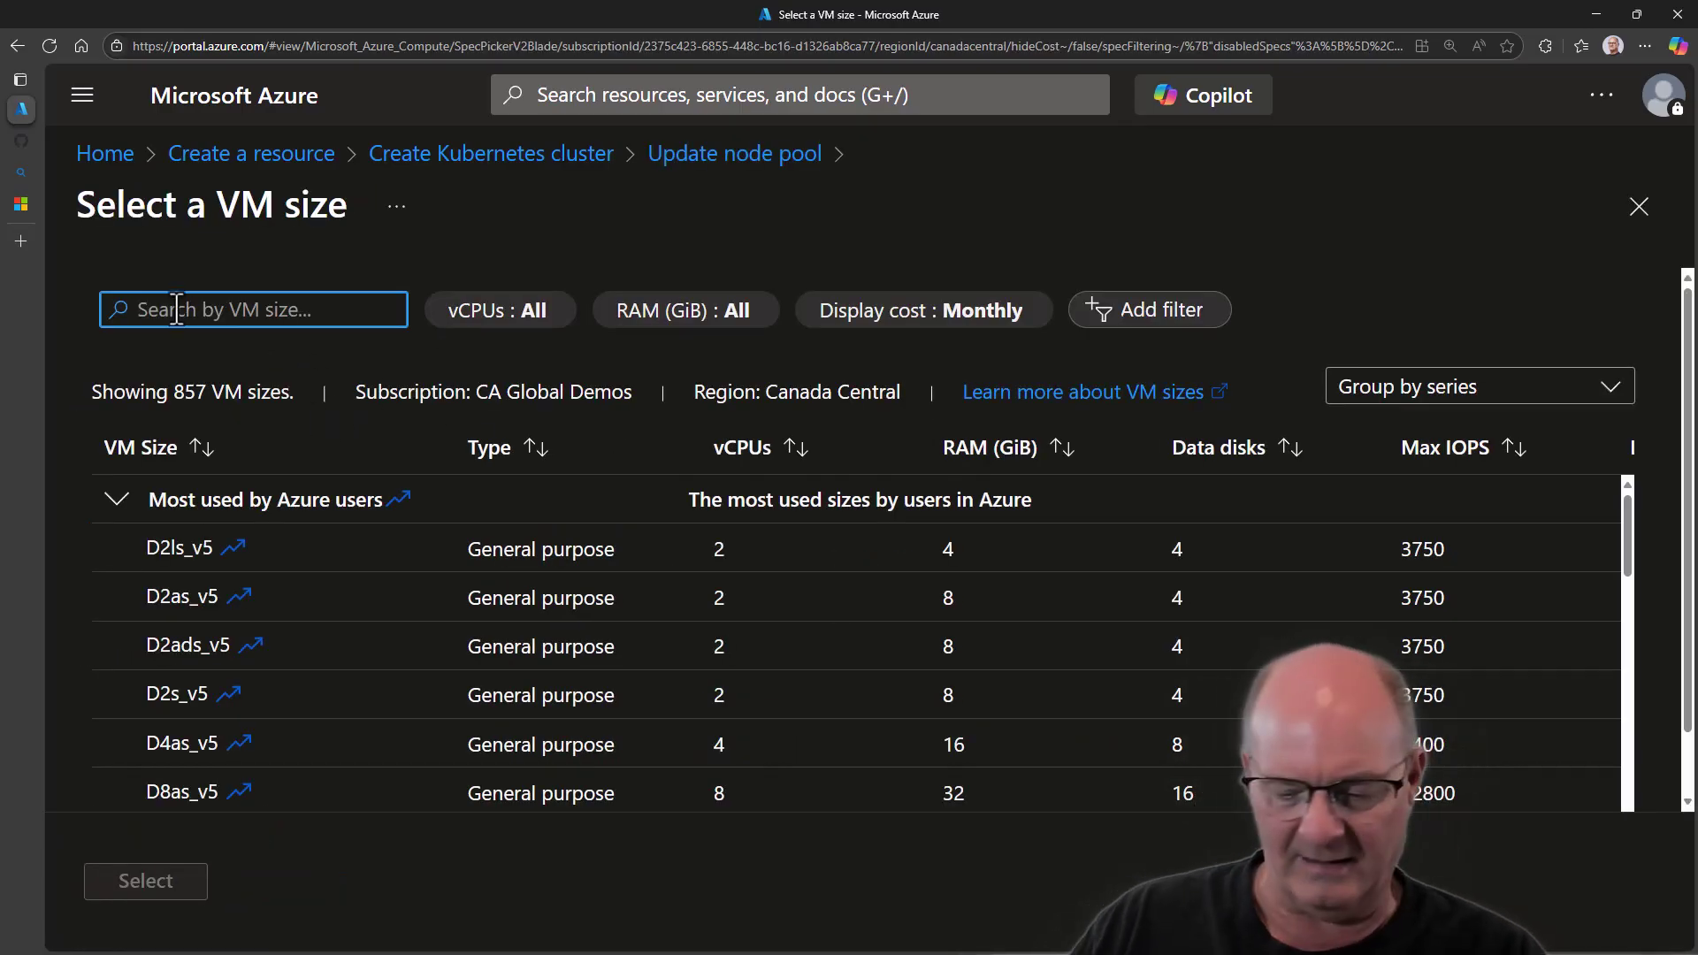
pyautogui.write('s2ps')
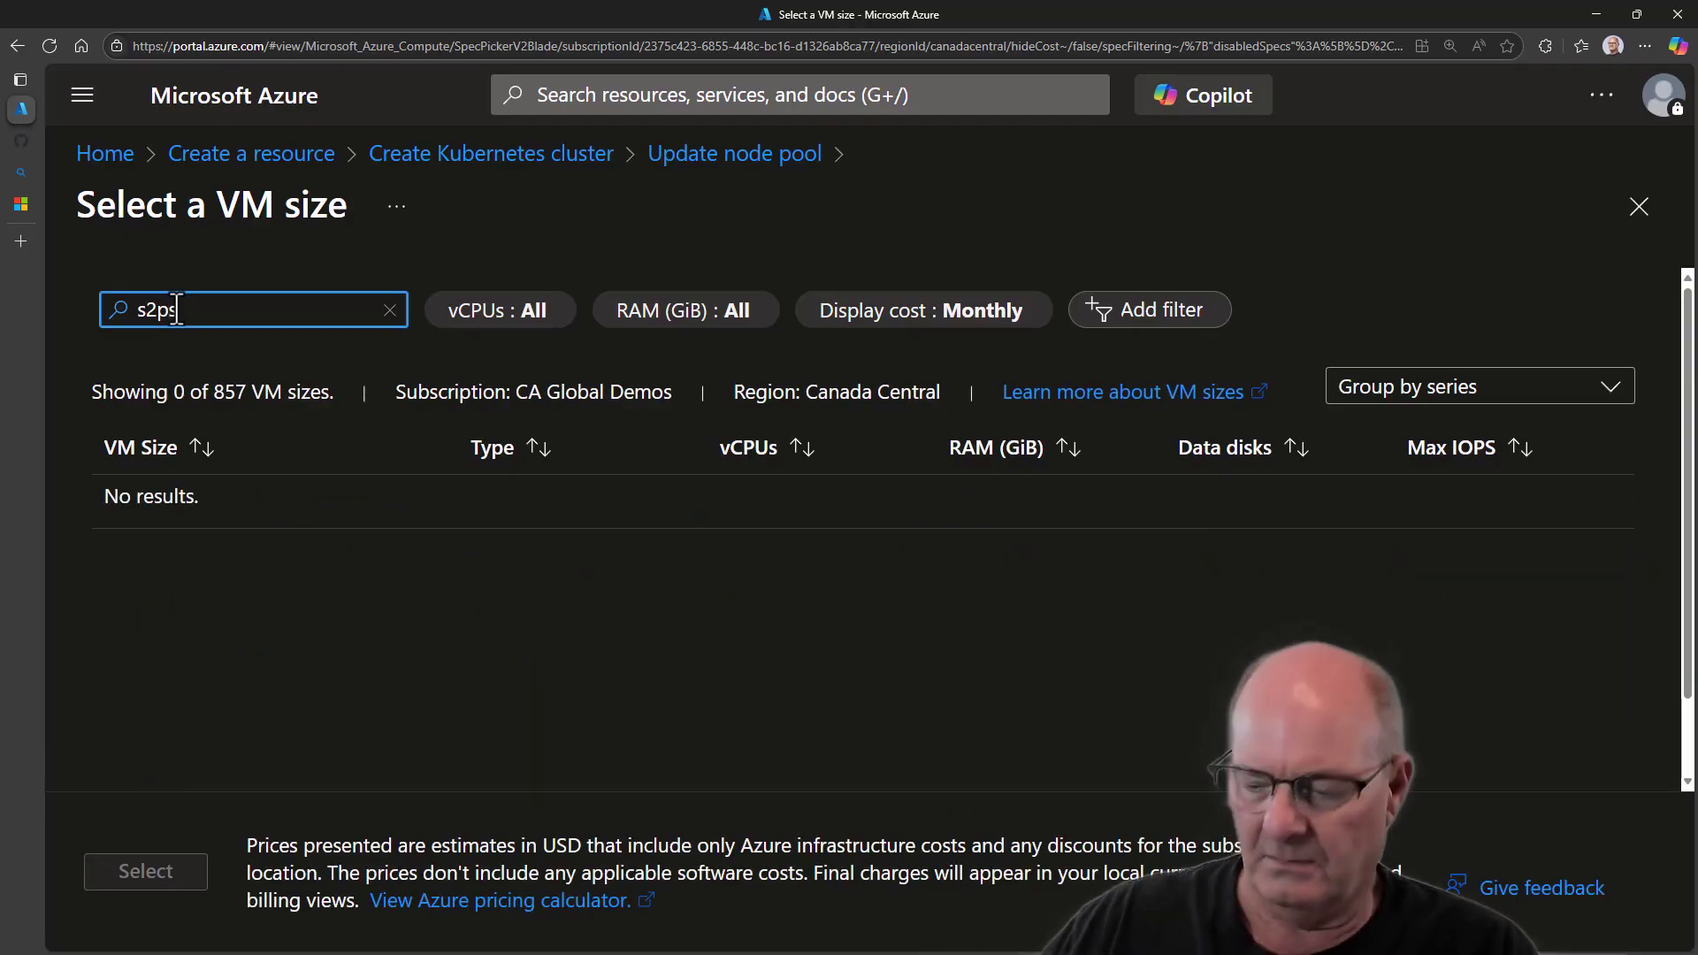
pyautogui.press('BackSpace')
pyautogui.press('BackSpace')
pyautogui.press('BackSpace')
pyautogui.press('BackSpace')
pyautogui.write('d')
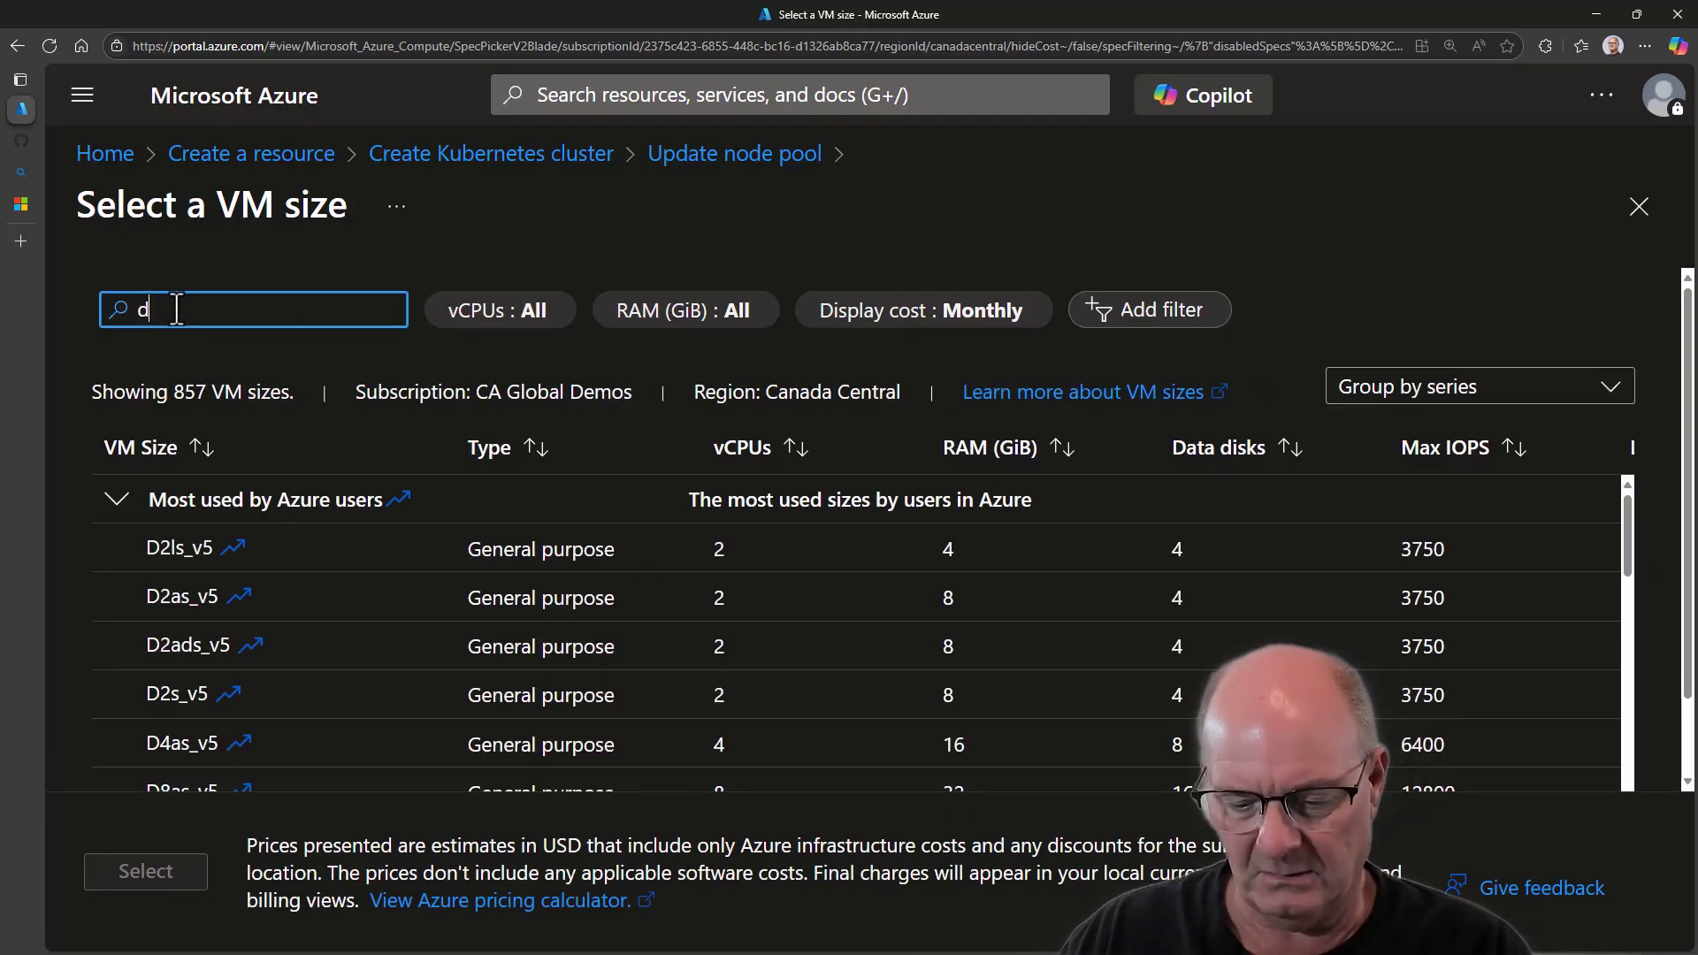
pyautogui.write('2ps')
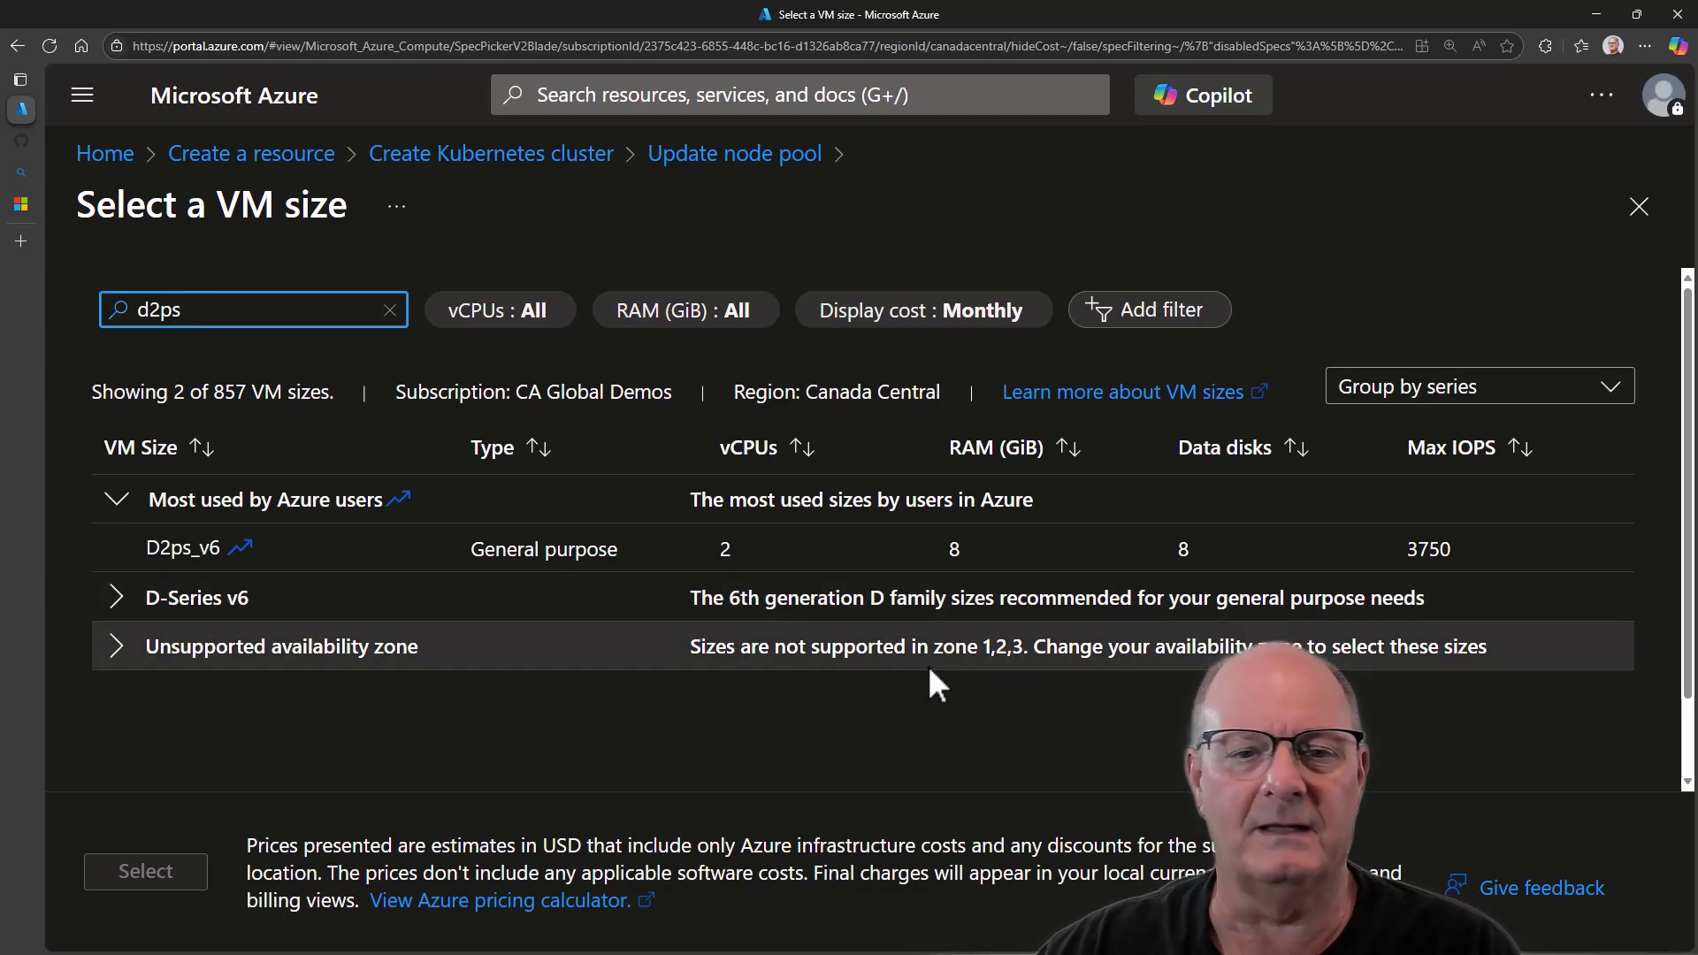
pyautogui.click(17, 49)
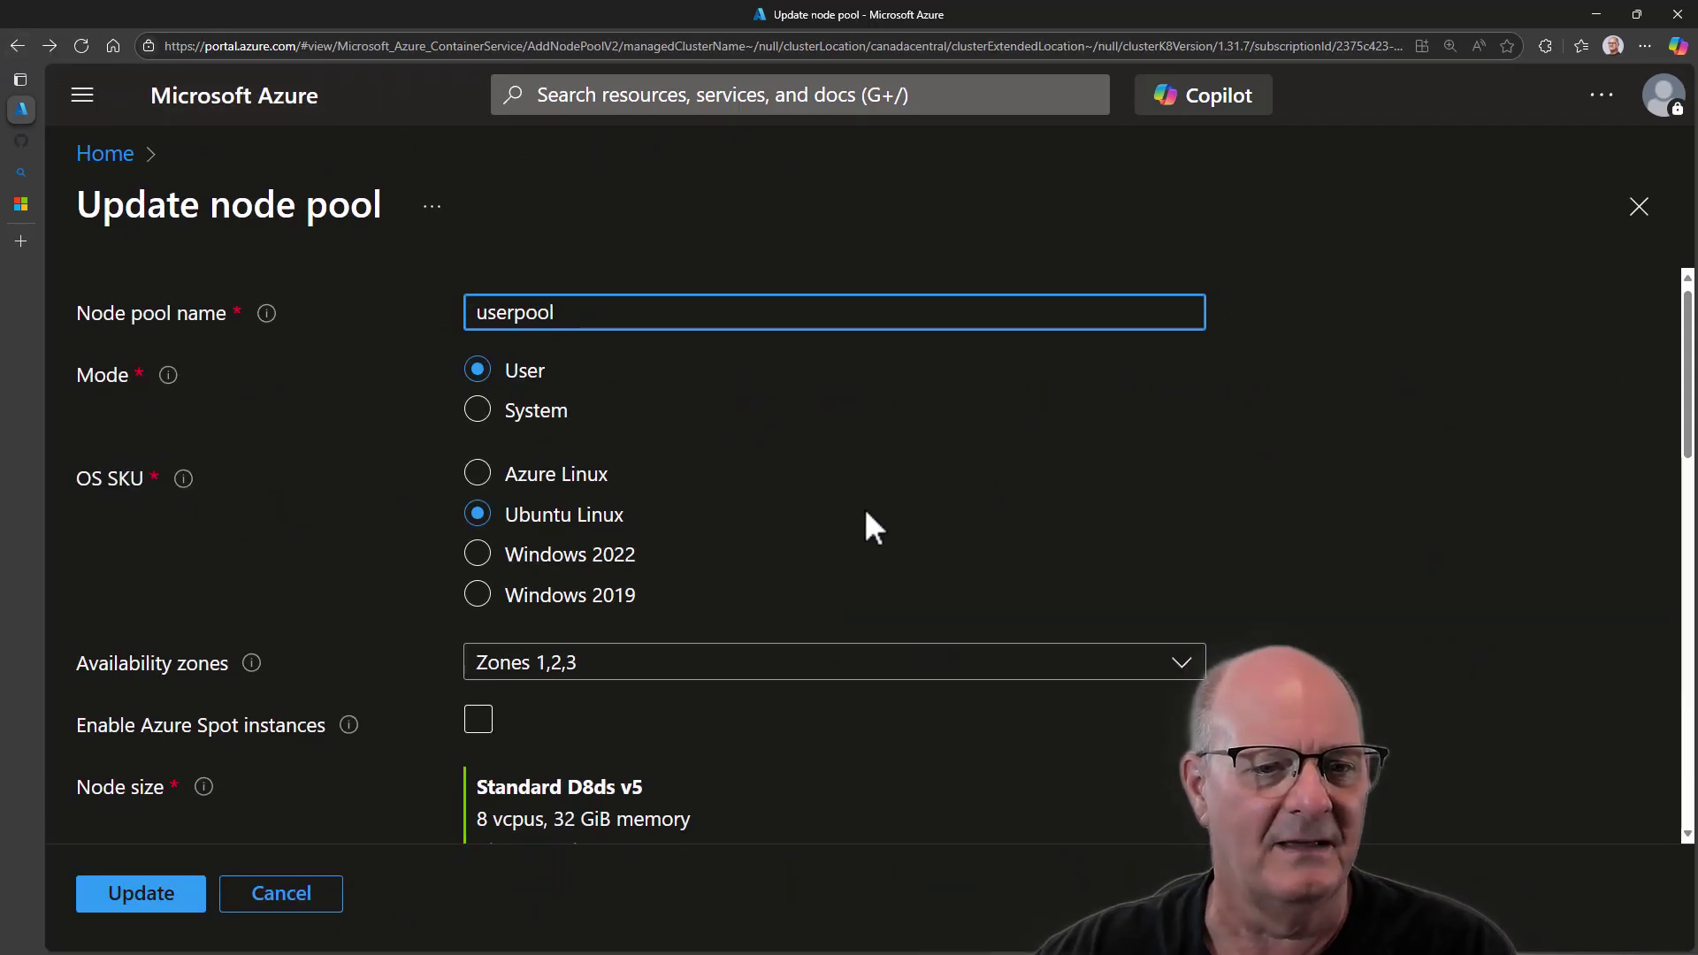
# Deselect Zone 1, Zone 2 and Zone 3 in the userpool node pool's availability zones.
pyautogui.scroll(-2, 867, 513)
pyautogui.click(513, 497)
pyautogui.click(491, 535)
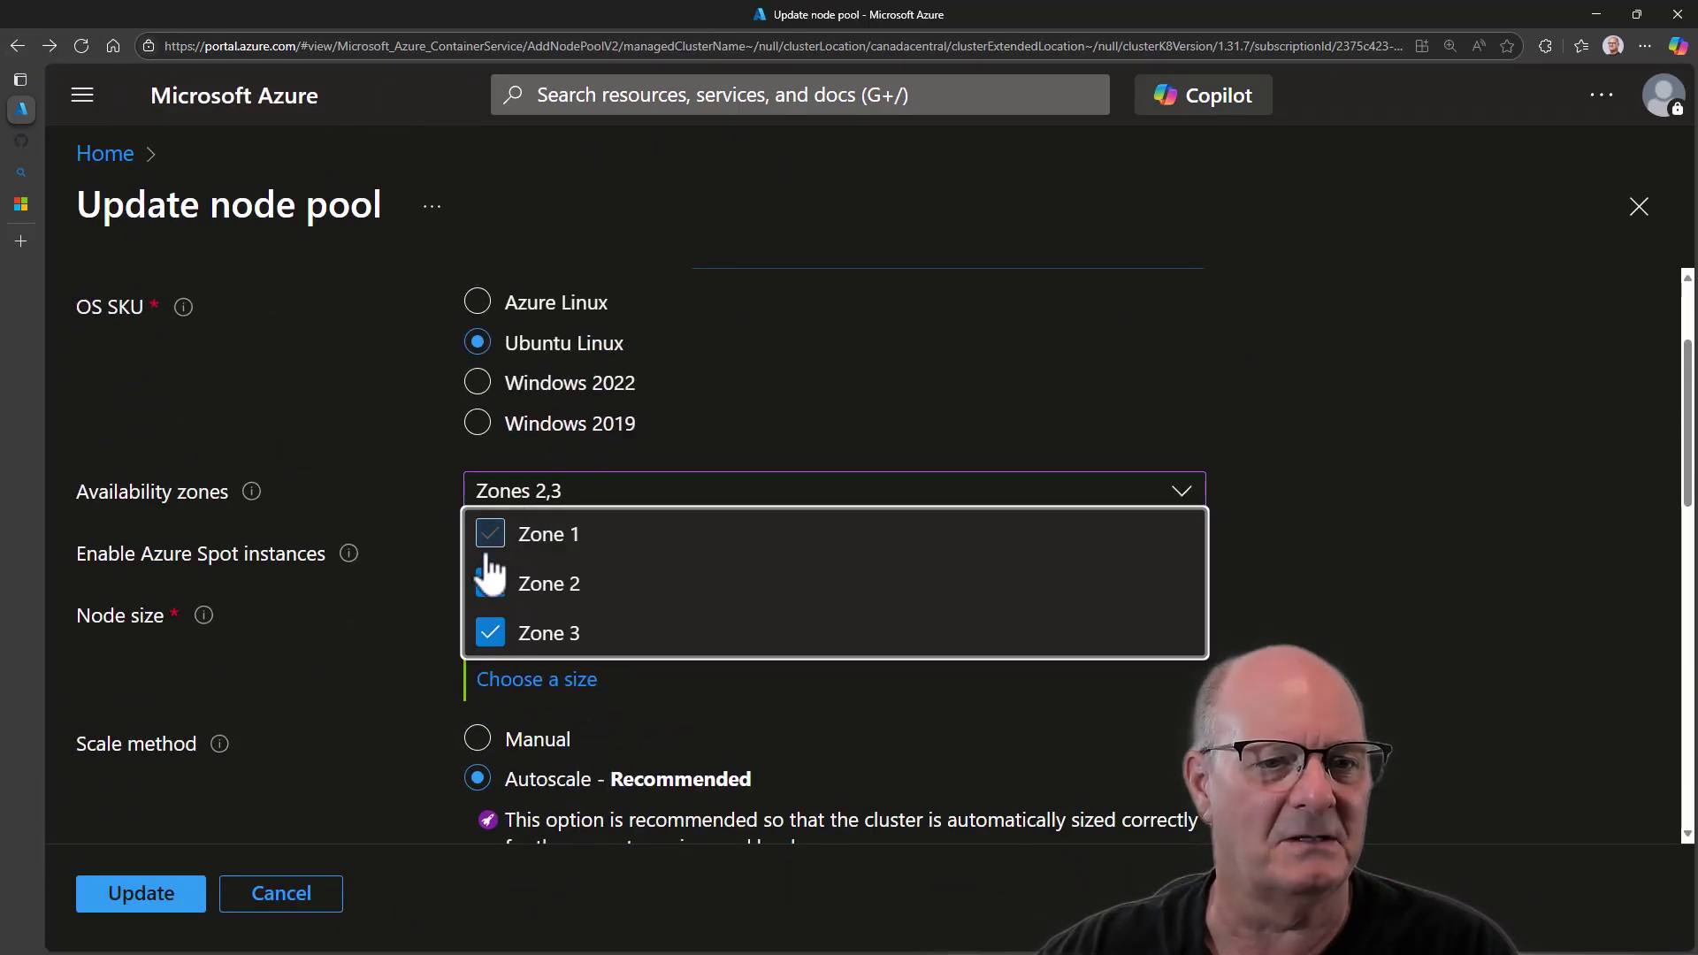
pyautogui.click(491, 584)
pyautogui.click(491, 634)
pyautogui.click(1370, 477)
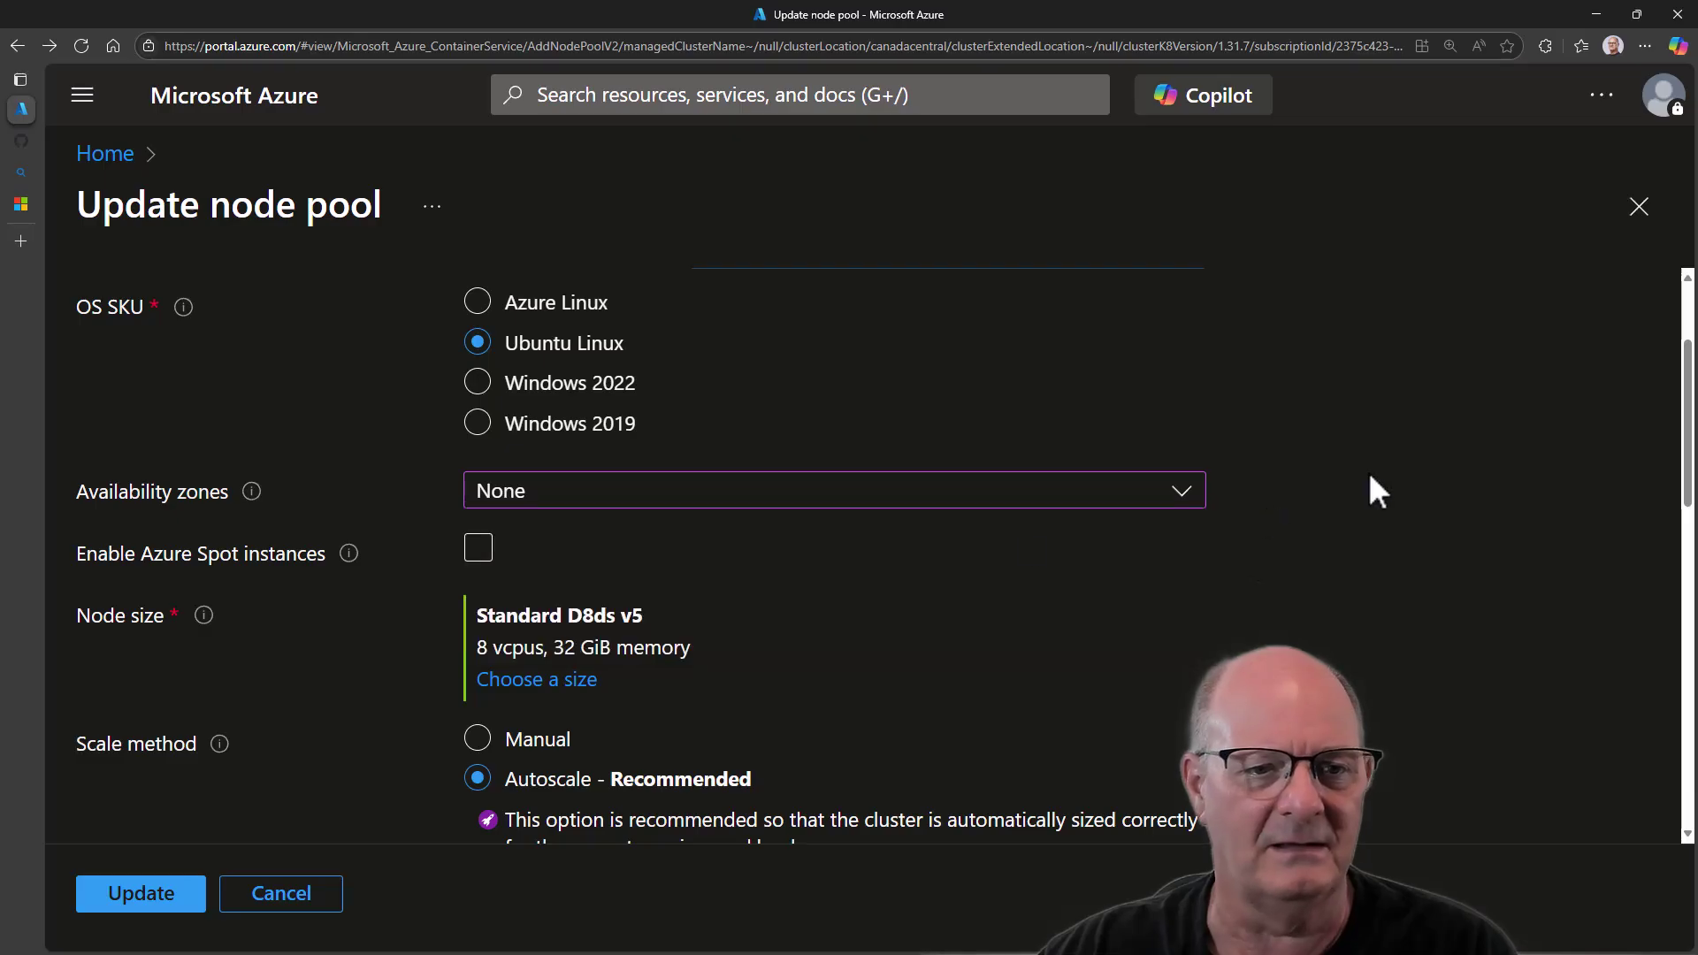
# Search the VM sizes for d2ps and set the userpool node size to D2ps_v5 from the D-Series v5.
pyautogui.click(572, 683)
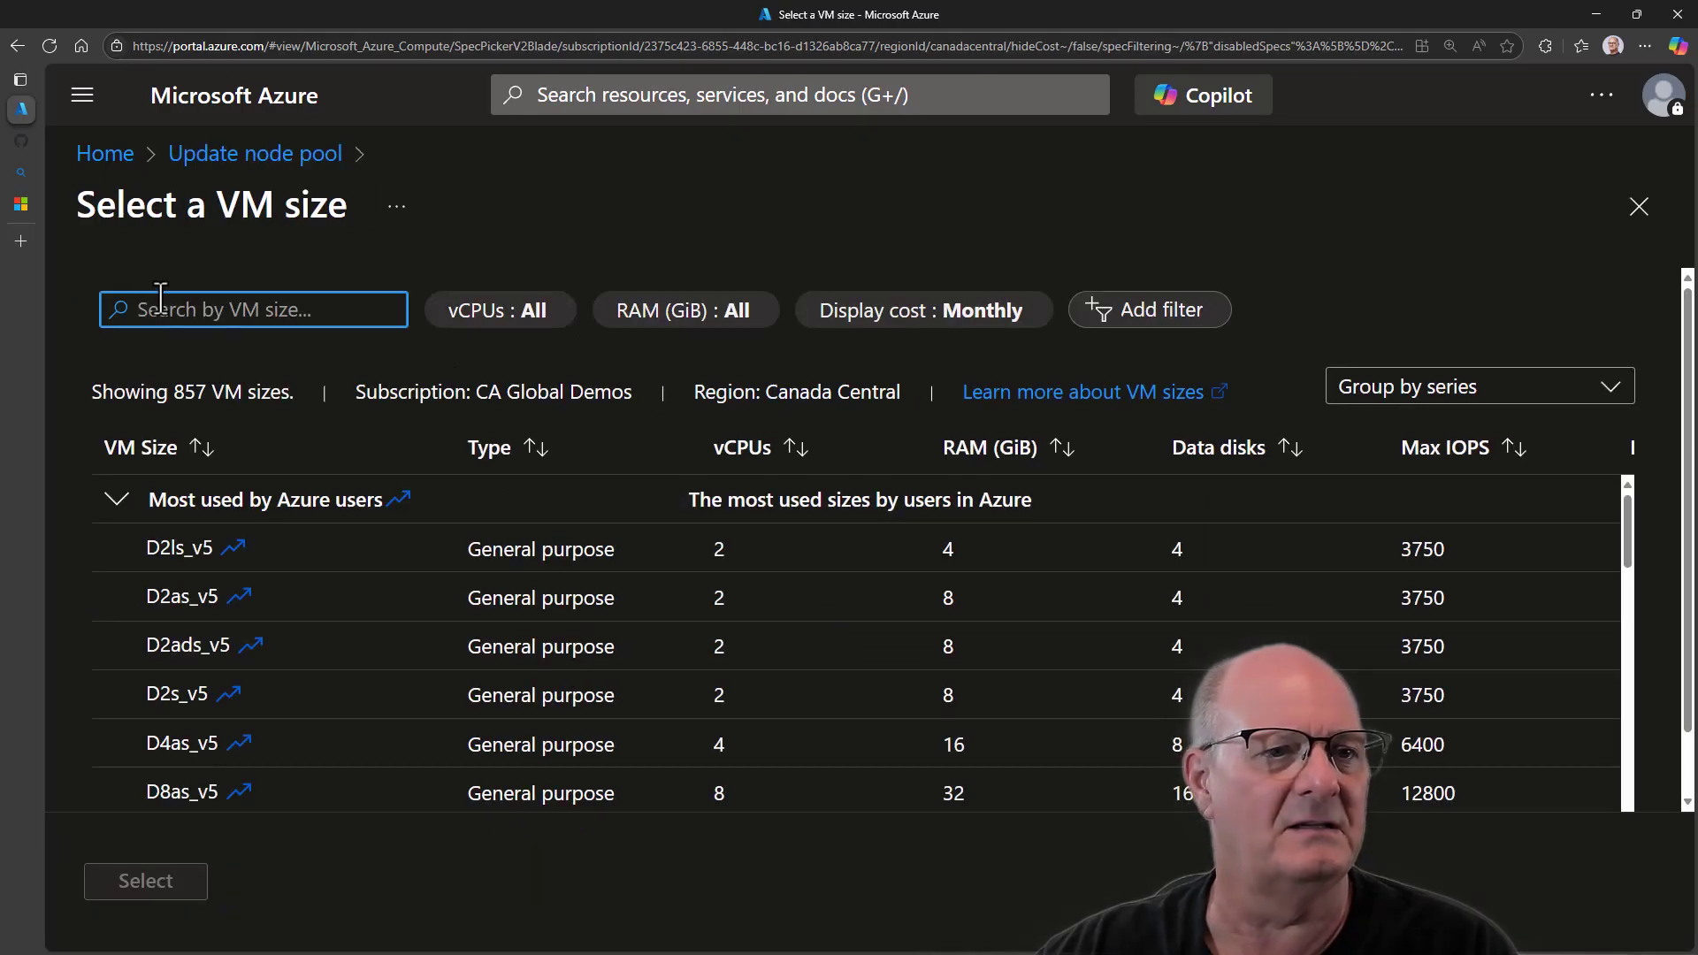
pyautogui.write('d')
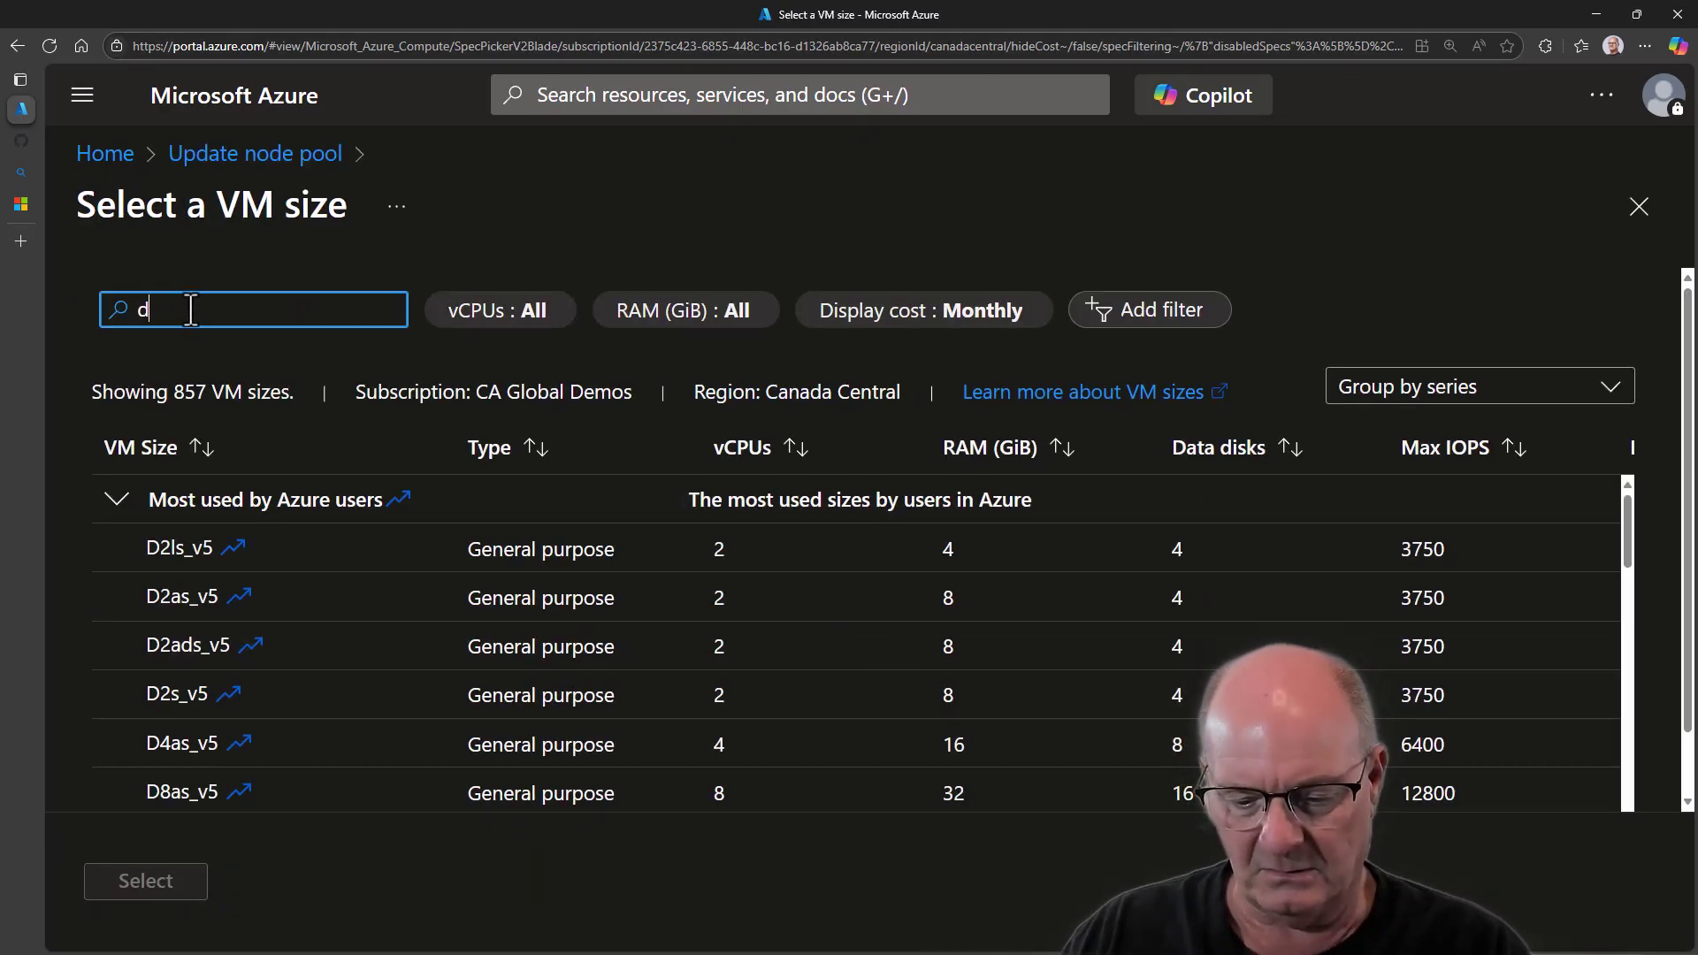
pyautogui.write('2ps')
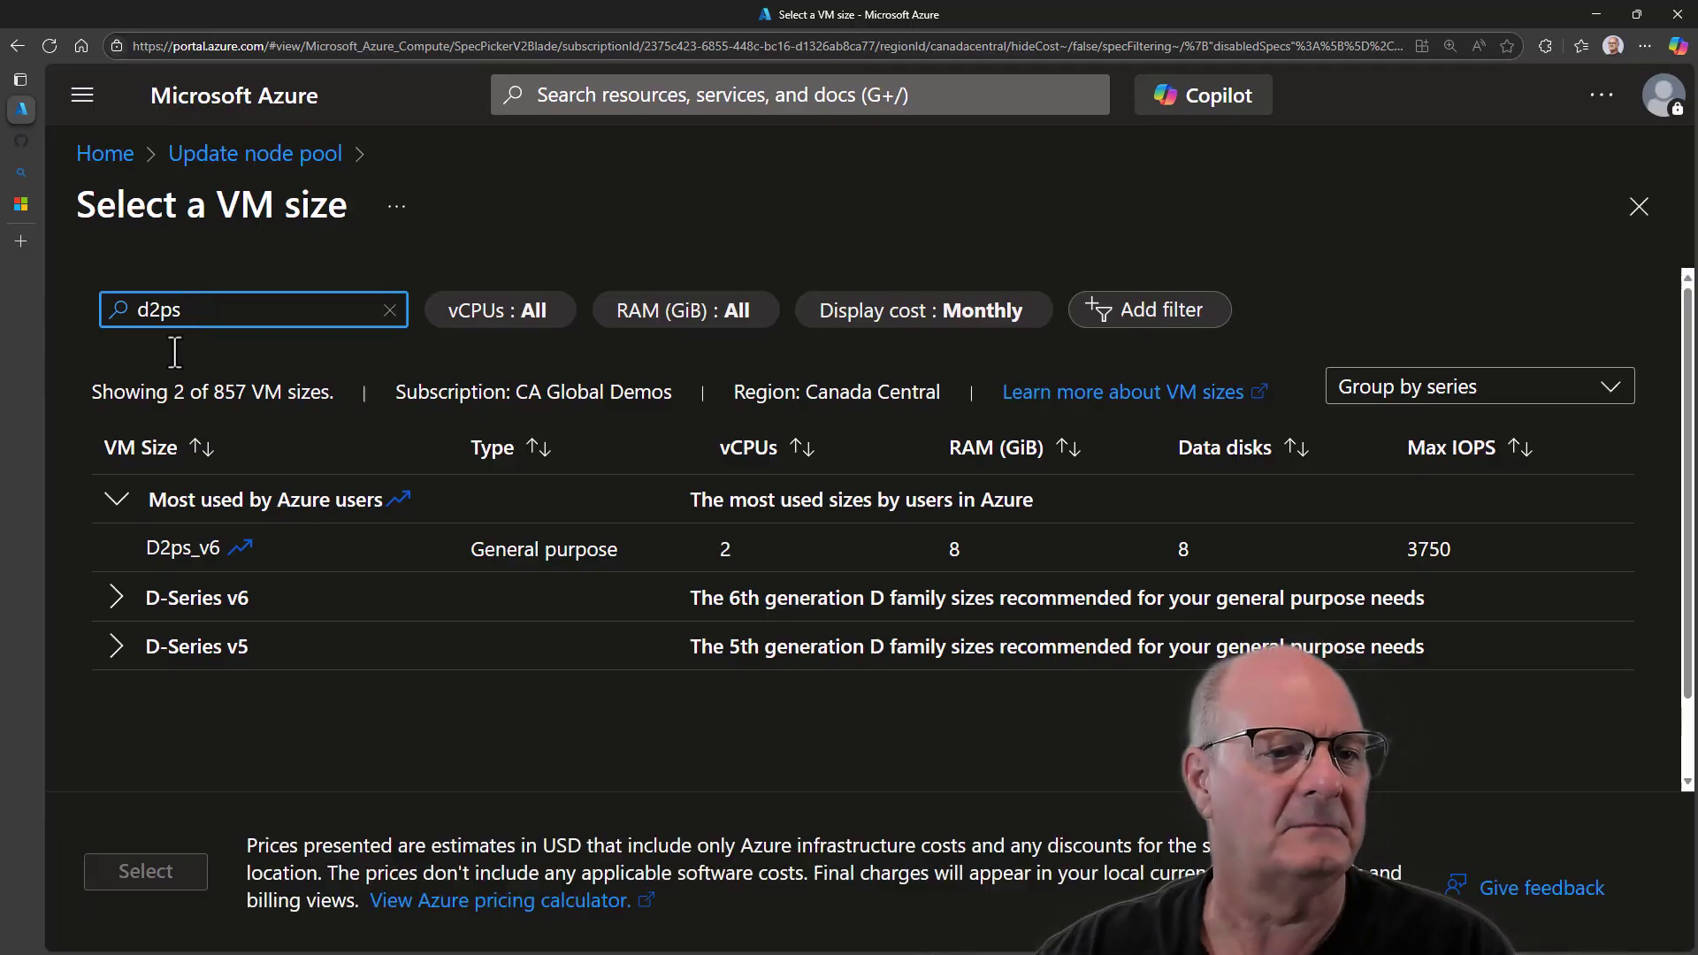
pyautogui.click(115, 653)
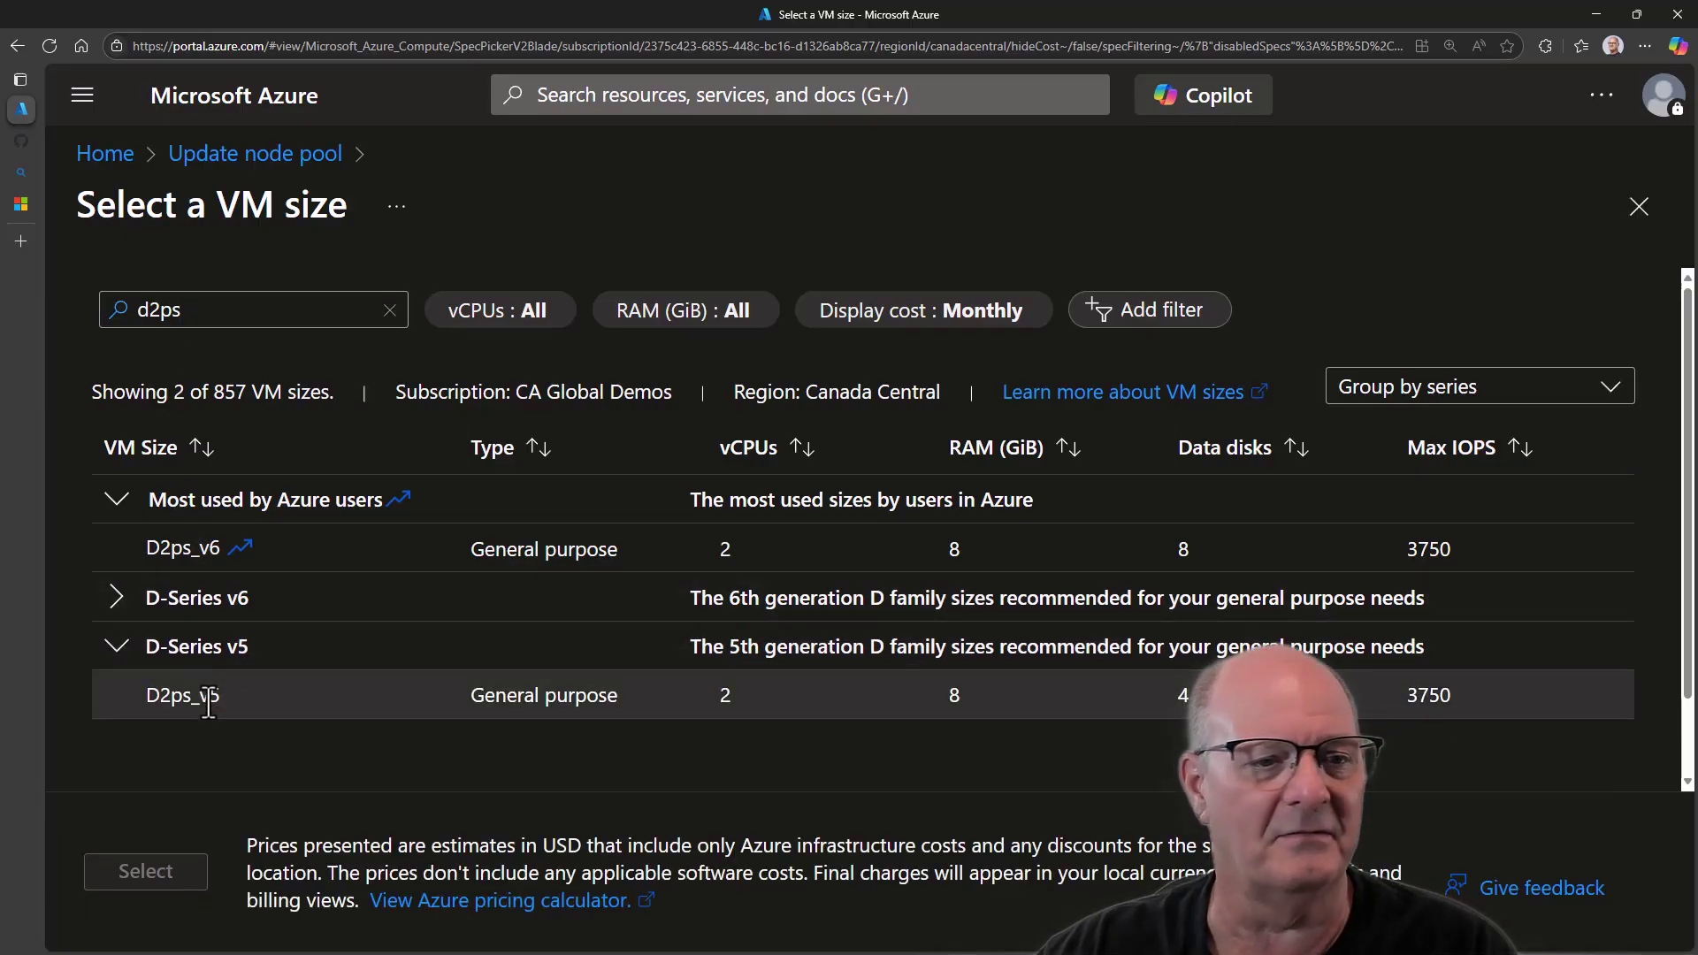
pyautogui.click(208, 699)
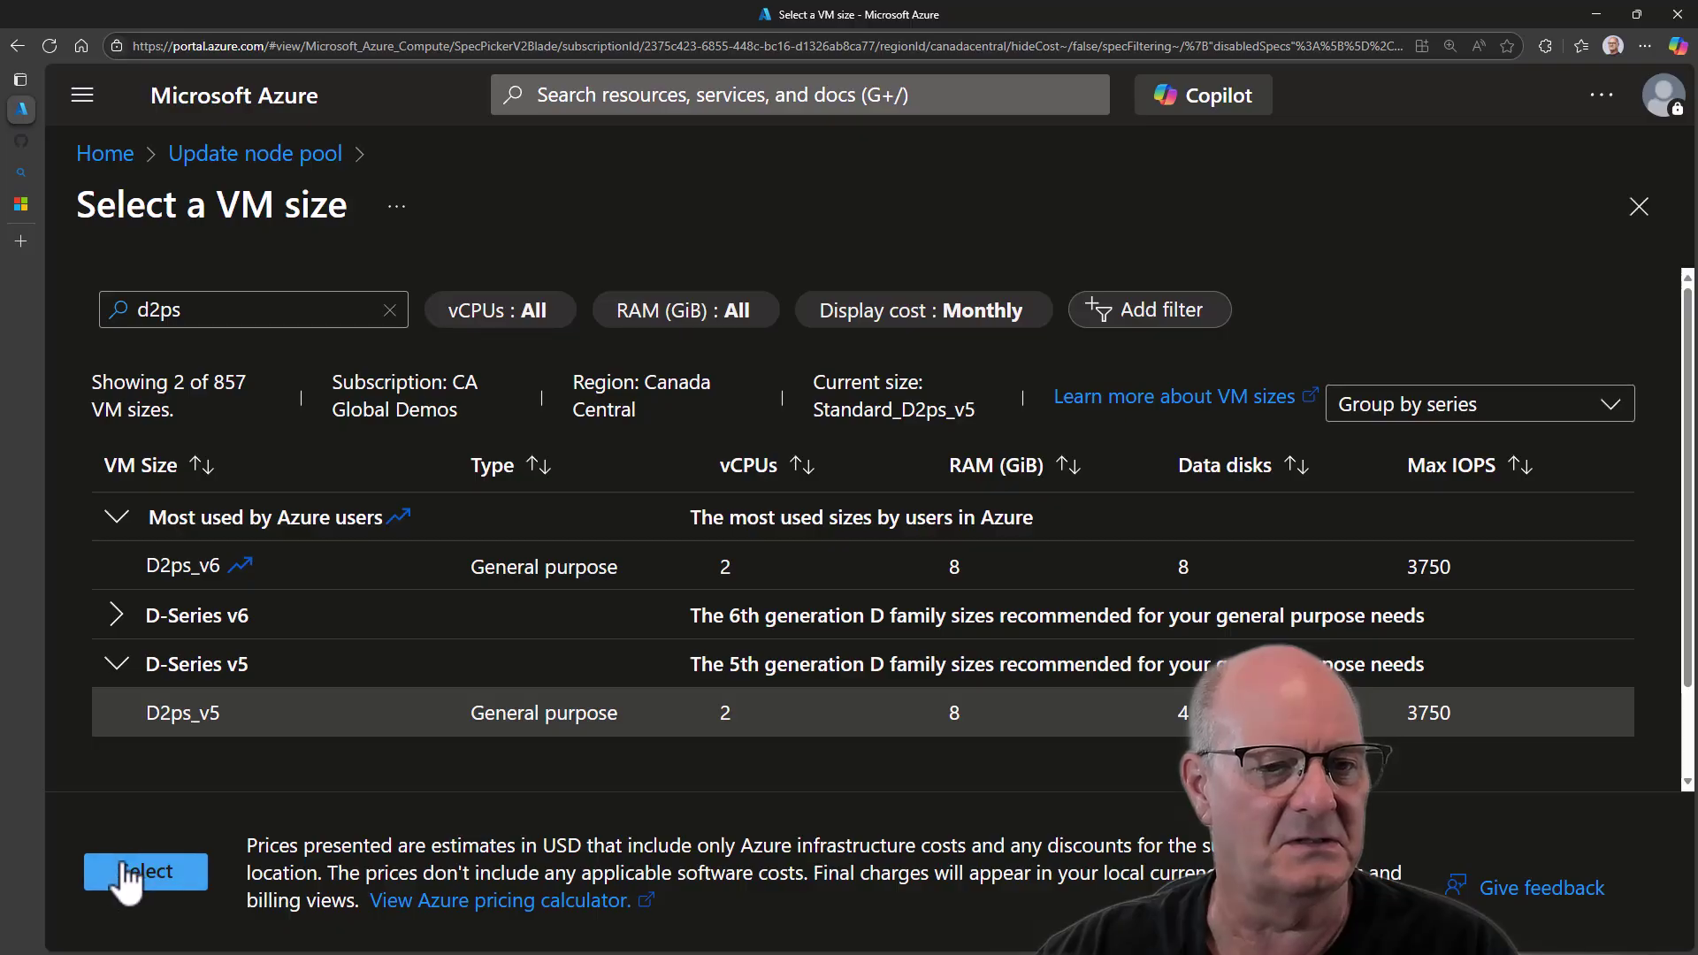
pyautogui.click(129, 874)
# Review the remaining userpool settings and save the node pool update.
pyautogui.scroll(-8, 938, 580)
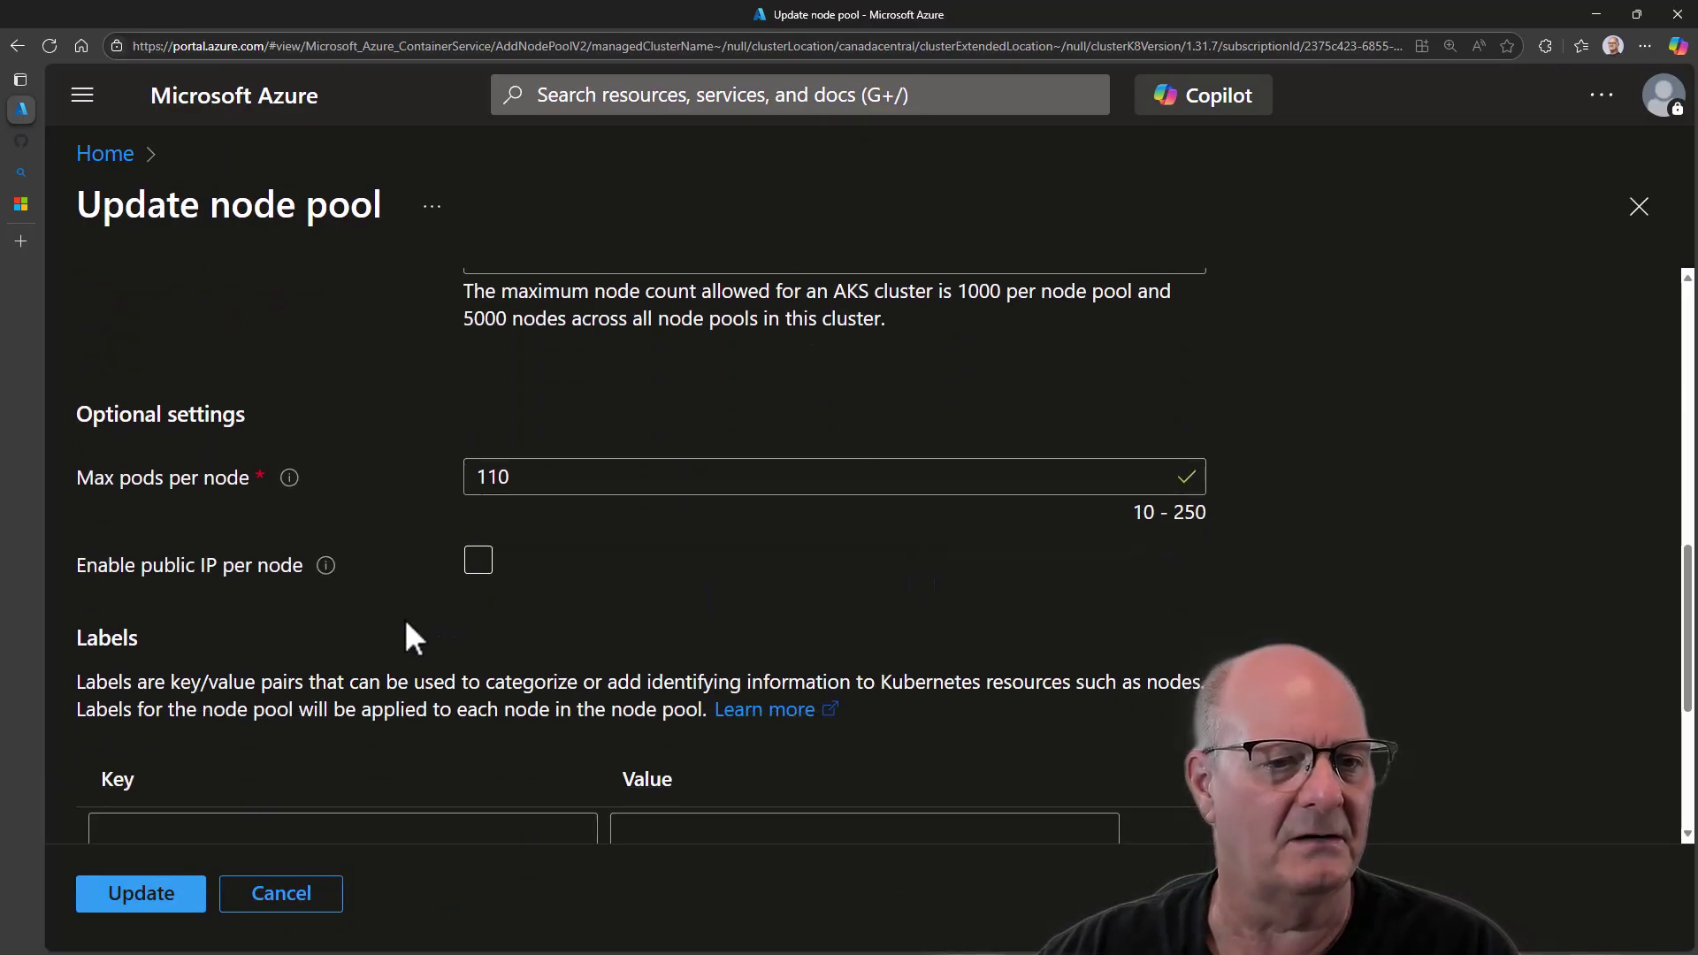
pyautogui.scroll(5, 387, 633)
pyautogui.scroll(-3, 367, 647)
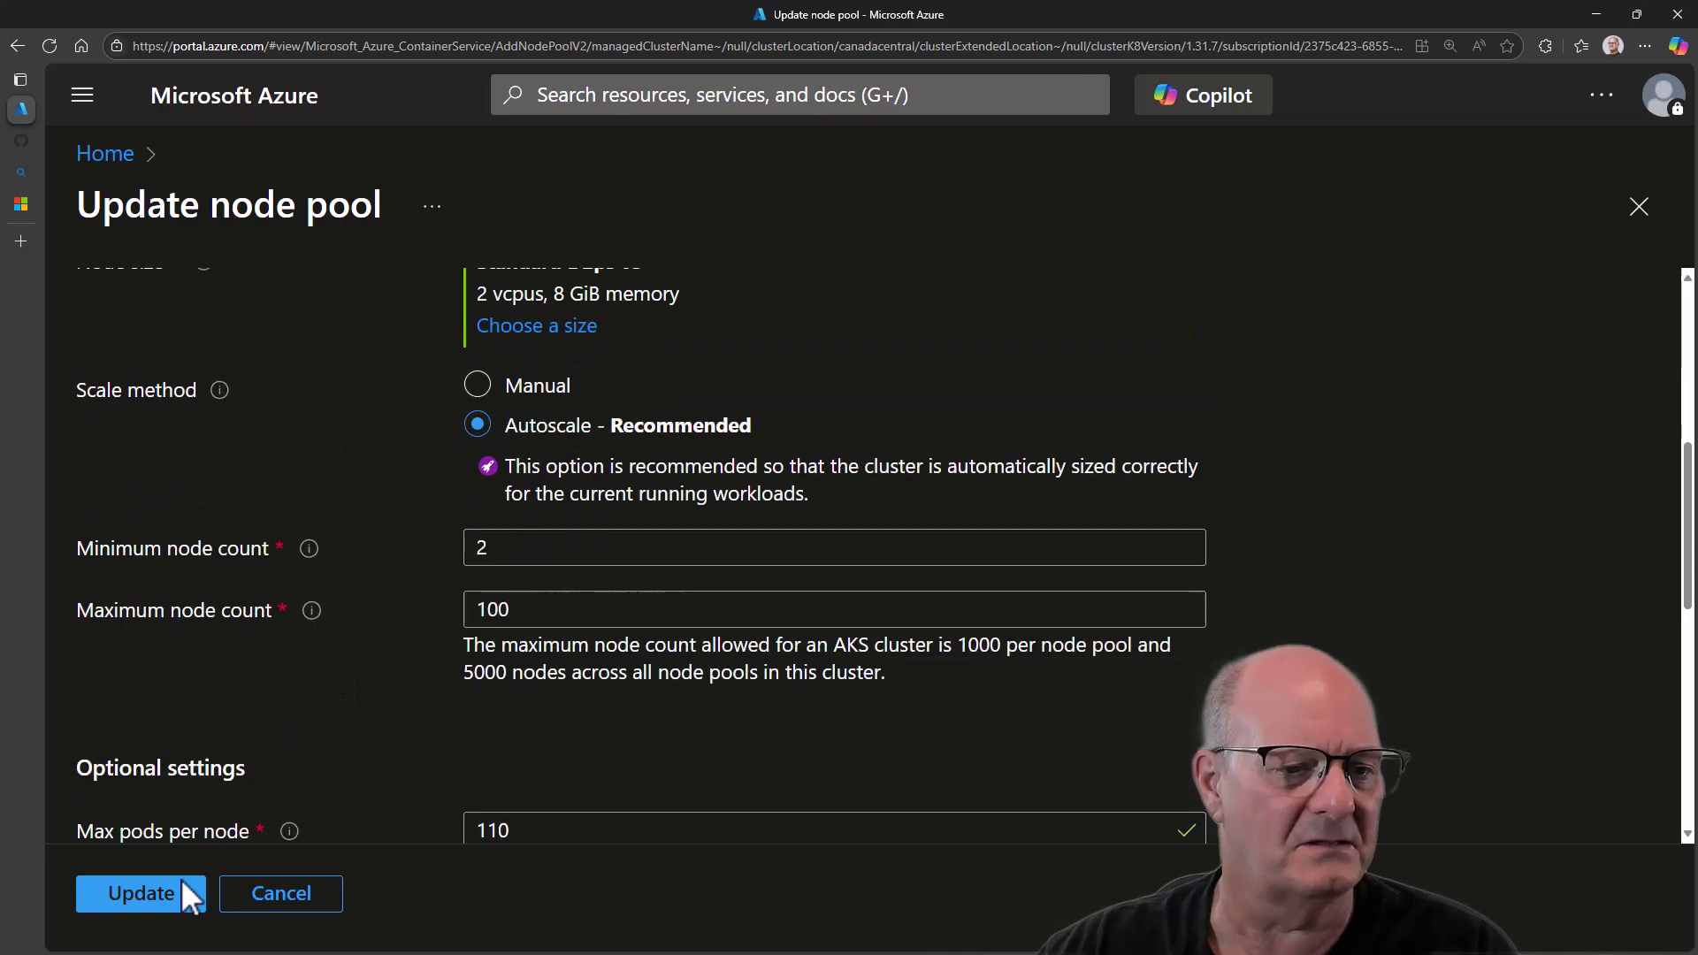
pyautogui.click(181, 885)
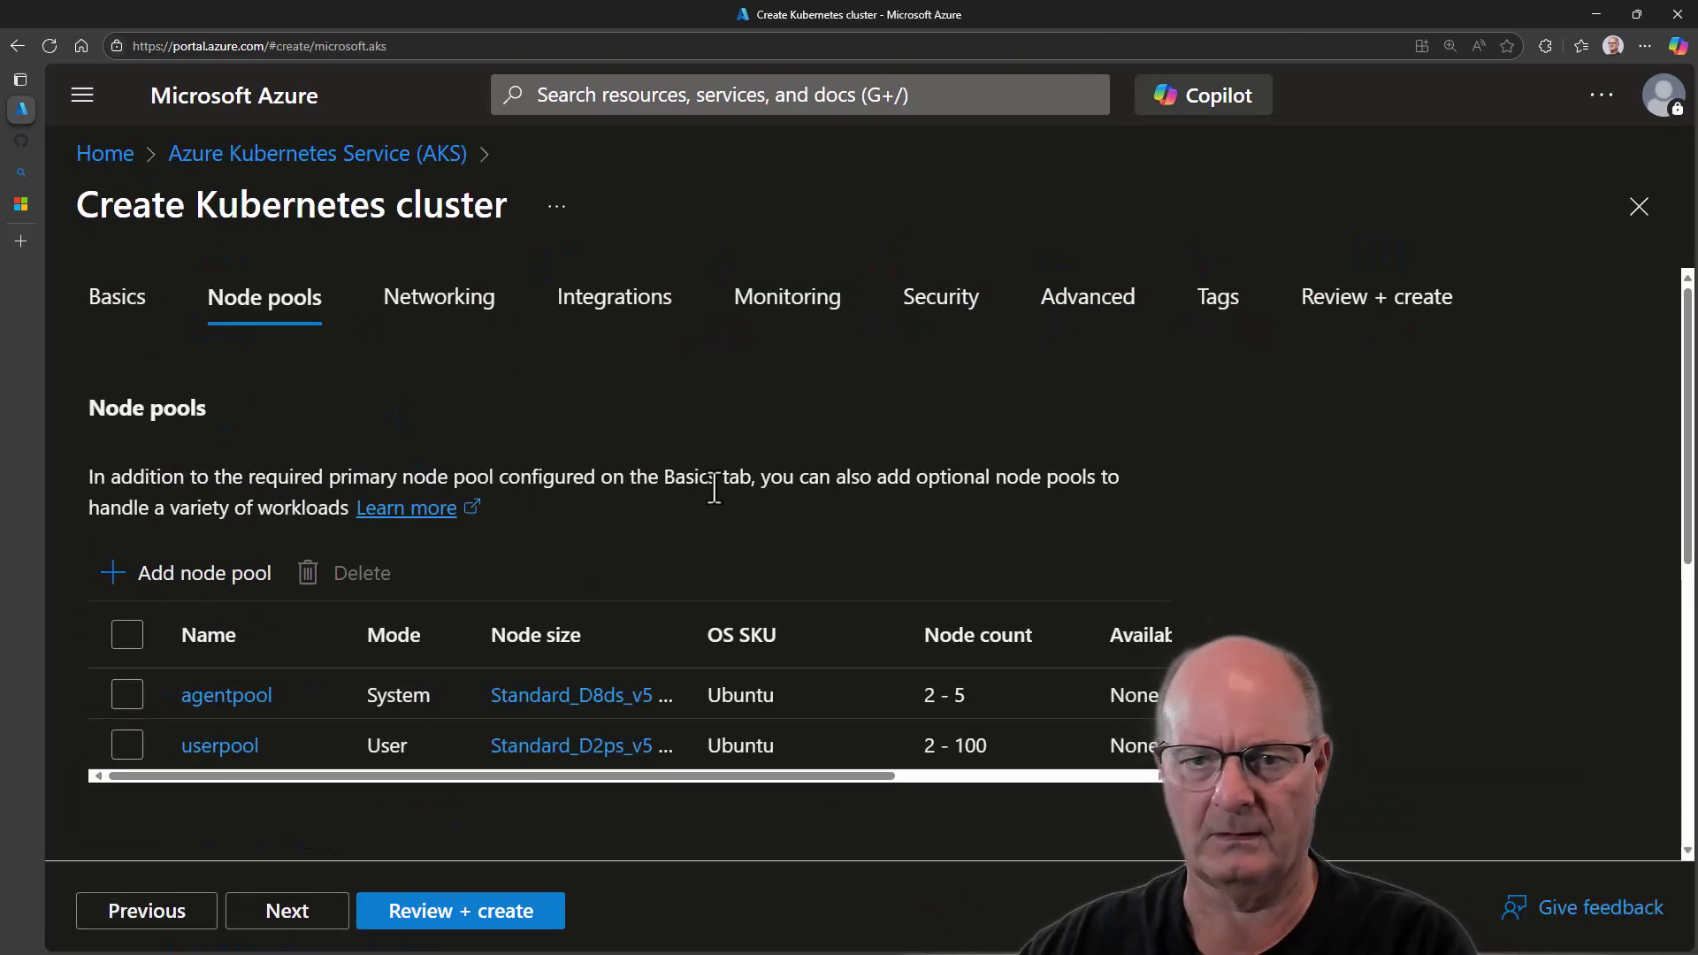
# Review the node pools, virtual nodes and OS disk encryption settings, and proceed to the networking settings.
pyautogui.scroll(-3, 644, 571)
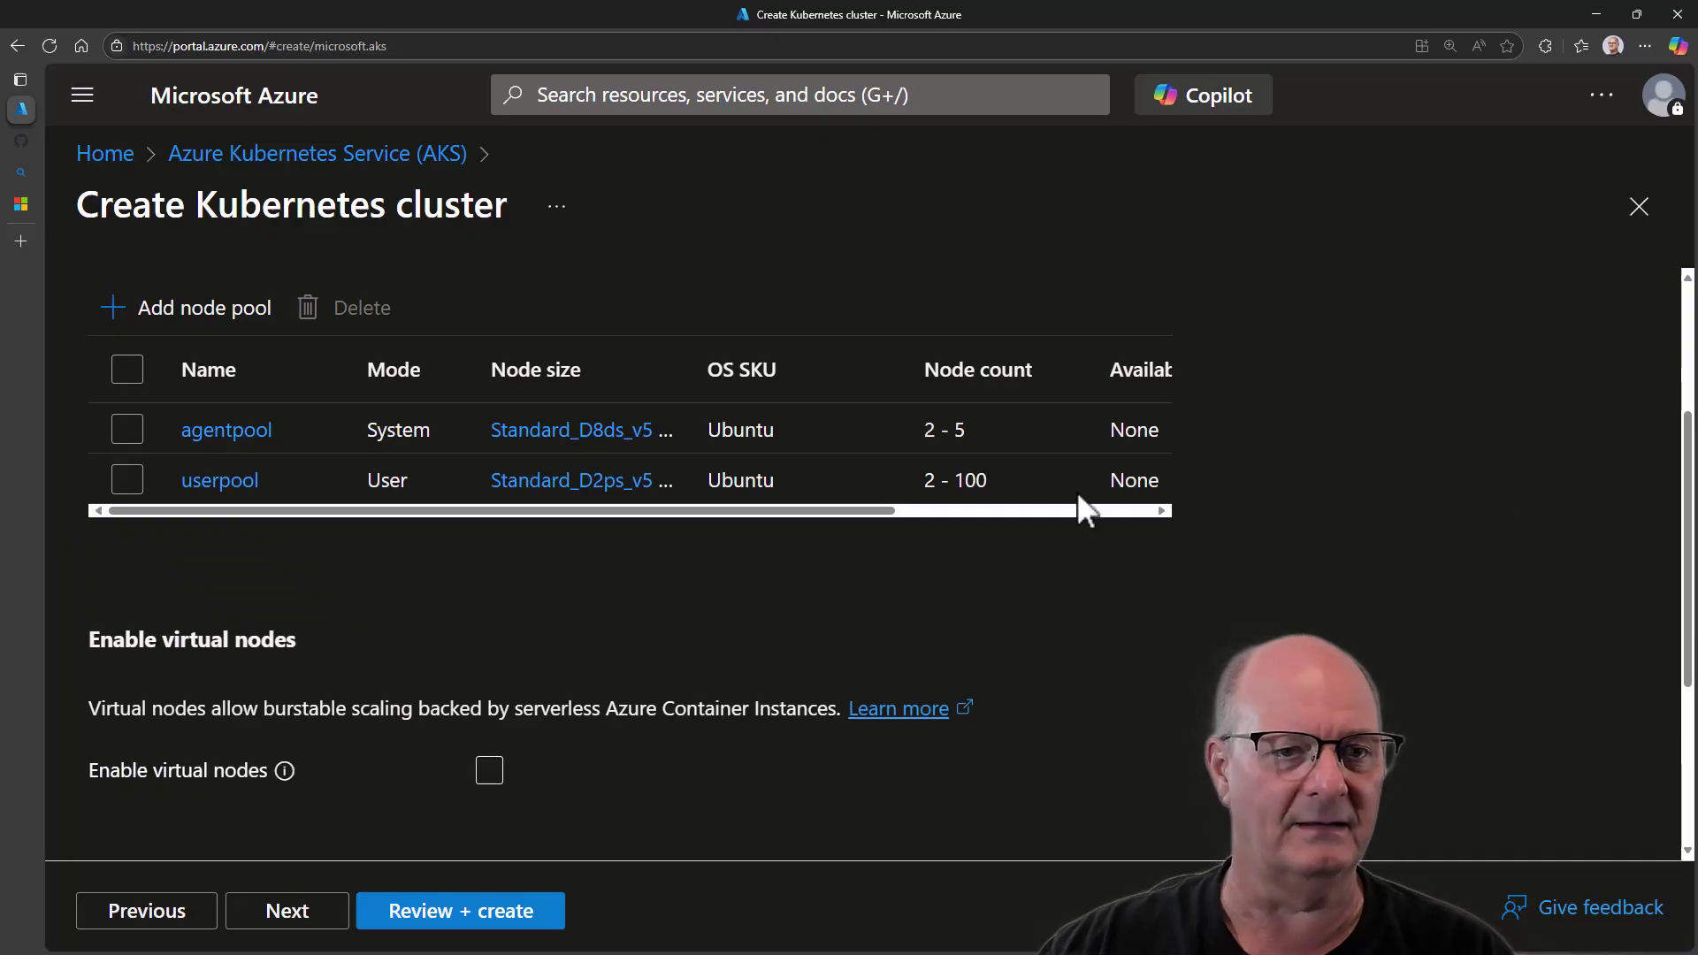
pyautogui.scroll(1, 796, 575)
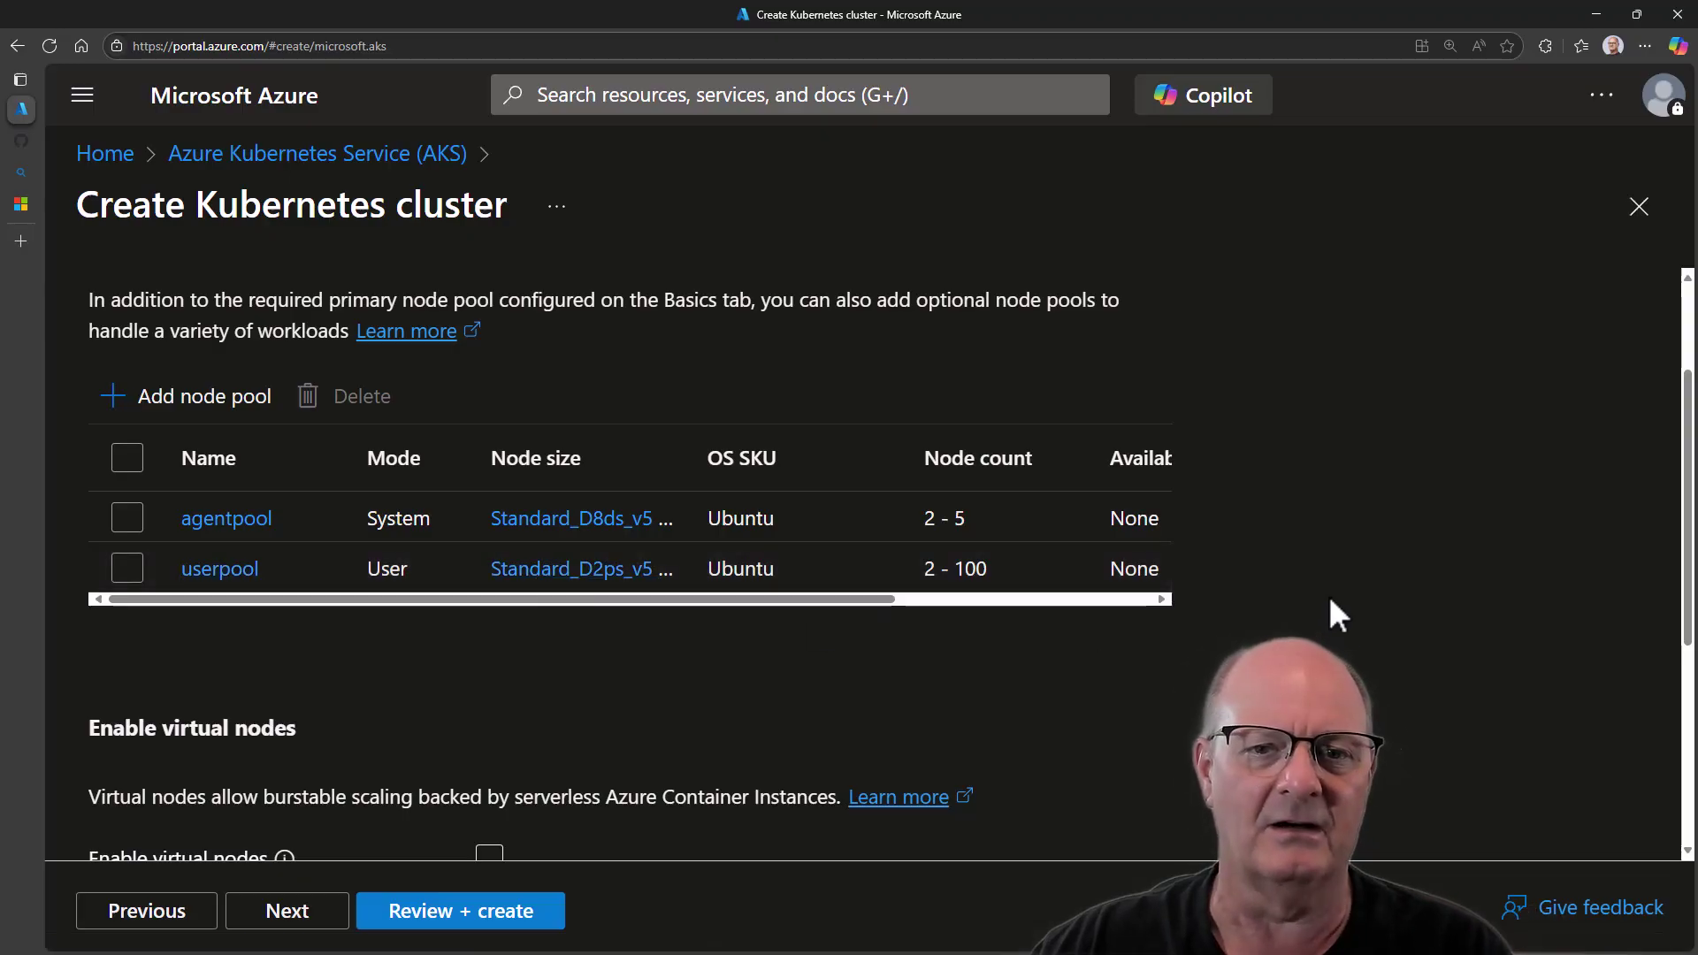
pyautogui.scroll(-3, 1329, 610)
pyautogui.scroll(-2, 1322, 597)
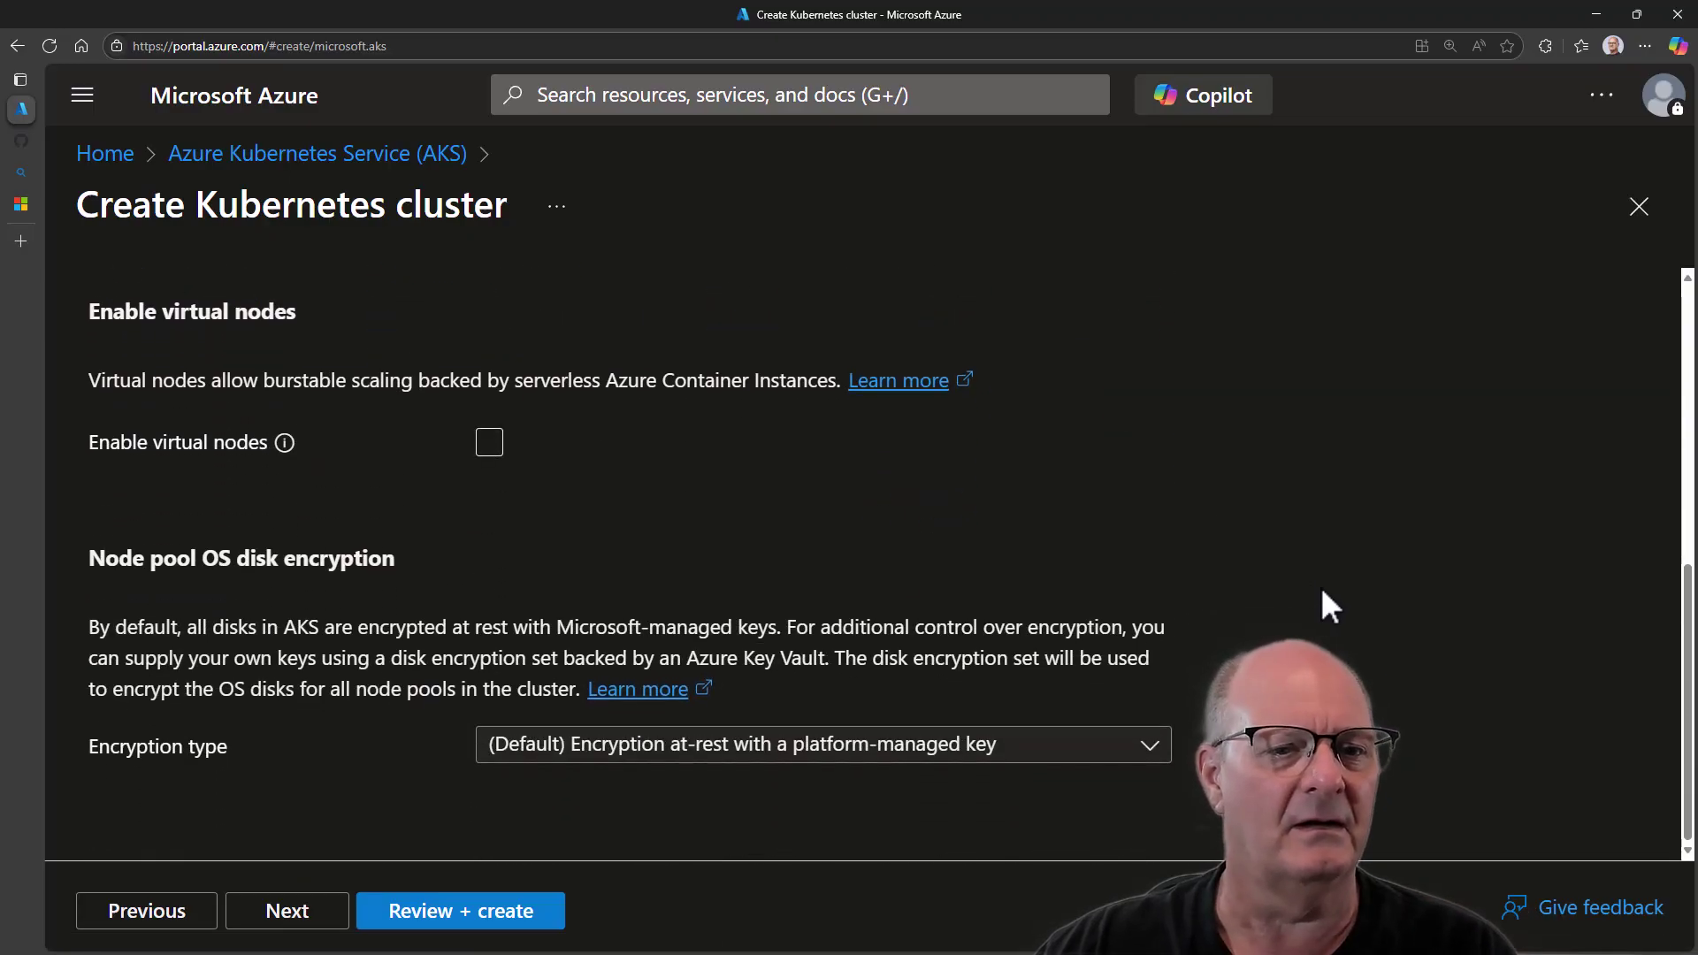
pyautogui.click(305, 916)
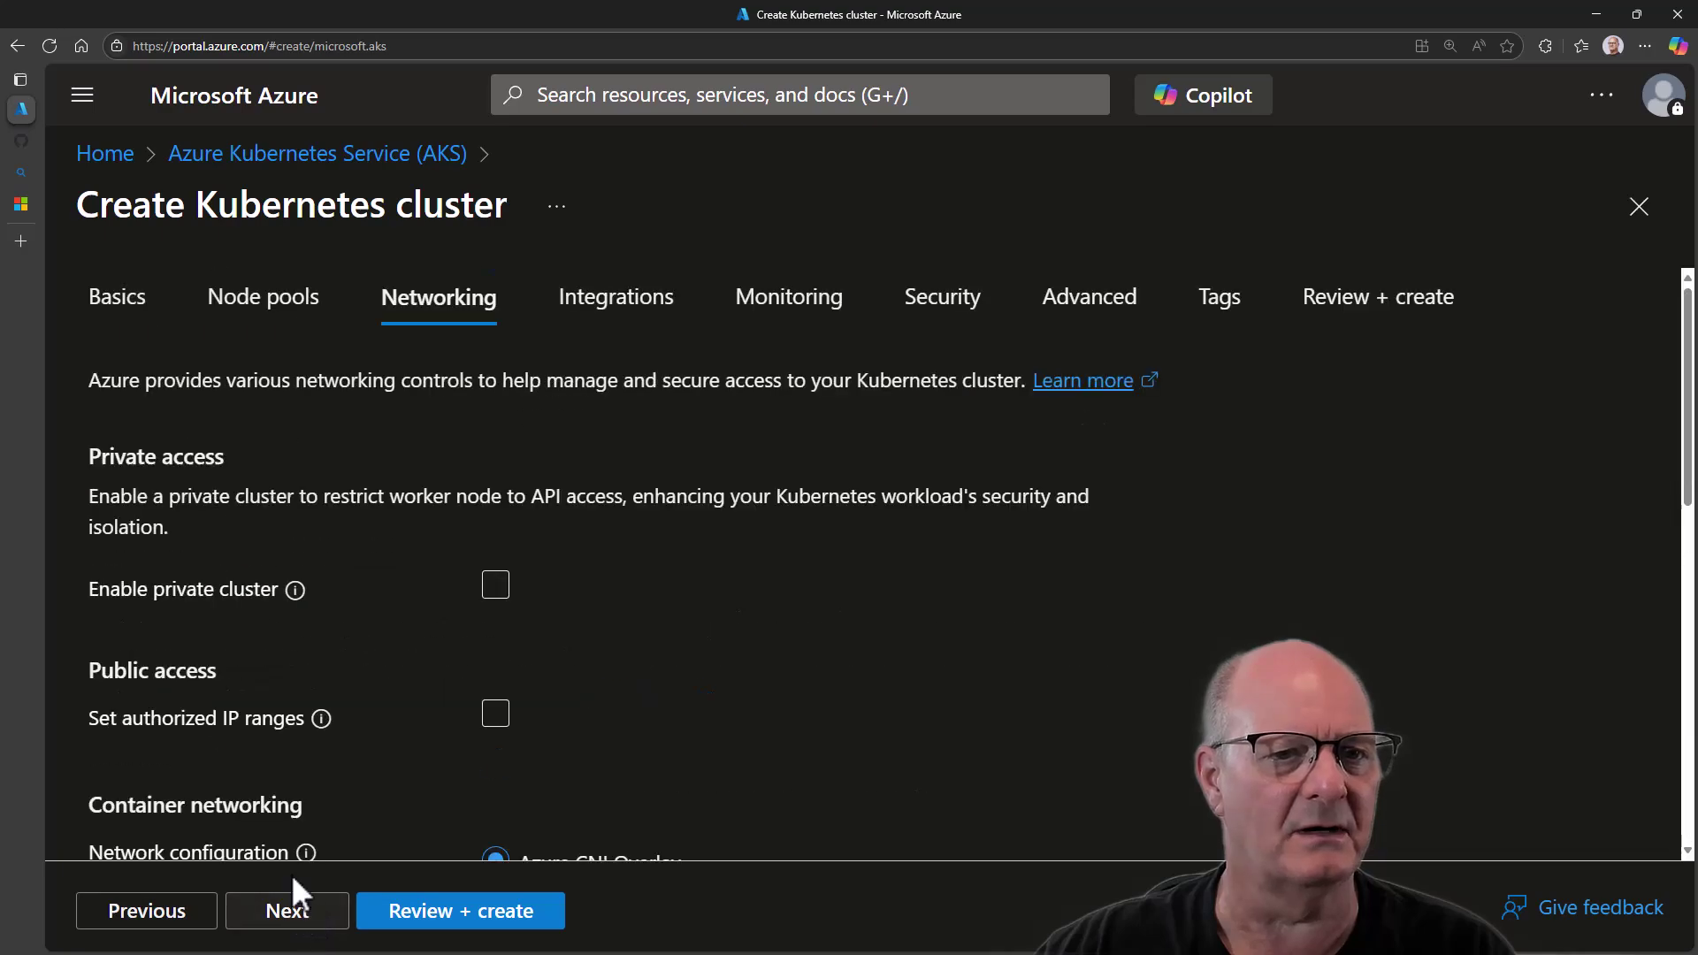
# Review the cluster's access, container networking and network policy settings, and proceed to the integrations.
pyautogui.scroll(-5, 716, 580)
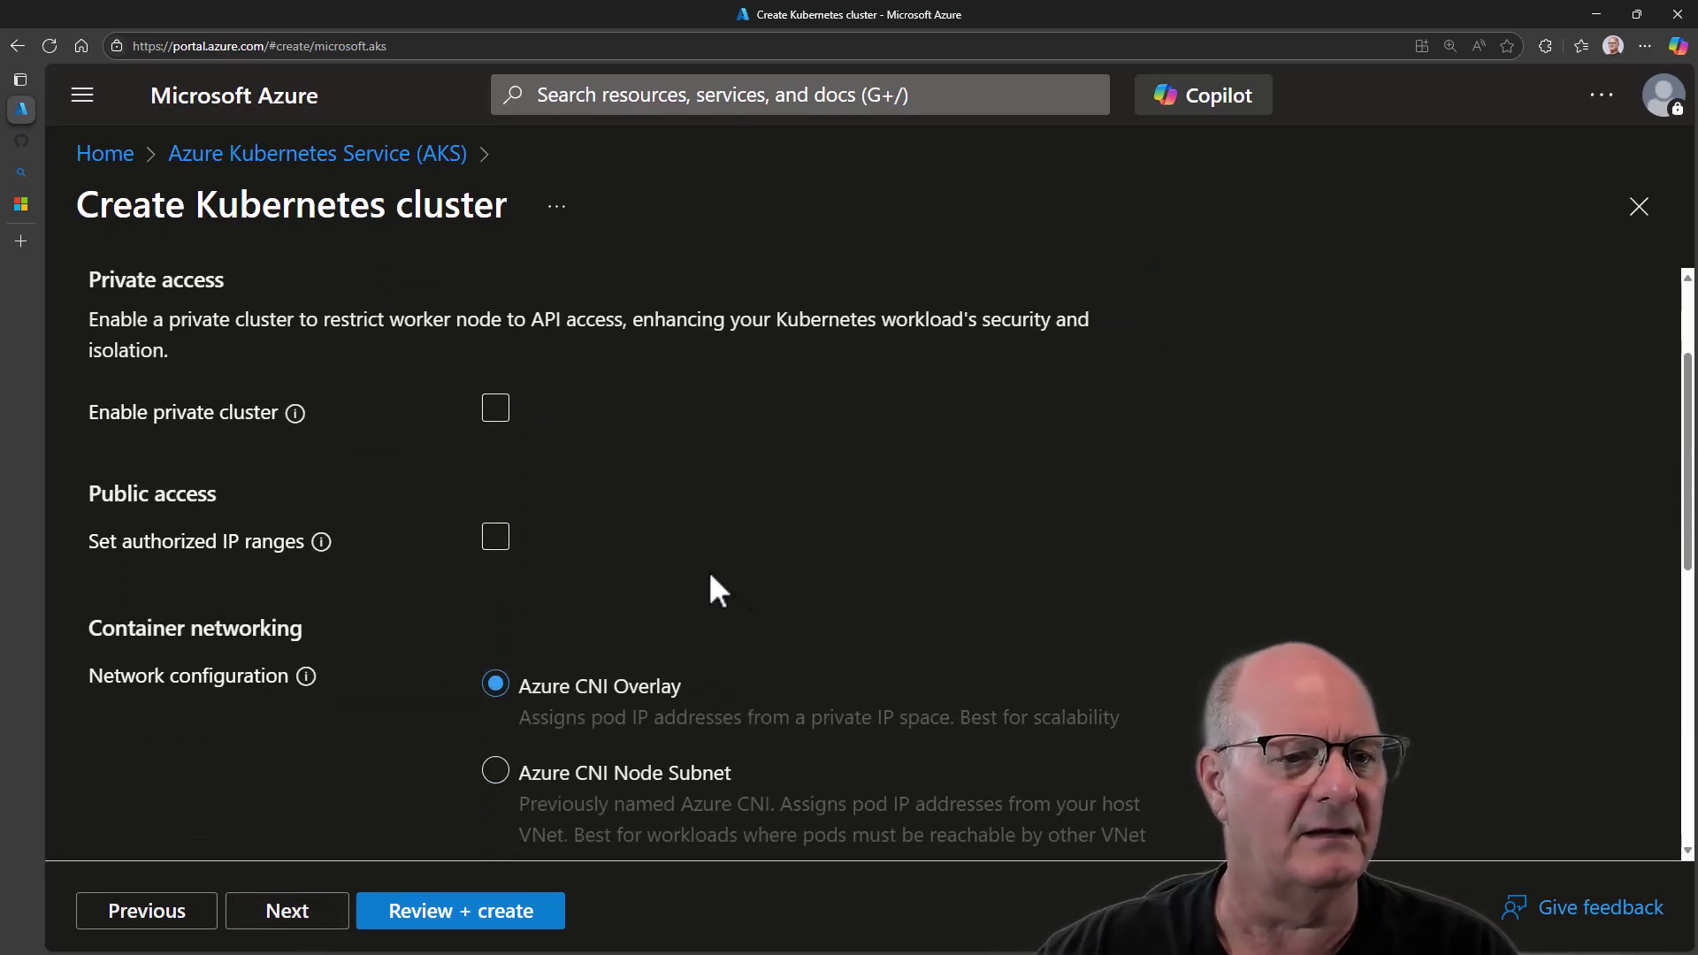
pyautogui.scroll(-4, 708, 584)
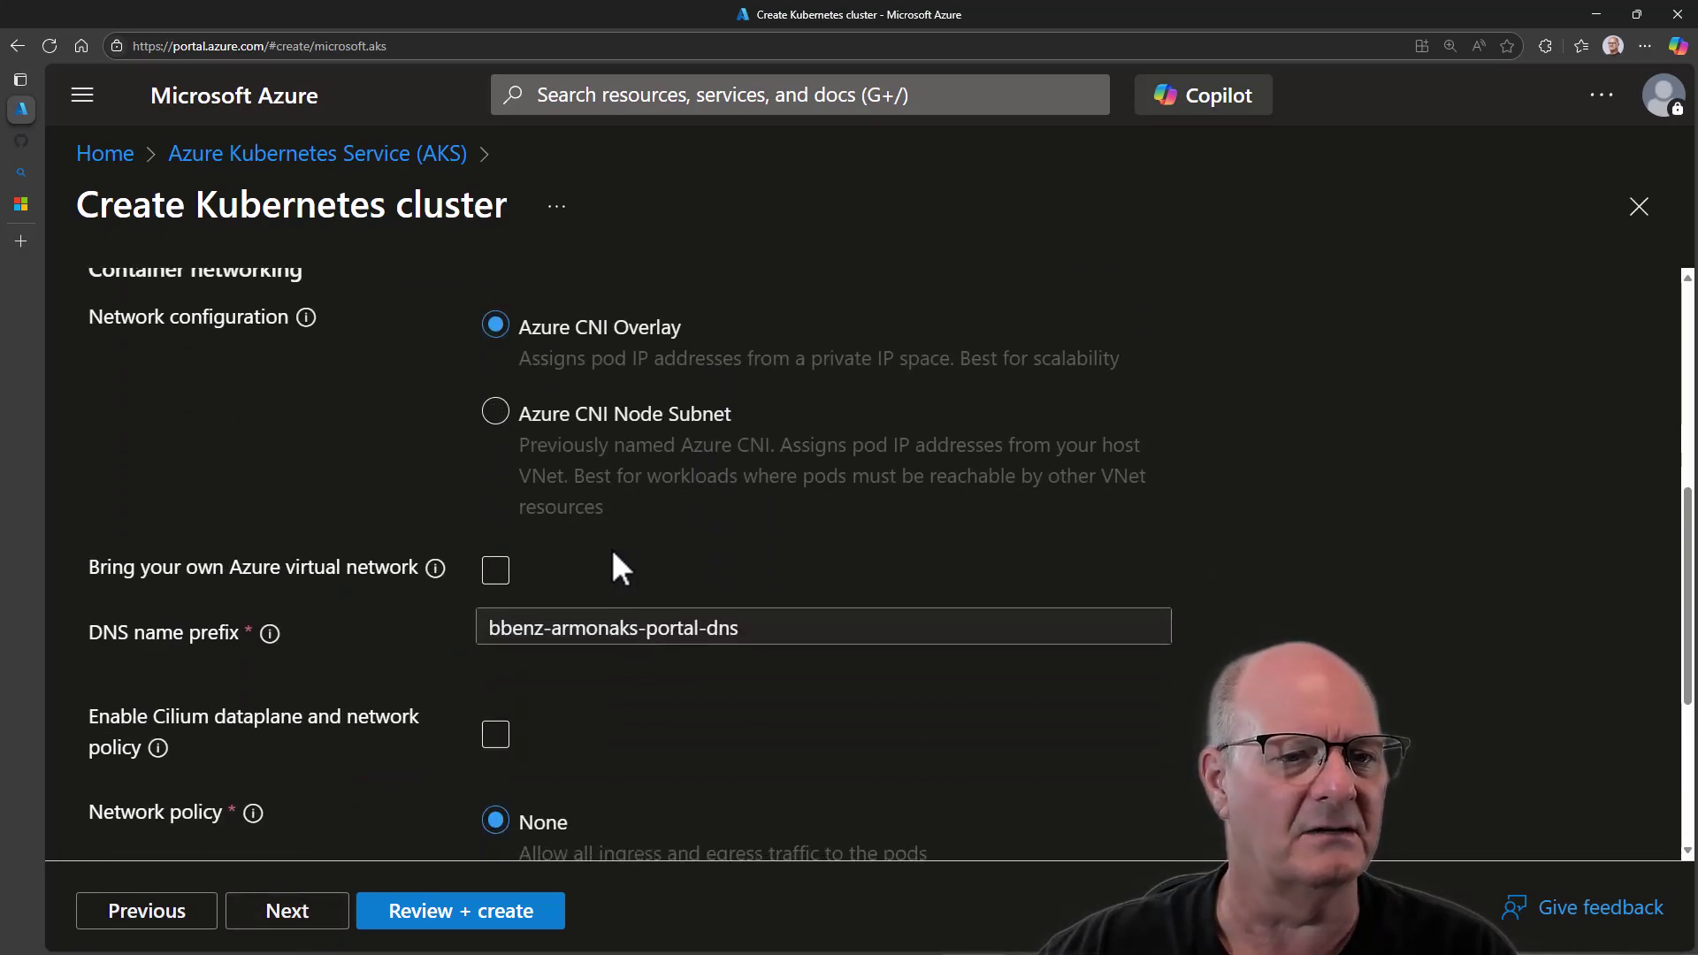
pyautogui.scroll(-1, 608, 550)
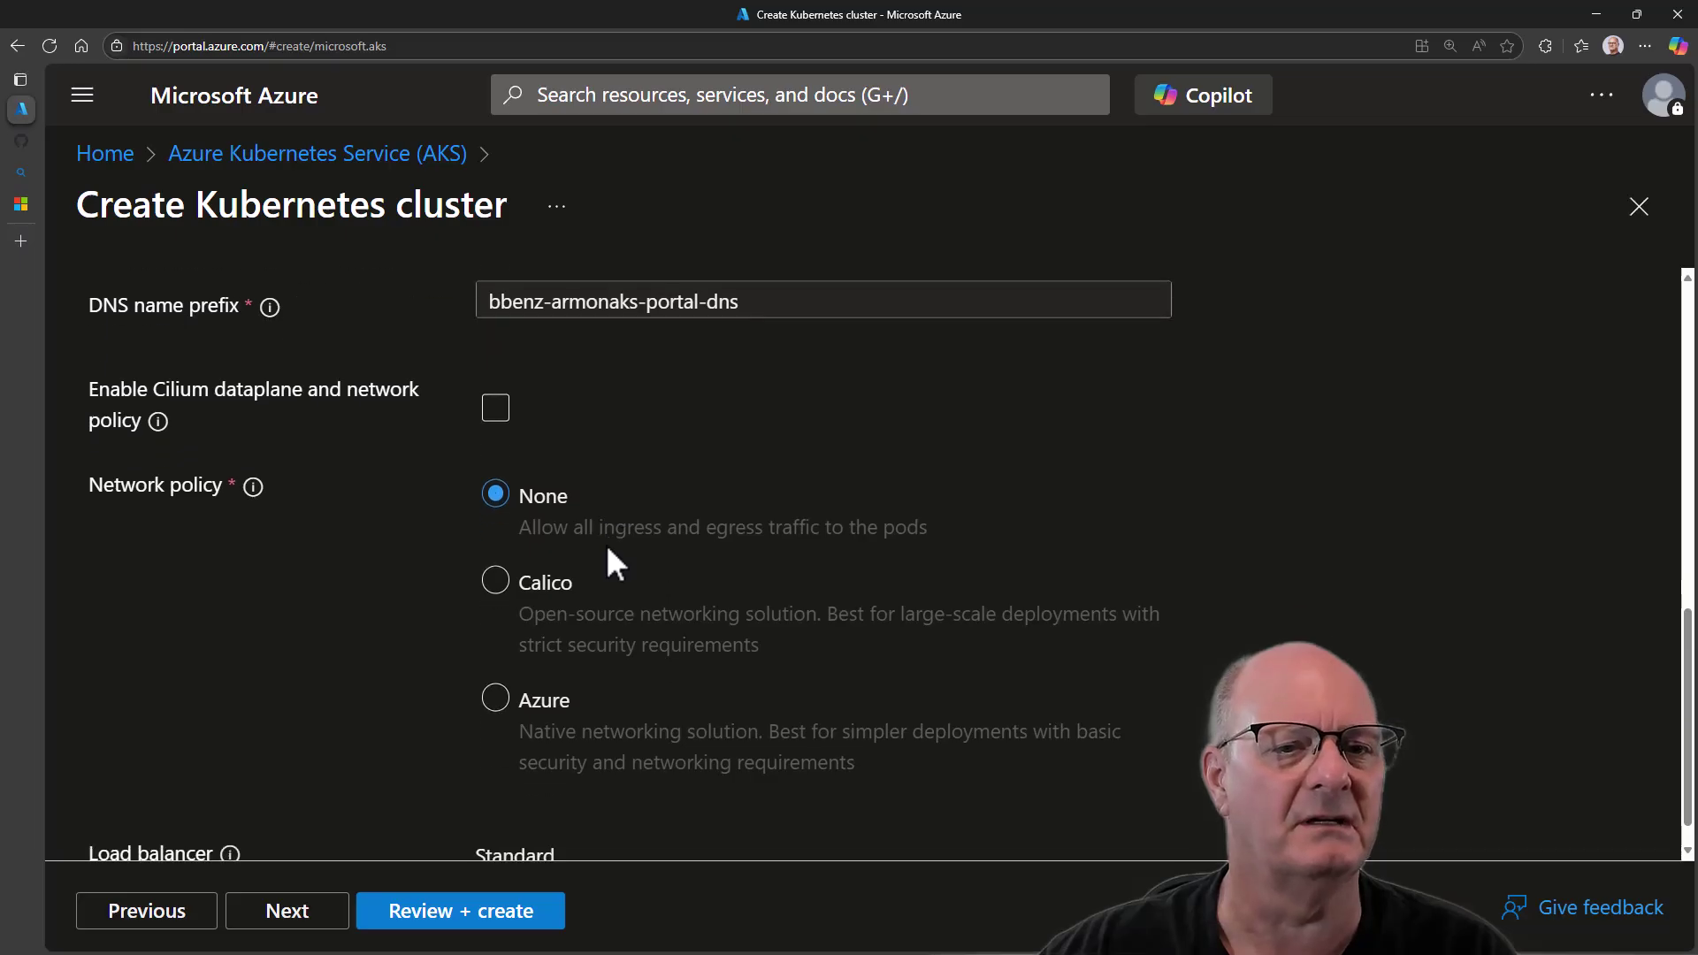
pyautogui.click(288, 916)
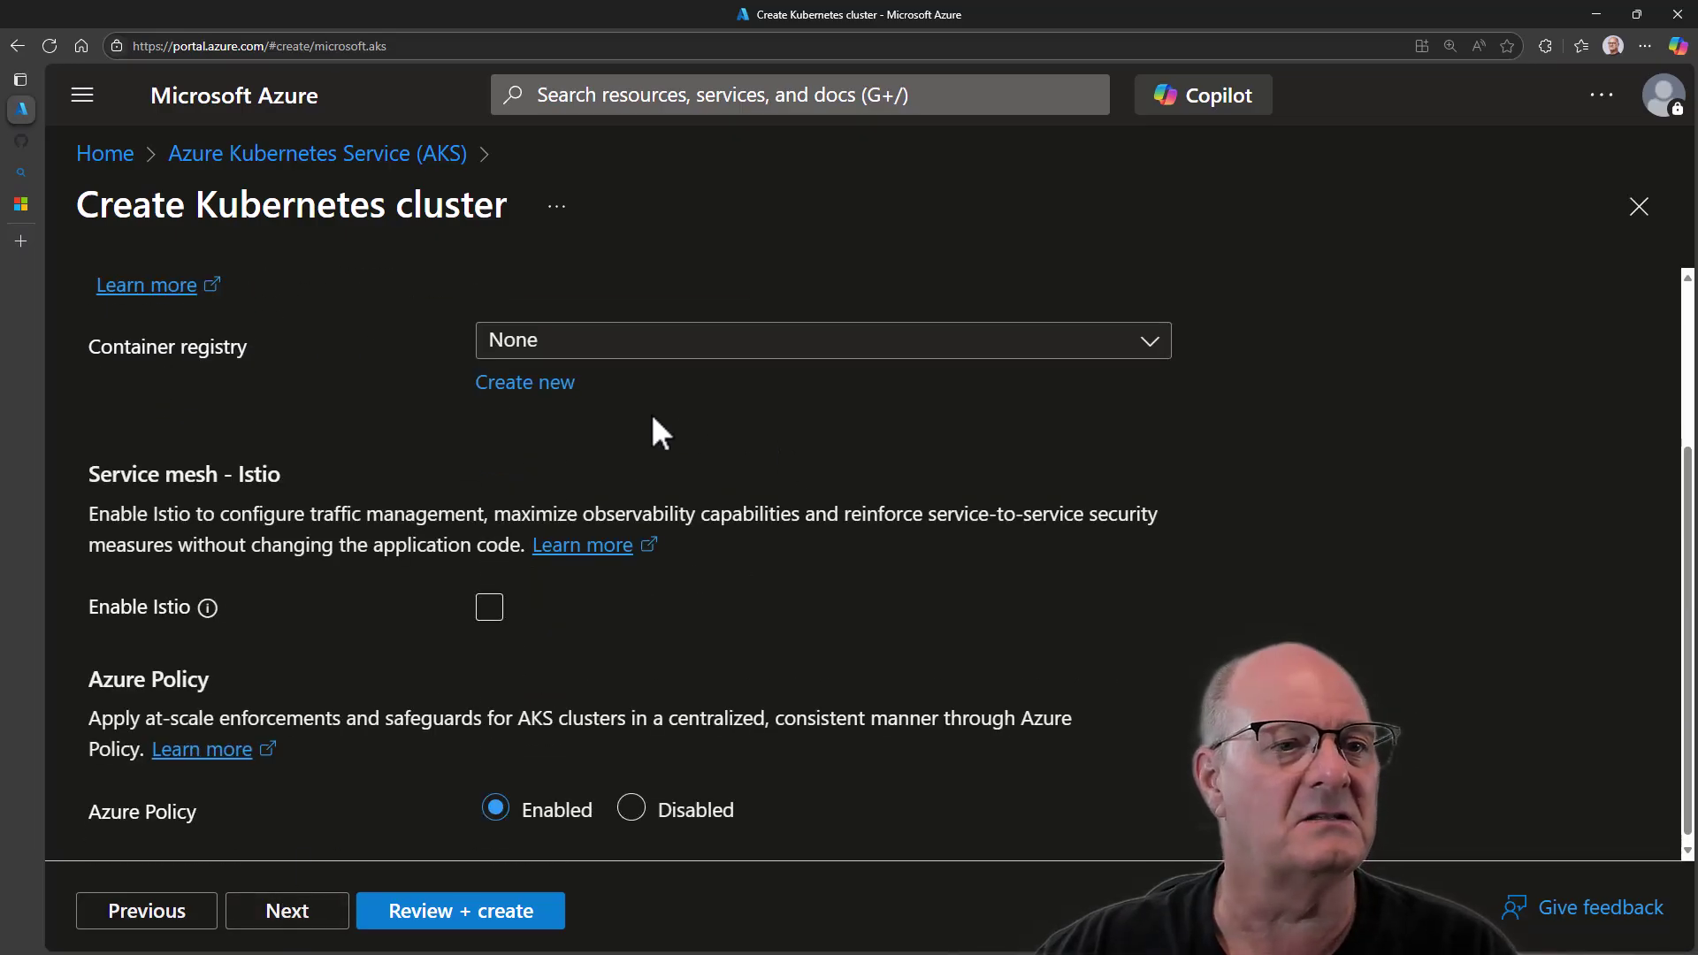
# Create a new container registry for the cluster named bbenzarmonaksportal with the admin user enabled.
pyautogui.click(528, 388)
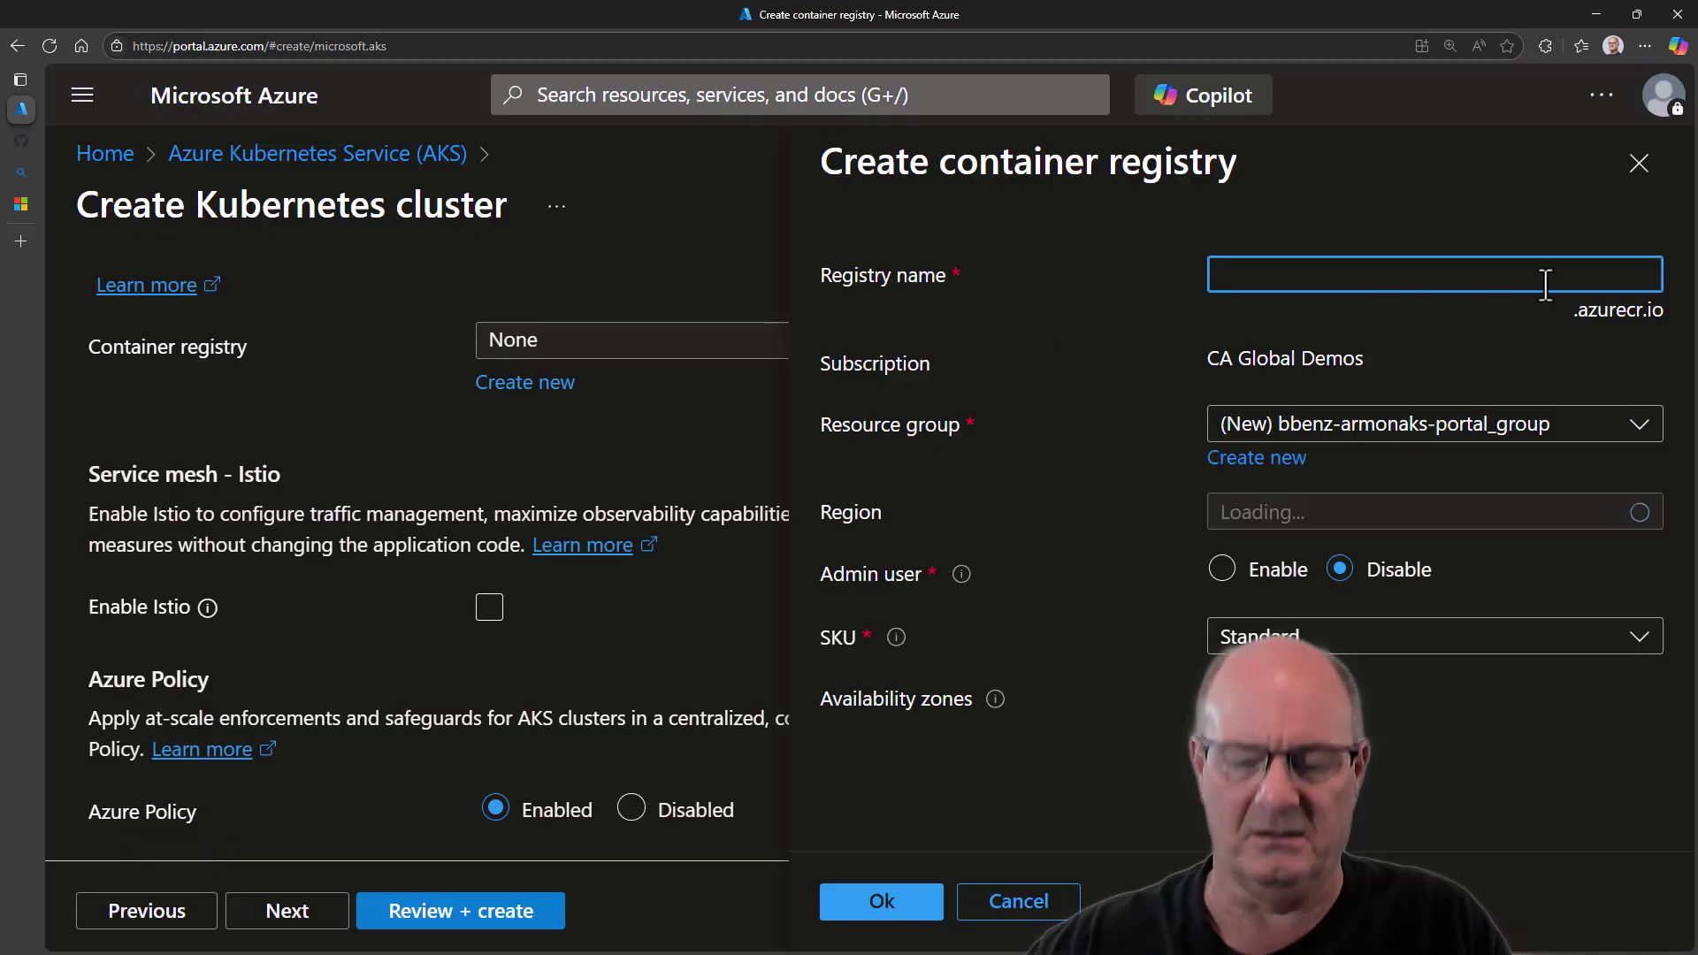
pyautogui.write('bbenz-armonaks-portal')
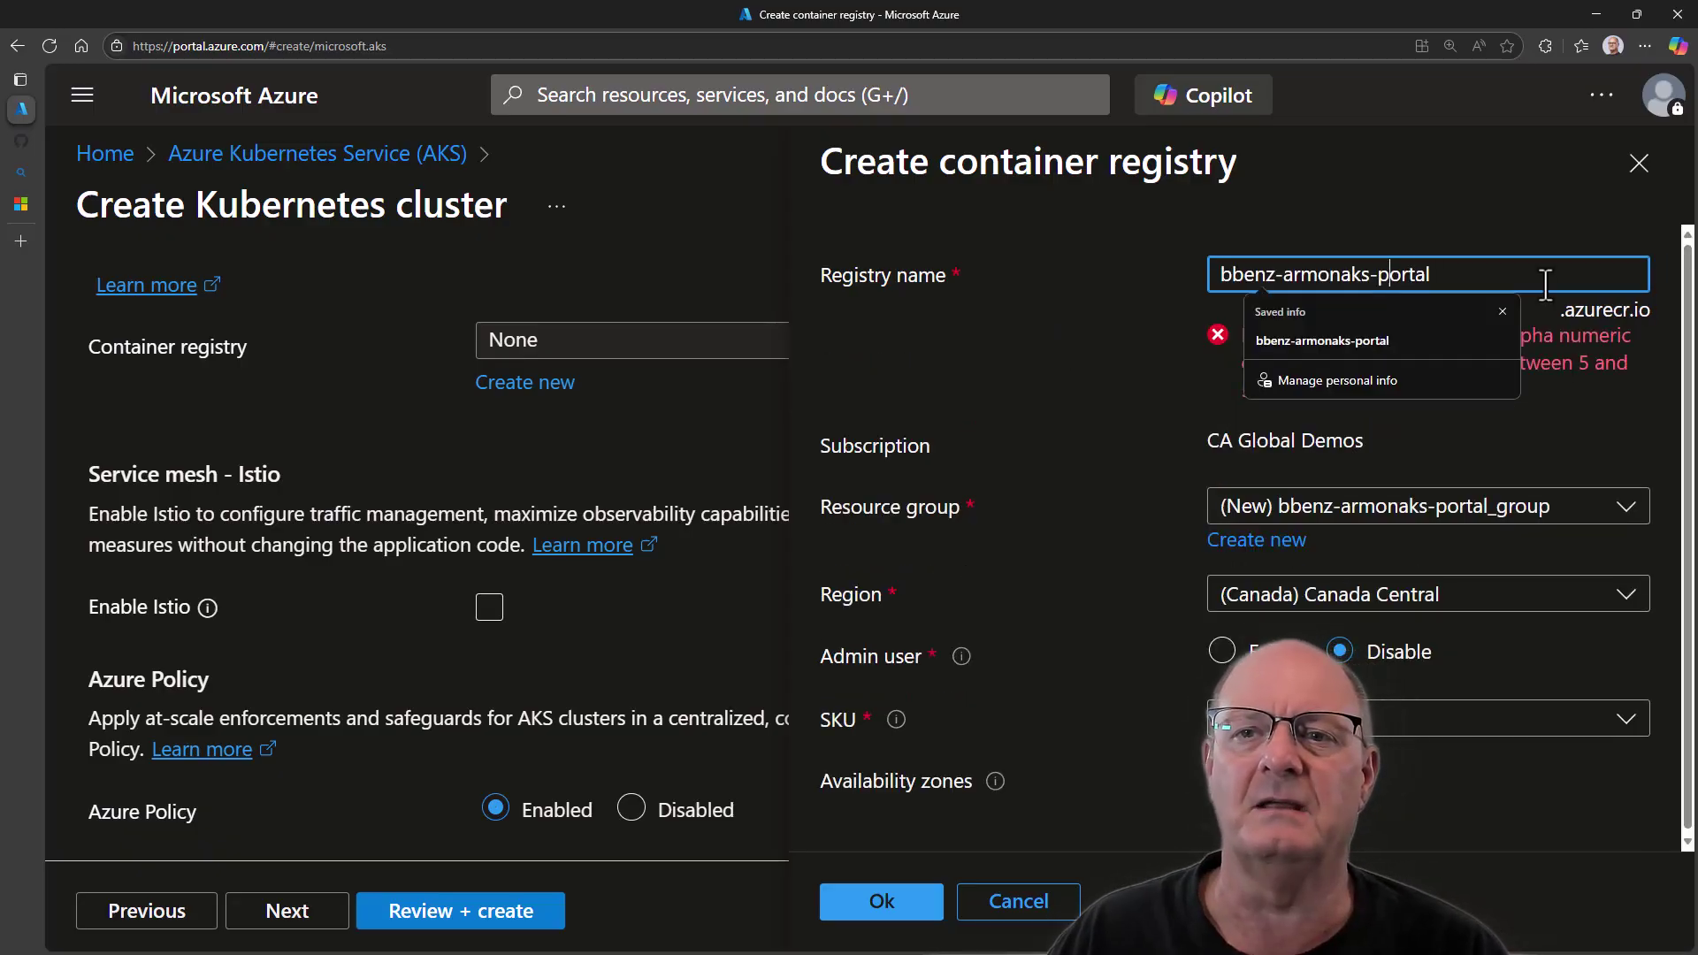
pyautogui.press('Delete')
pyautogui.press('Right')
pyautogui.press('Right')
pyautogui.press('Right')
pyautogui.press('Right')
pyautogui.press('Right')
pyautogui.press('Right')
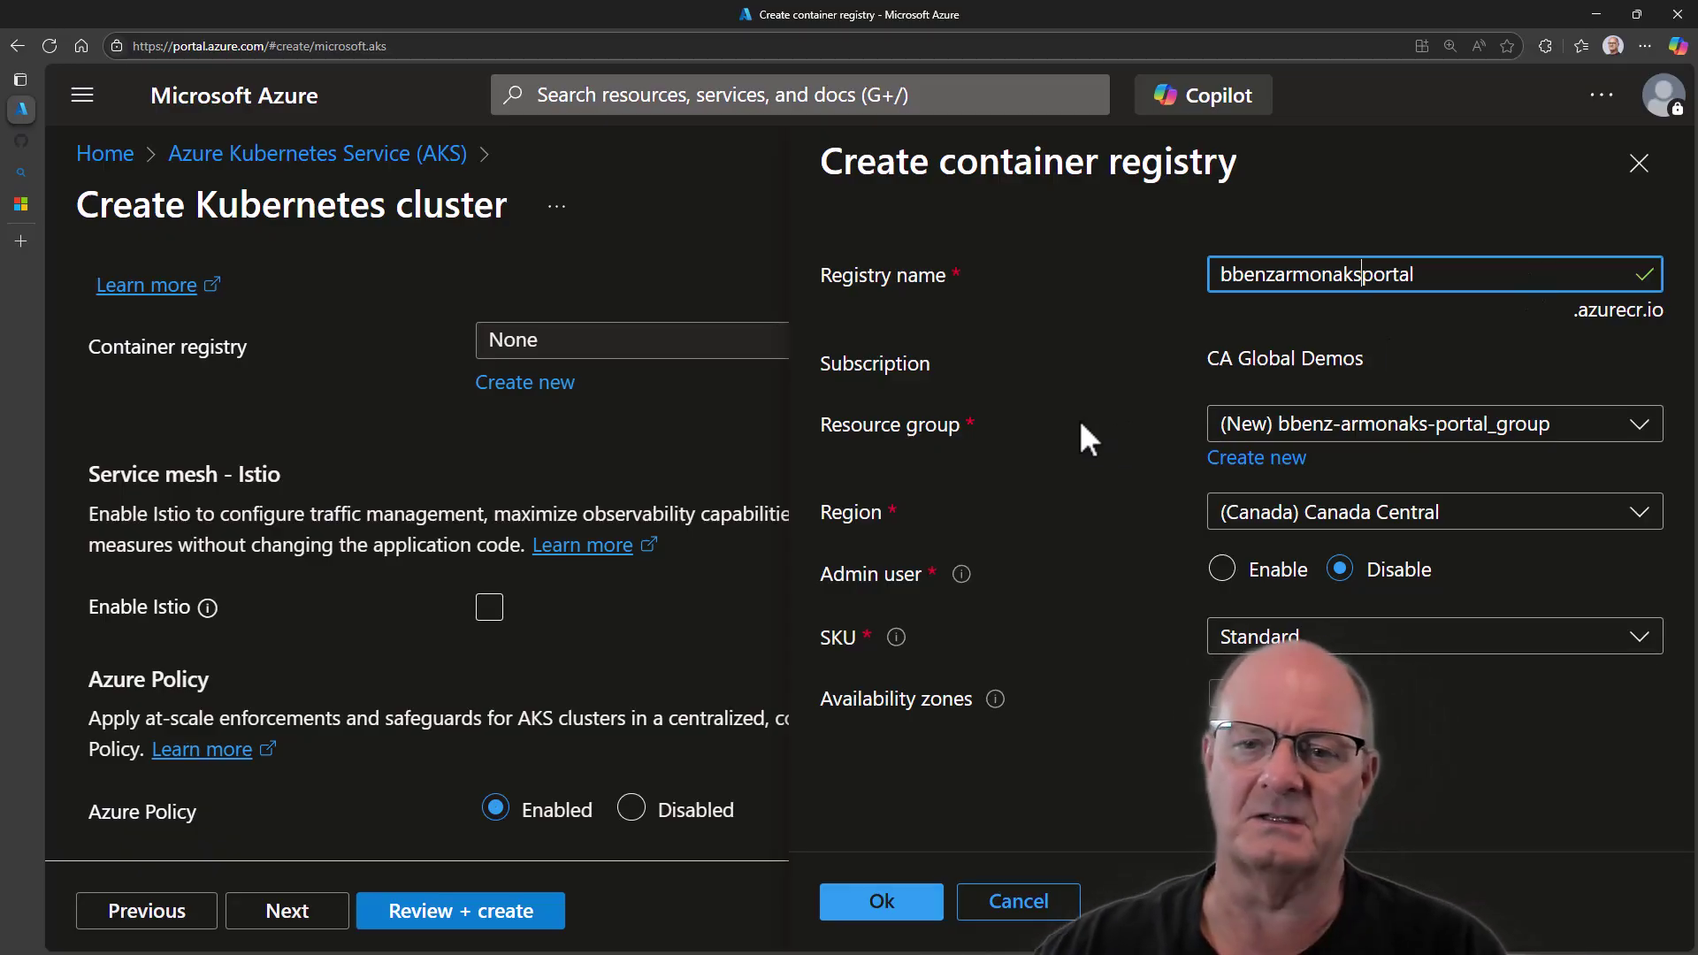
pyautogui.click(1232, 584)
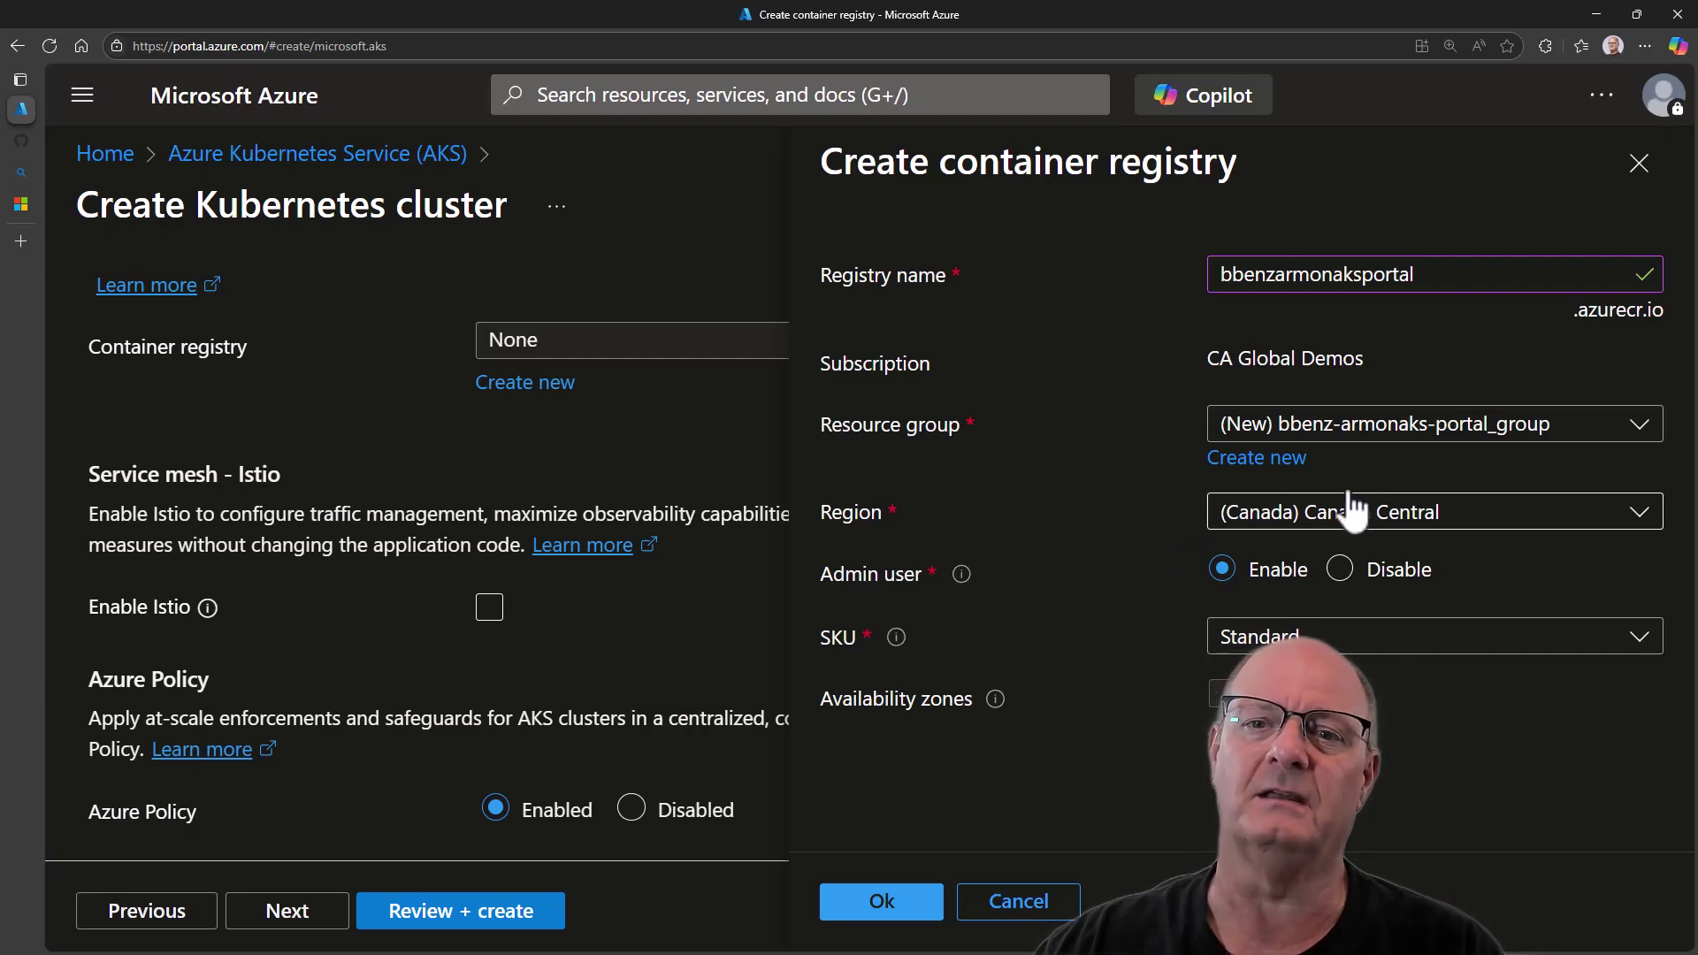
pyautogui.click(892, 916)
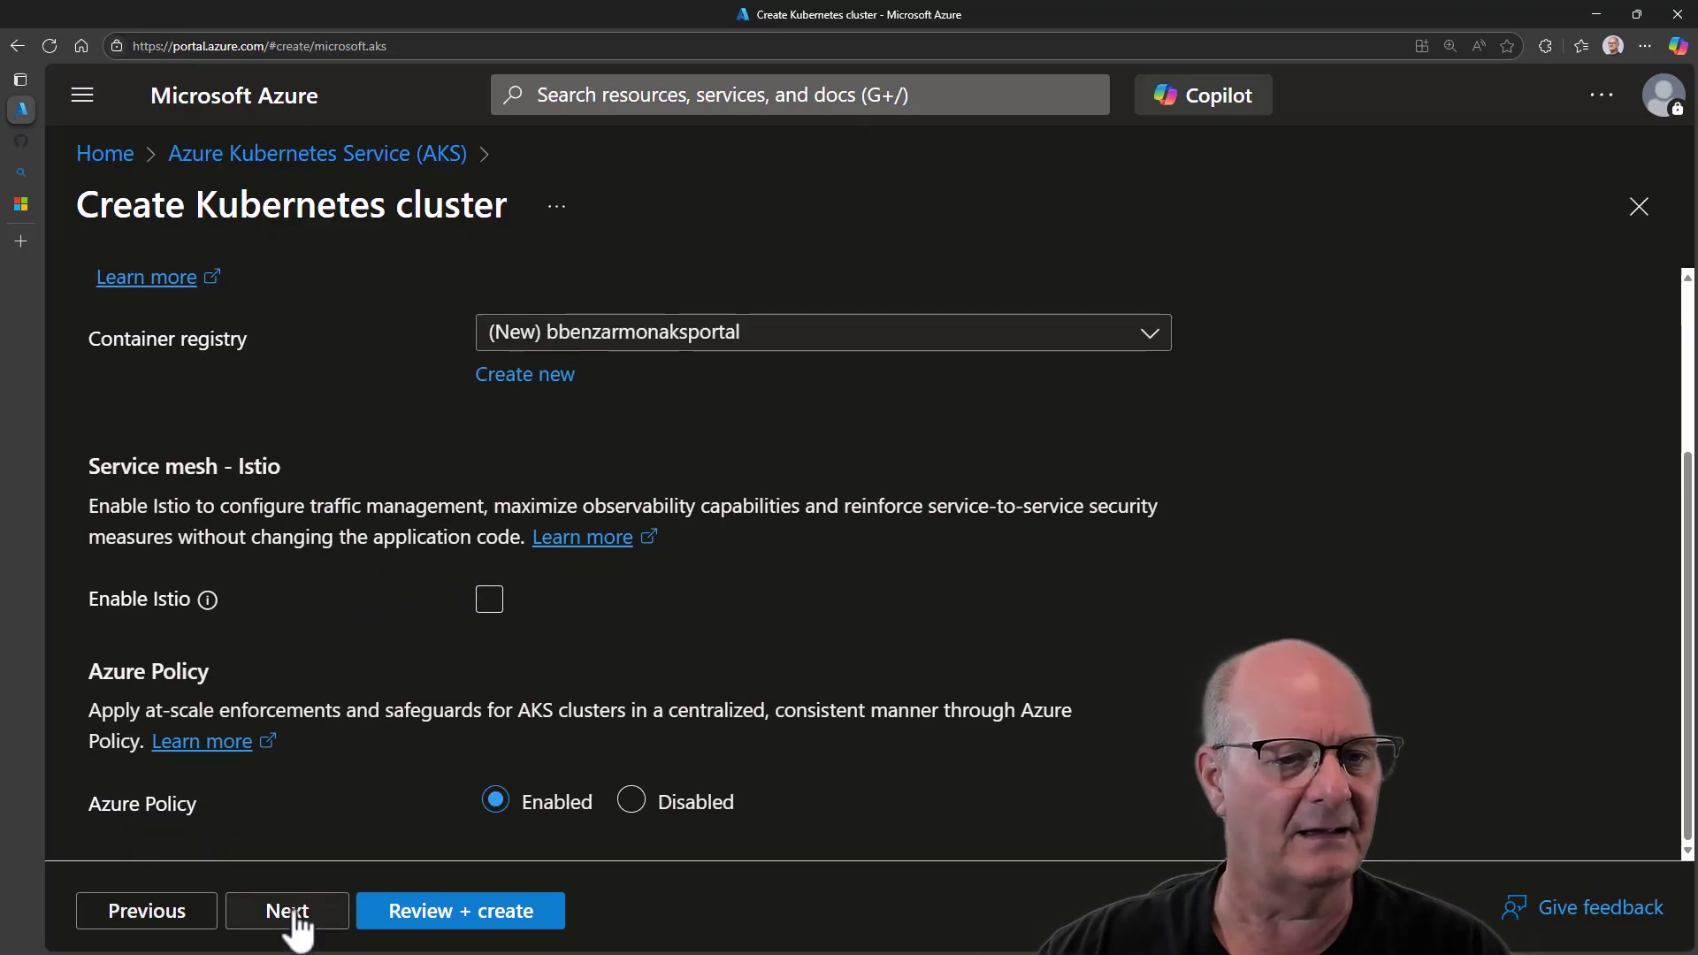
# Accept the default monitoring, security, advanced and tag settings and proceed to the cluster's final review.
pyautogui.click(323, 913)
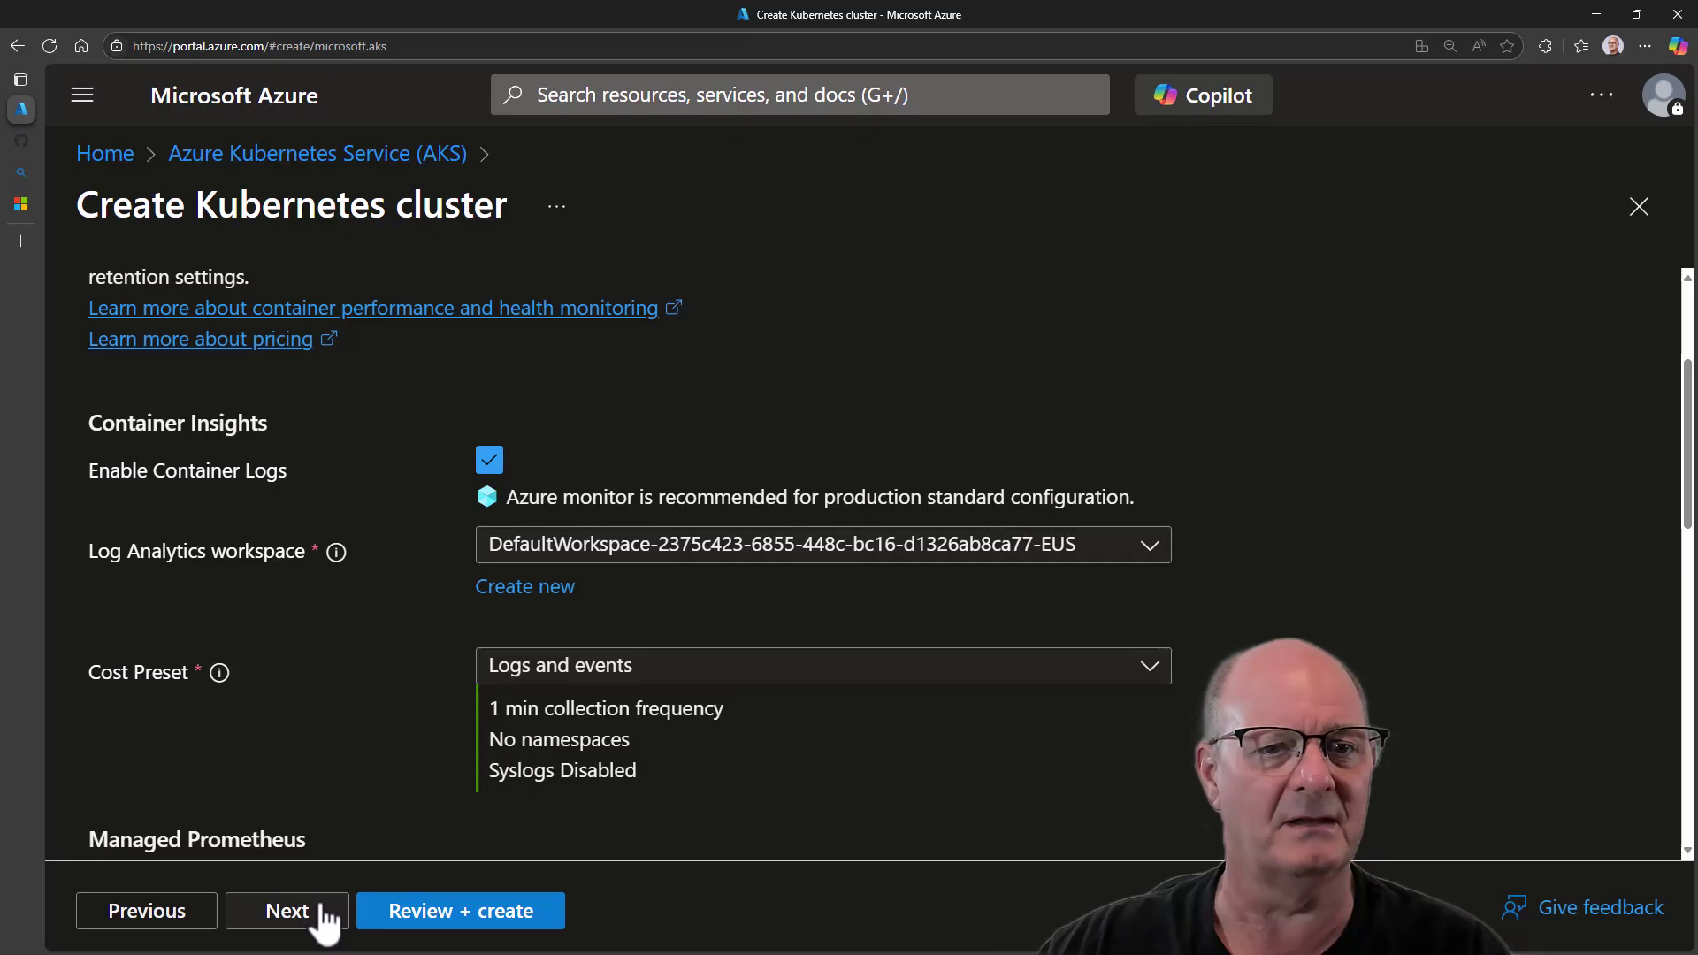
pyautogui.click(324, 913)
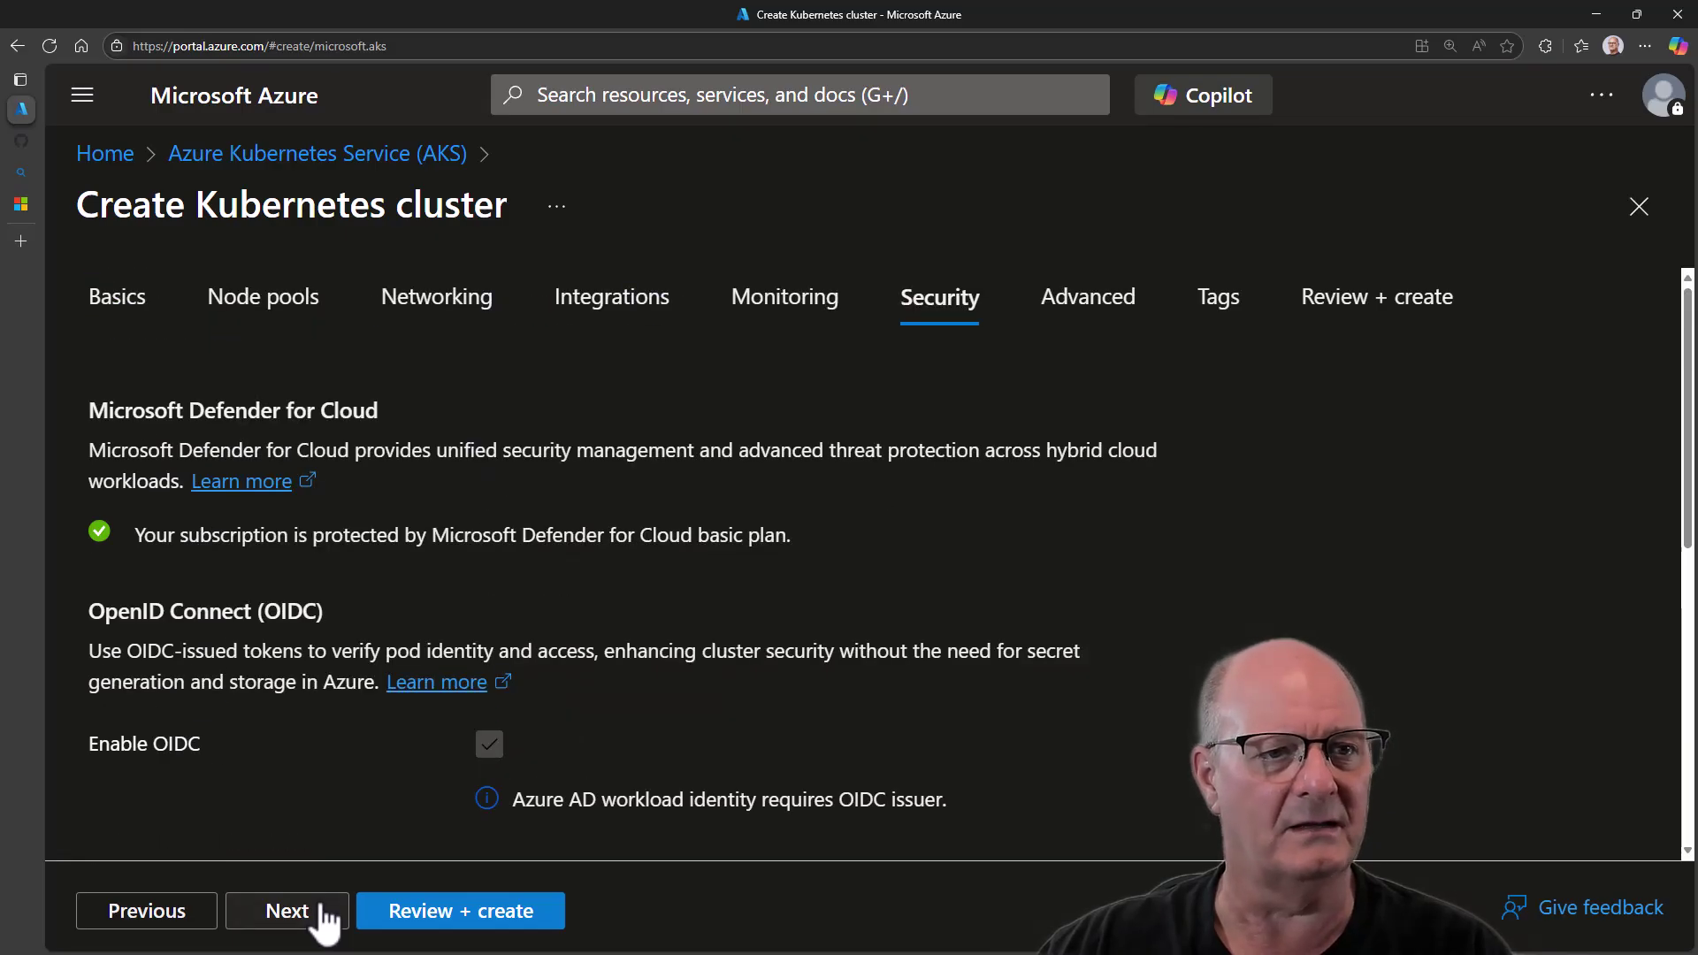
pyautogui.click(324, 913)
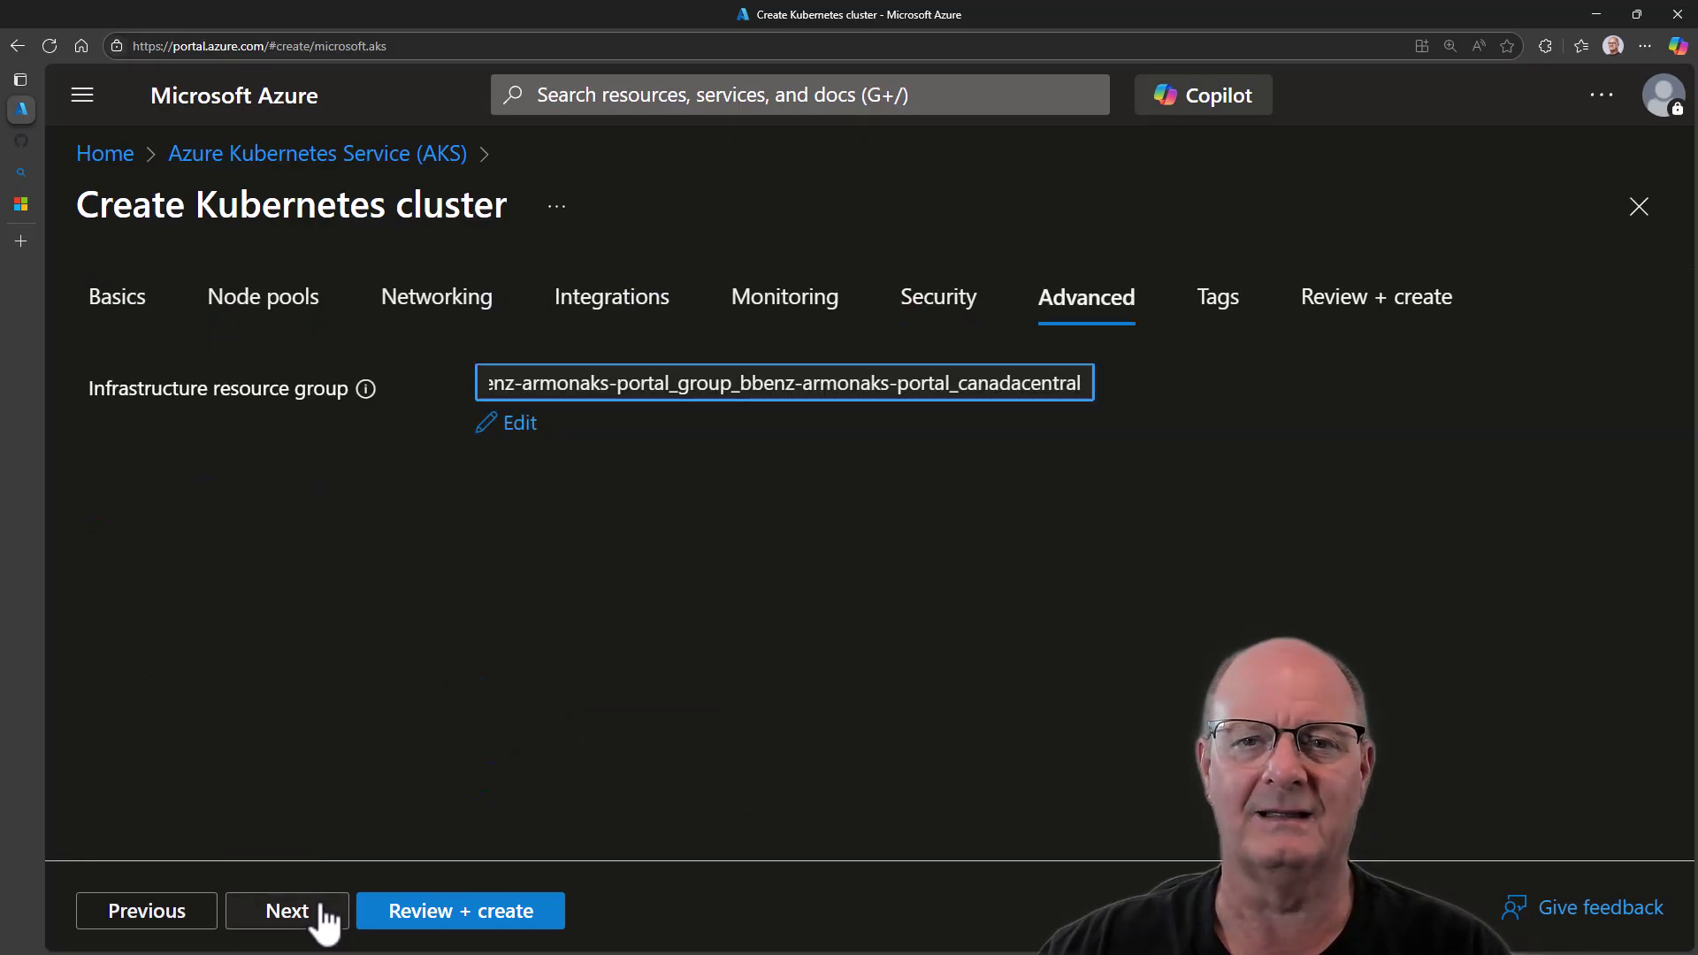
pyautogui.click(324, 913)
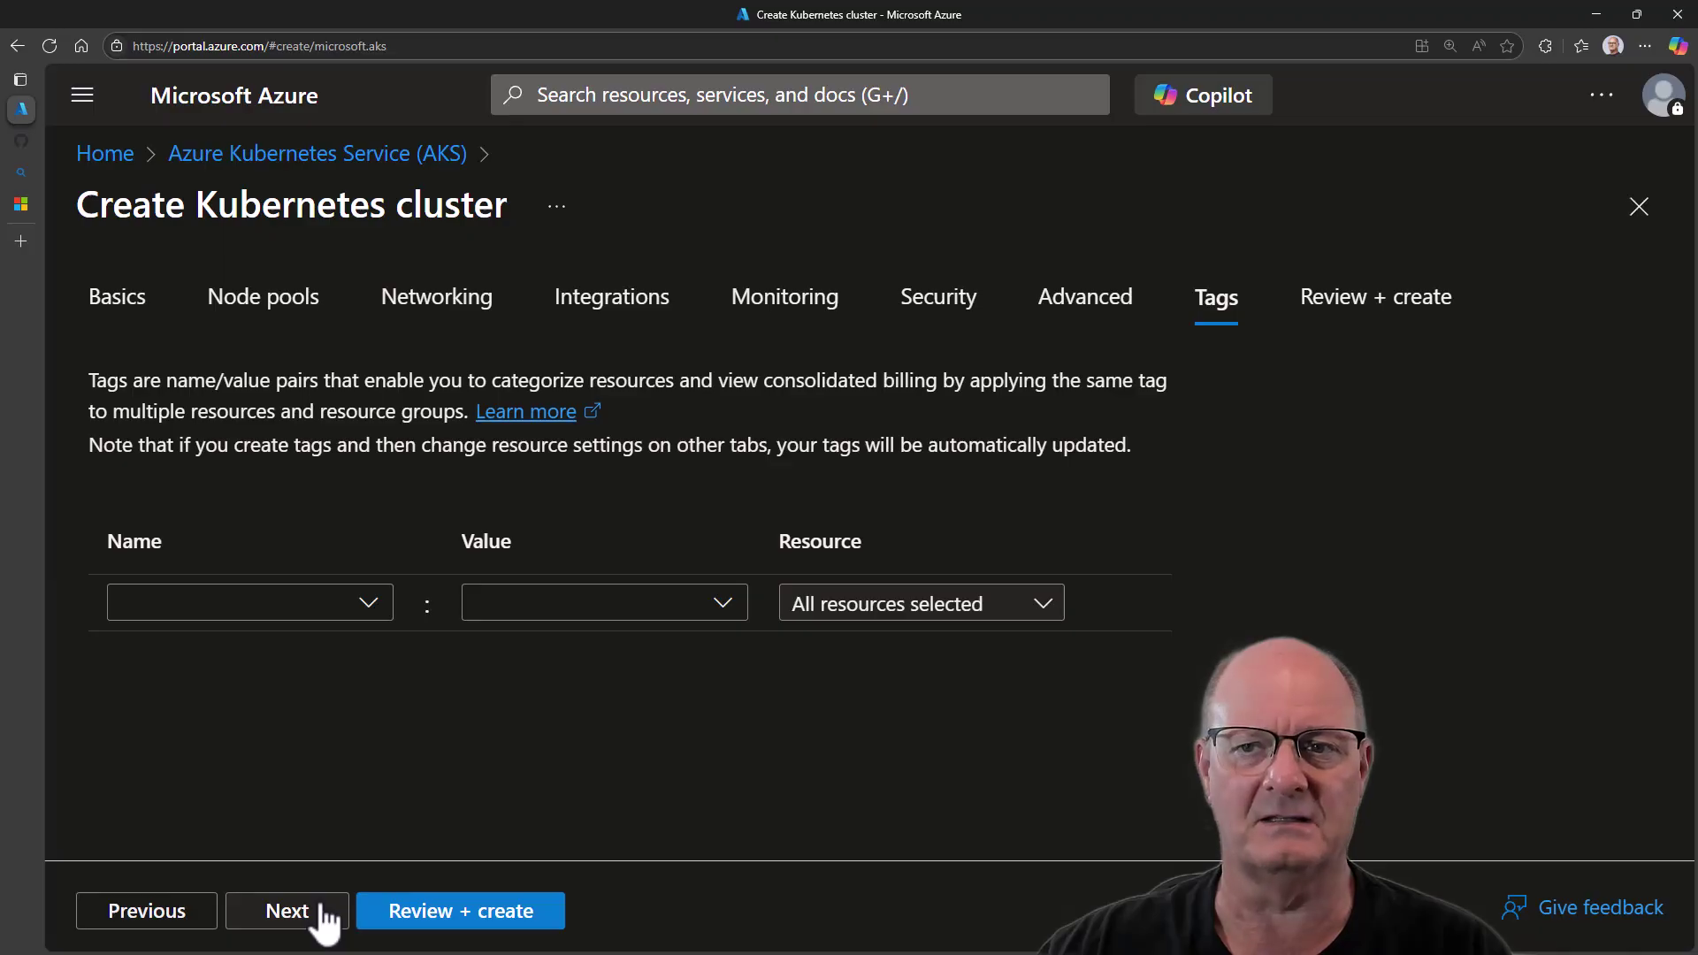
pyautogui.click(324, 913)
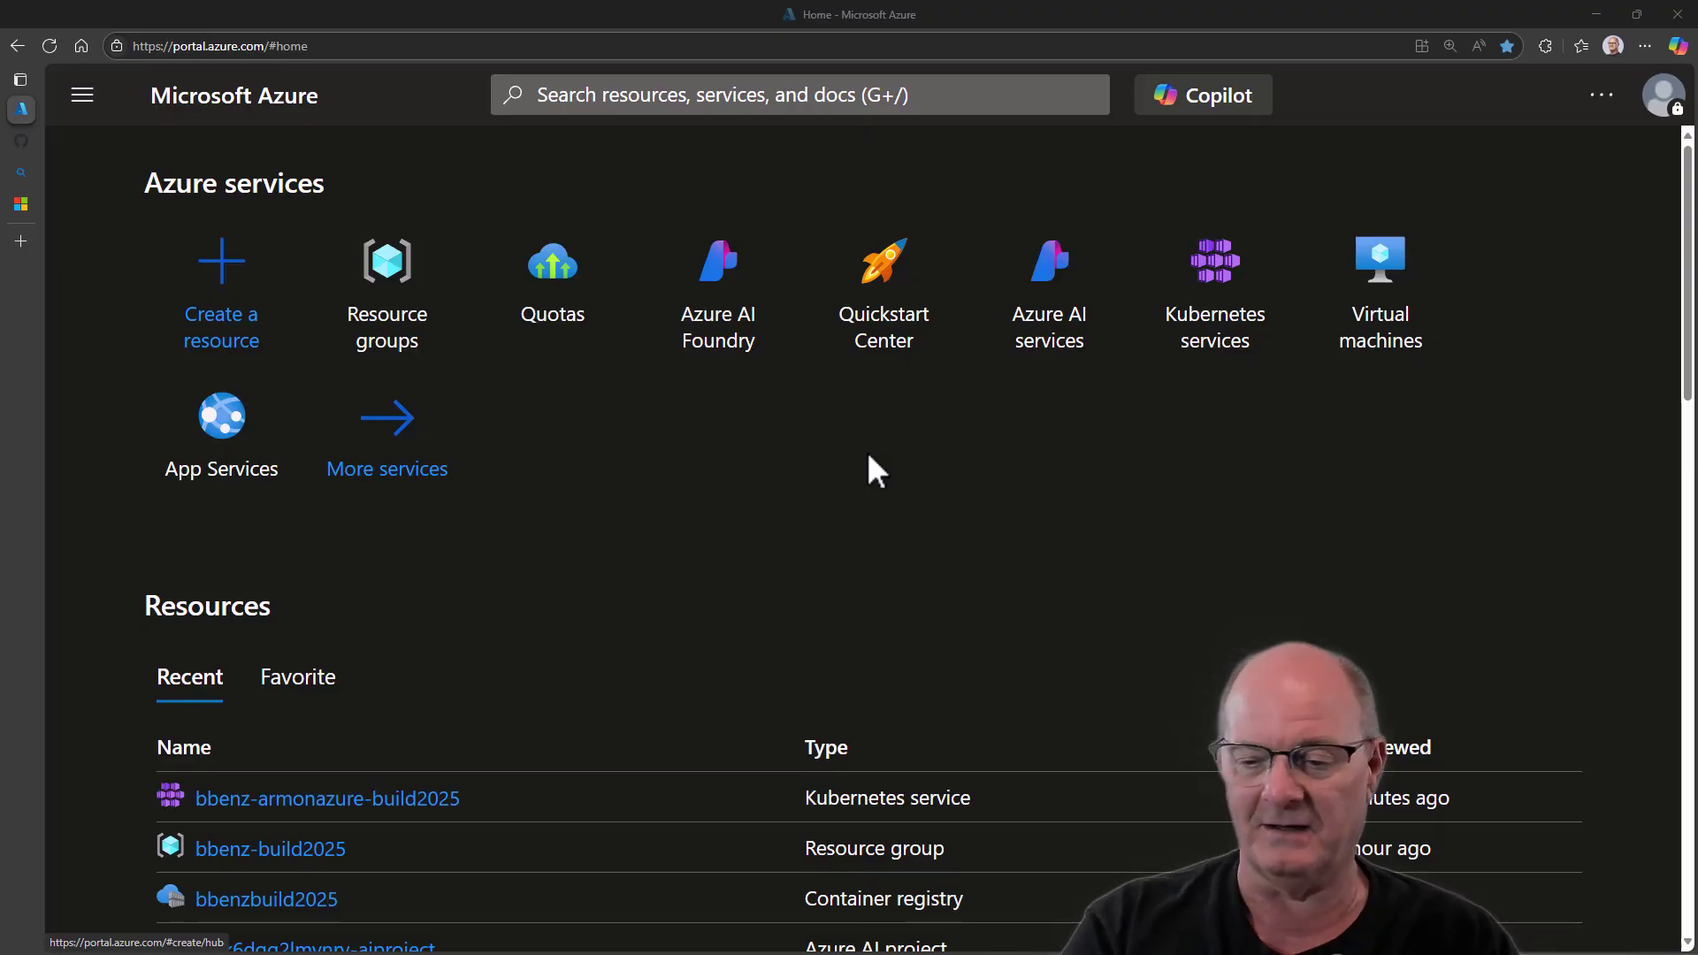
# Search the portal for bbenz, open the bbenz-armonaks-portal resource group and open its Kubernetes service.
pyautogui.click(595, 91)
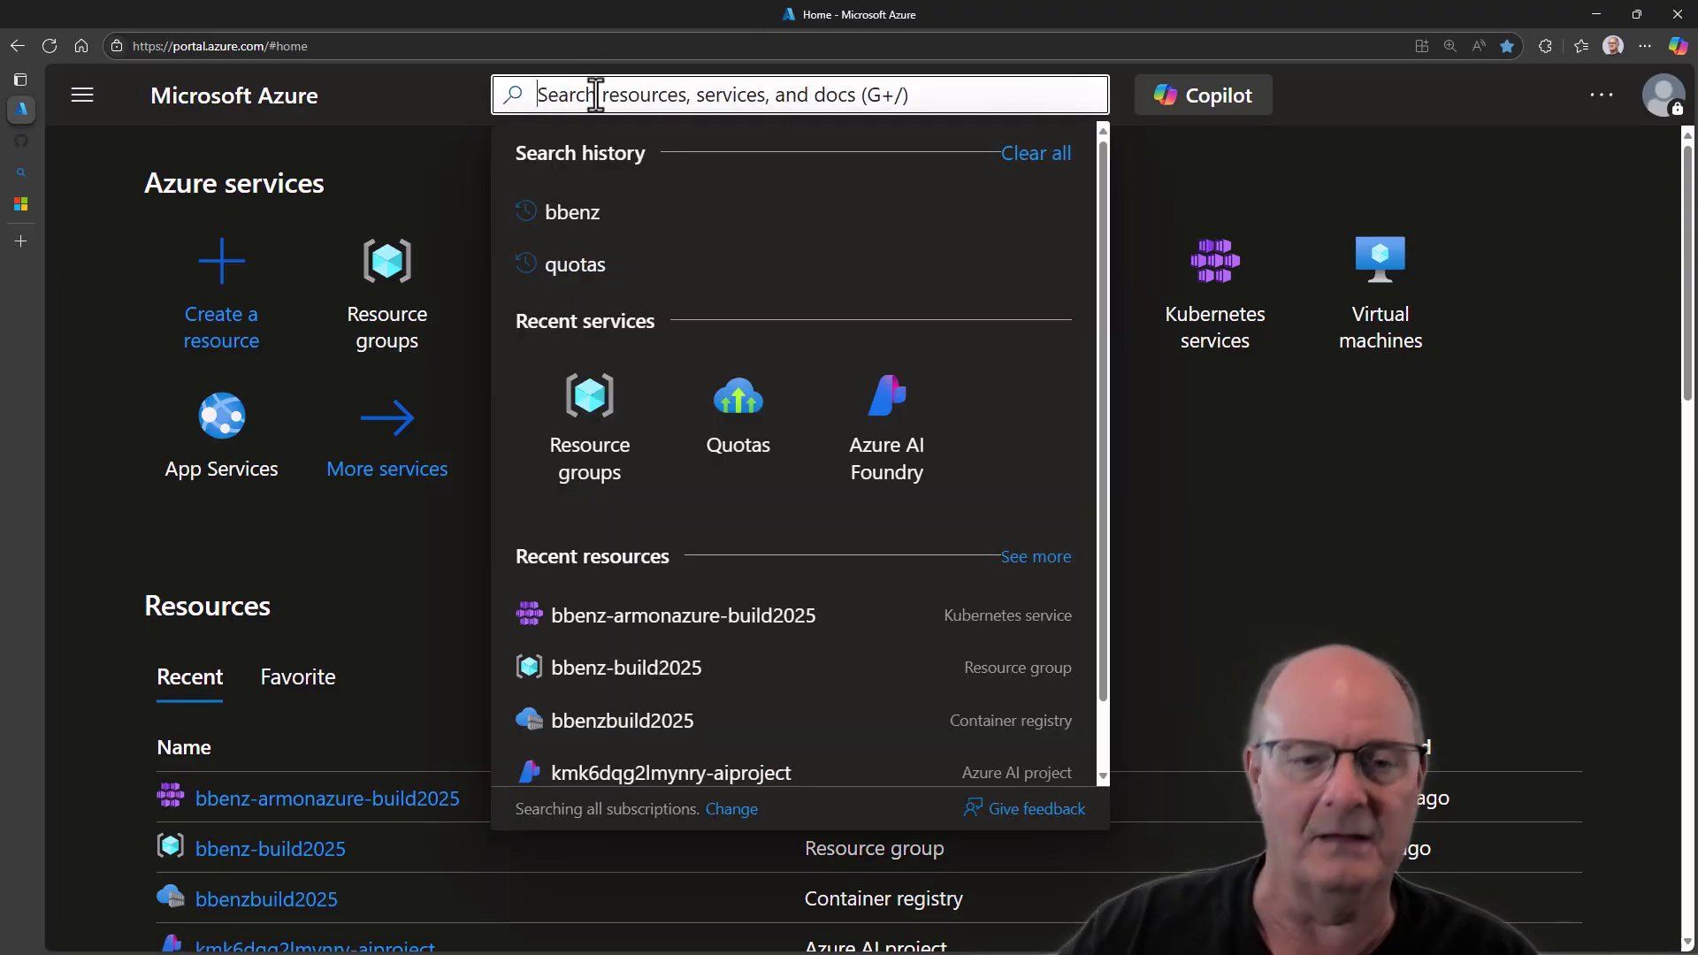
pyautogui.click(586, 212)
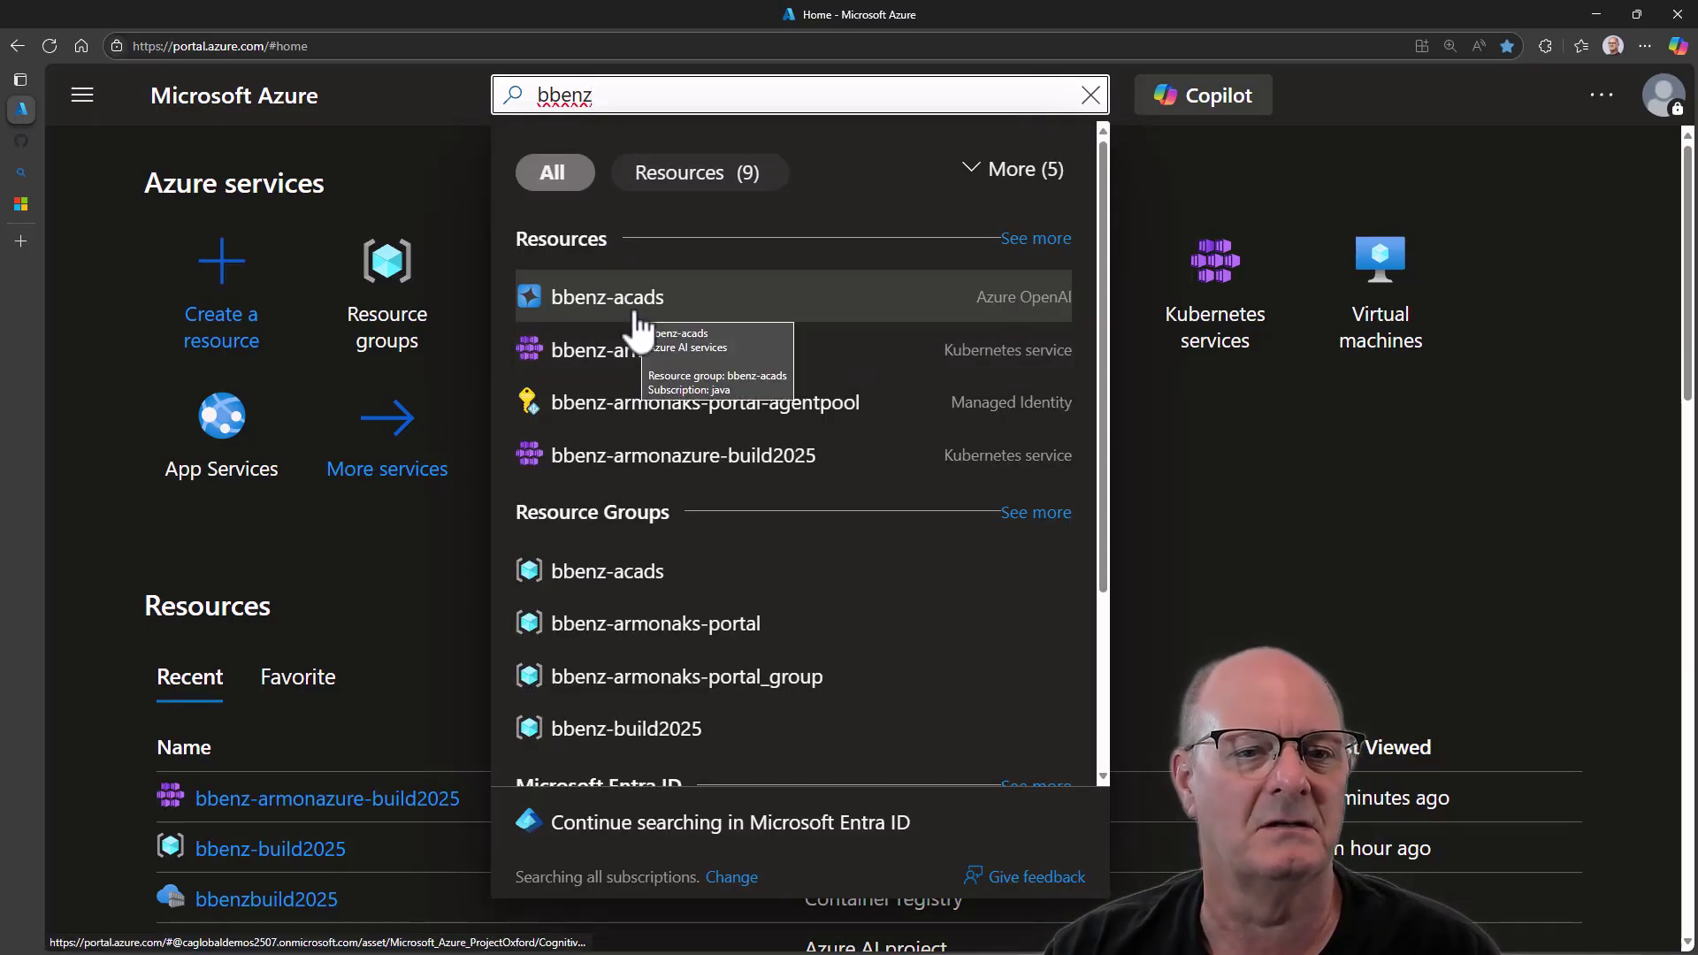
pyautogui.click(681, 624)
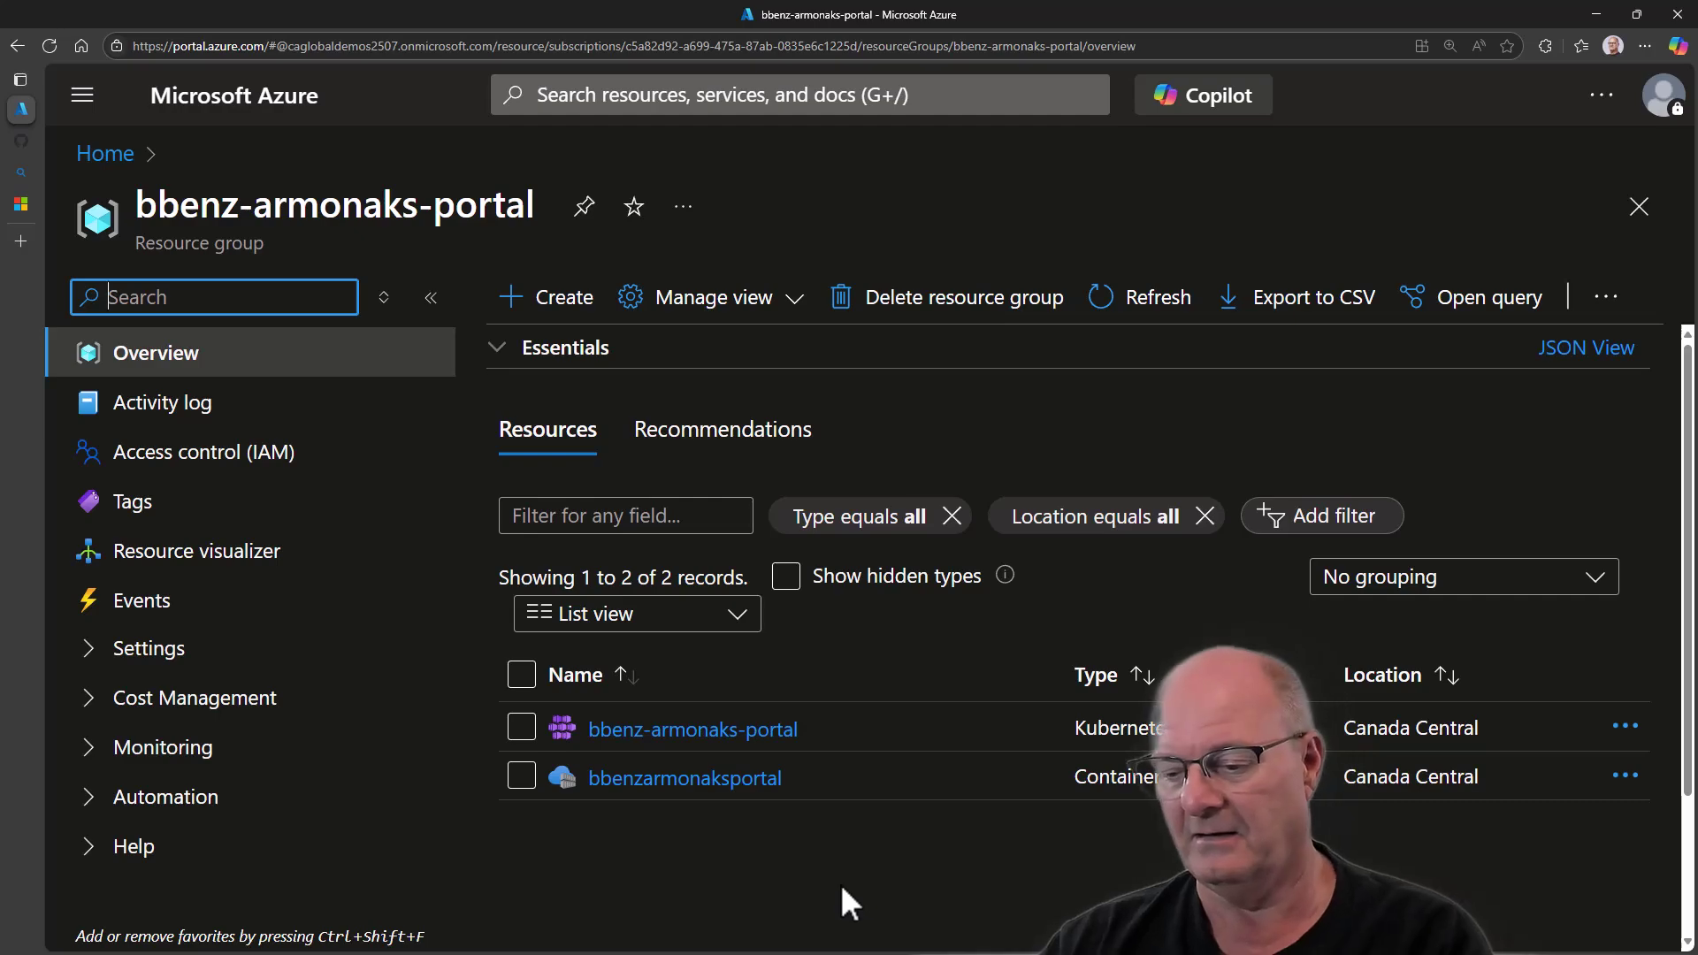
pyautogui.click(708, 743)
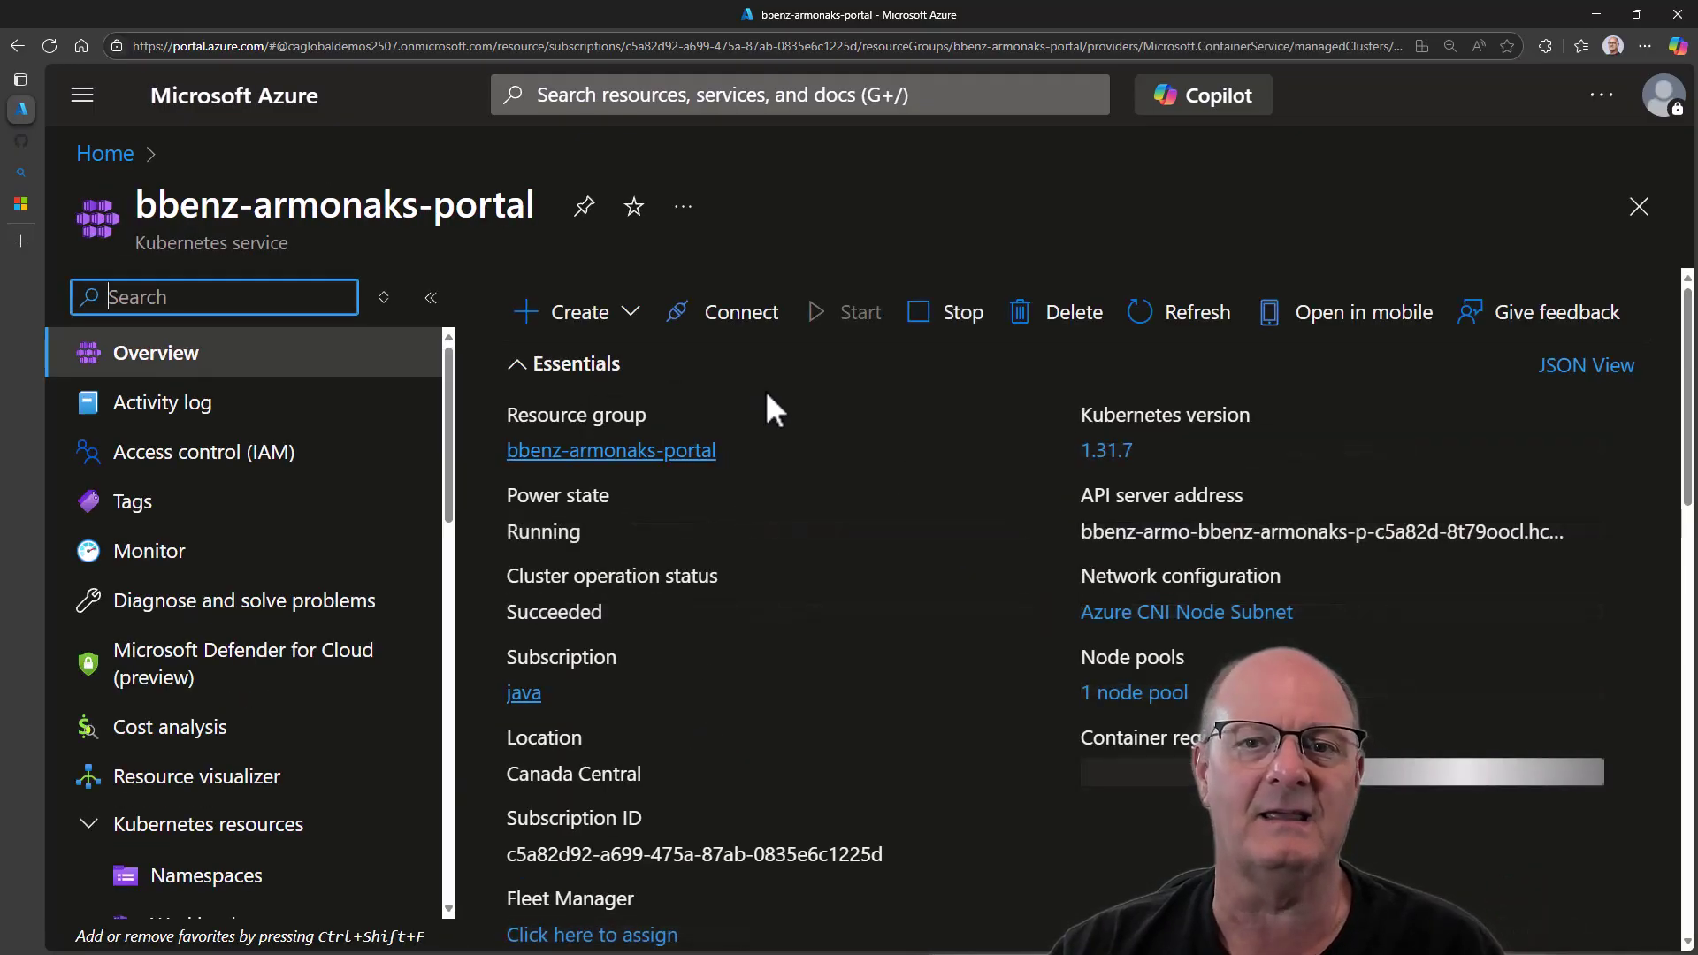
# Open the cluster's connection options and examine the Run command and Azure CLI instructions.
pyautogui.click(715, 329)
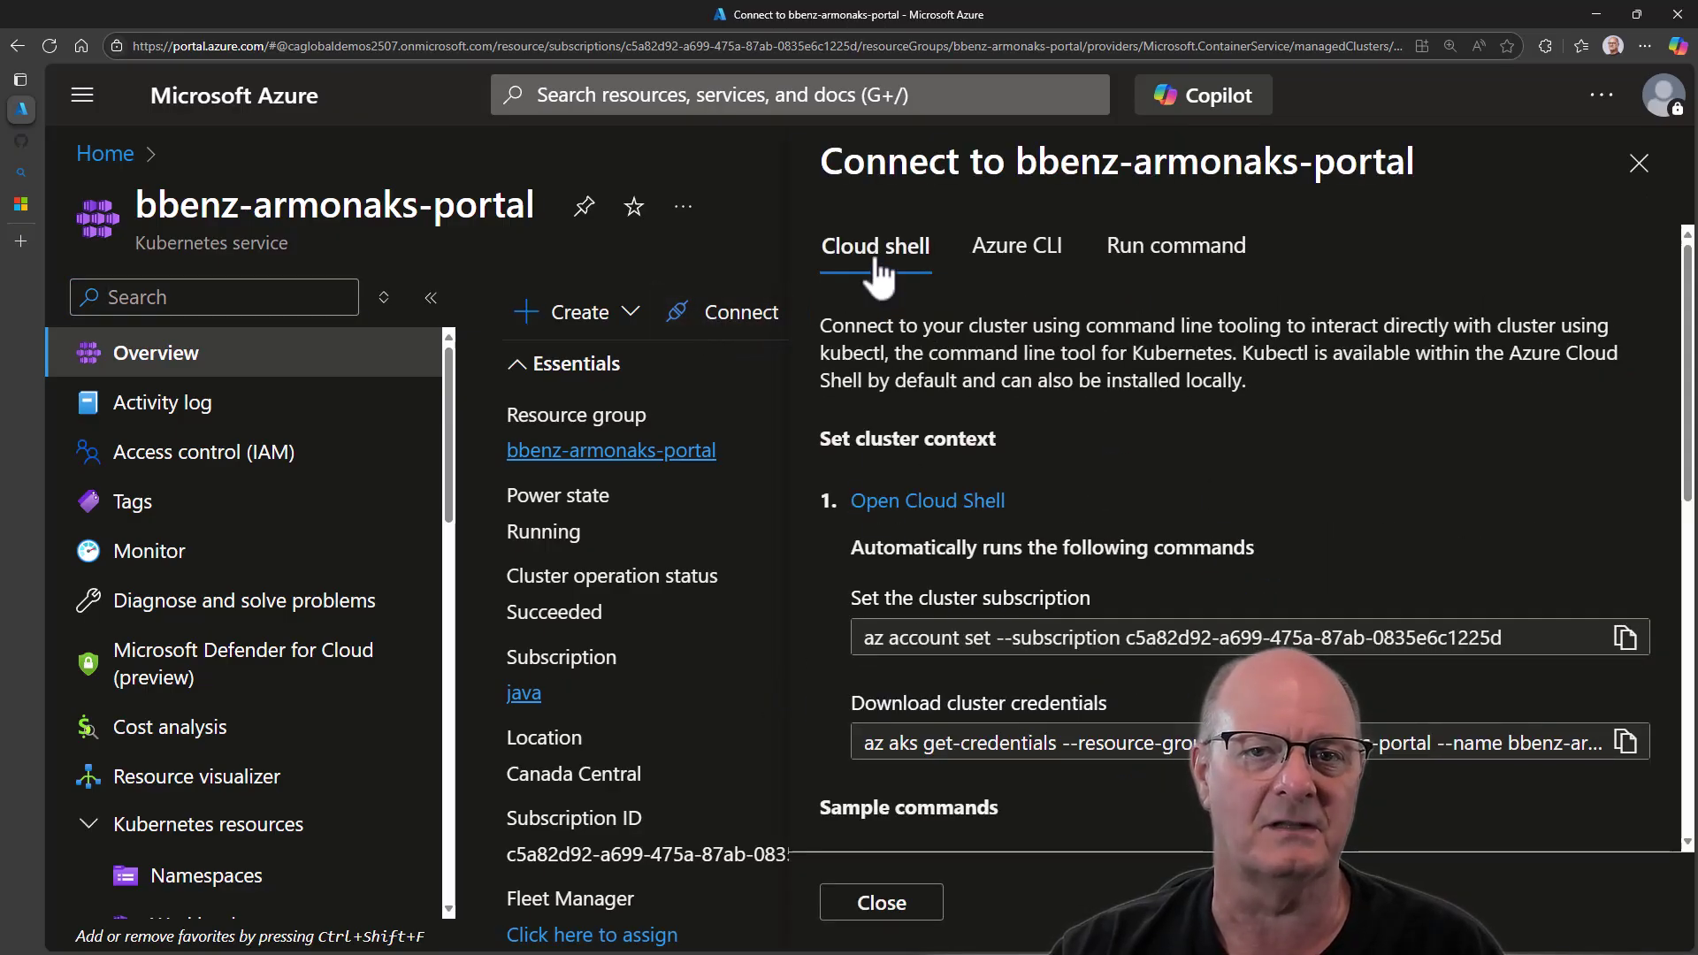
pyautogui.click(1028, 265)
pyautogui.click(1185, 257)
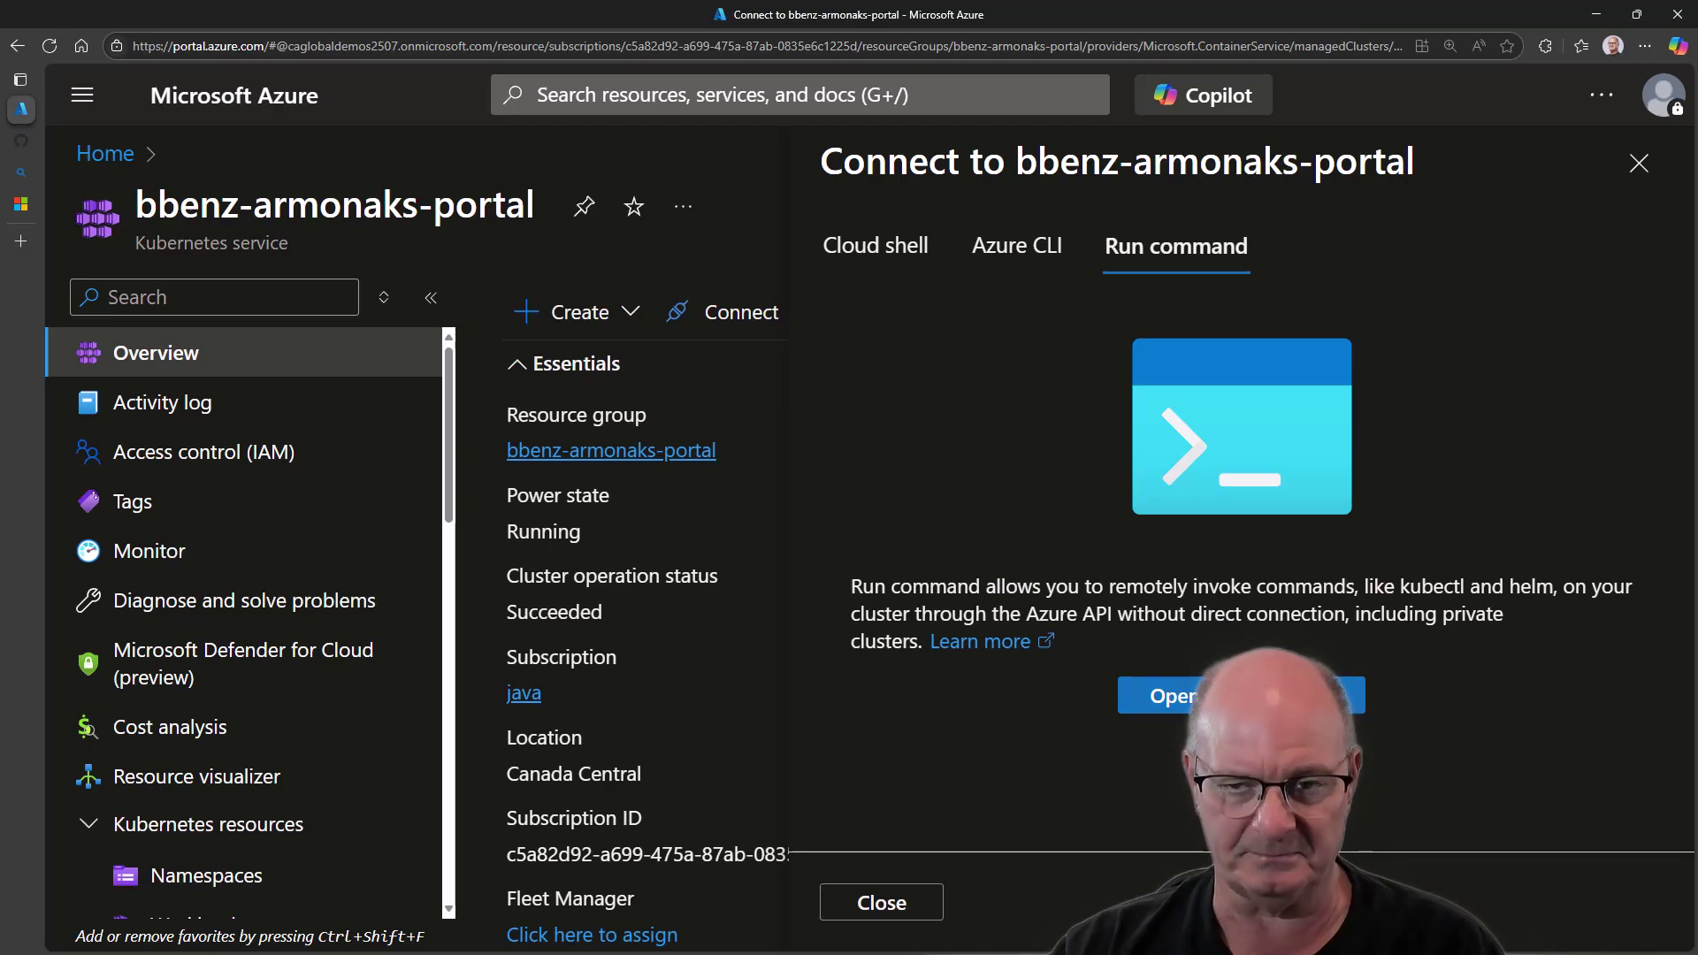
pyautogui.click(1021, 253)
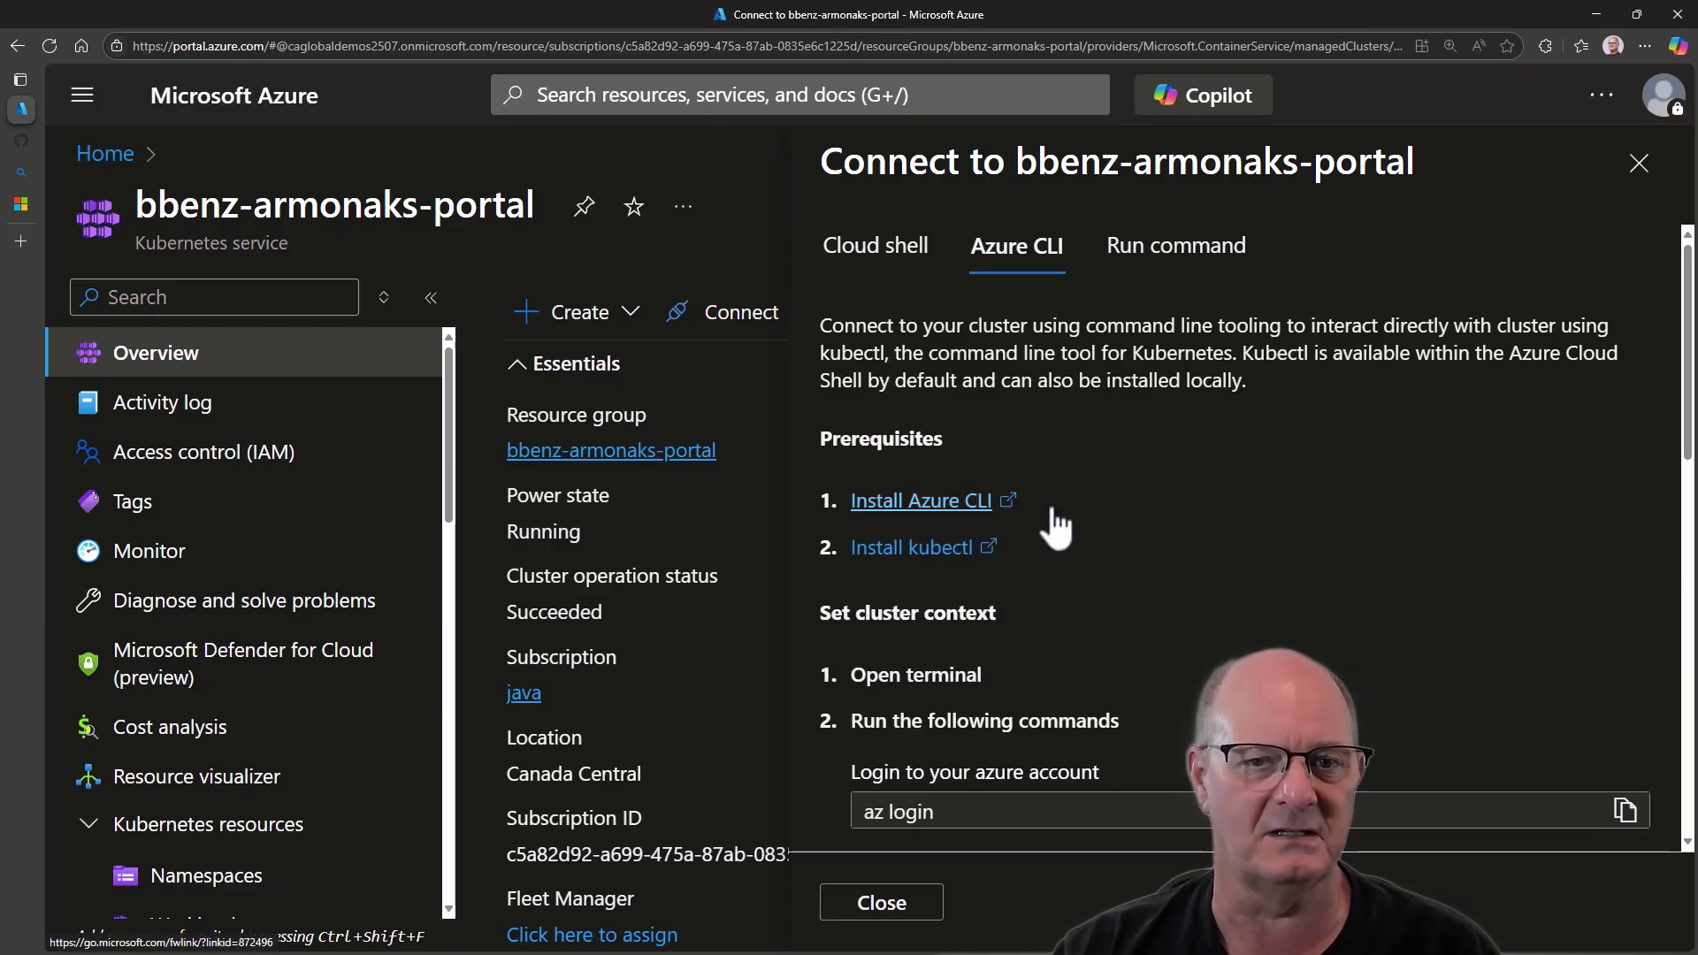
pyautogui.scroll(-2, 1256, 553)
pyautogui.scroll(2, 1255, 548)
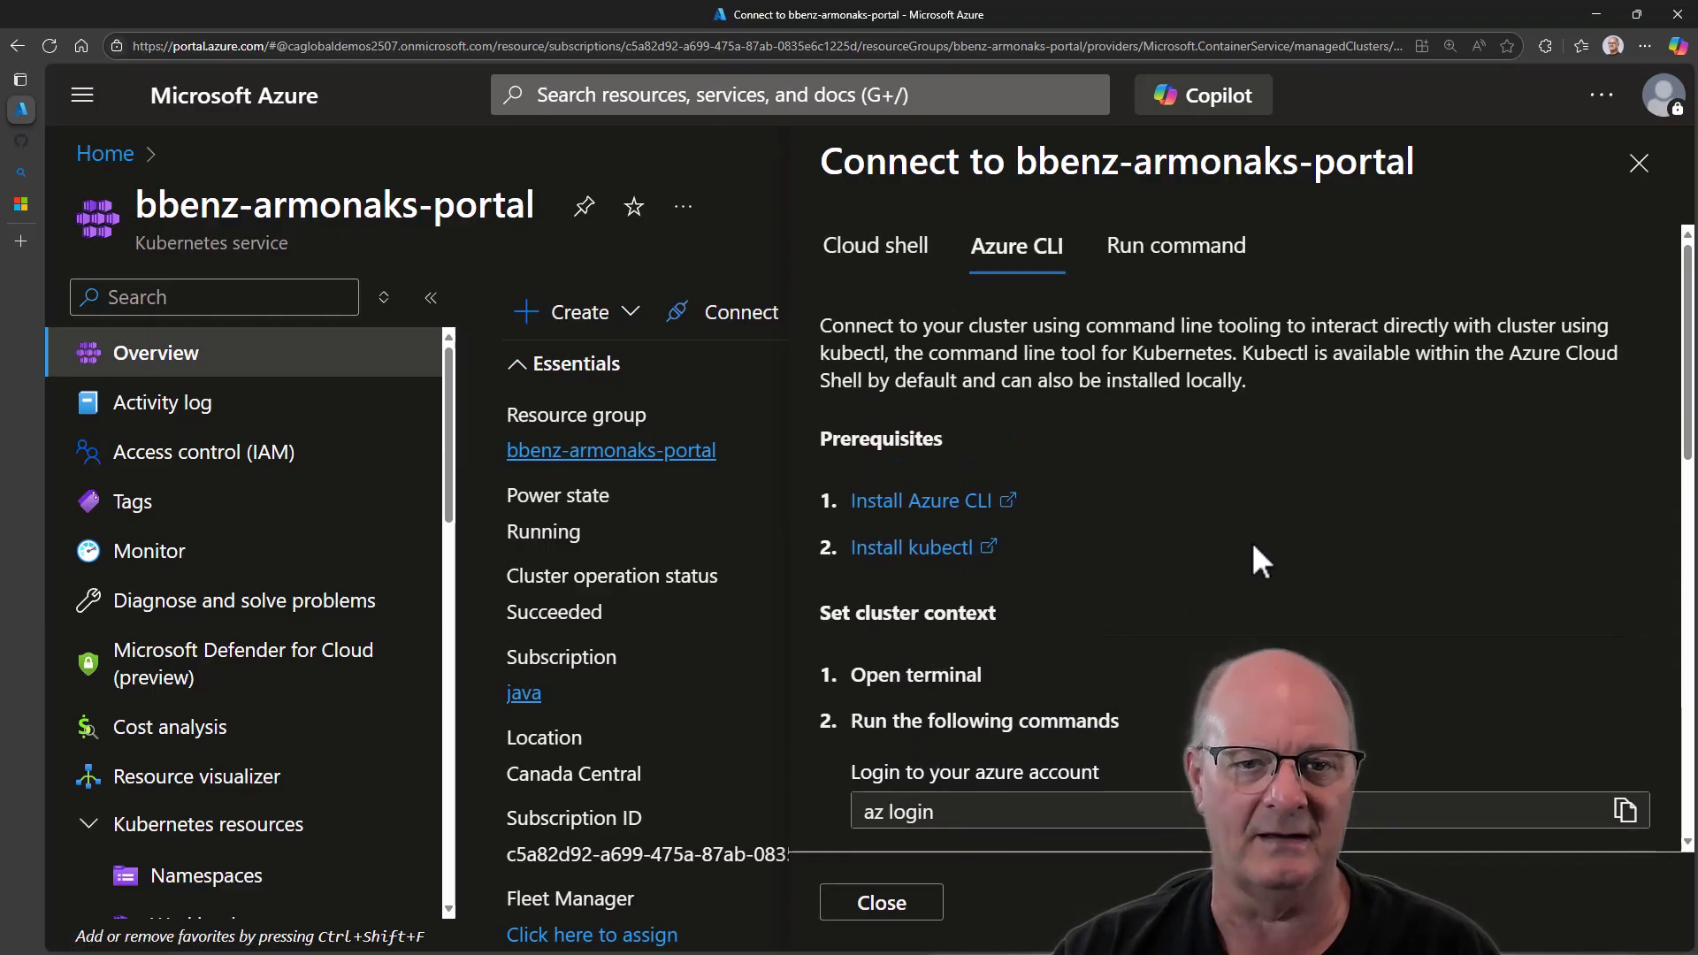
pyautogui.scroll(-2, 1254, 548)
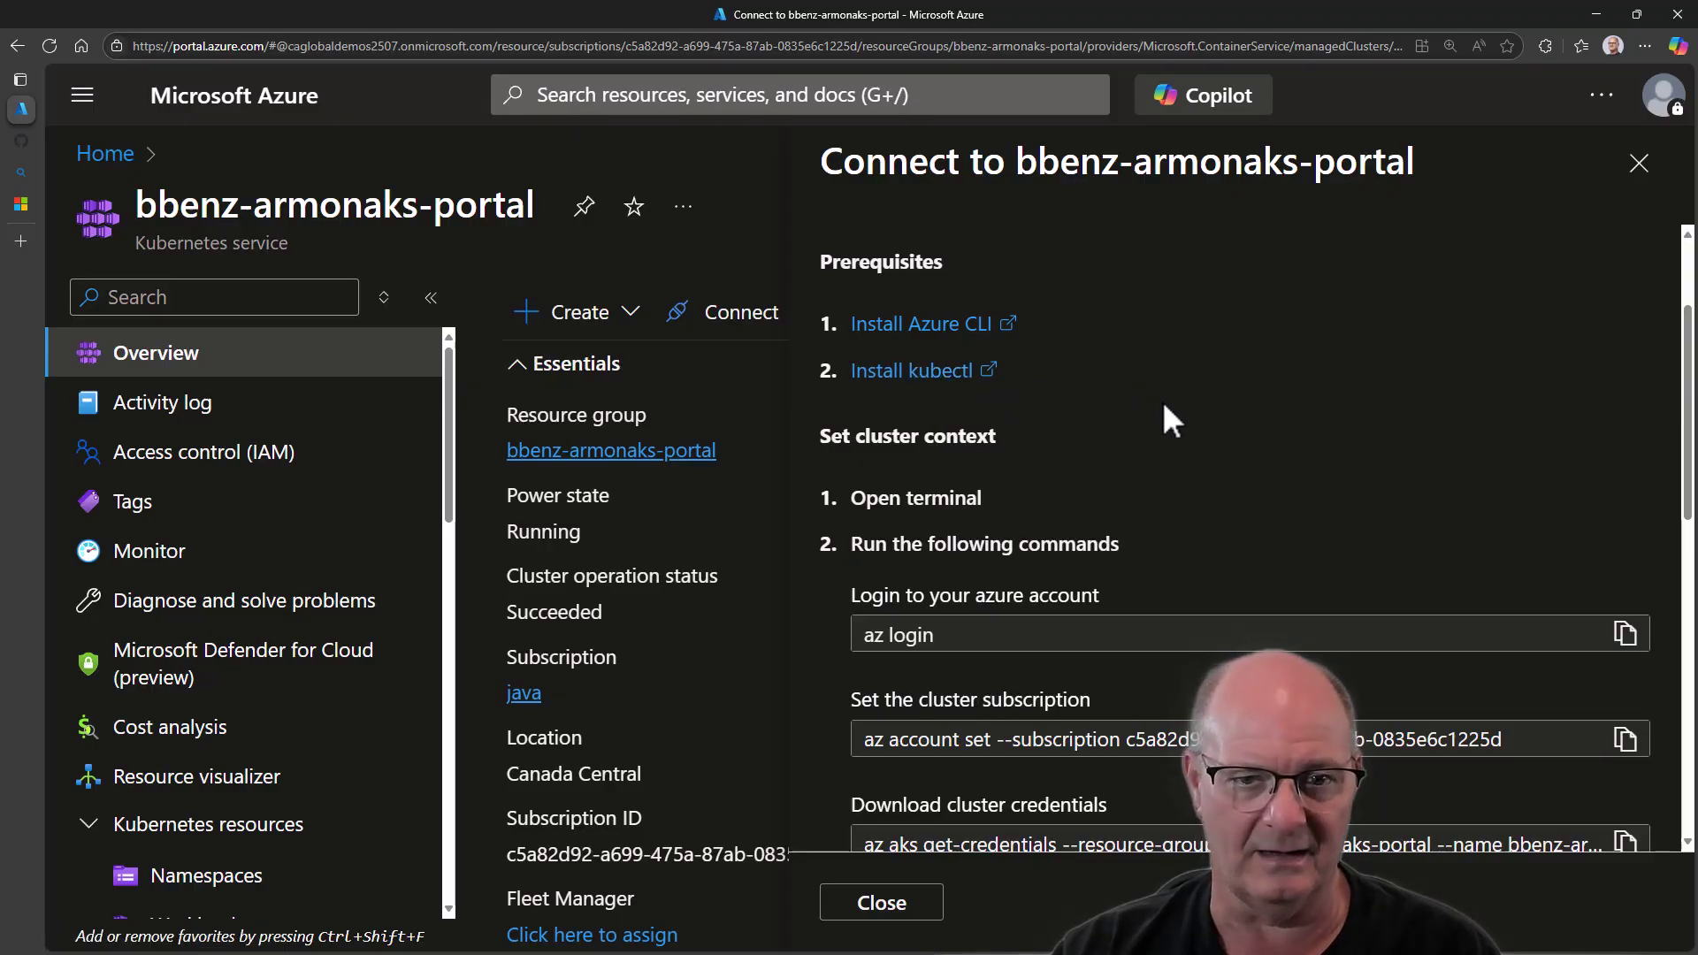
# Copy the cluster's az aks get-credentials command with --overwrite-existing from the portal and run it in the Visual Studio Code terminal.
pyautogui.scroll(-2, 1163, 401)
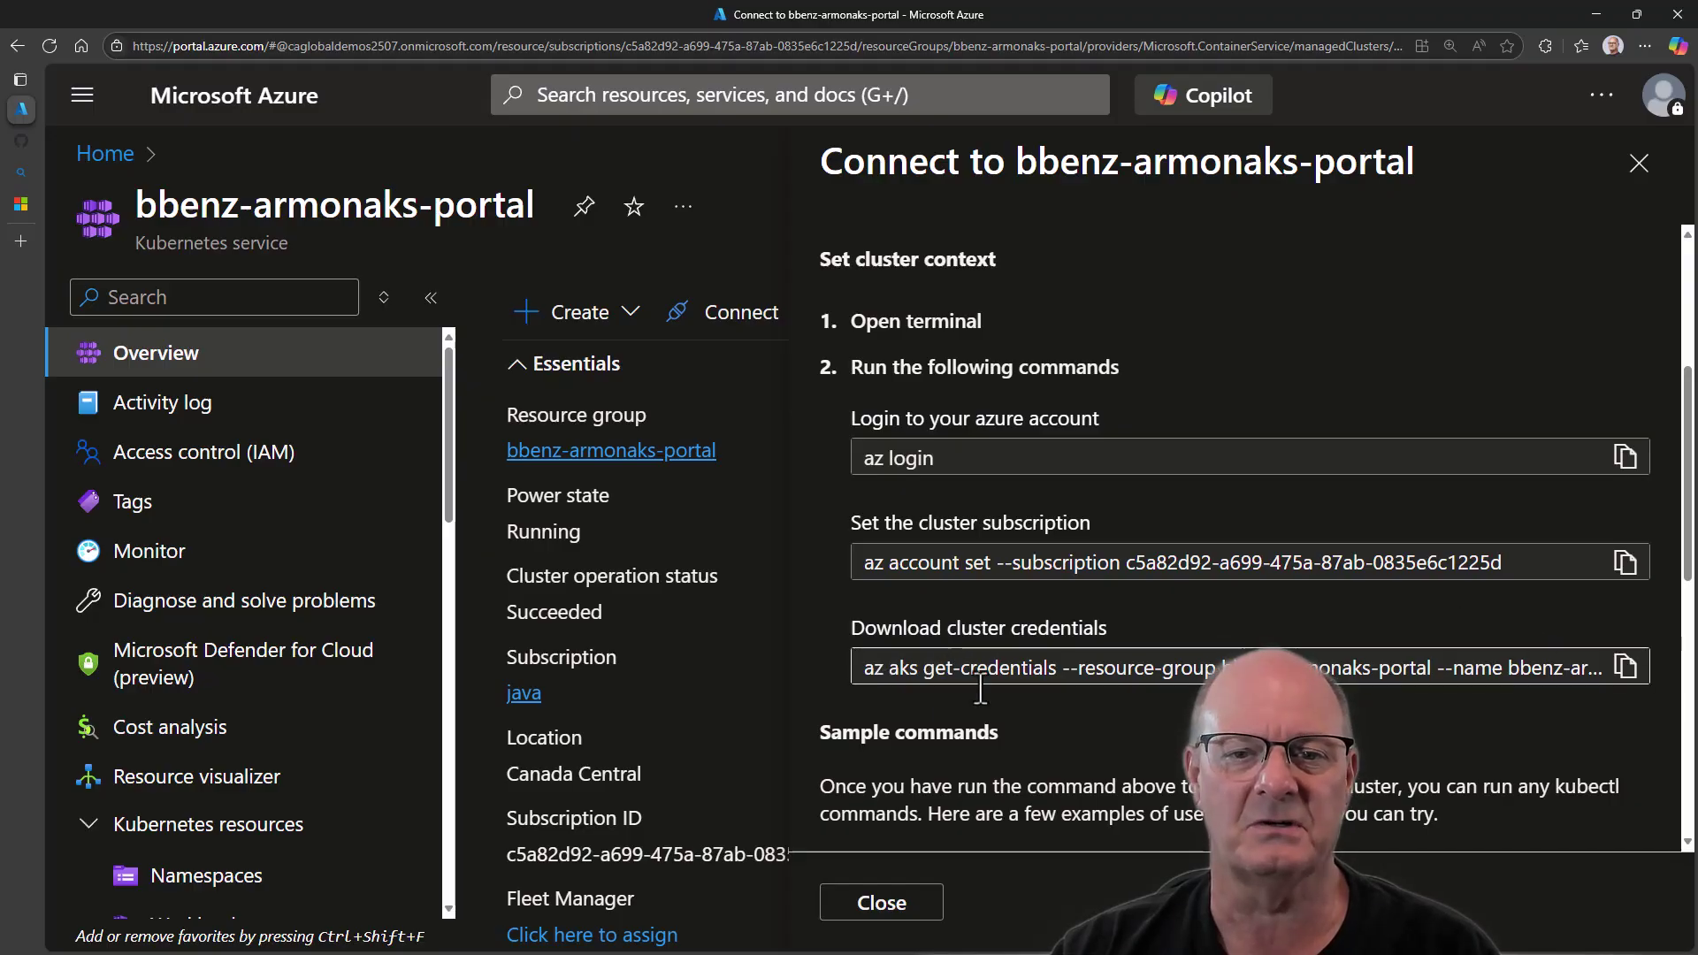
pyautogui.click(1627, 669)
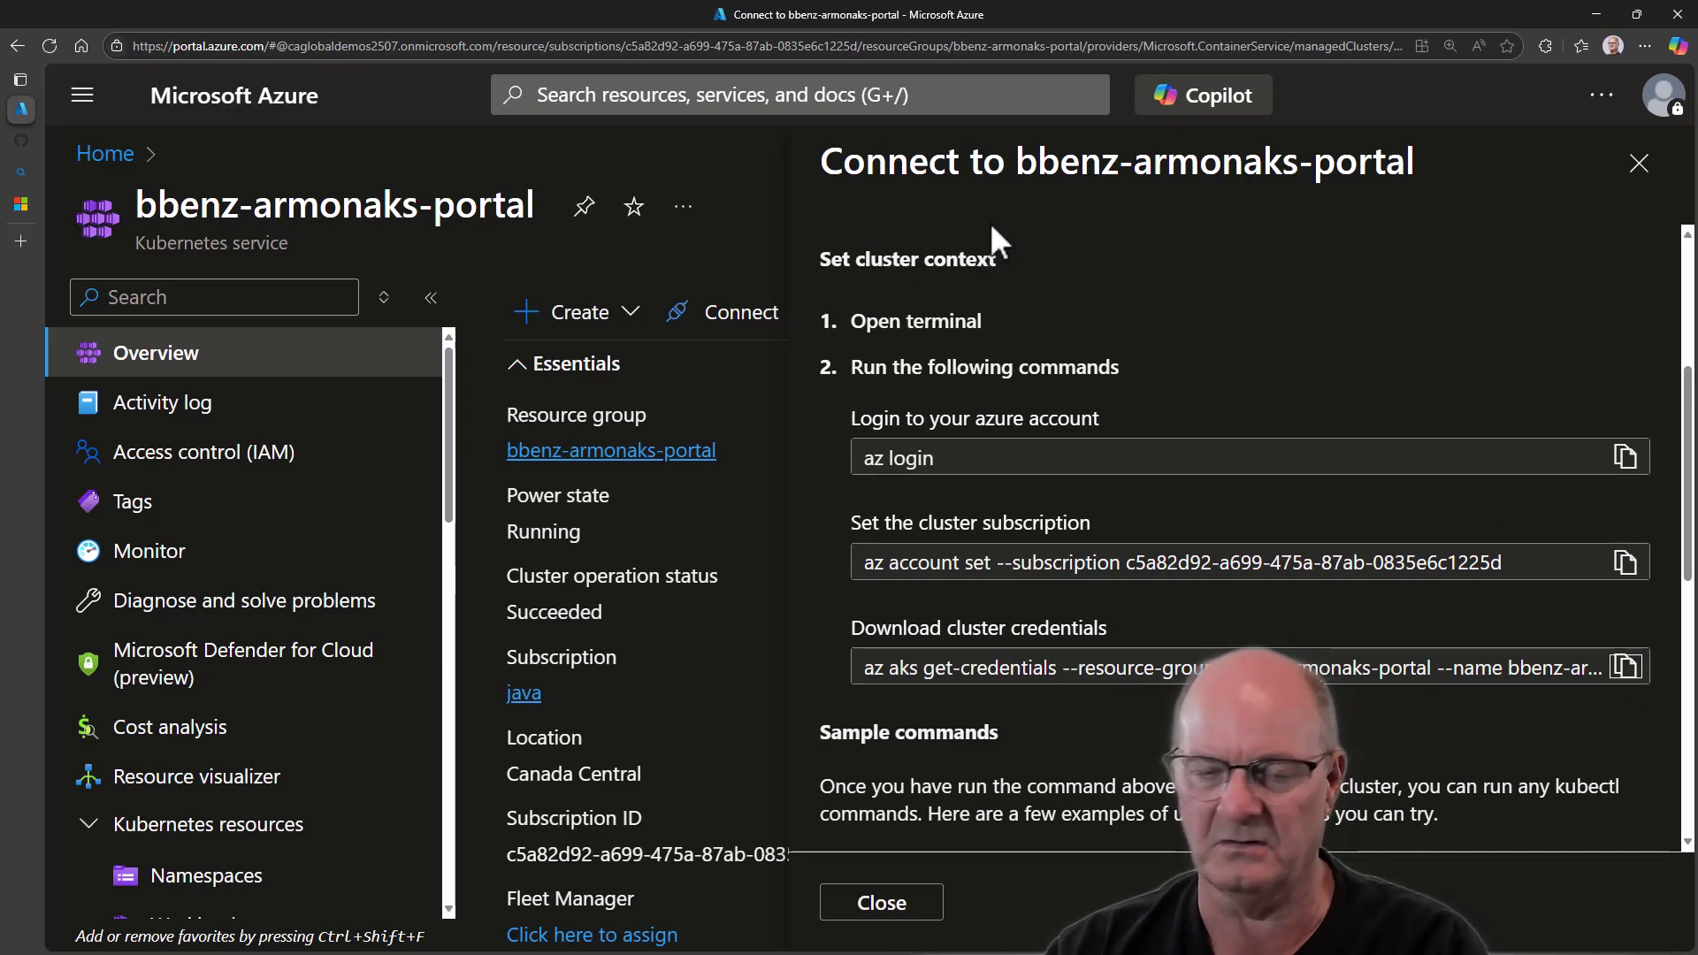
pyautogui.hotkey('alt', 'Tab')
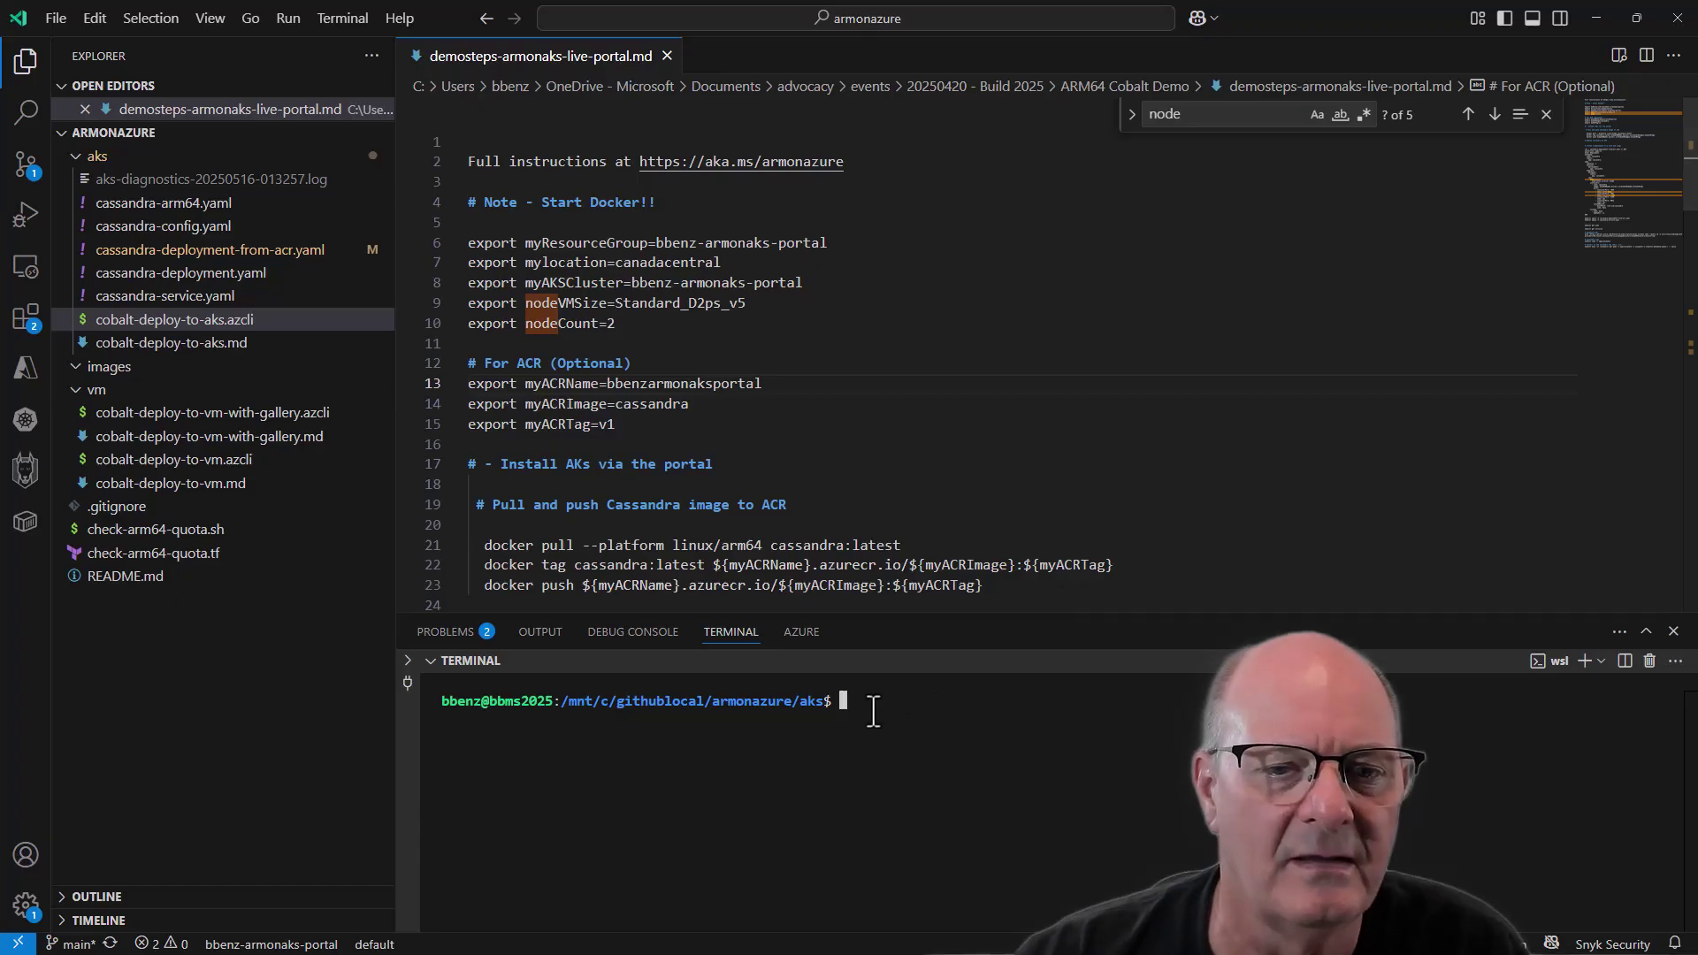
pyautogui.hotkey('ctrl', 'v')
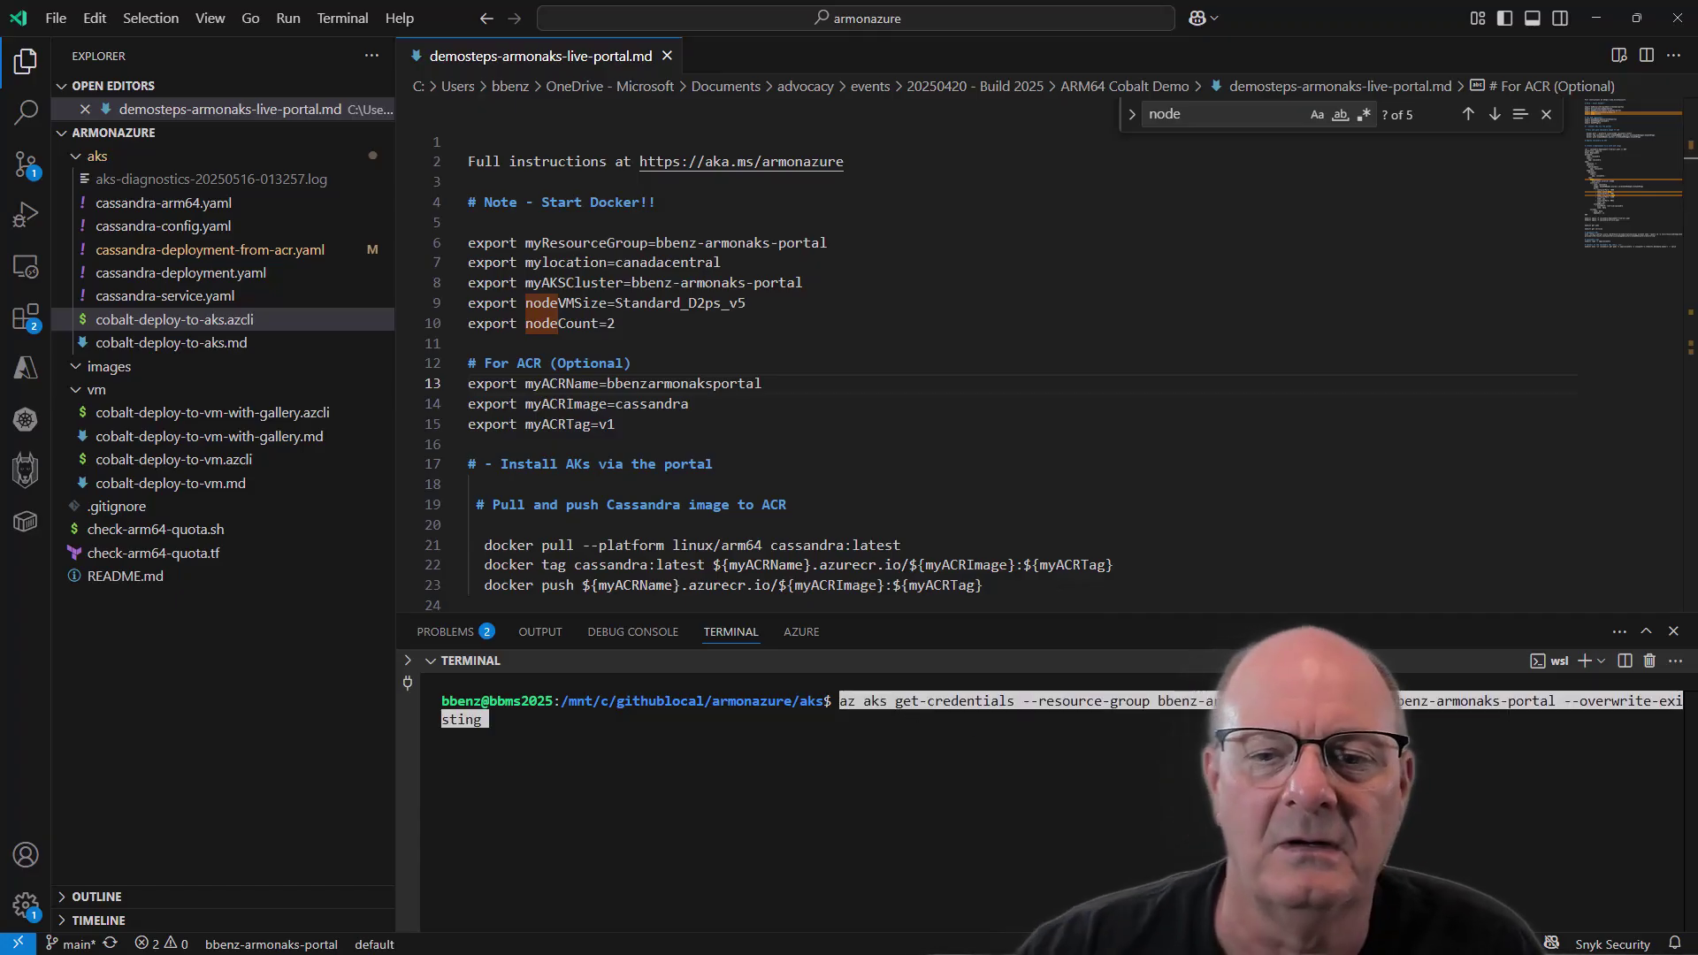
pyautogui.press('Return')
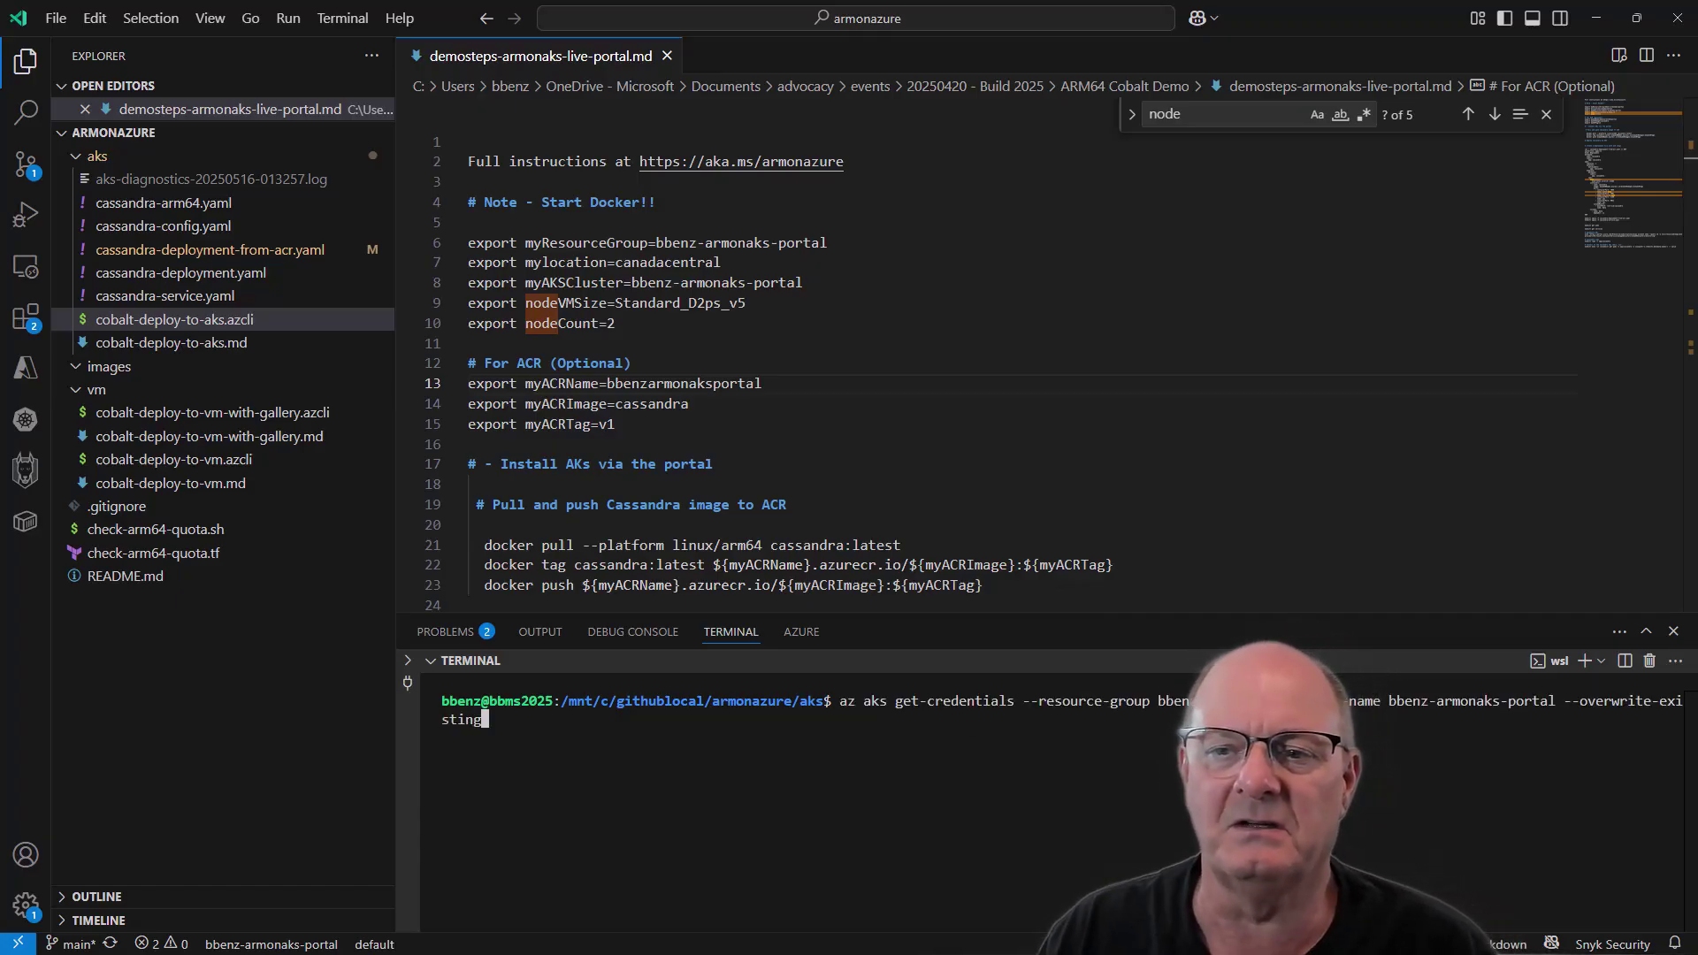
pyautogui.press('Return')
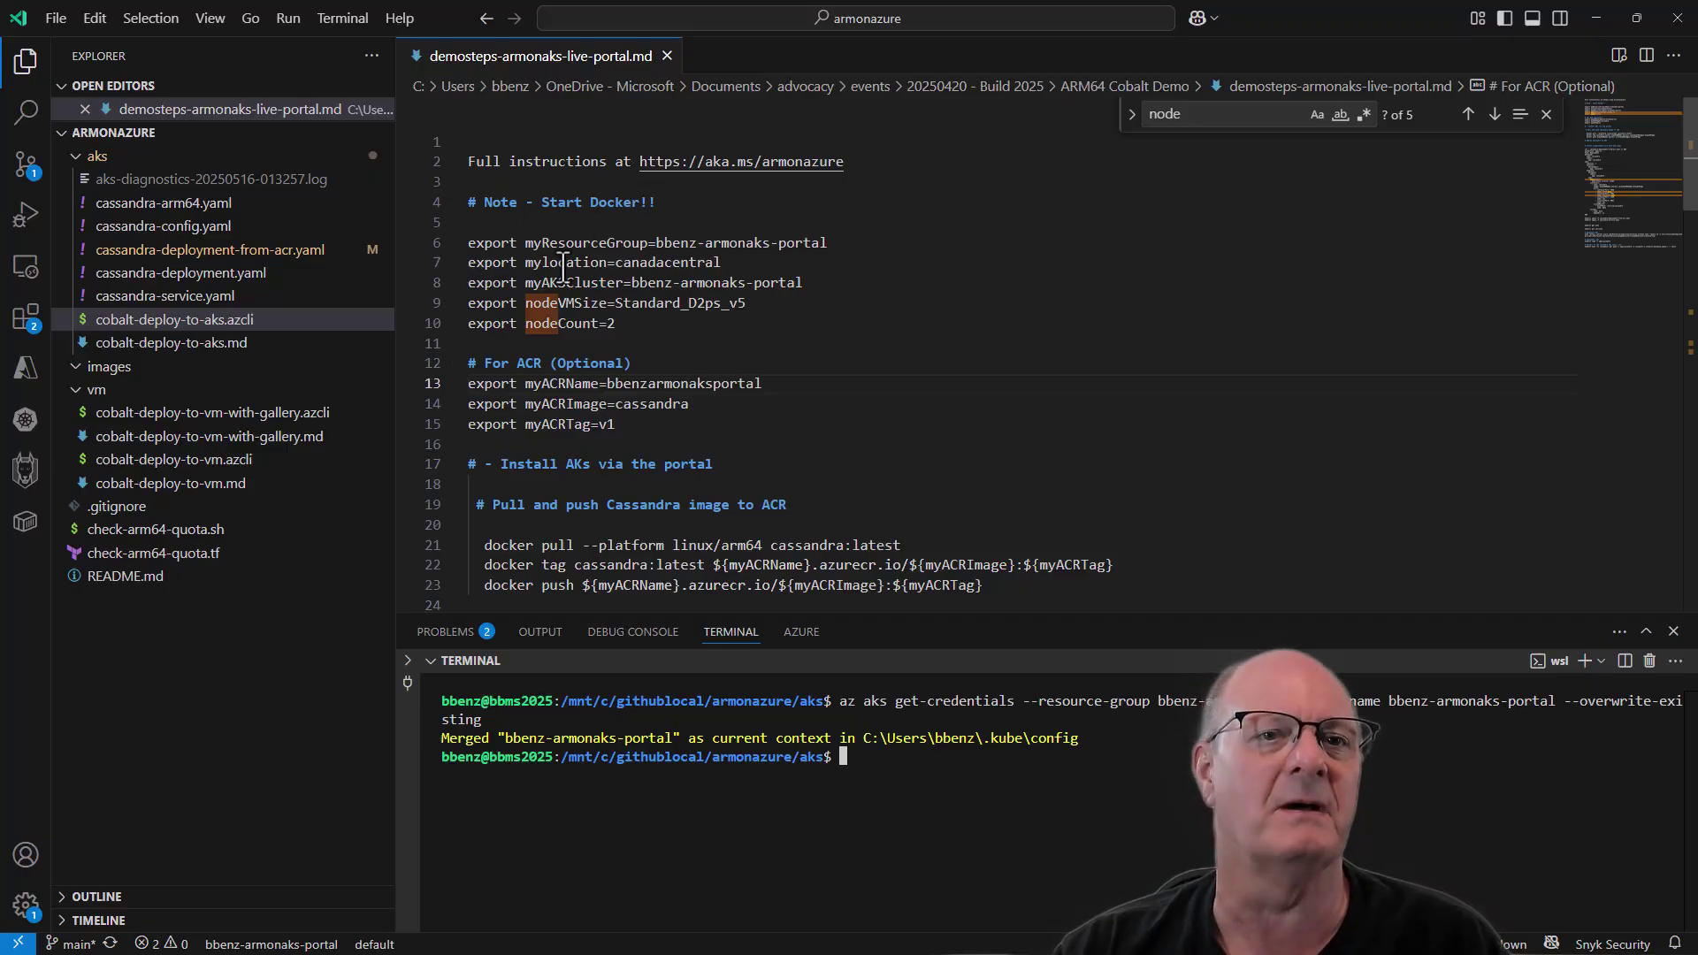
# Run the notes' export block in the terminal, from the Start Docker note through myACRTag=v1, to set the cluster and registry variables.
pyautogui.moveTo(470, 245); pyautogui.dragTo(740, 423)
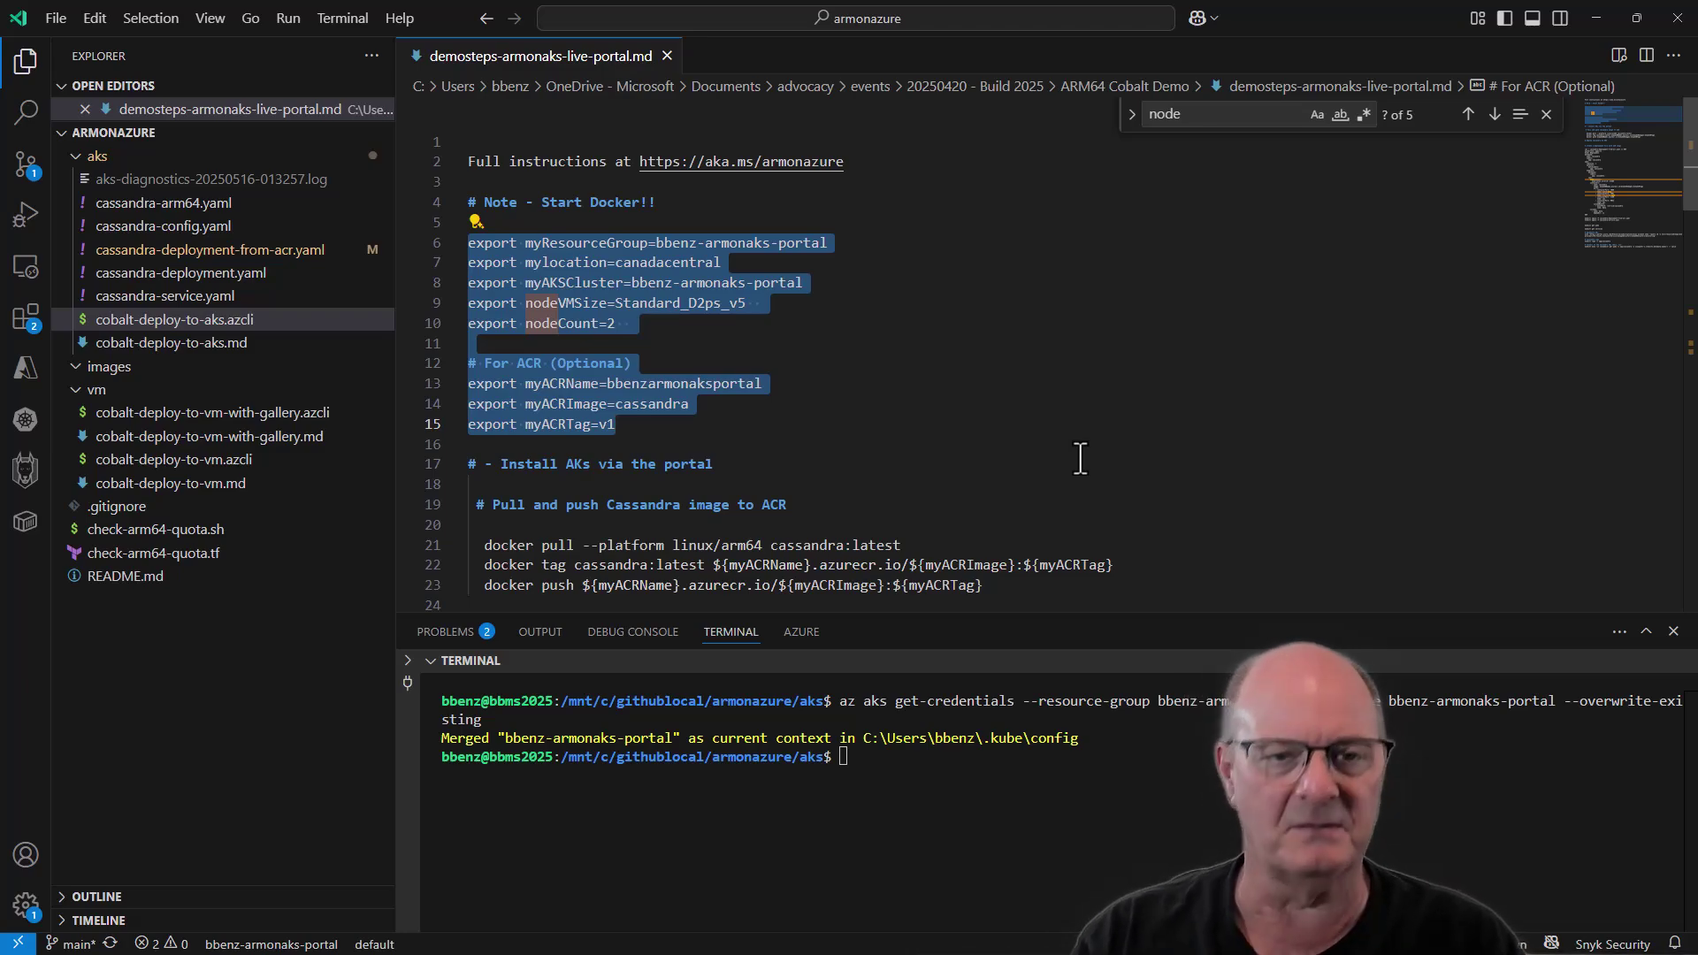
pyautogui.click(645, 262)
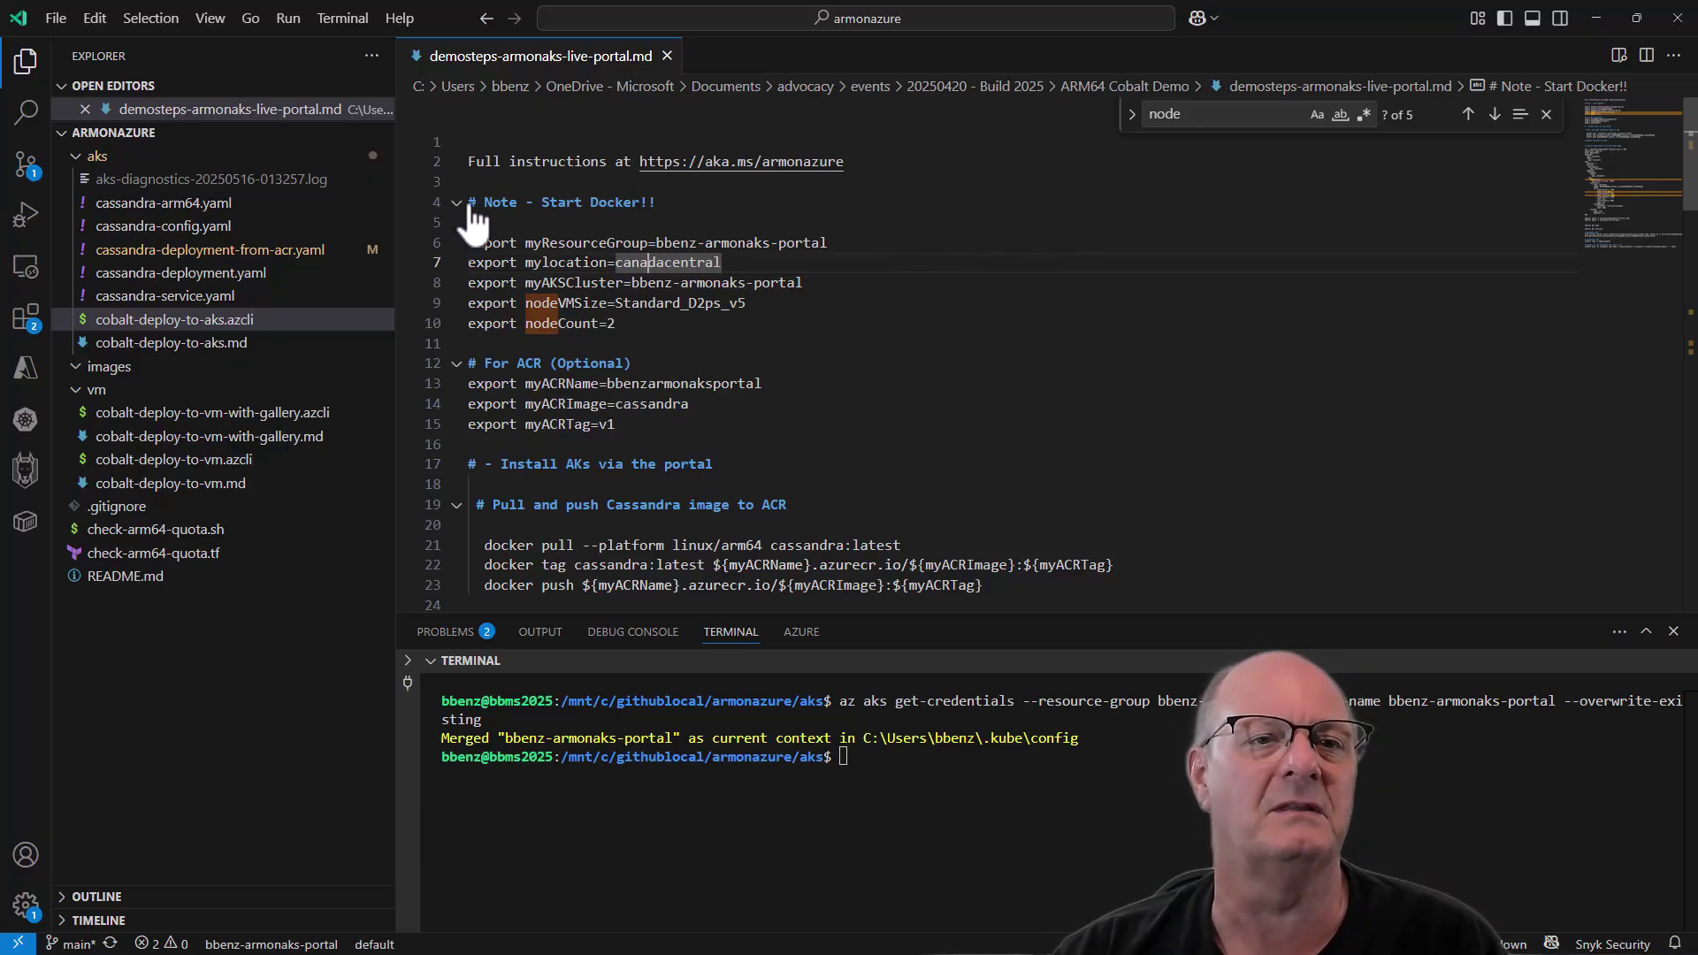
pyautogui.moveTo(468, 202); pyautogui.dragTo(882, 421)
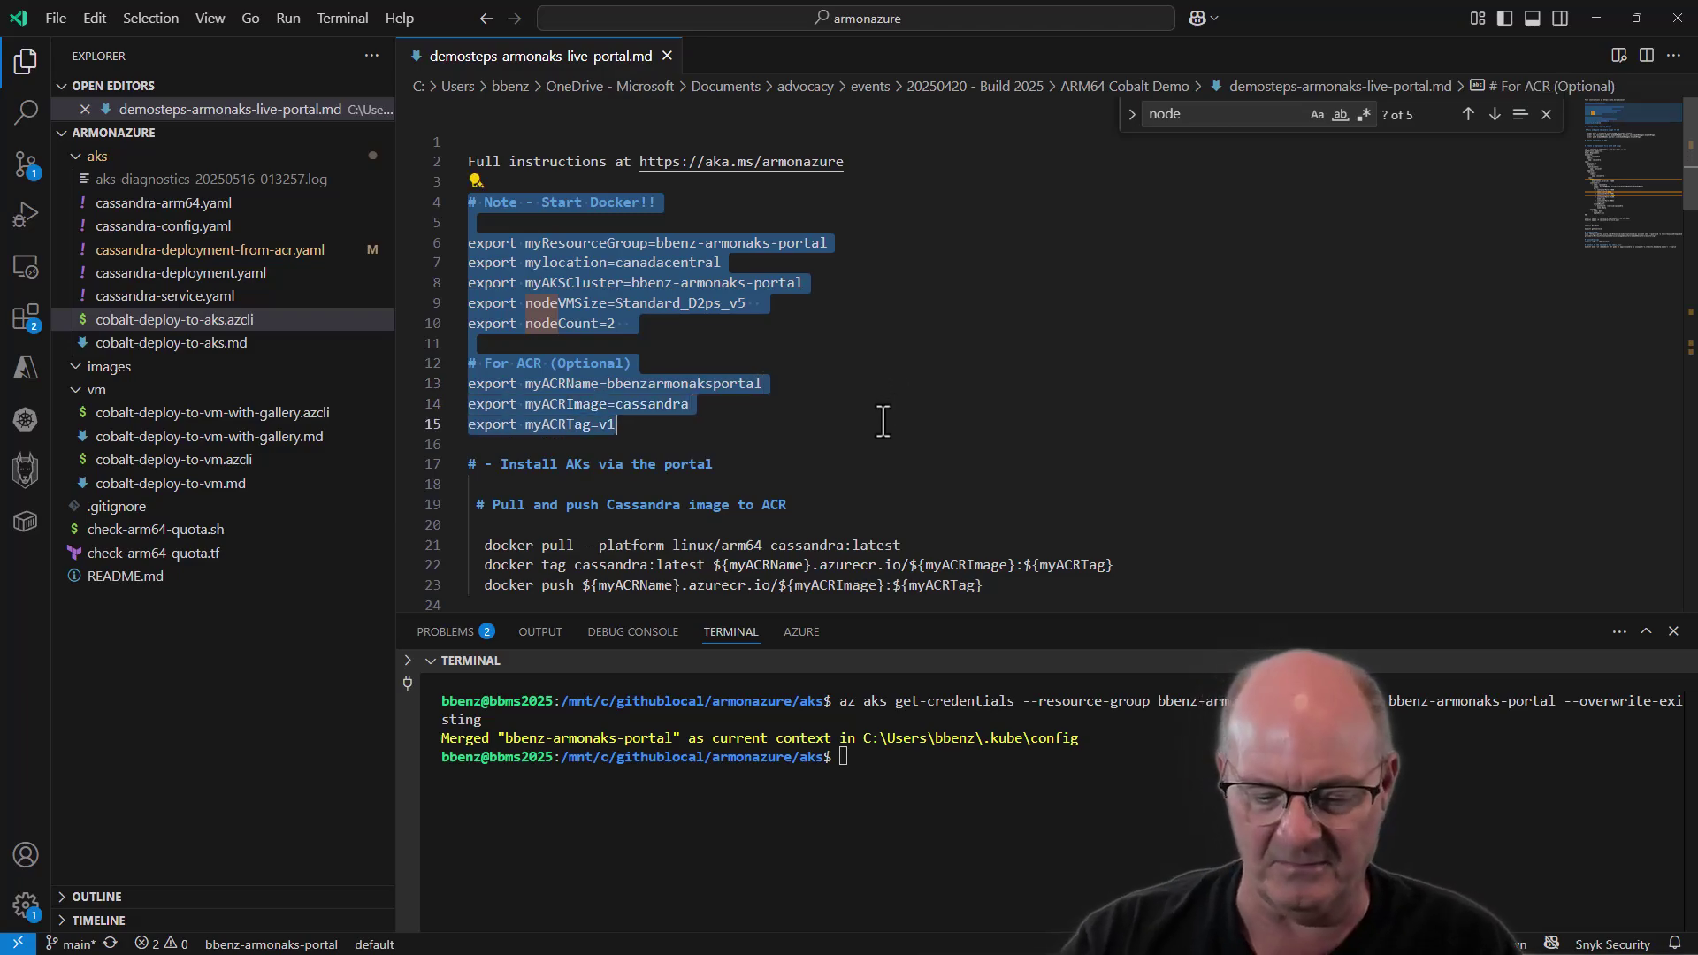
pyautogui.hotkey('ctrl', 'shift', 'r')
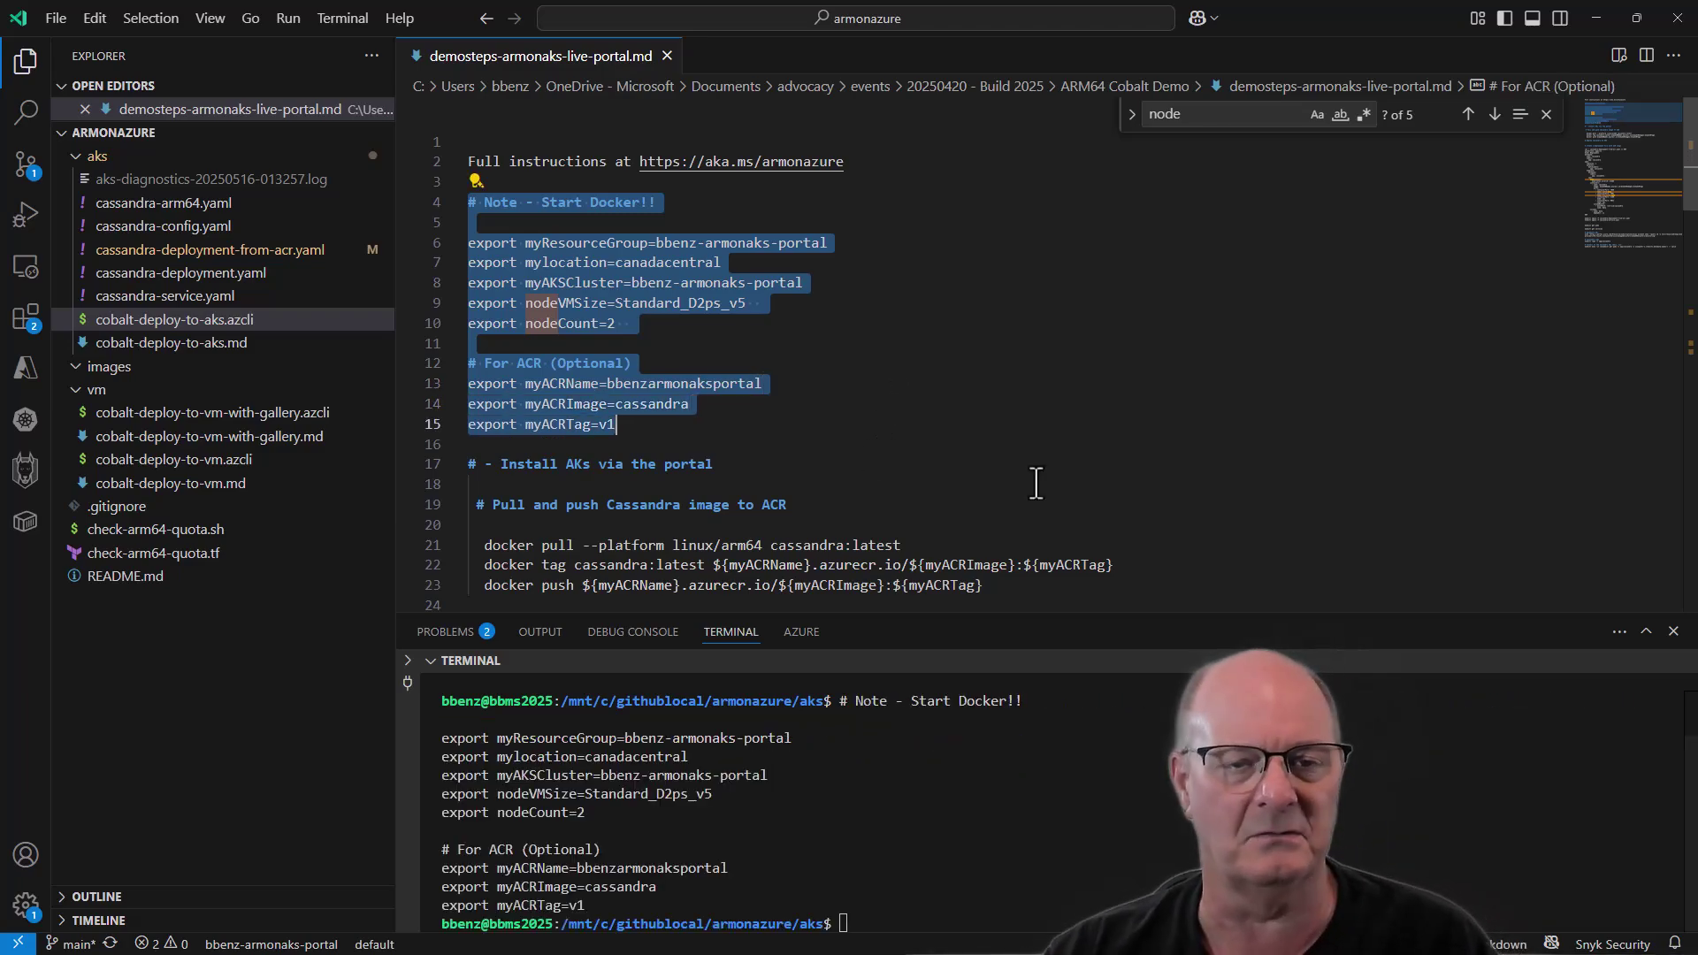
# Enlarge the editor and terminal display by two zoom levels.
pyautogui.scroll(-1, 965, 398)
pyautogui.scroll(-1, 965, 398)
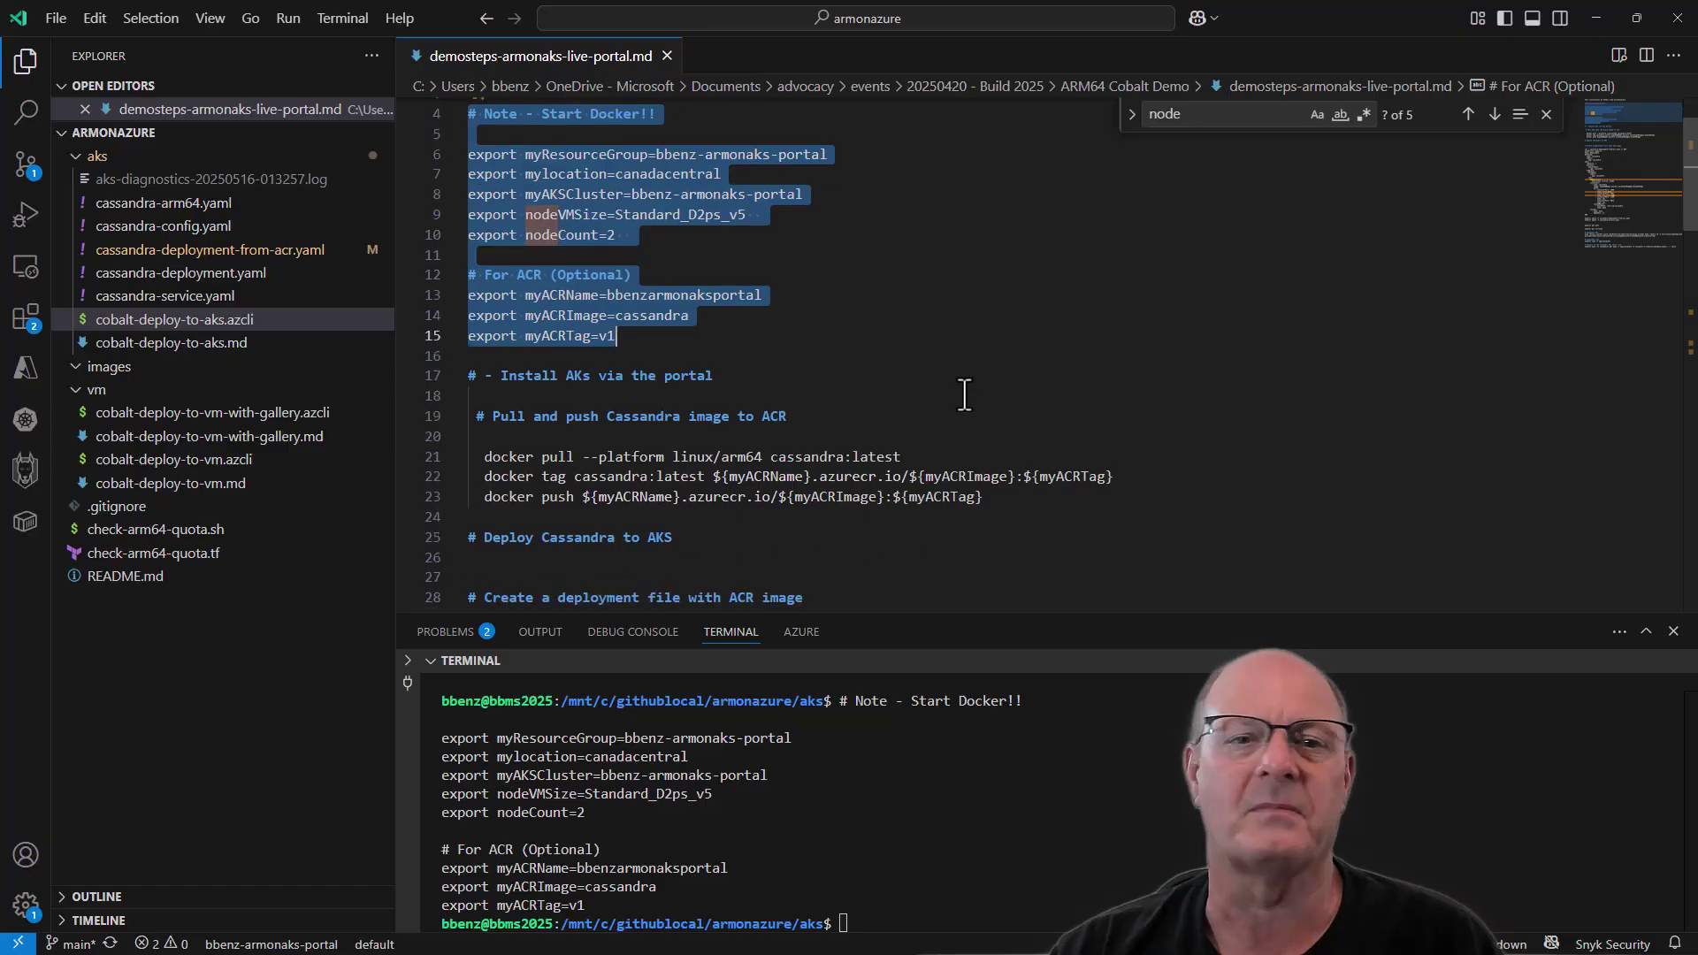
pyautogui.scroll(2, 965, 394)
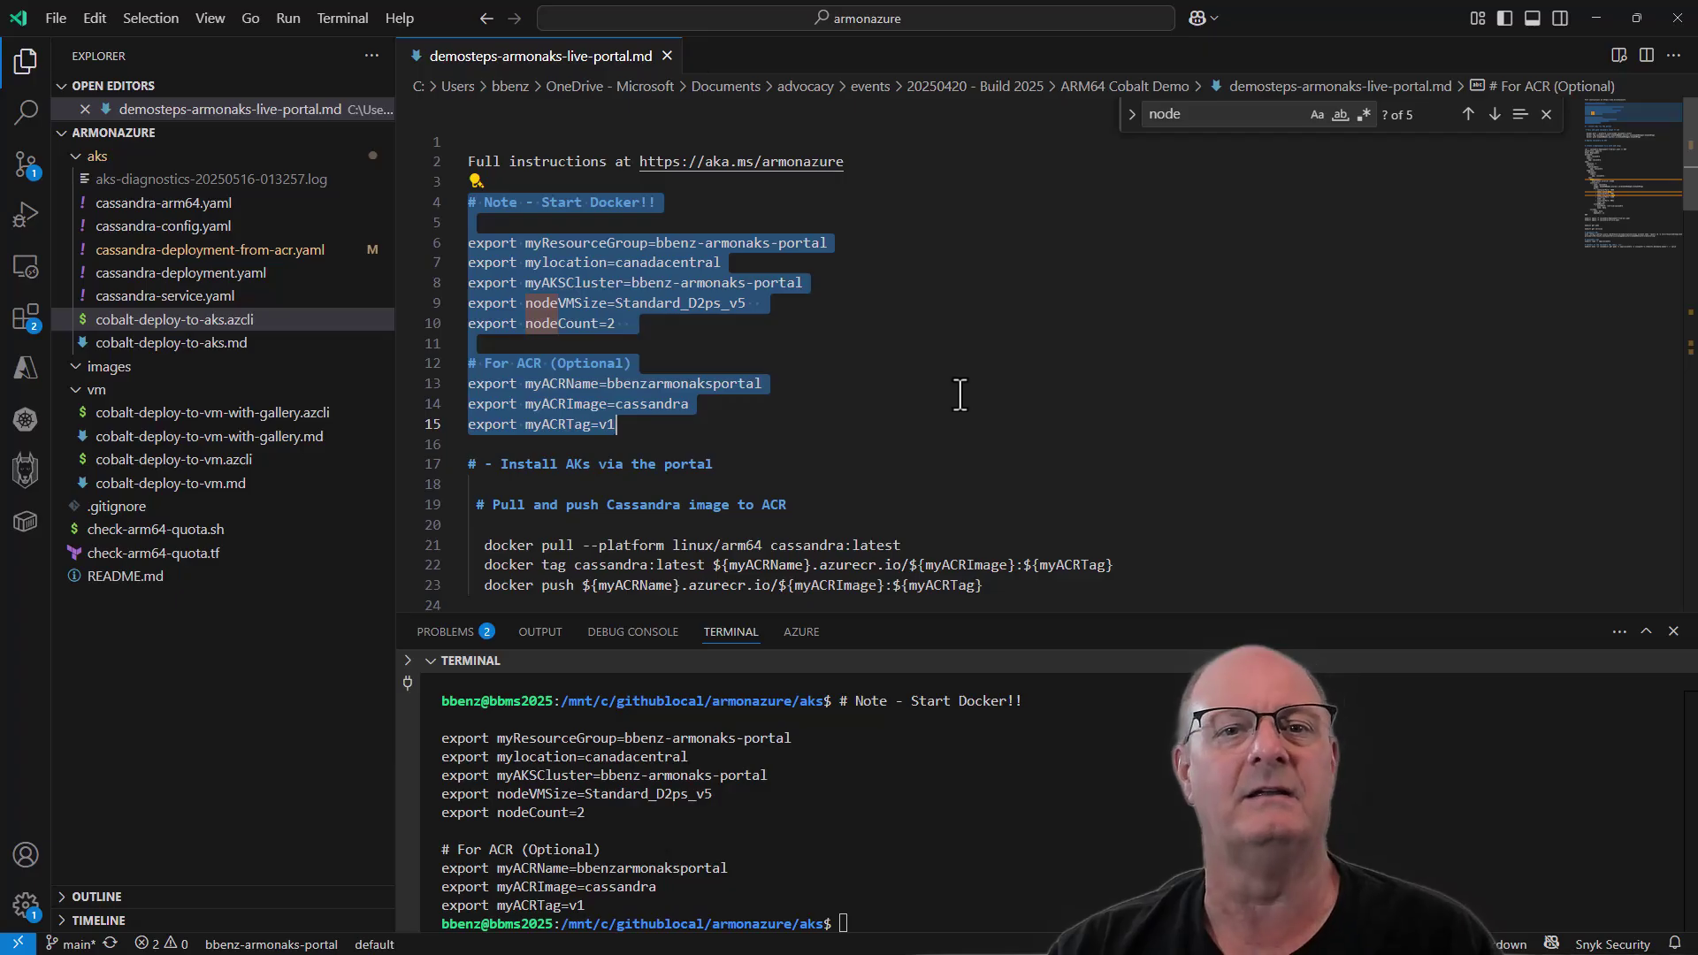
pyautogui.click(845, 923)
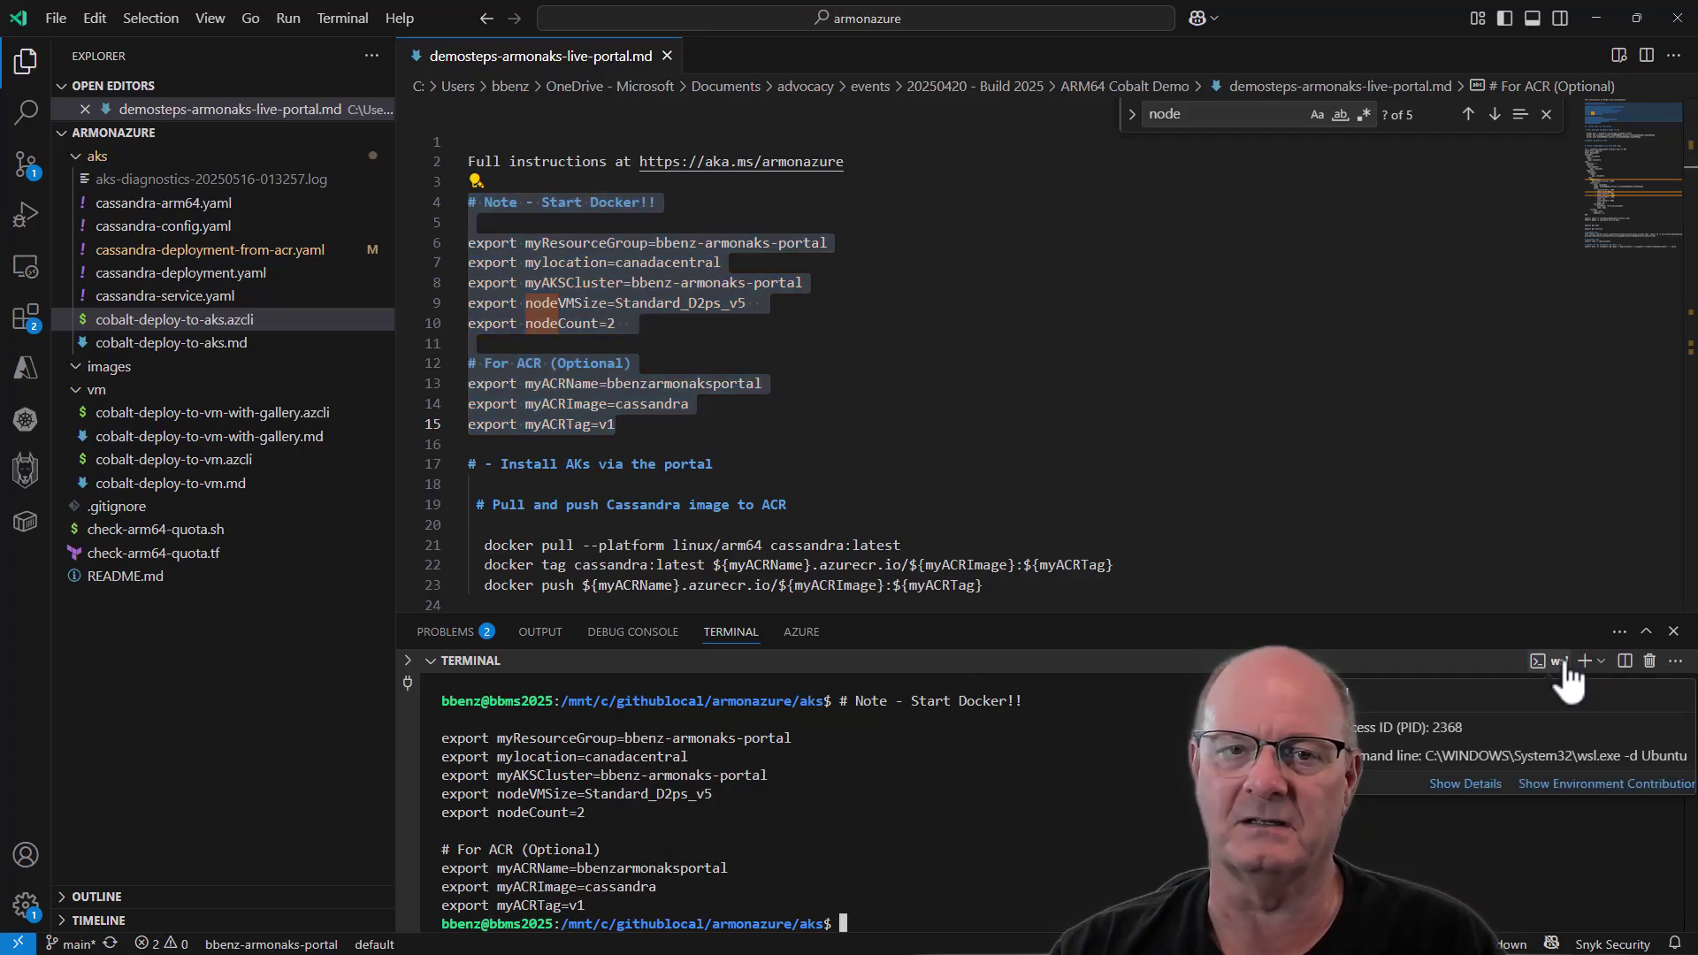
pyautogui.hotkey('ctrl', '=')
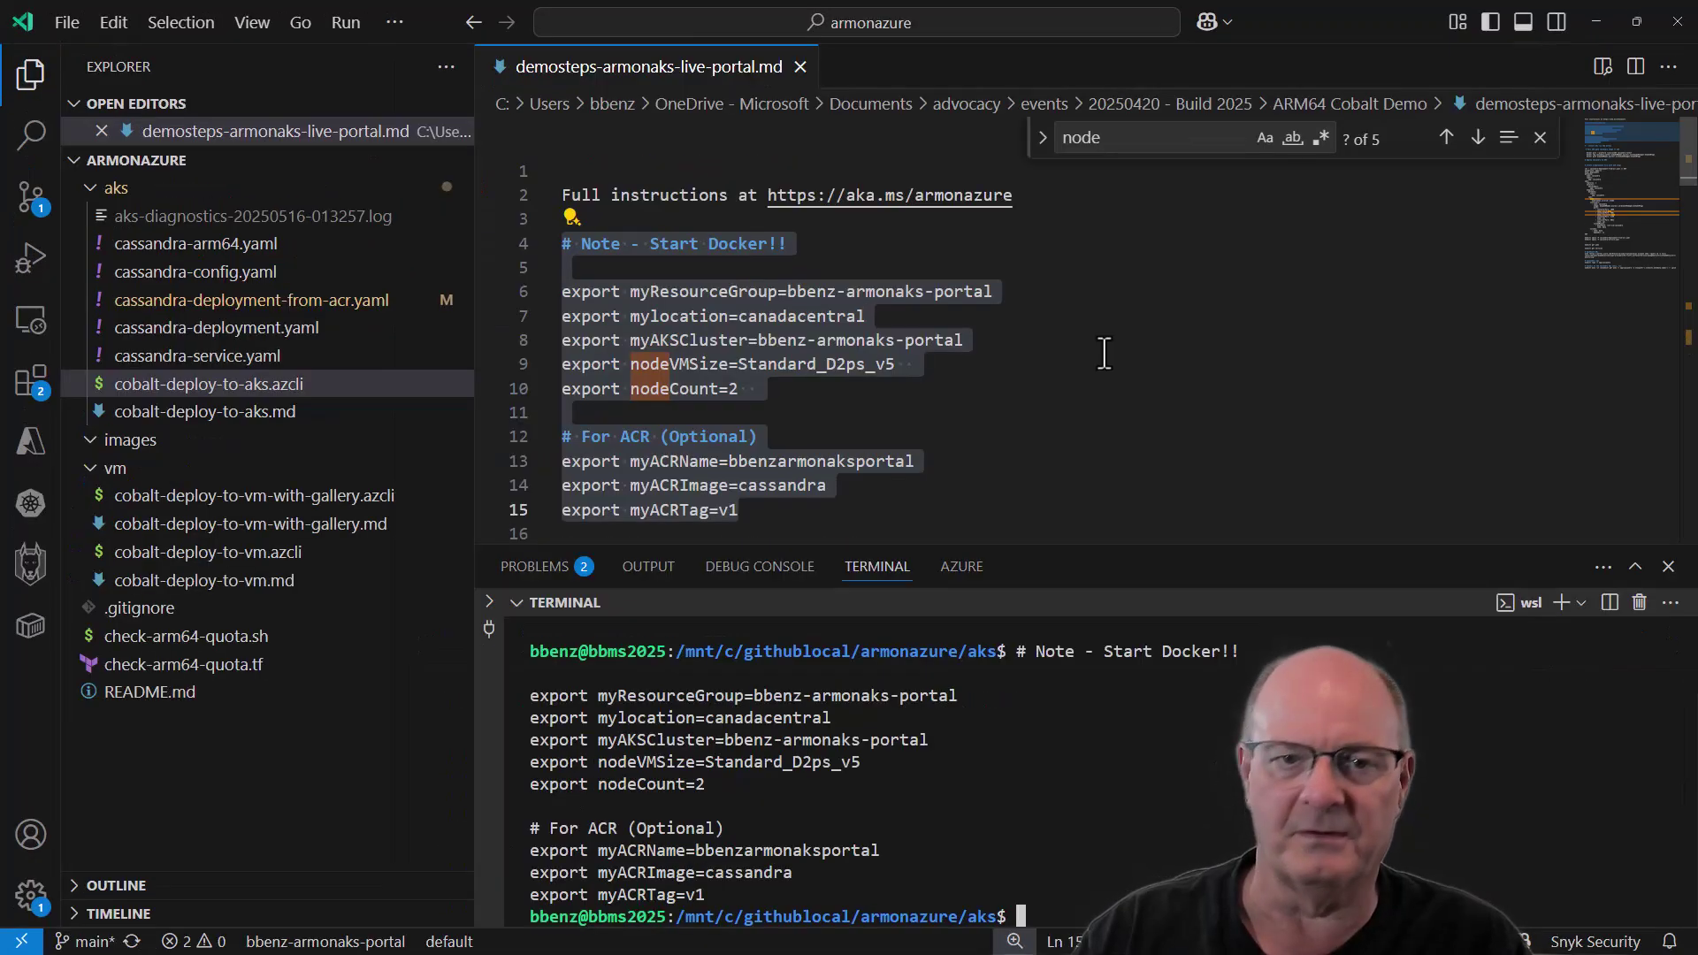
pyautogui.hotkey('ctrl', '=')
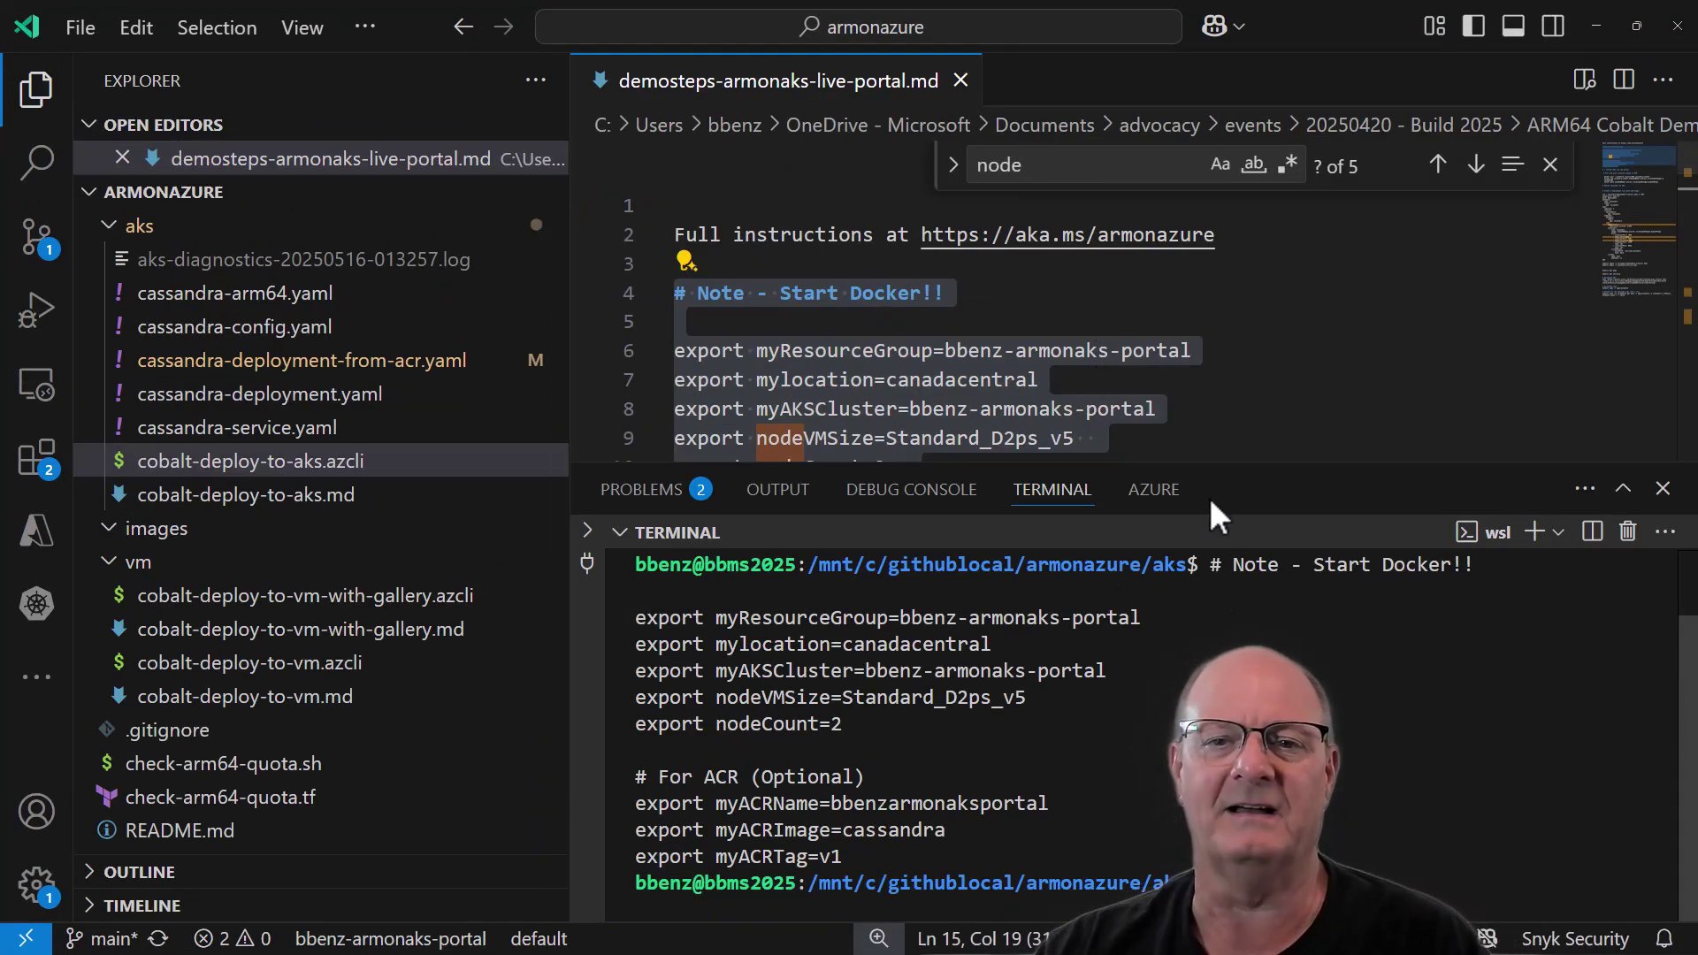
# Run the notes' docker pull --platform linux/arm64 cassandra:latest command in the terminal to pull the Arm64 Cassandra image.
pyautogui.moveTo(1486, 530)
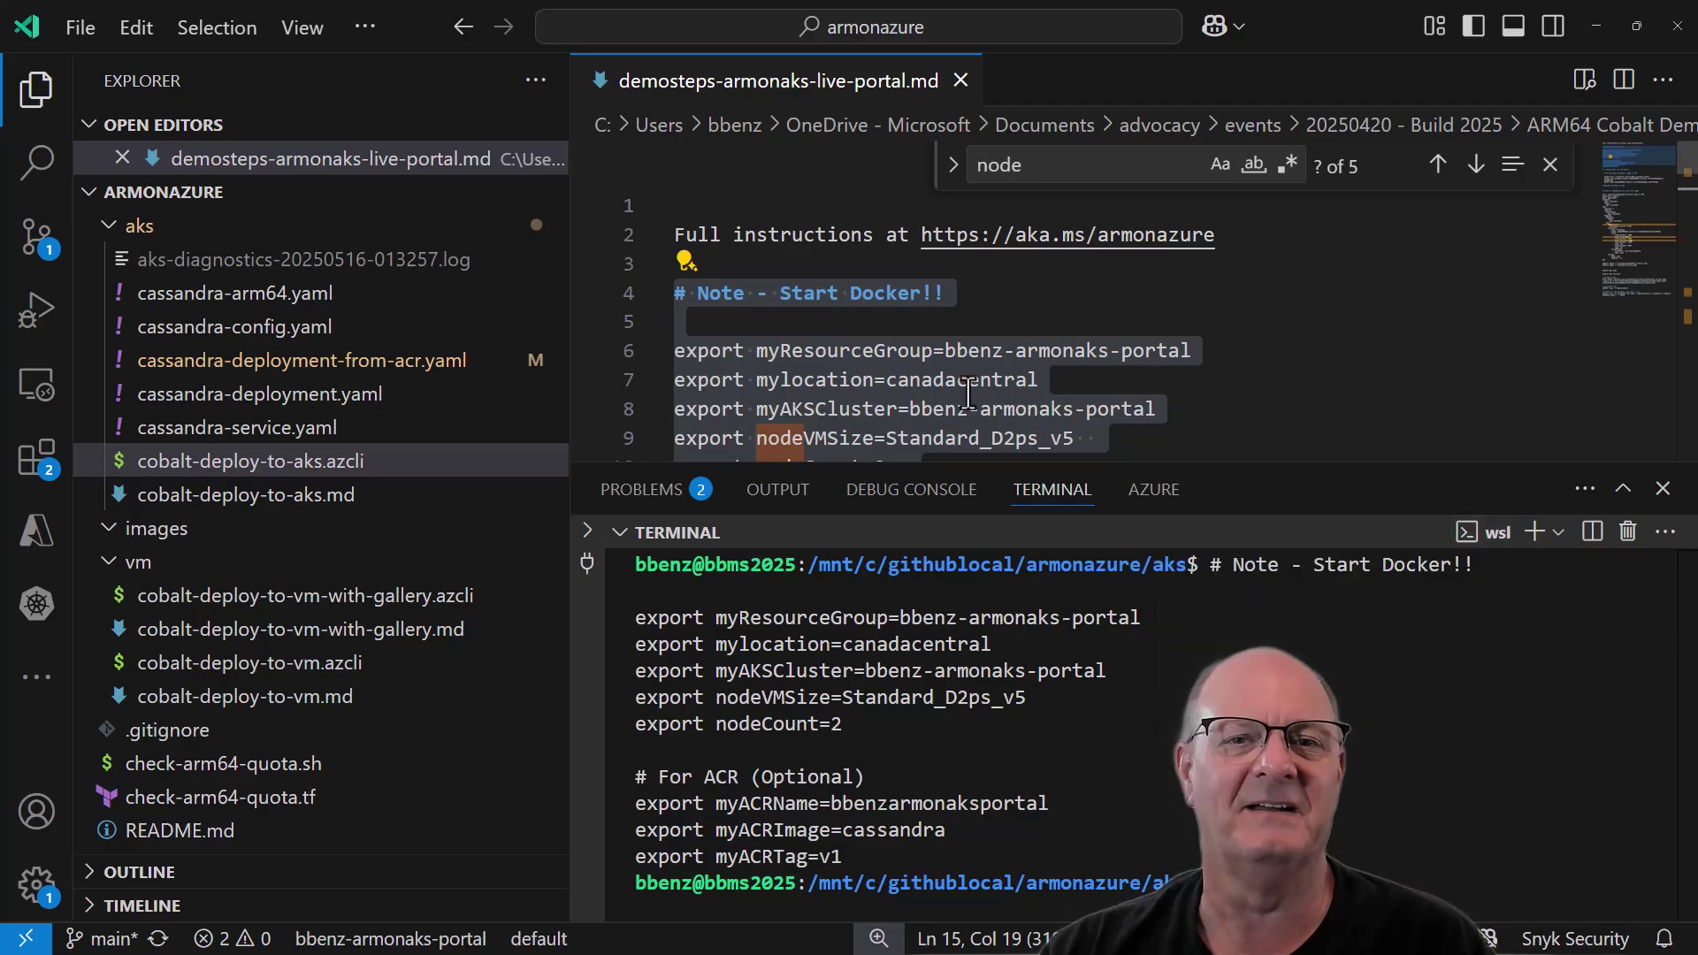
pyautogui.scroll(-3, 945, 301)
pyautogui.scroll(2, 945, 301)
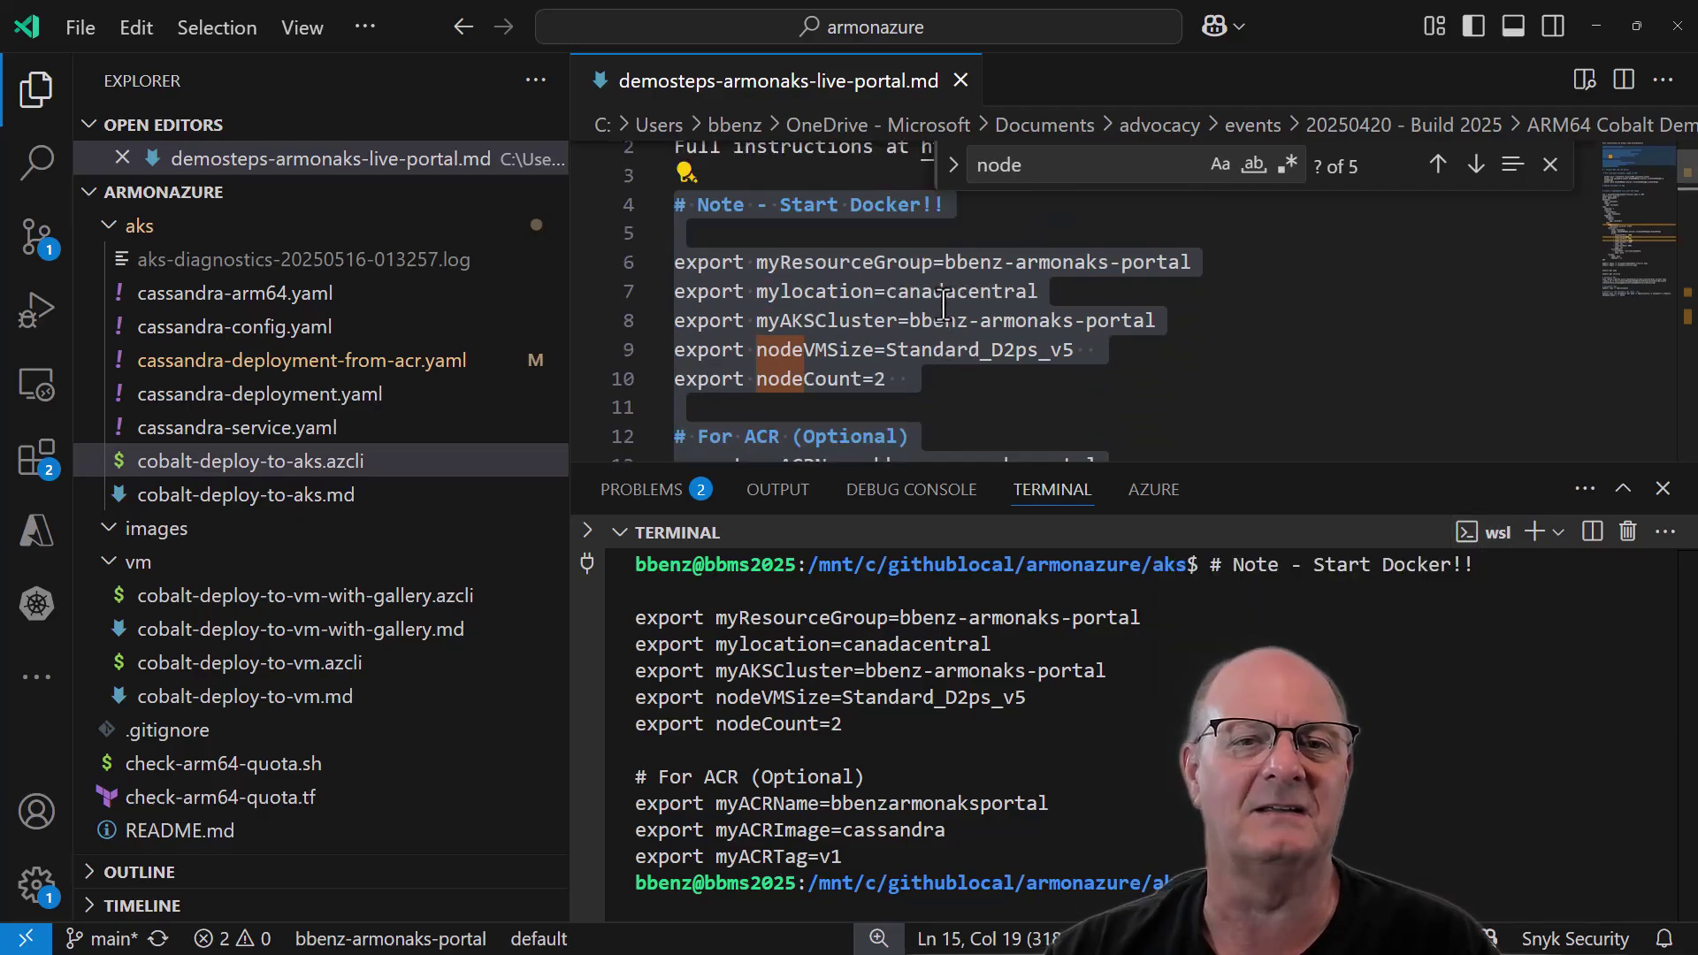
pyautogui.scroll(-4, 945, 302)
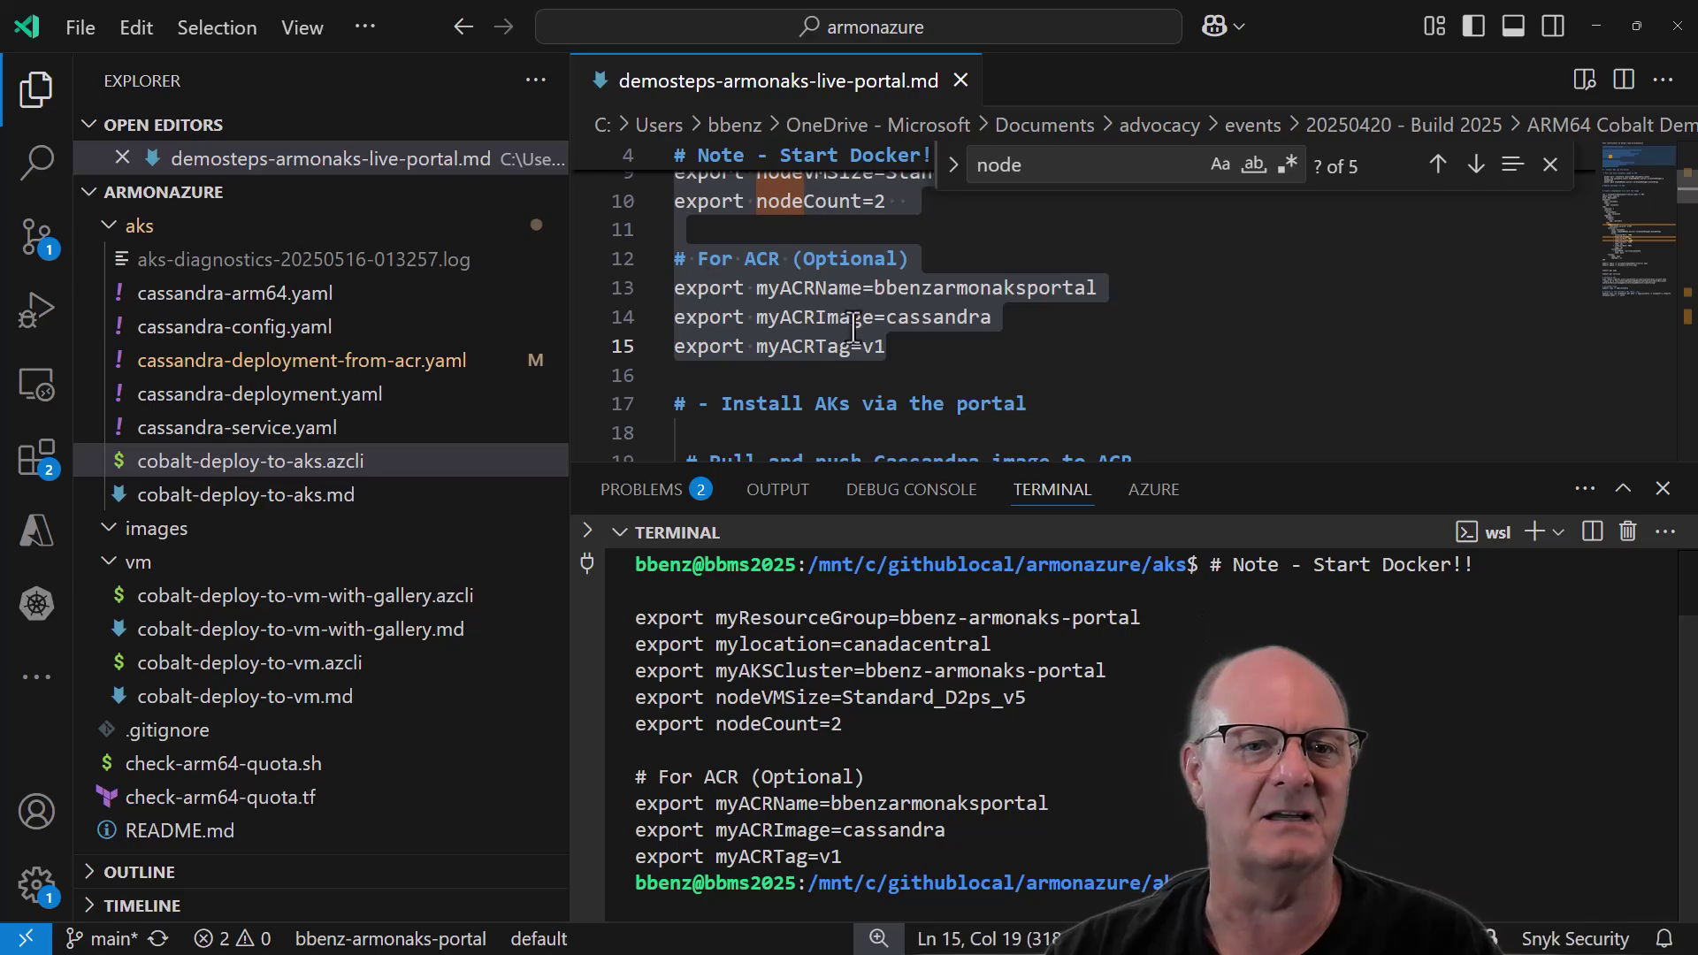
pyautogui.scroll(-2, 986, 337)
pyautogui.scroll(-2, 983, 334)
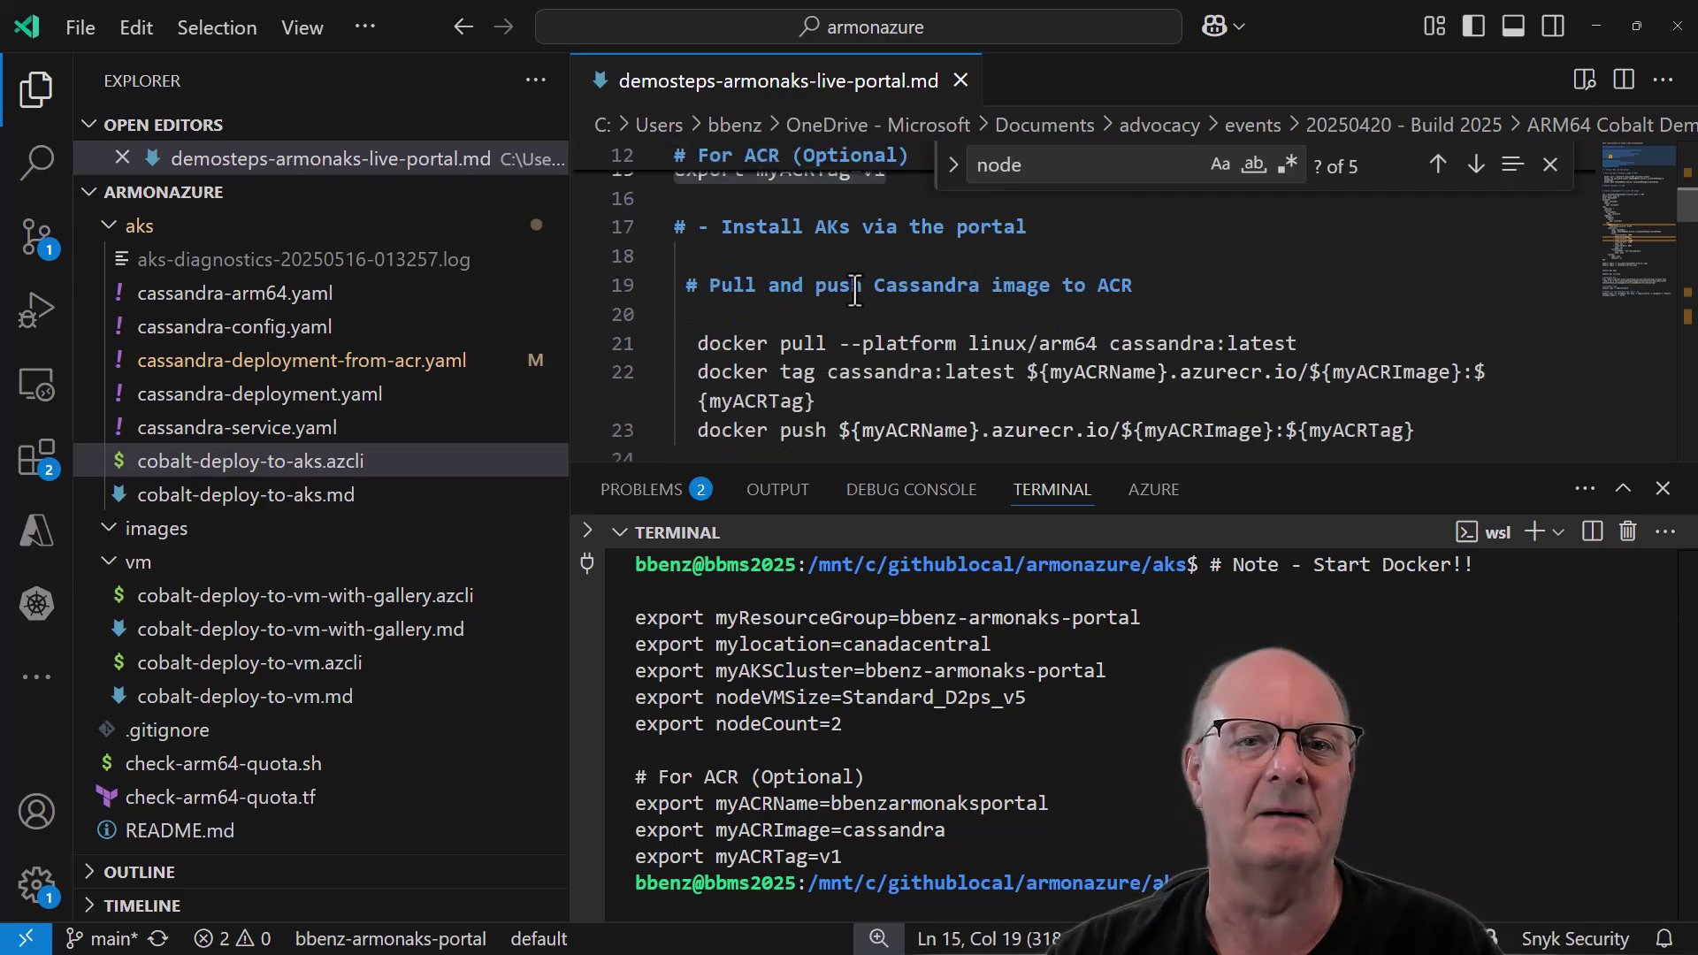
pyautogui.scroll(2, 796, 274)
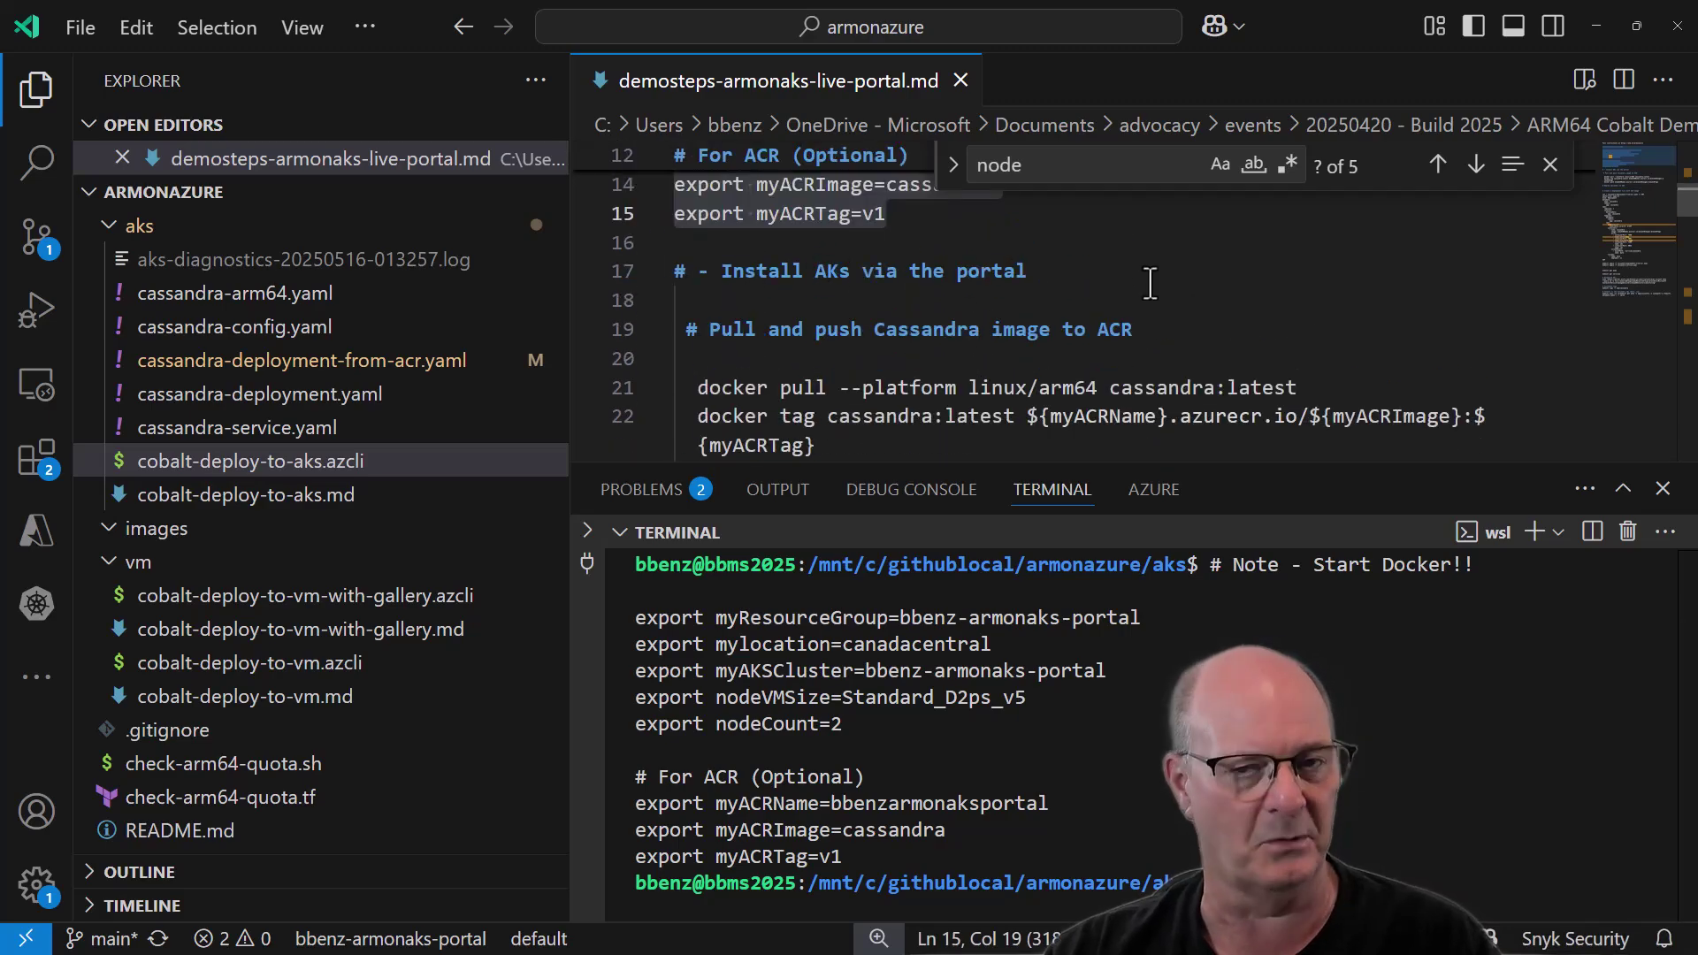
pyautogui.scroll(-2, 731, 295)
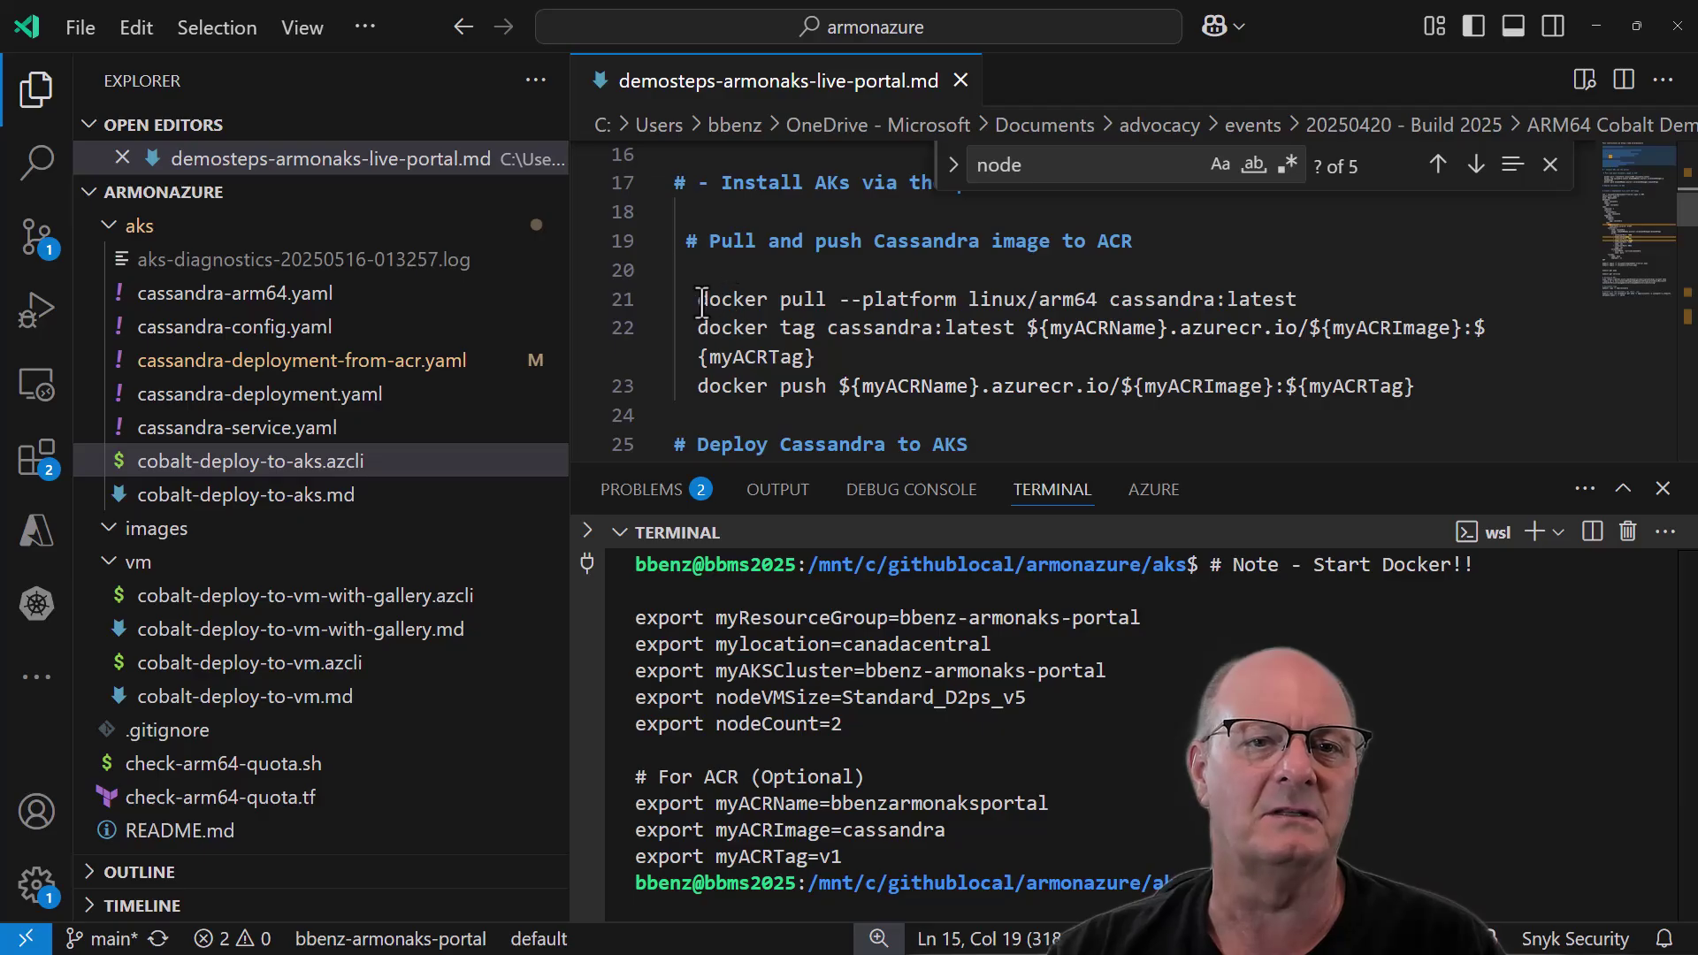
pyautogui.click(706, 298)
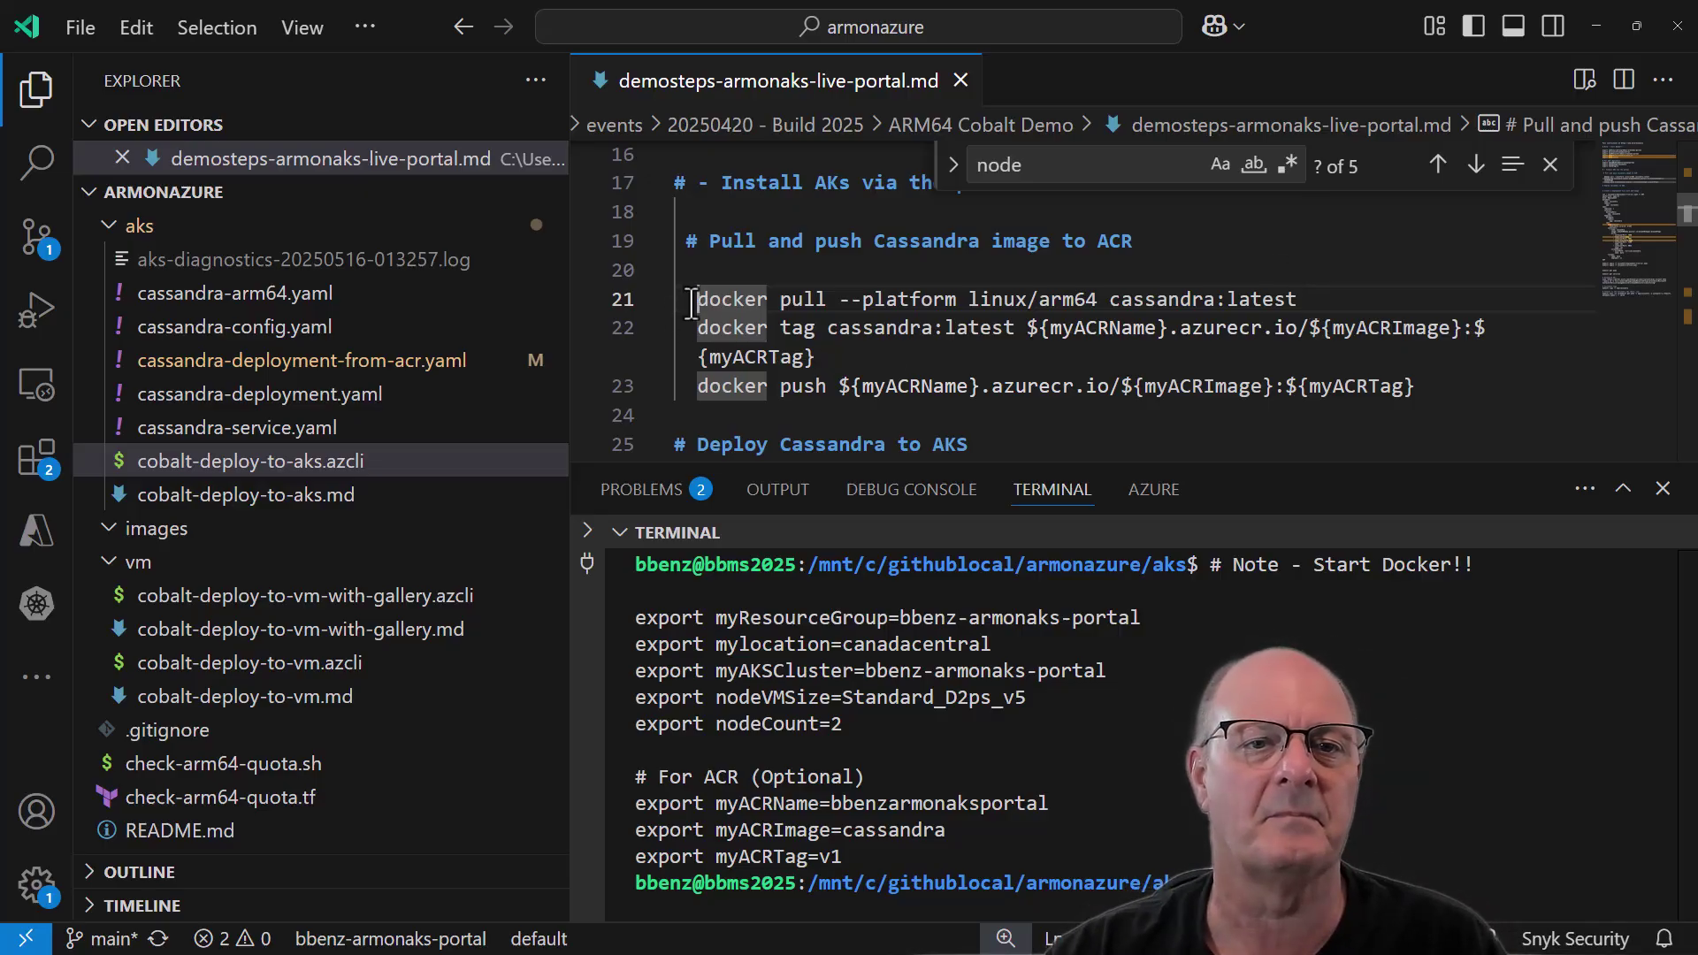
pyautogui.moveTo(693, 305); pyautogui.dragTo(1379, 308)
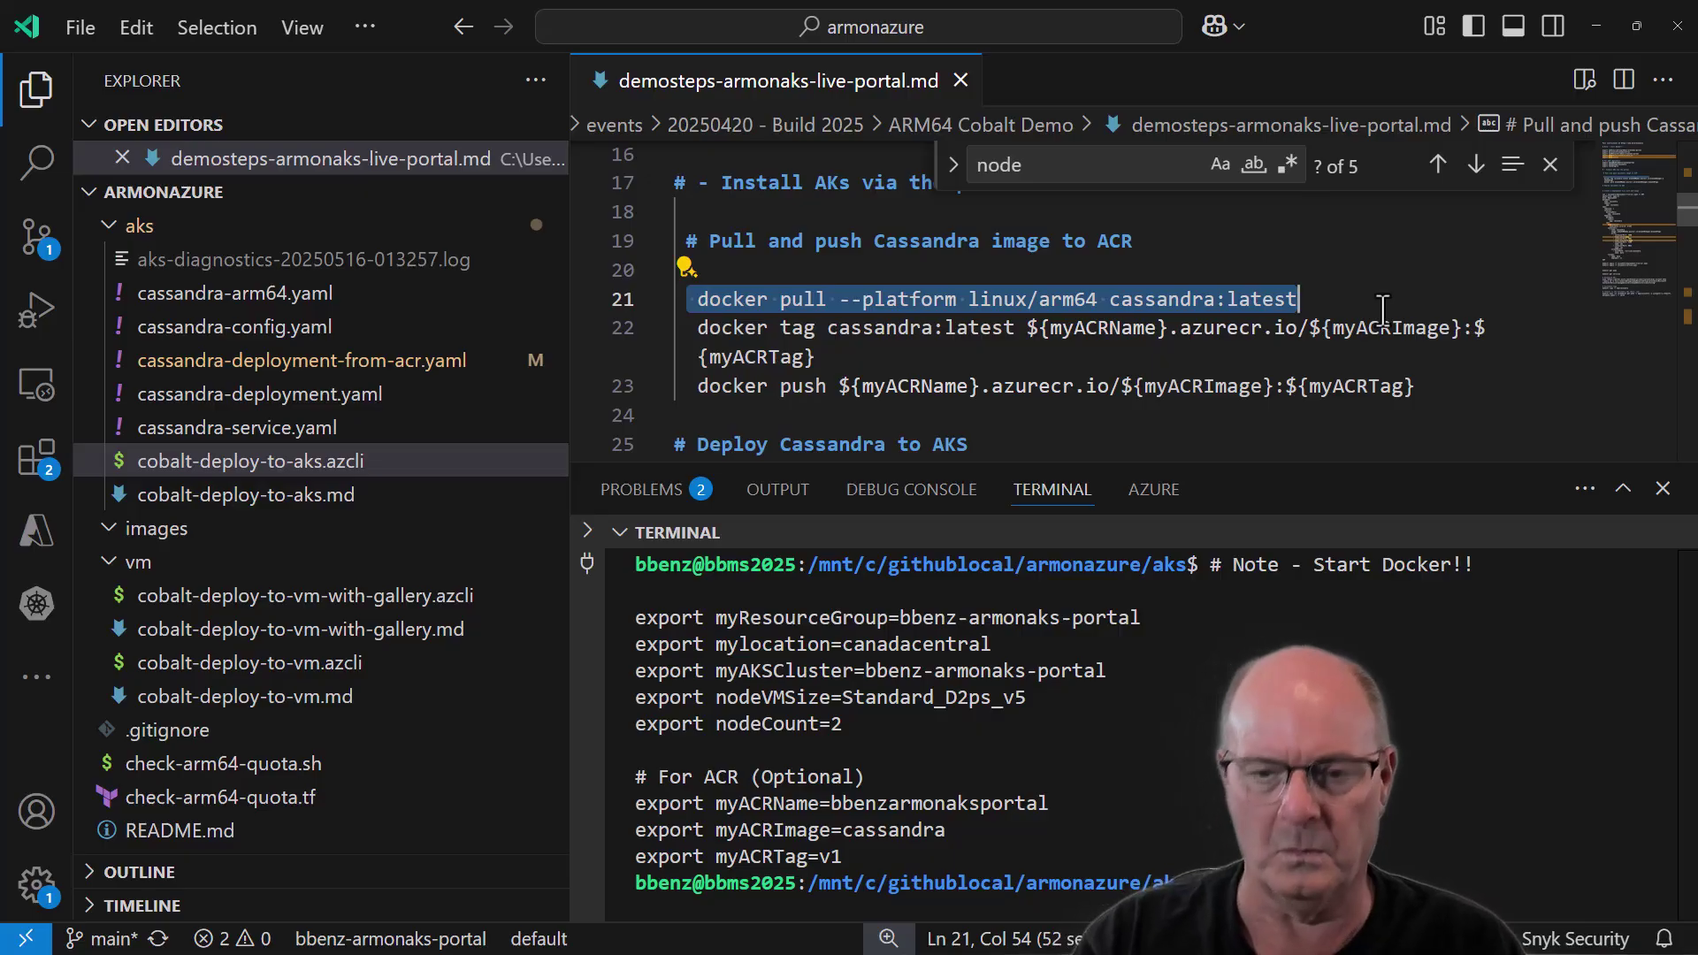
pyautogui.hotkey('ctrl', 'shift', 'Return')
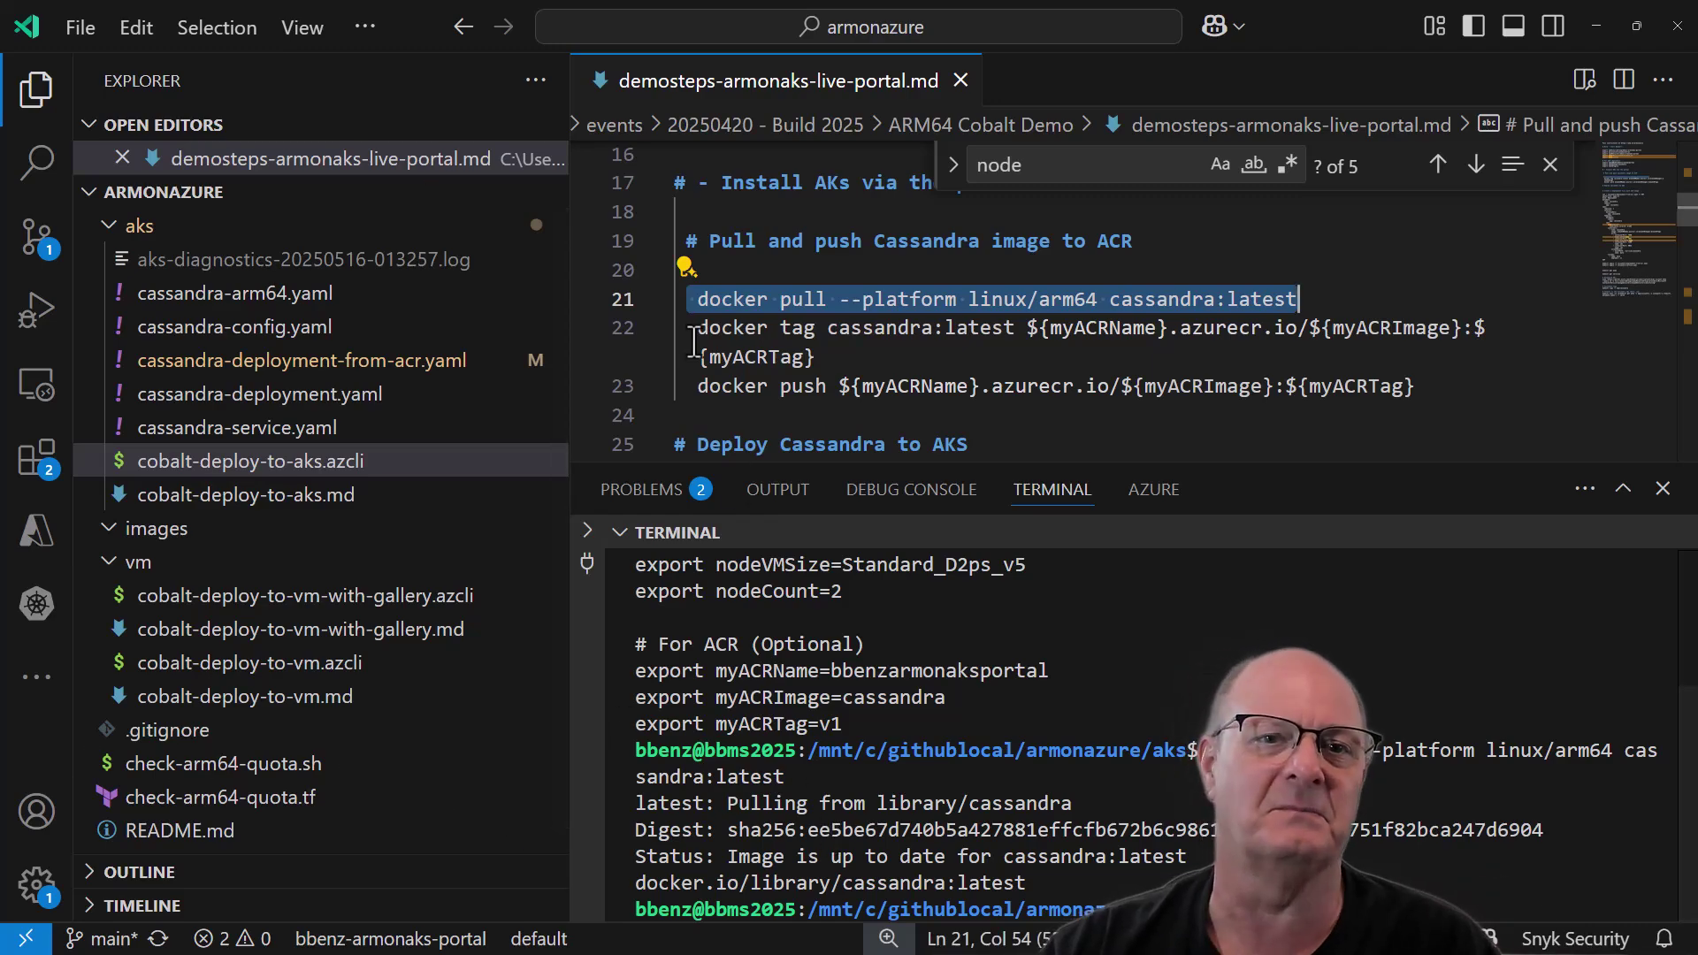
# Run the notes' docker tag and docker push commands to send cassandra:latest to ${myACRName}.azurecr.io/${myACRImage}:${myACRTag}.
pyautogui.moveTo(696, 331); pyautogui.dragTo(834, 359)
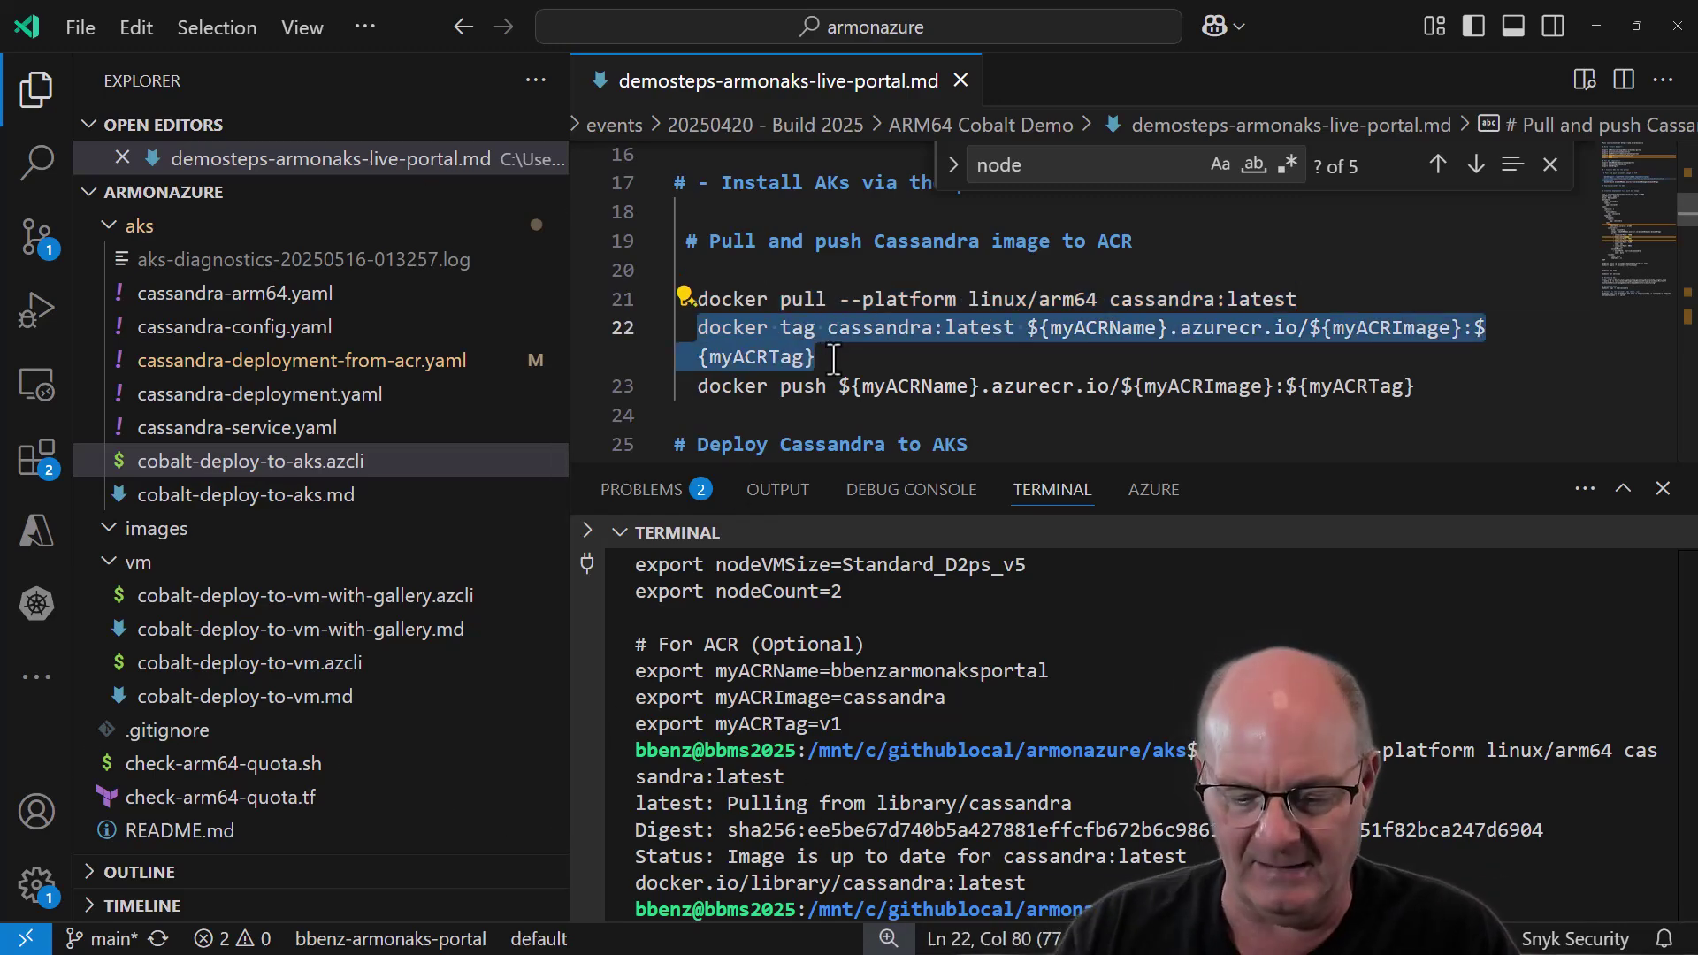
pyautogui.hotkey('ctrl', 'shift', 'Return')
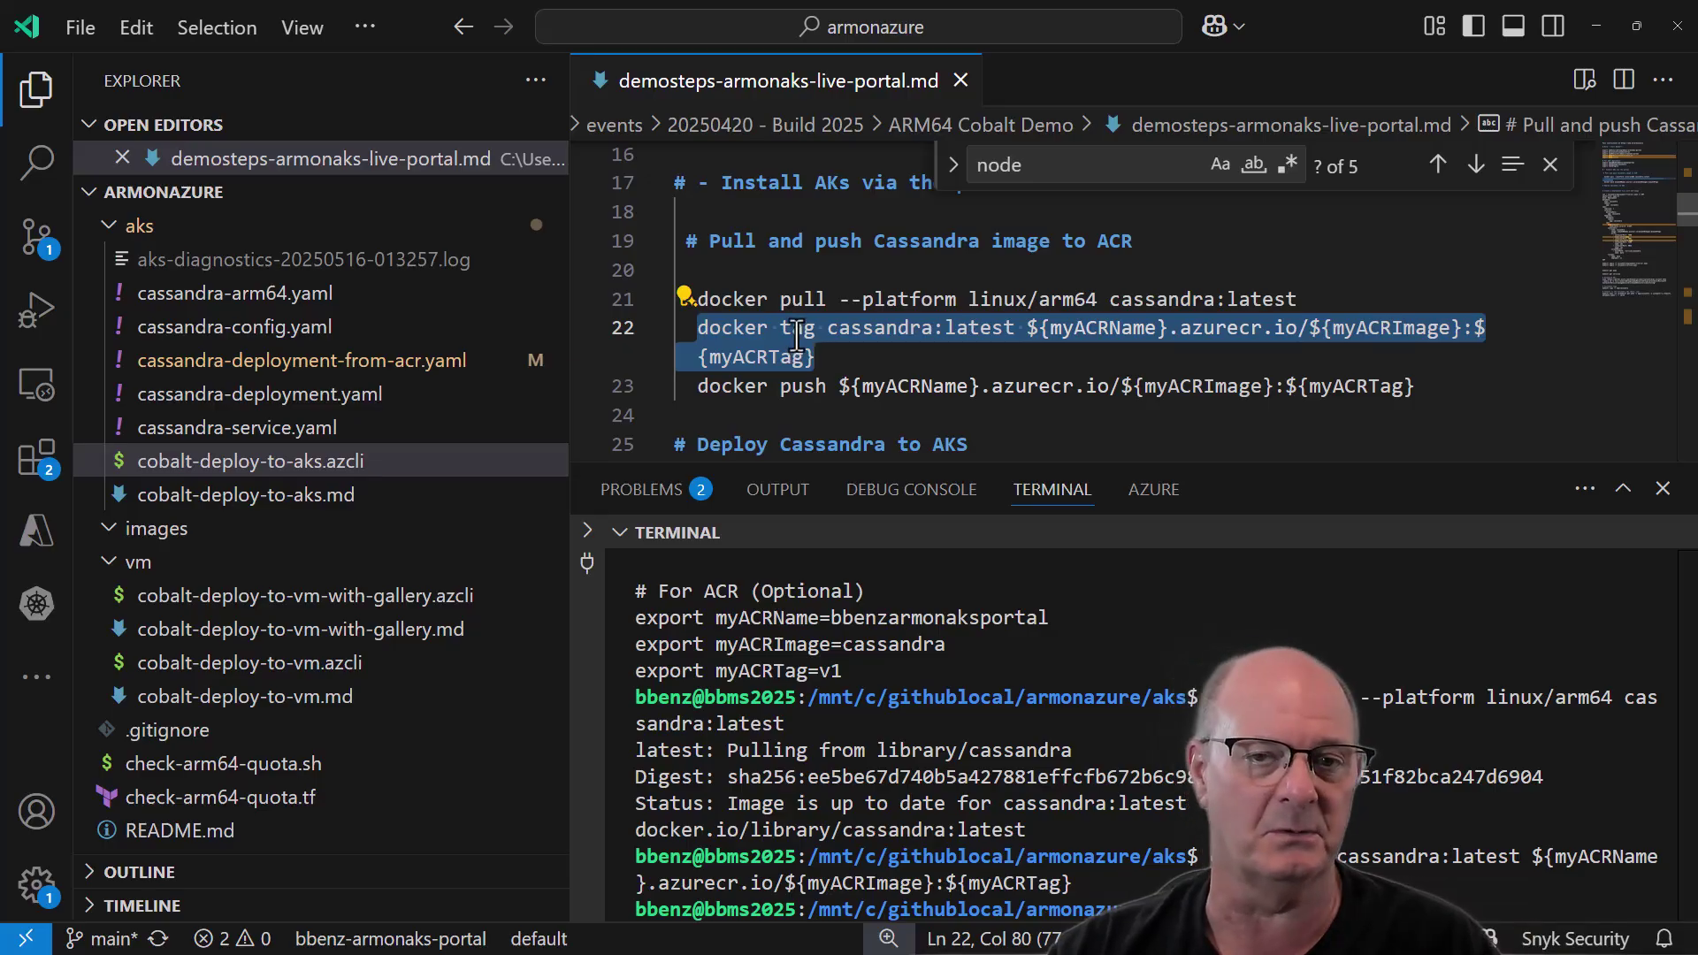
pyautogui.click(699, 387)
pyautogui.click(1483, 375)
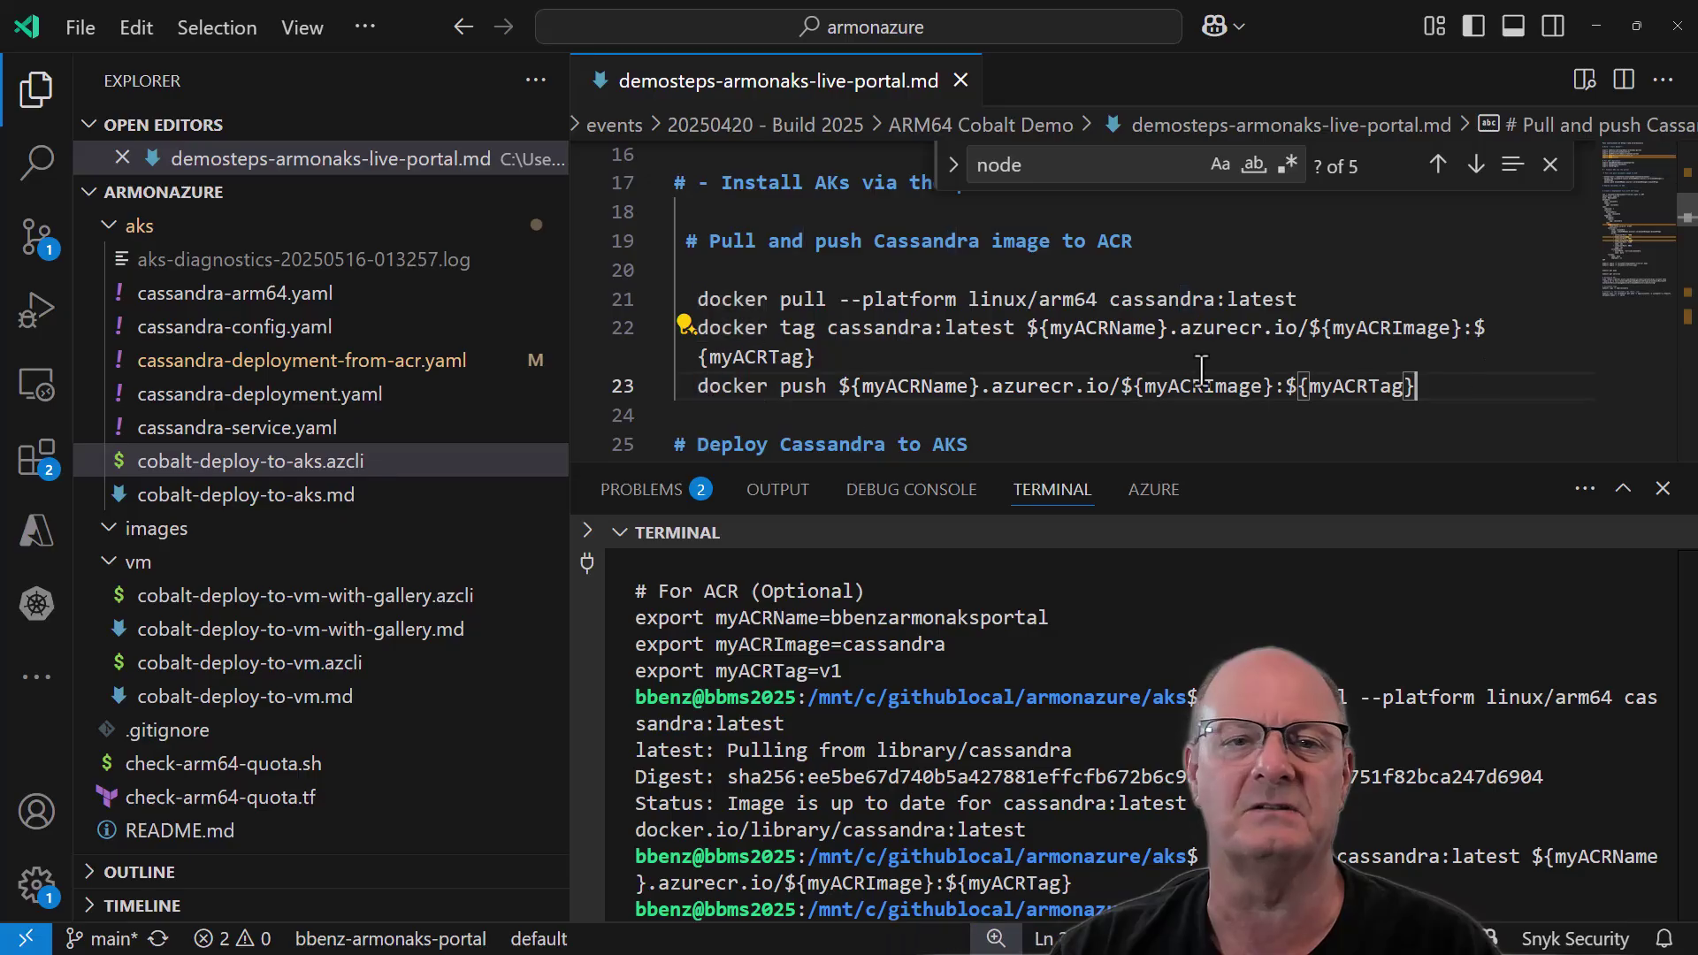
pyautogui.click(696, 387)
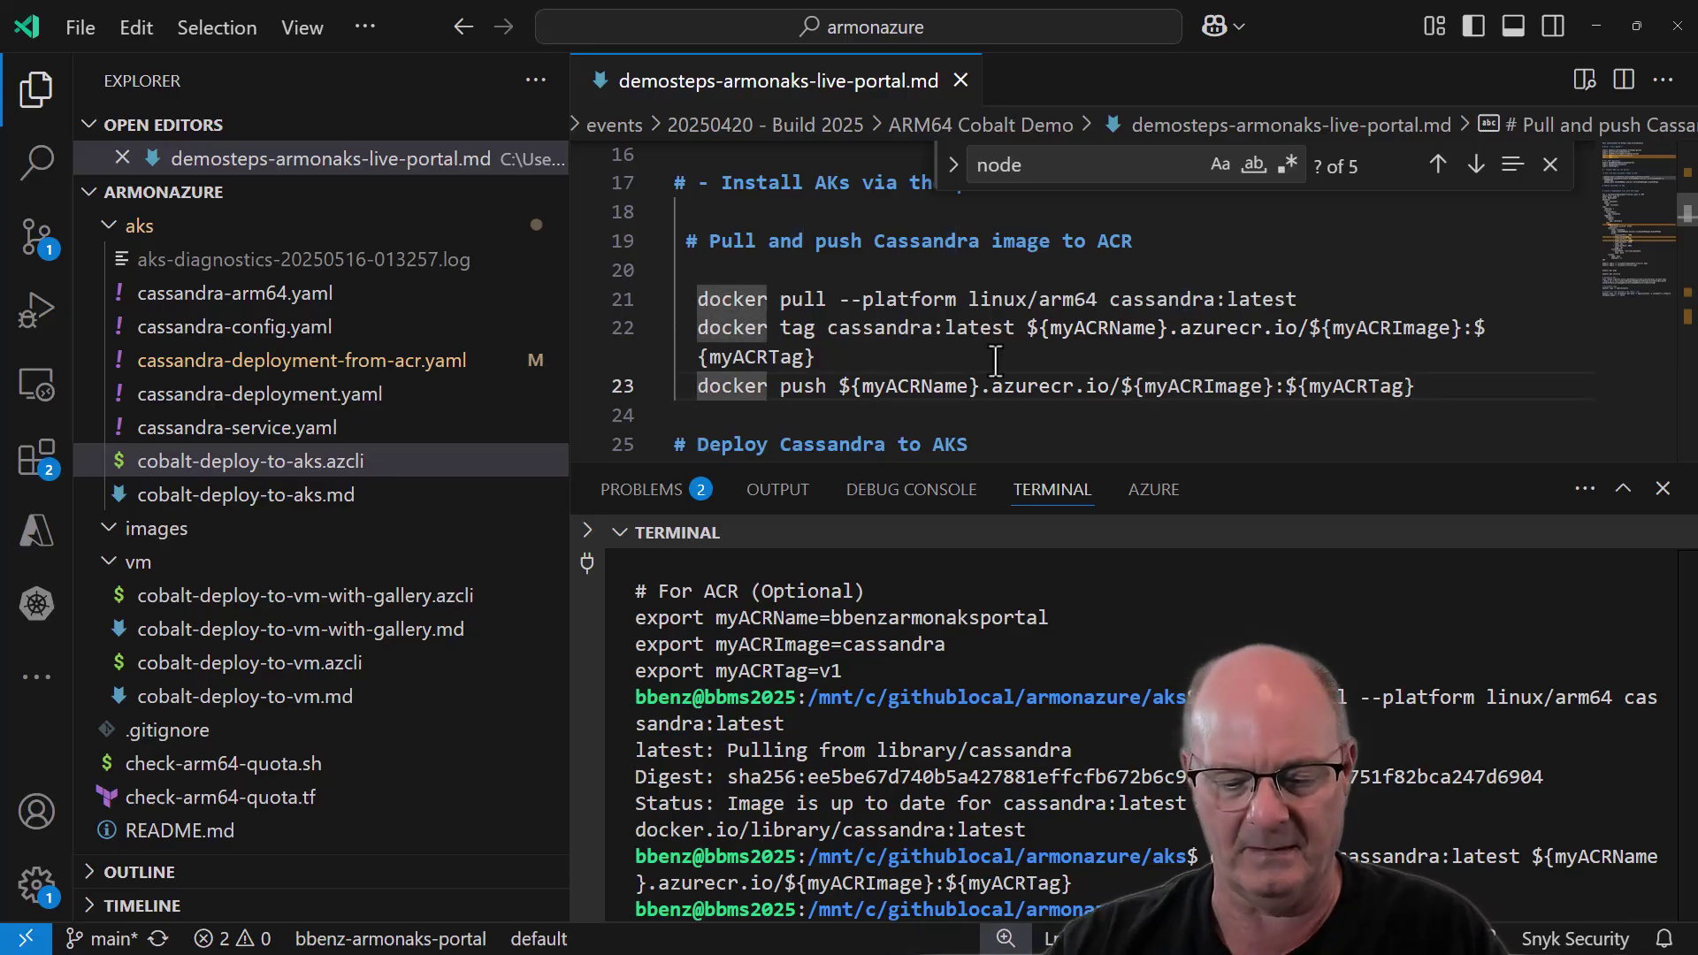
pyautogui.hotkey('shift', 'End')
pyautogui.scroll(-1, 996, 361)
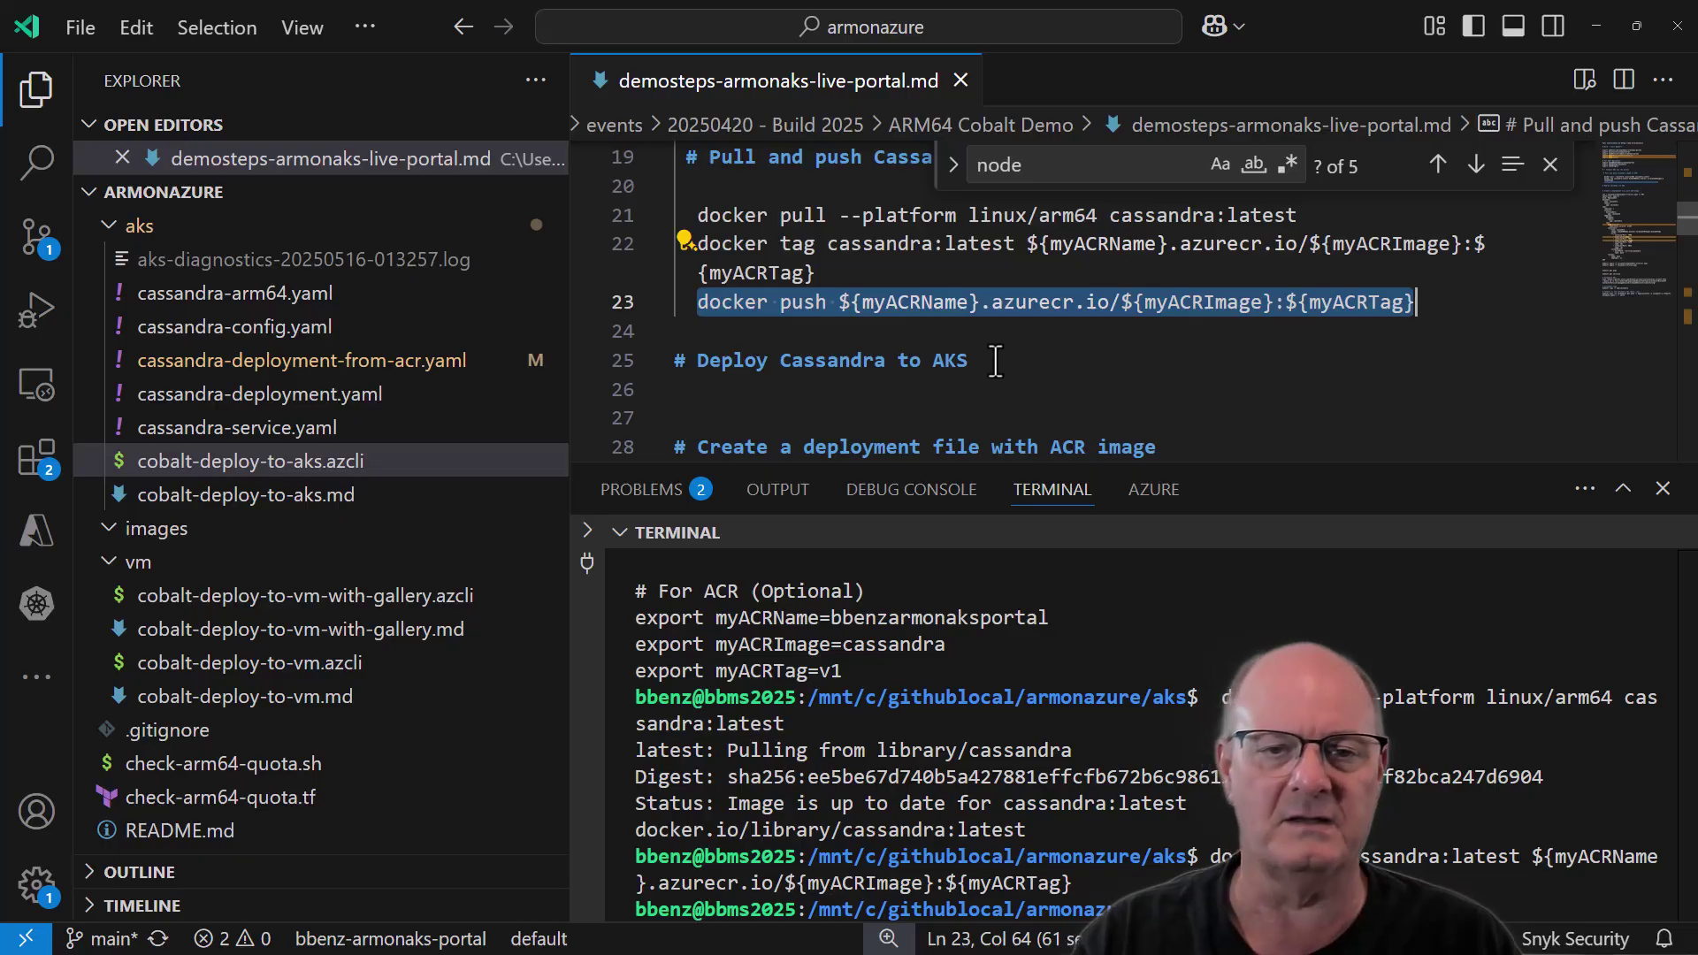
pyautogui.hotkey('ctrl', 'shift', 'r')
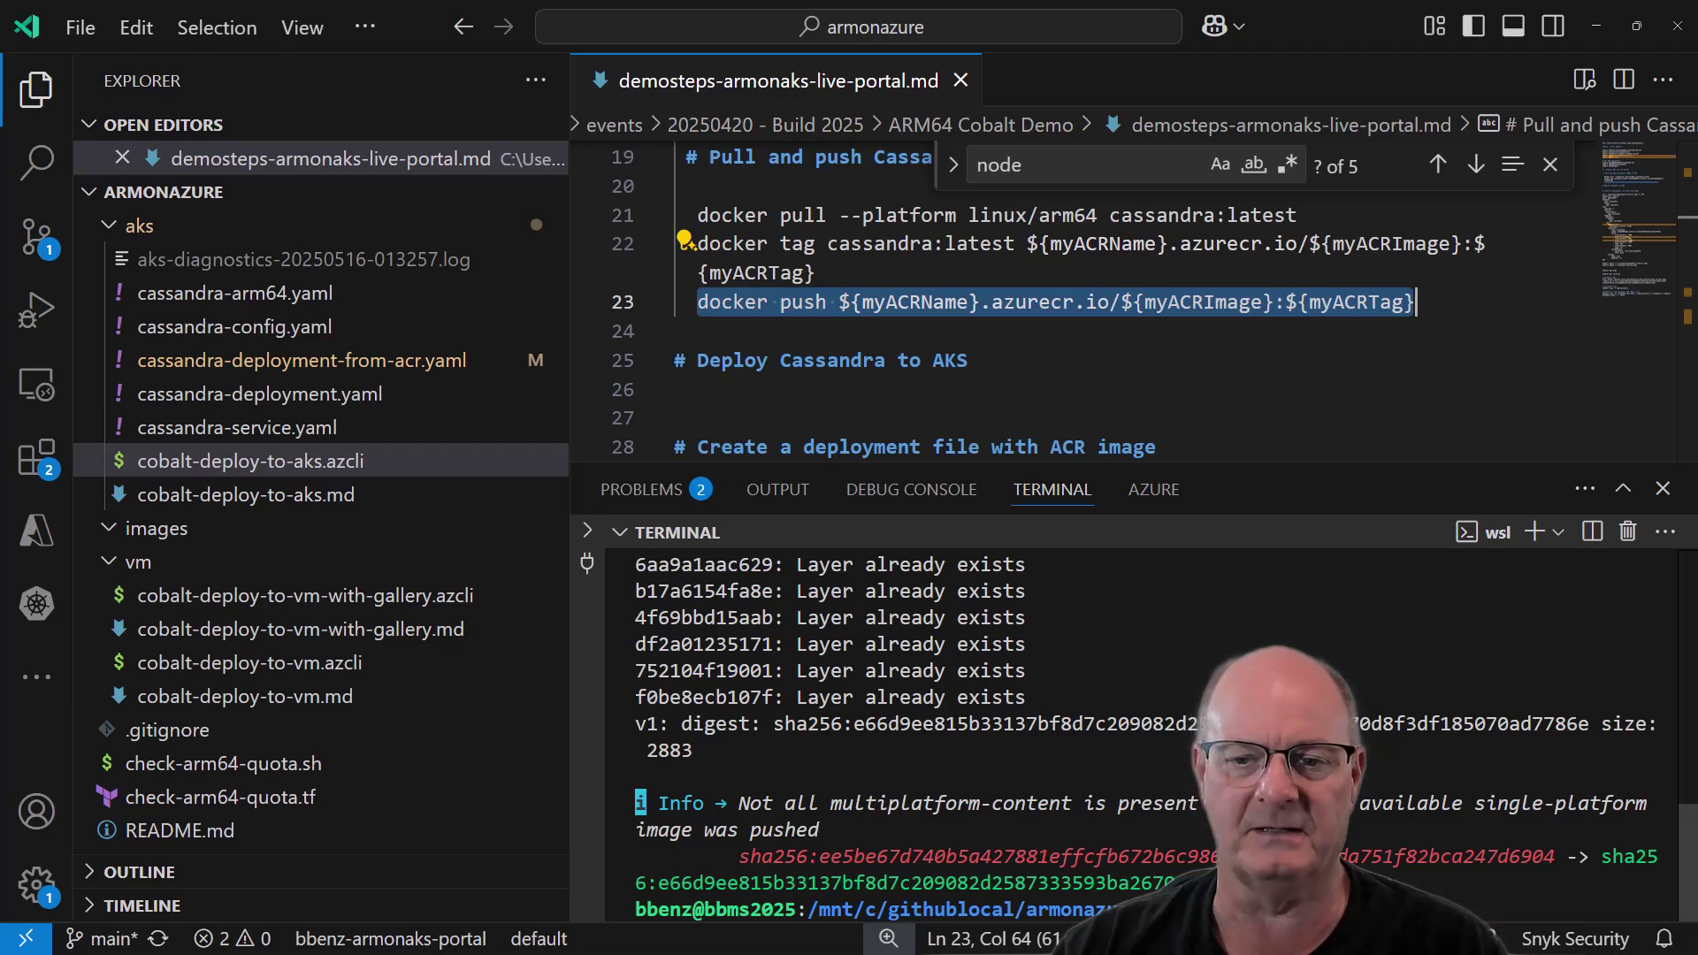
pyautogui.click(1273, 796)
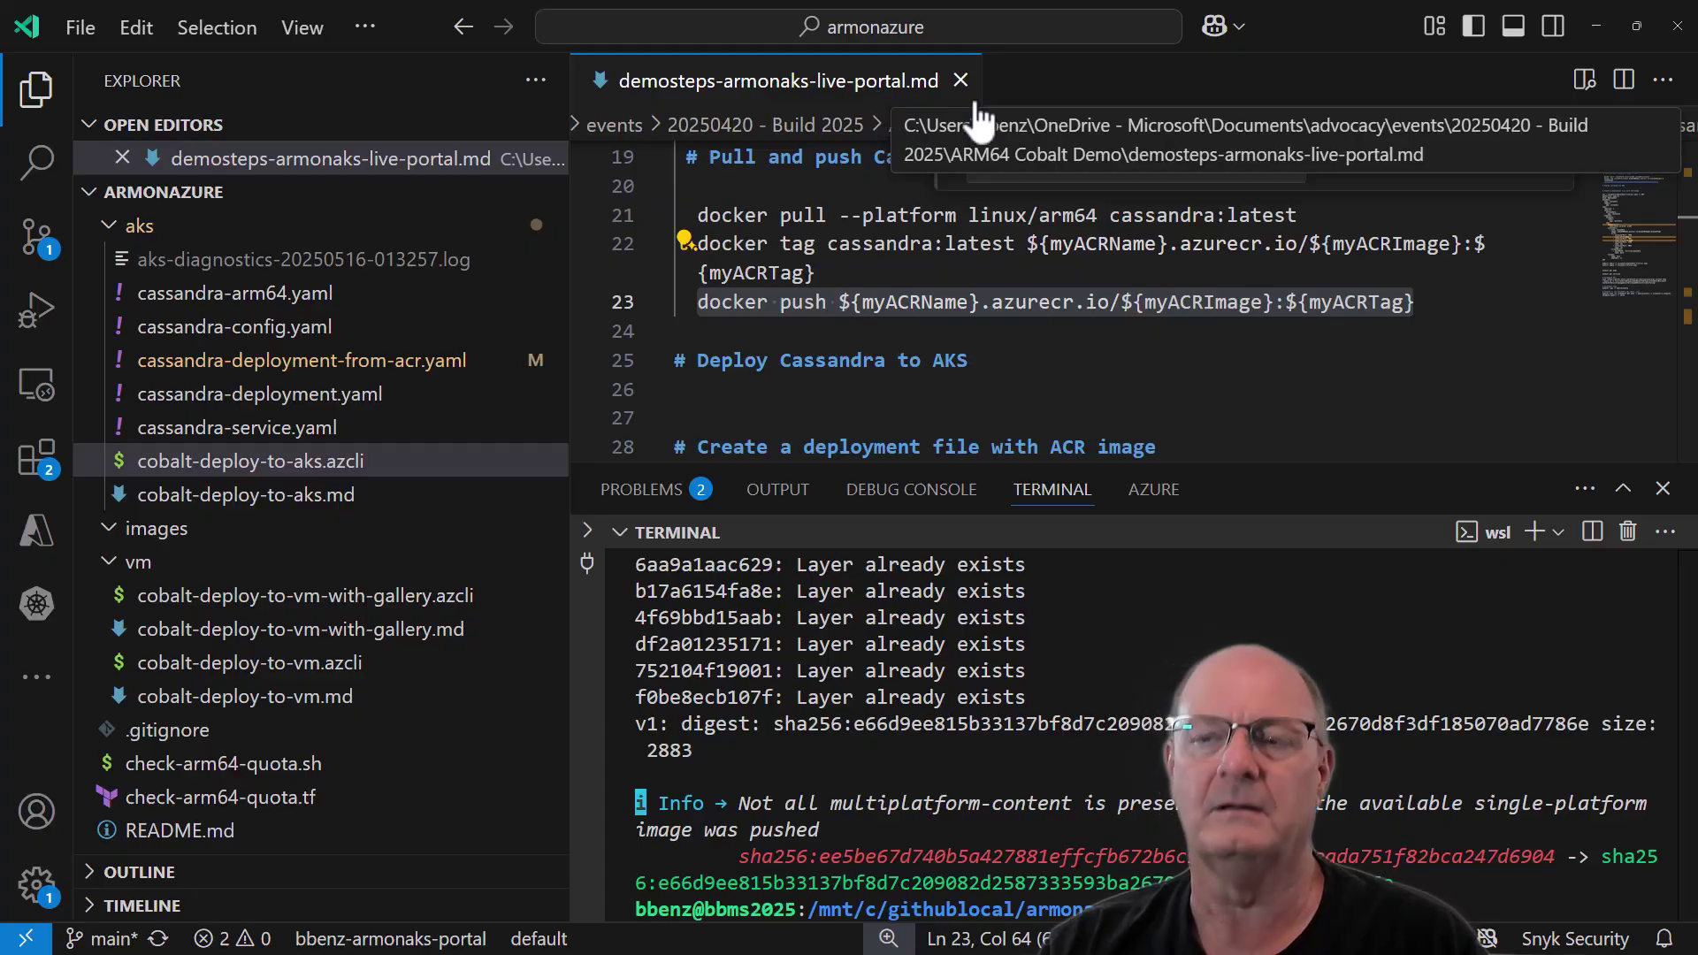
# Switch to the Azure portal and check the tags of the container registry's cassandra repository, then return to the resource group.
pyautogui.hotkey('alt', 'Tab')
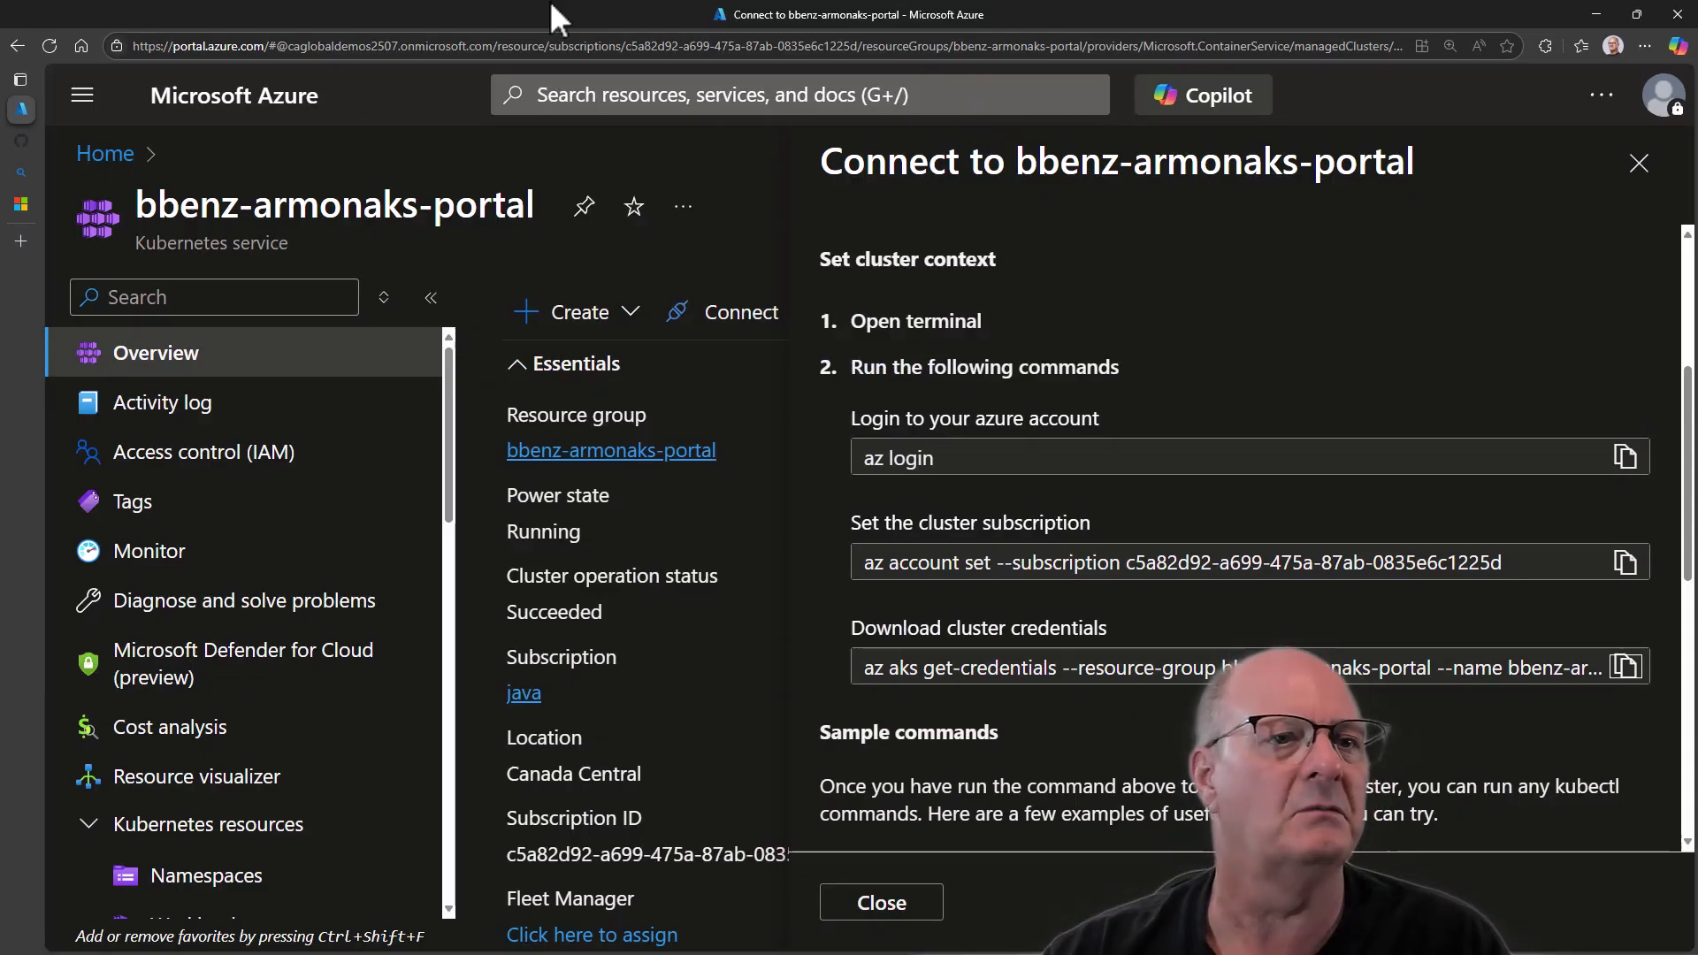
pyautogui.click(17, 46)
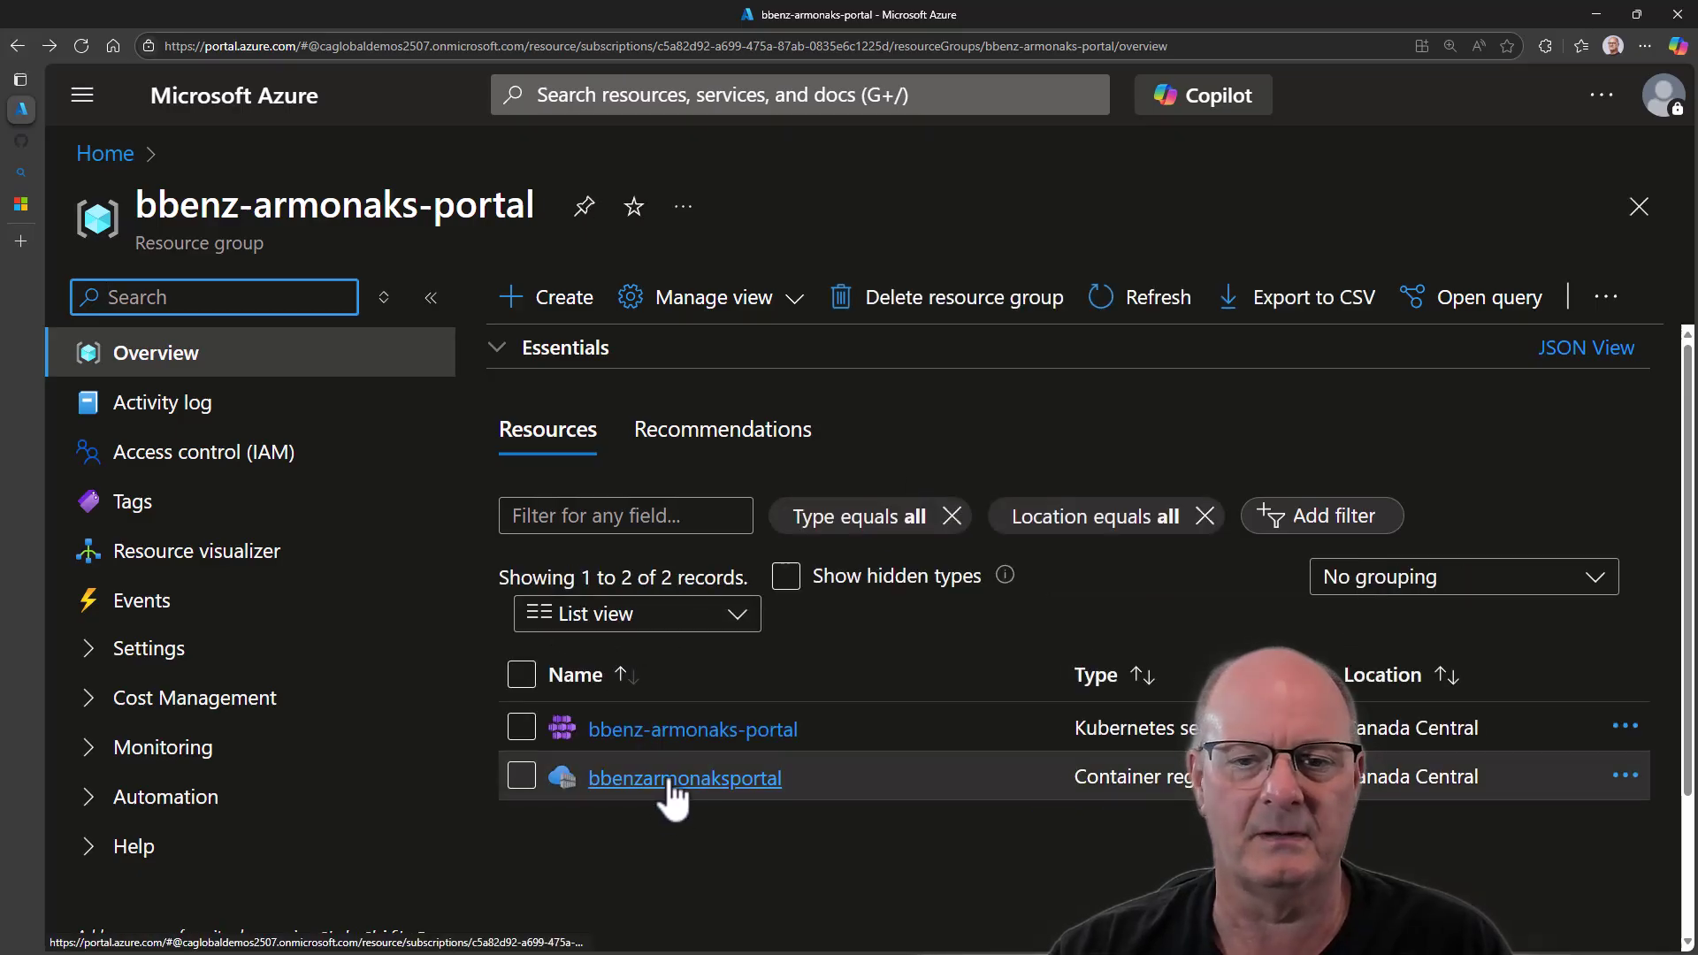
pyautogui.click(675, 780)
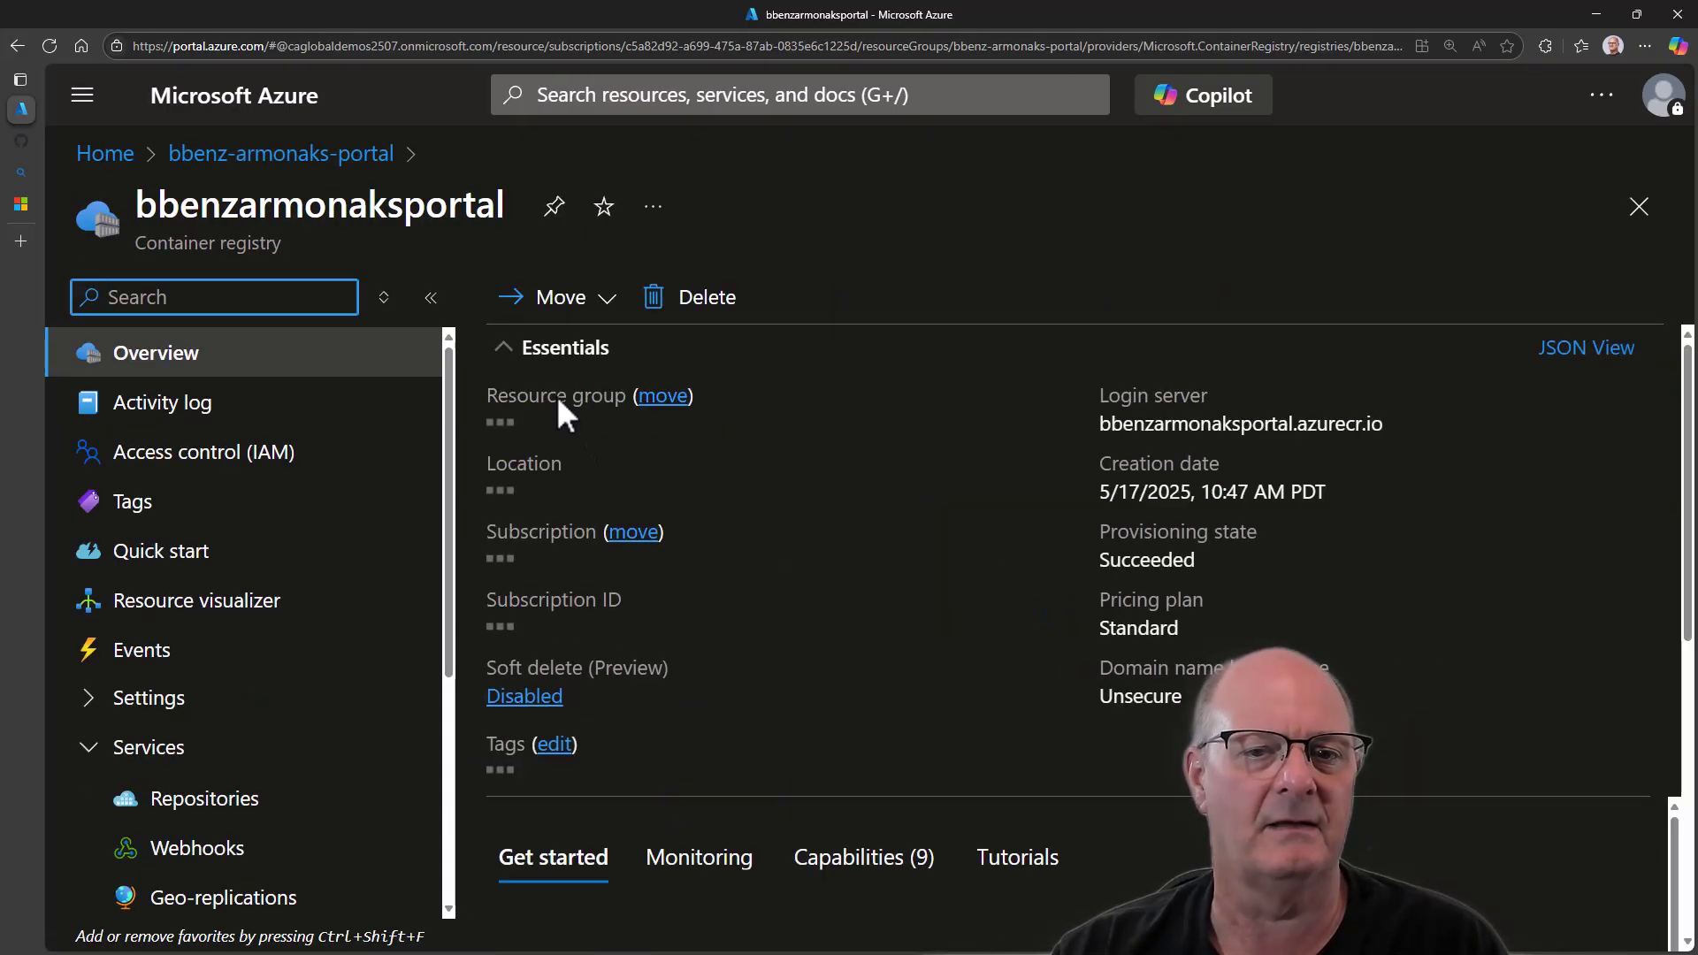
pyautogui.scroll(-3, 228, 599)
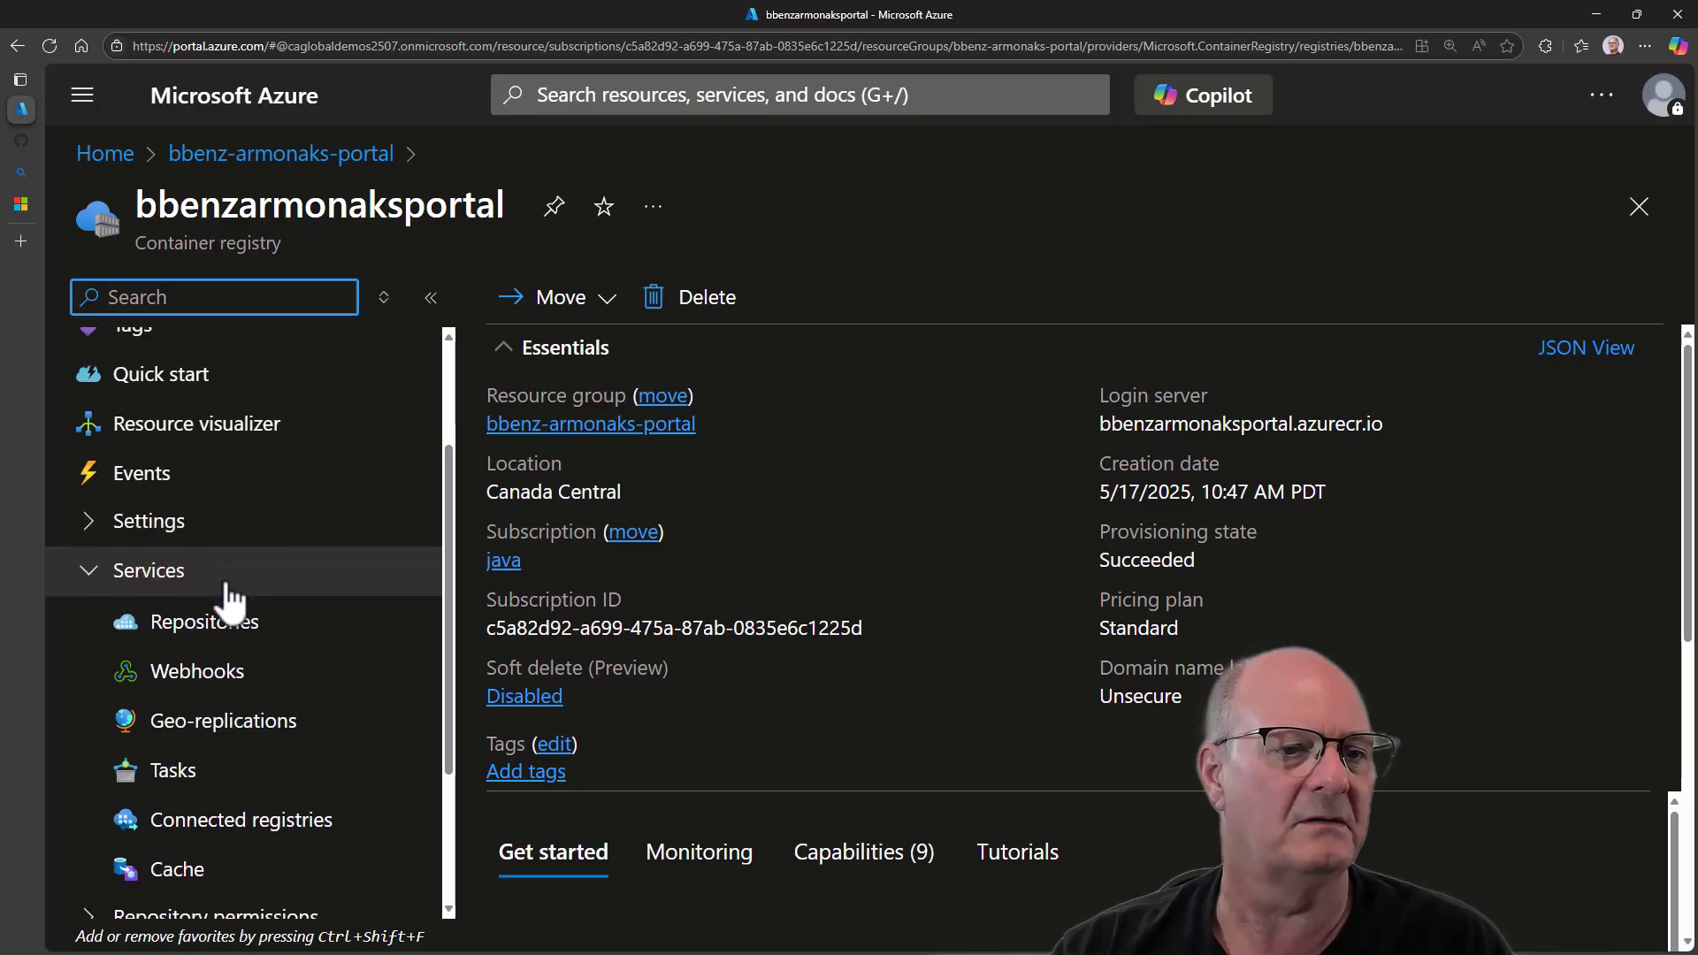
pyautogui.click(219, 619)
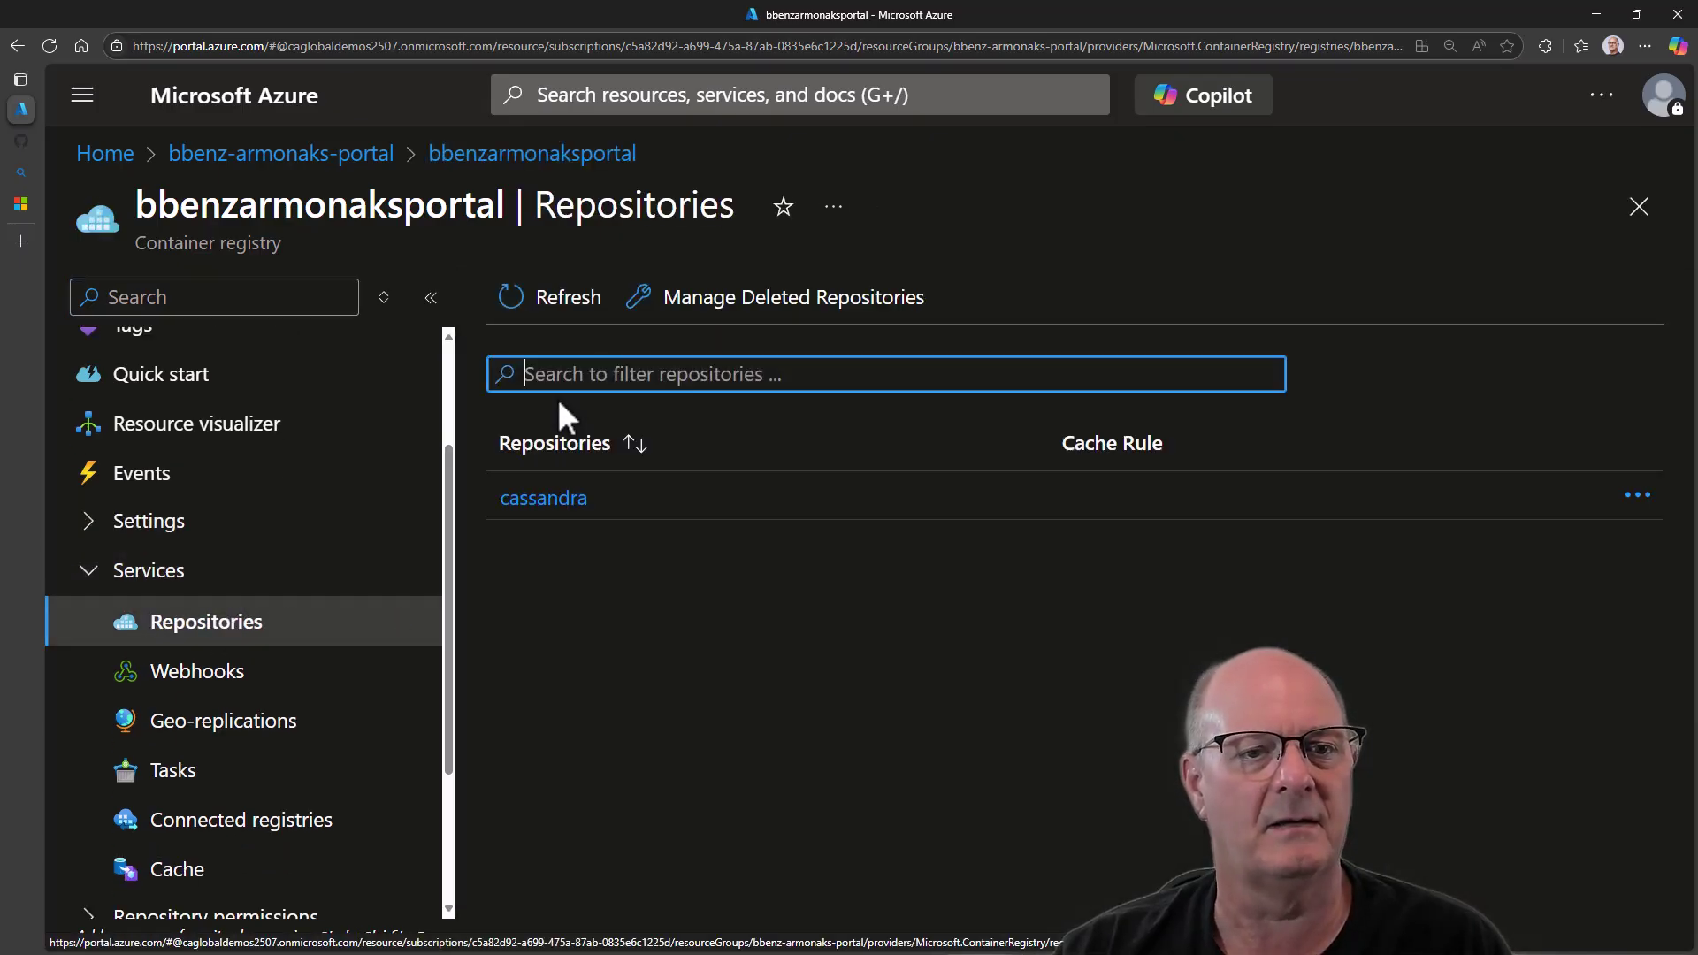
pyautogui.click(545, 496)
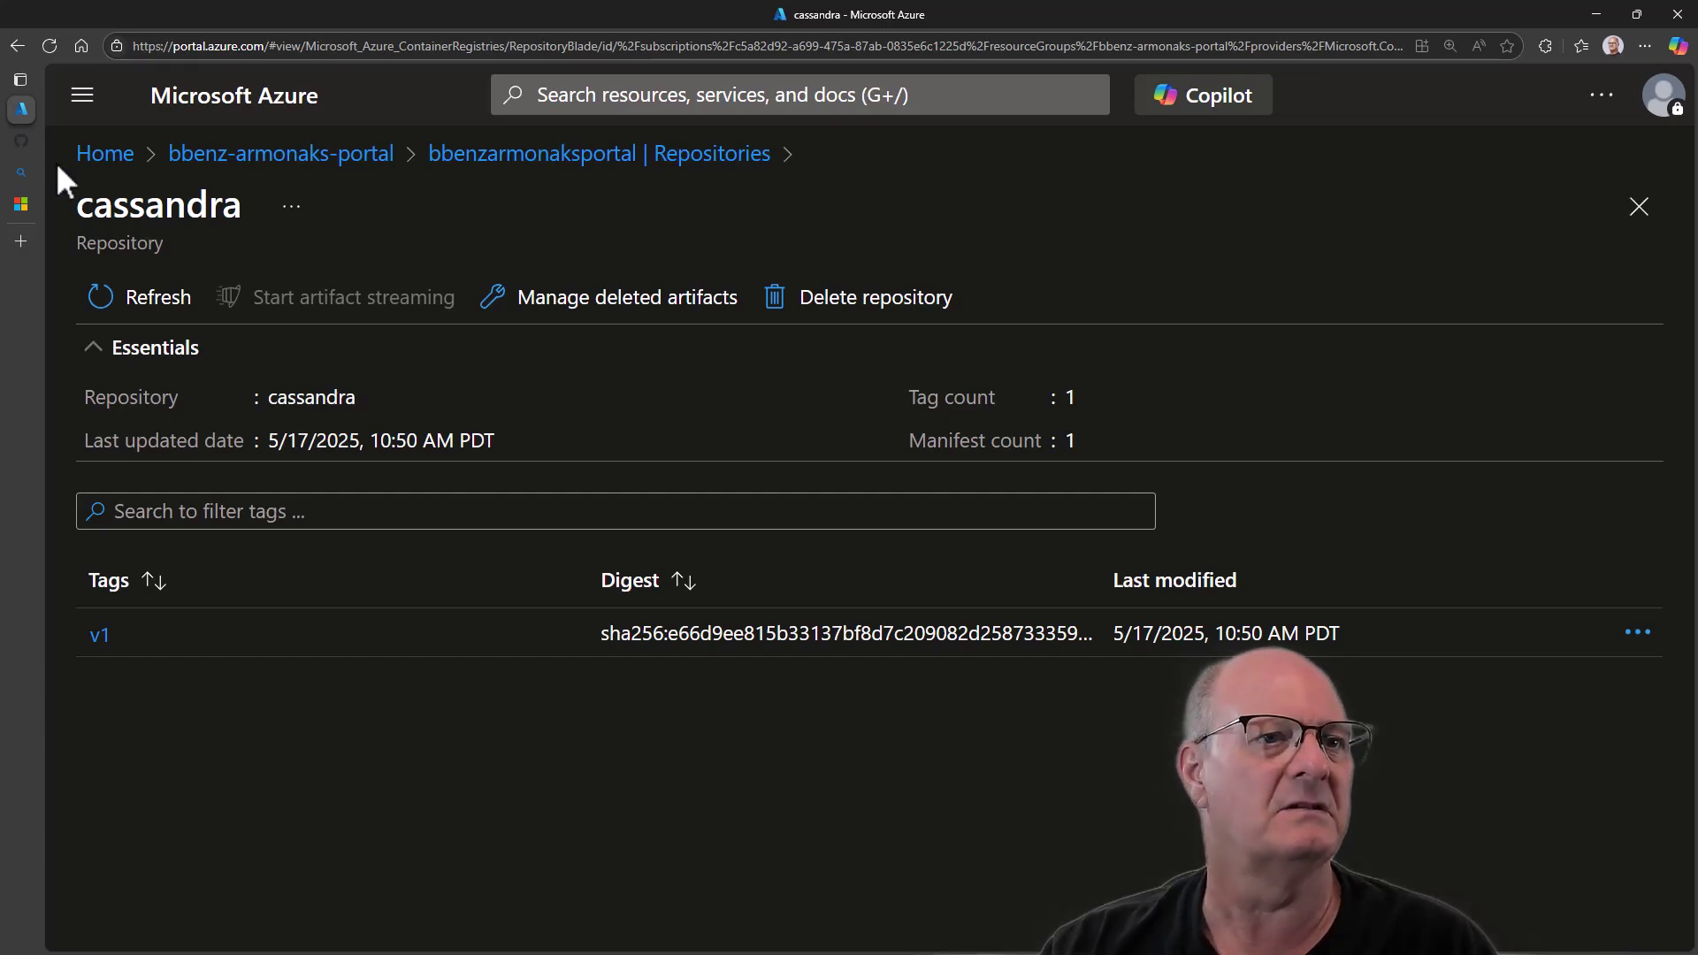
pyautogui.click(84, 157)
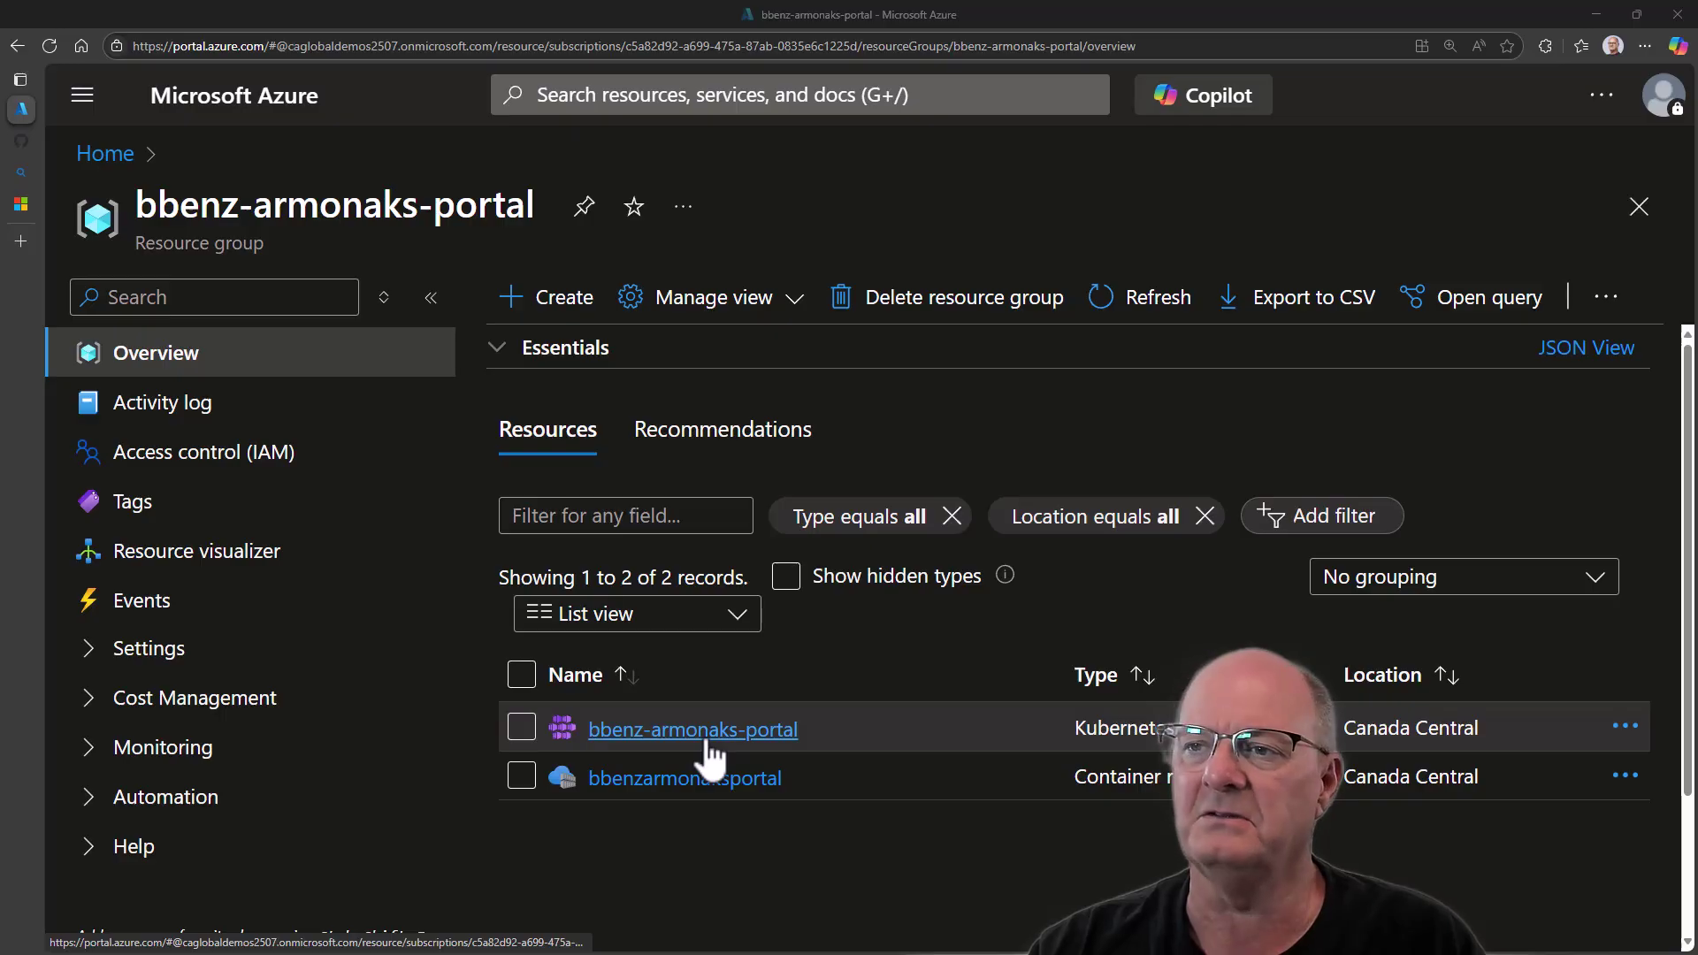
# Switch back to VS Code and enlarge the editor area above the terminal at the notes' Deploy Cassandra to AKS section.
pyautogui.hotkey('alt', 'Tab')
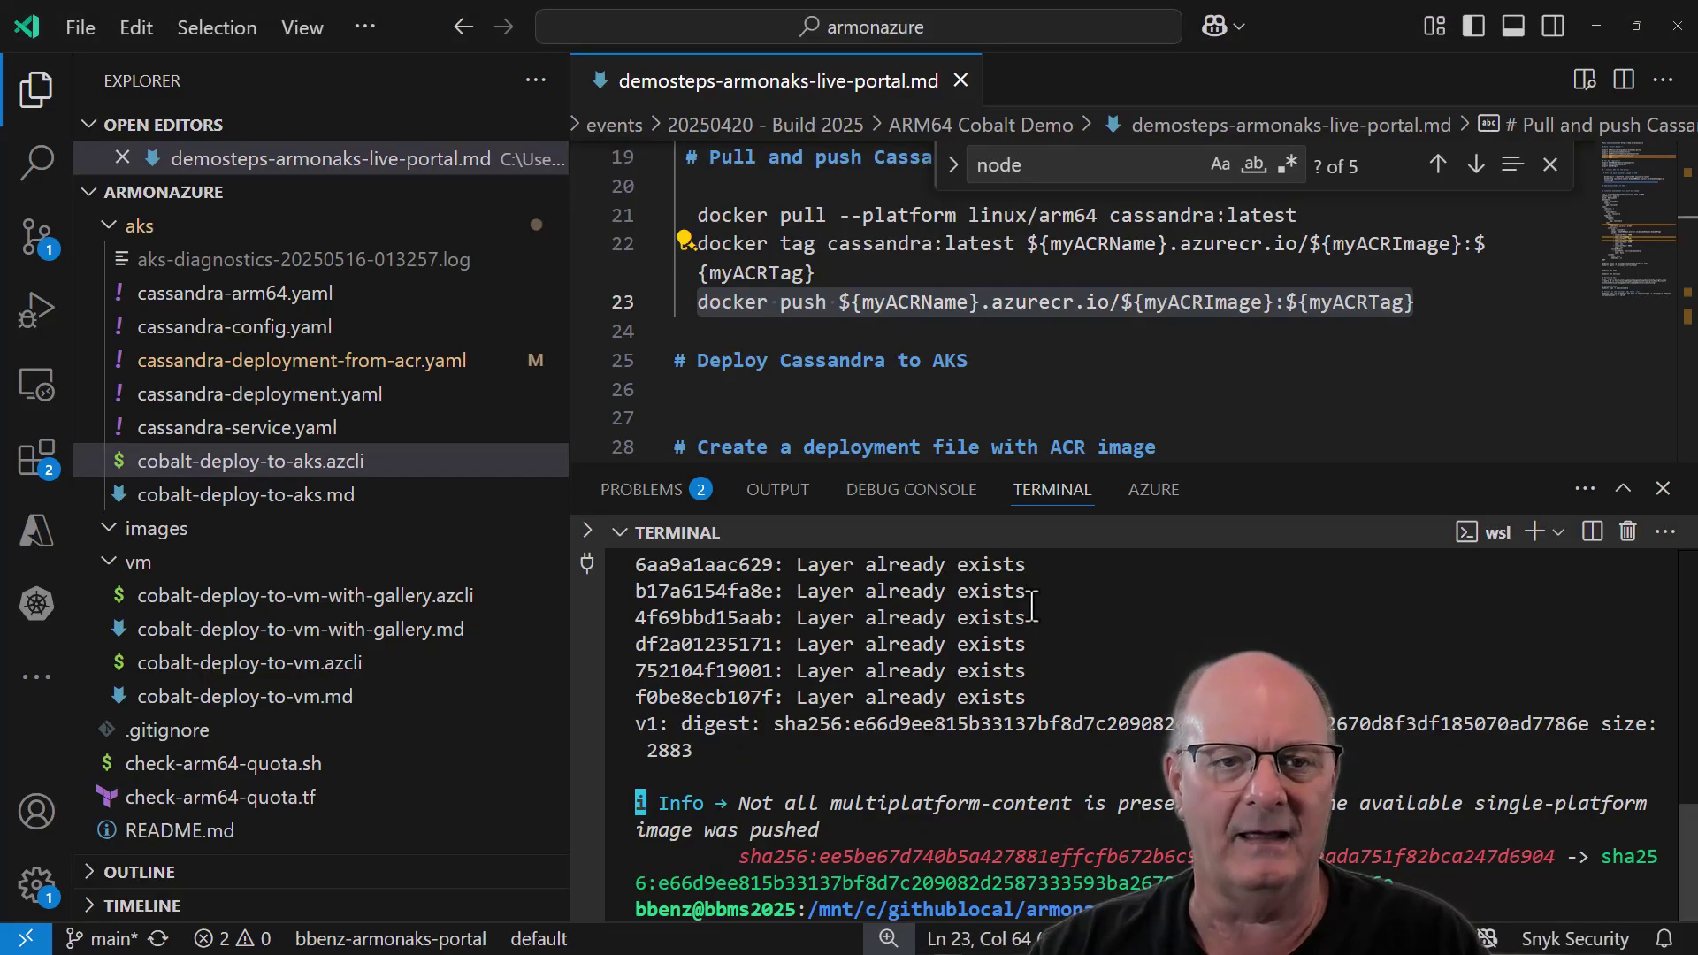
pyautogui.scroll(-1, 913, 346)
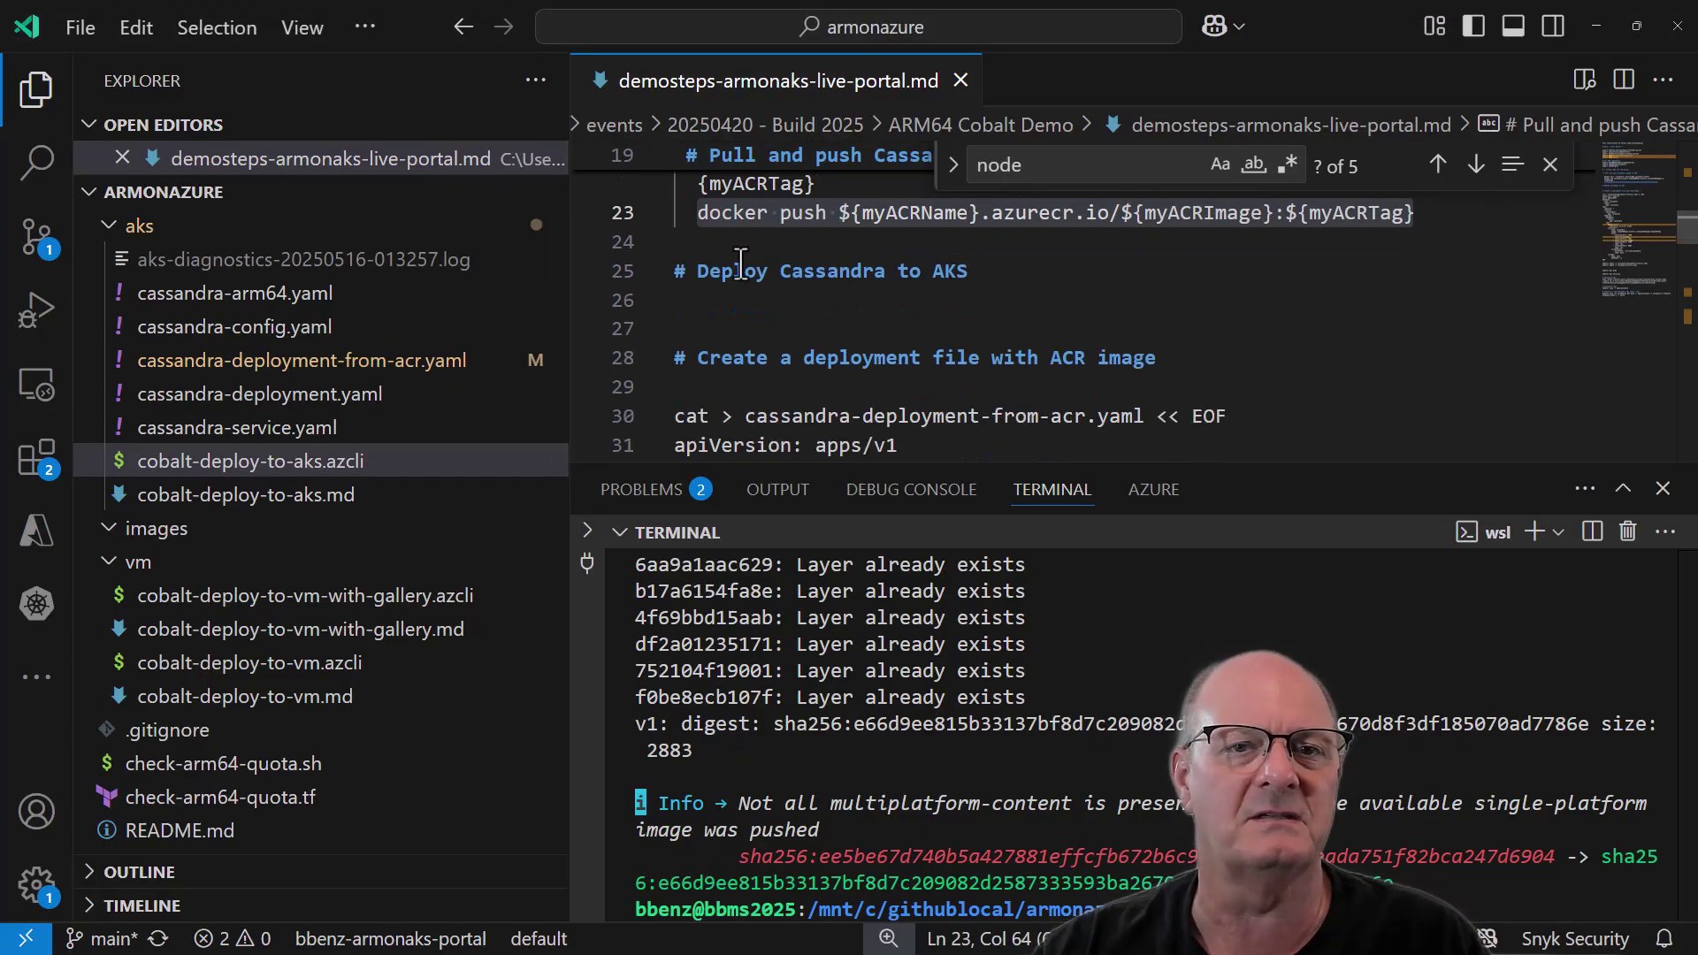
pyautogui.click(725, 268)
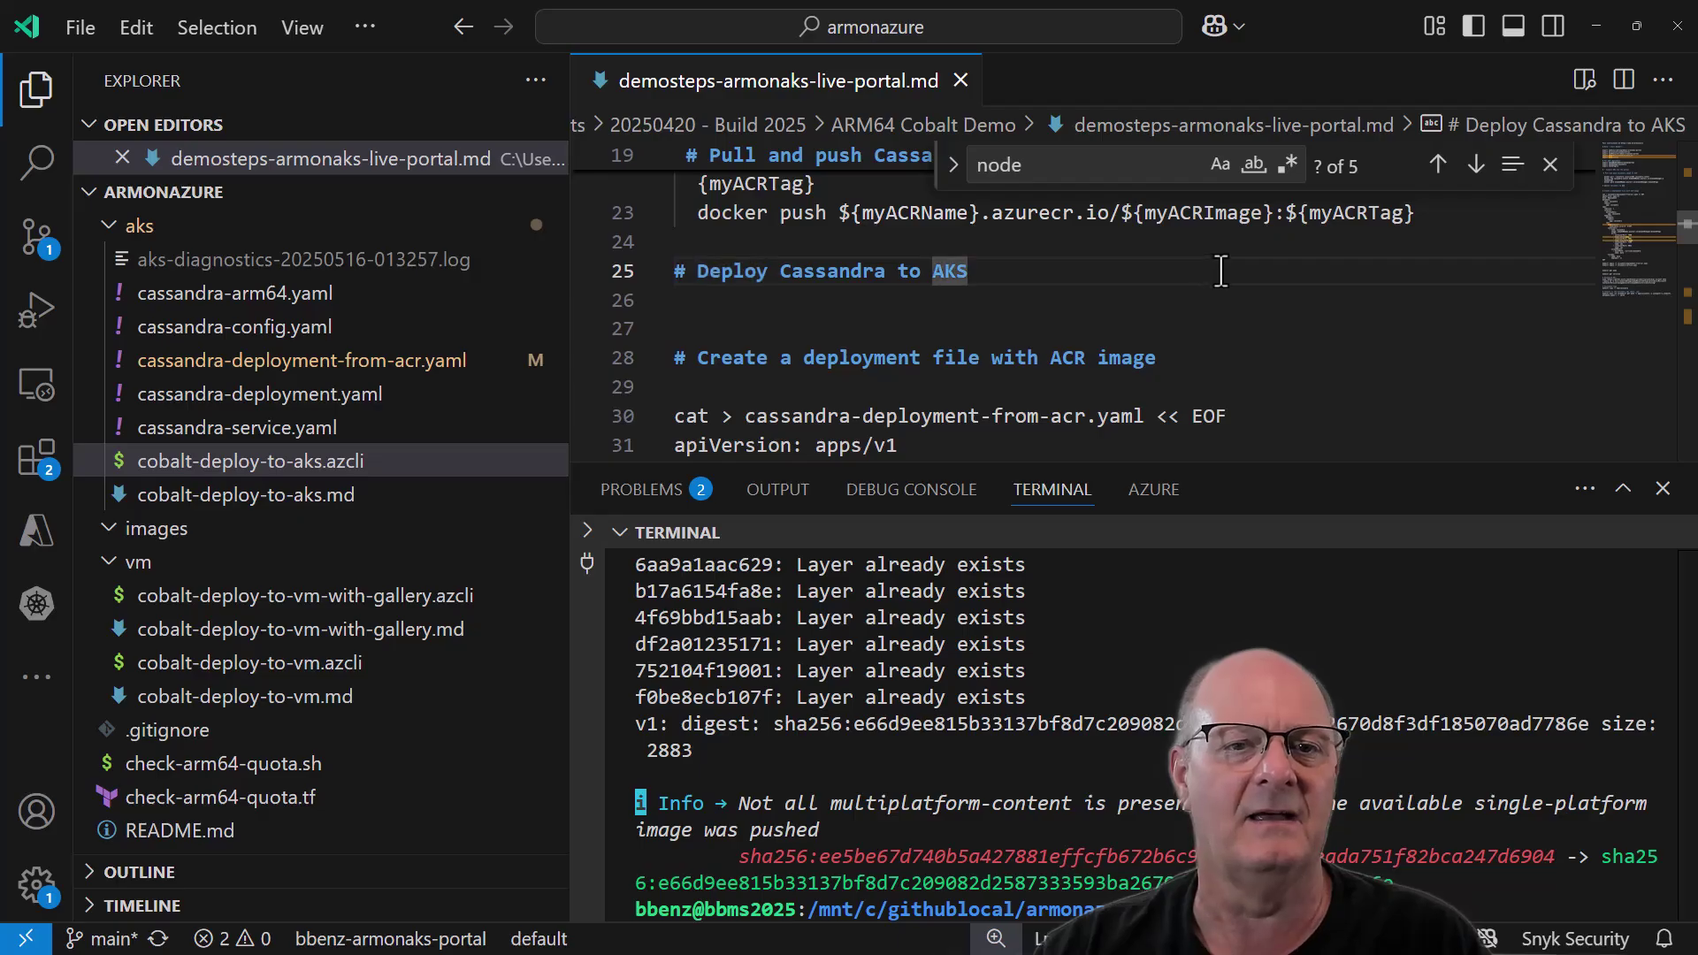
pyautogui.scroll(-1, 1212, 268)
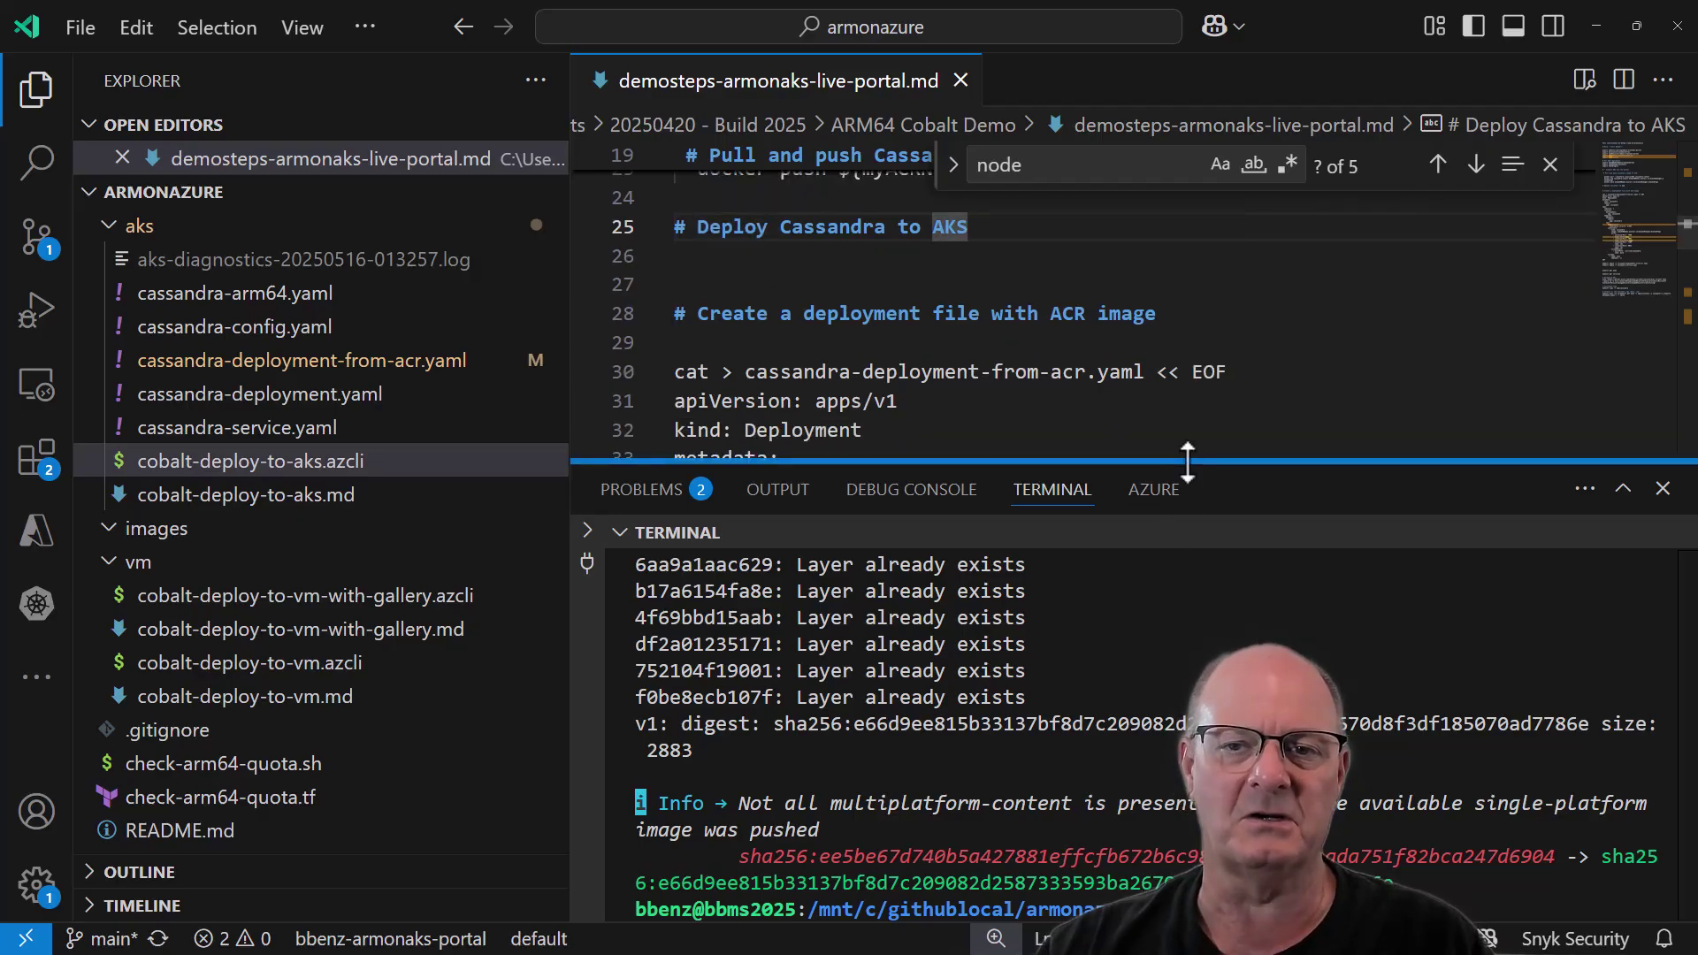
pyautogui.moveTo(1185, 458); pyautogui.dragTo(1150, 601)
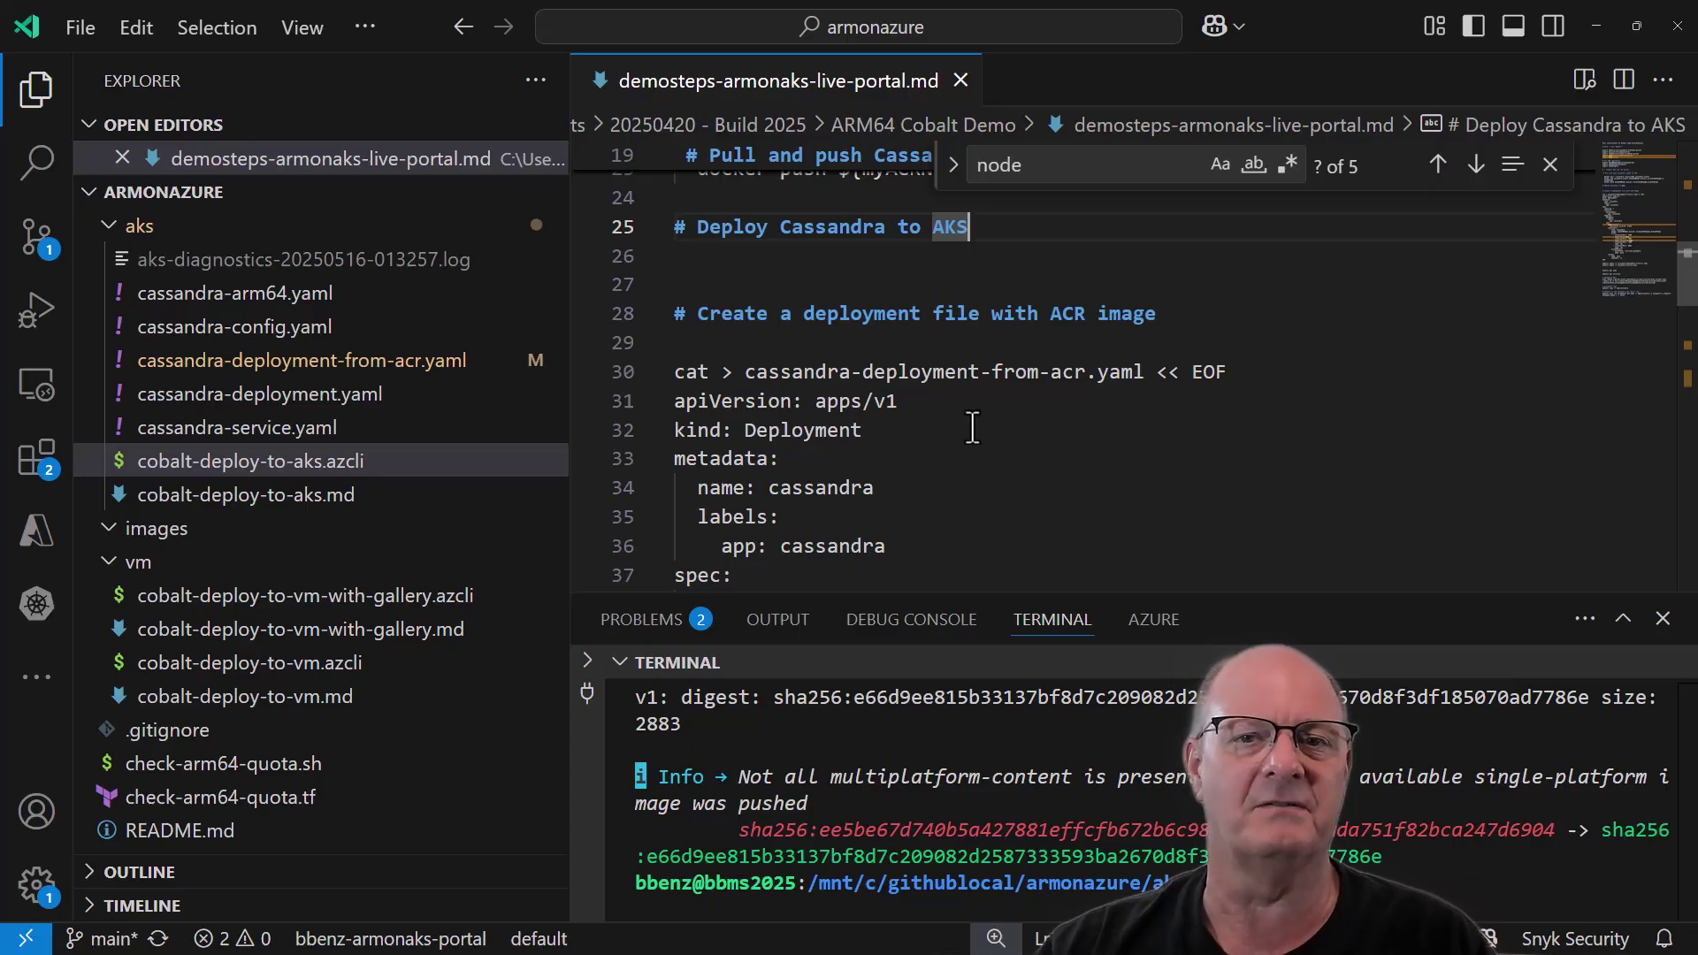
# Review the notes' export variables and the deployment file block, including its arm64 node selector, ACR image reference and the kubectl apply commands.
pyautogui.scroll(7, 972, 428)
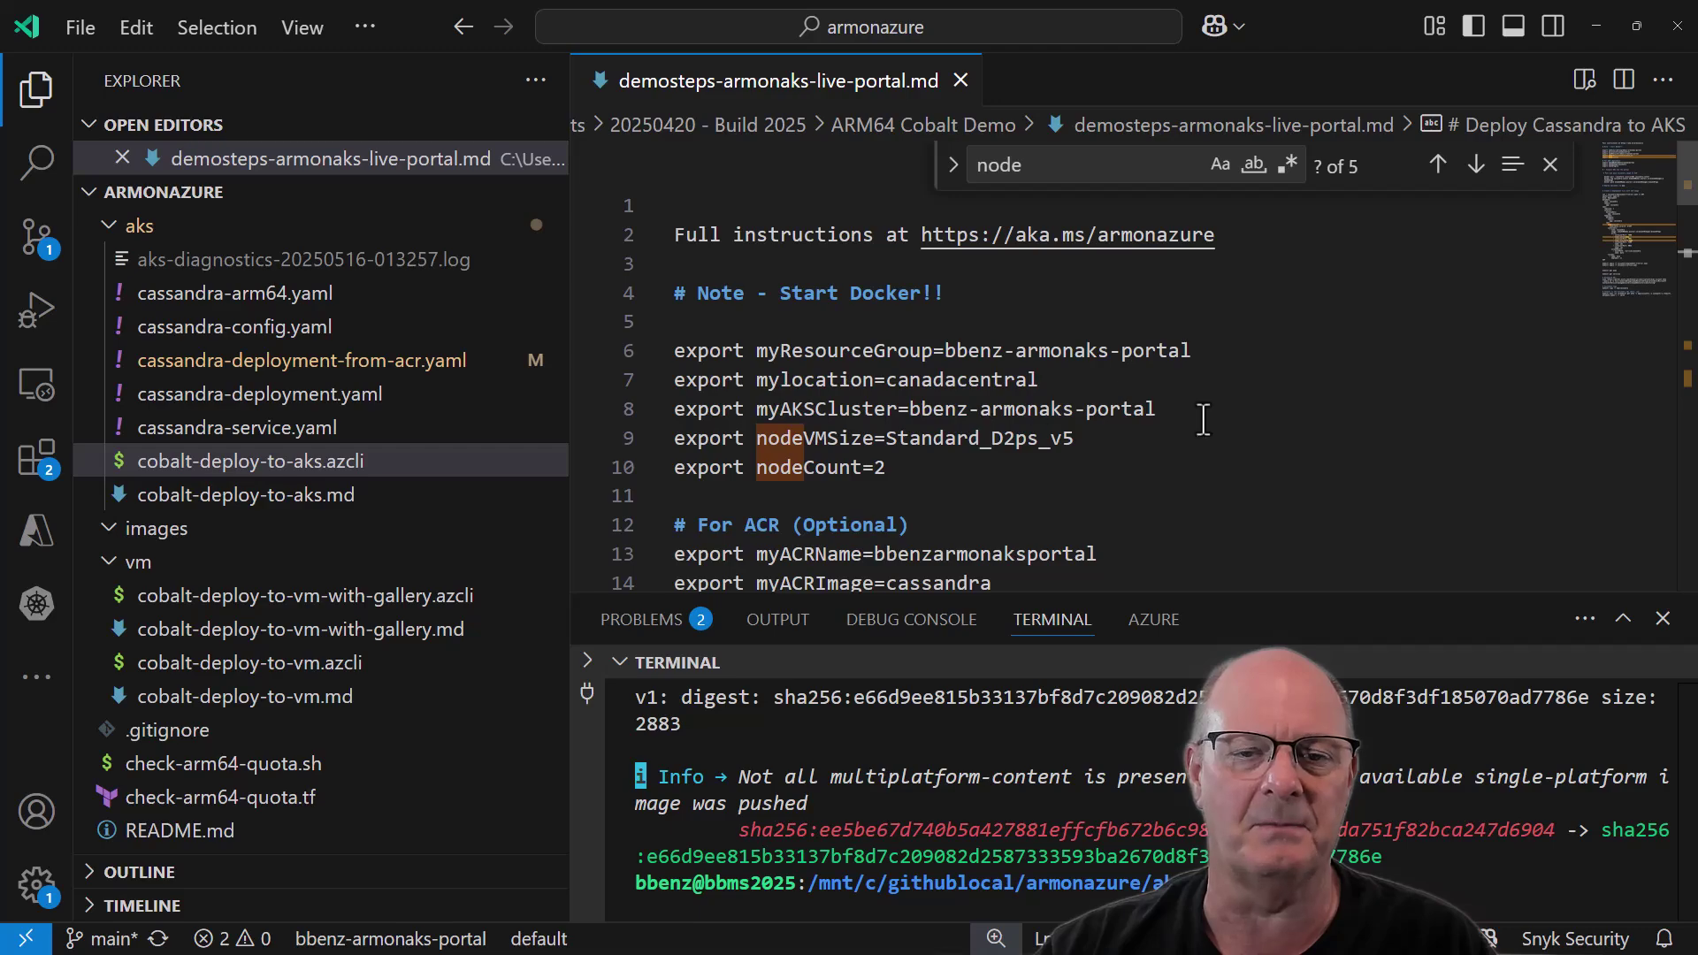
pyautogui.scroll(-8, 1203, 420)
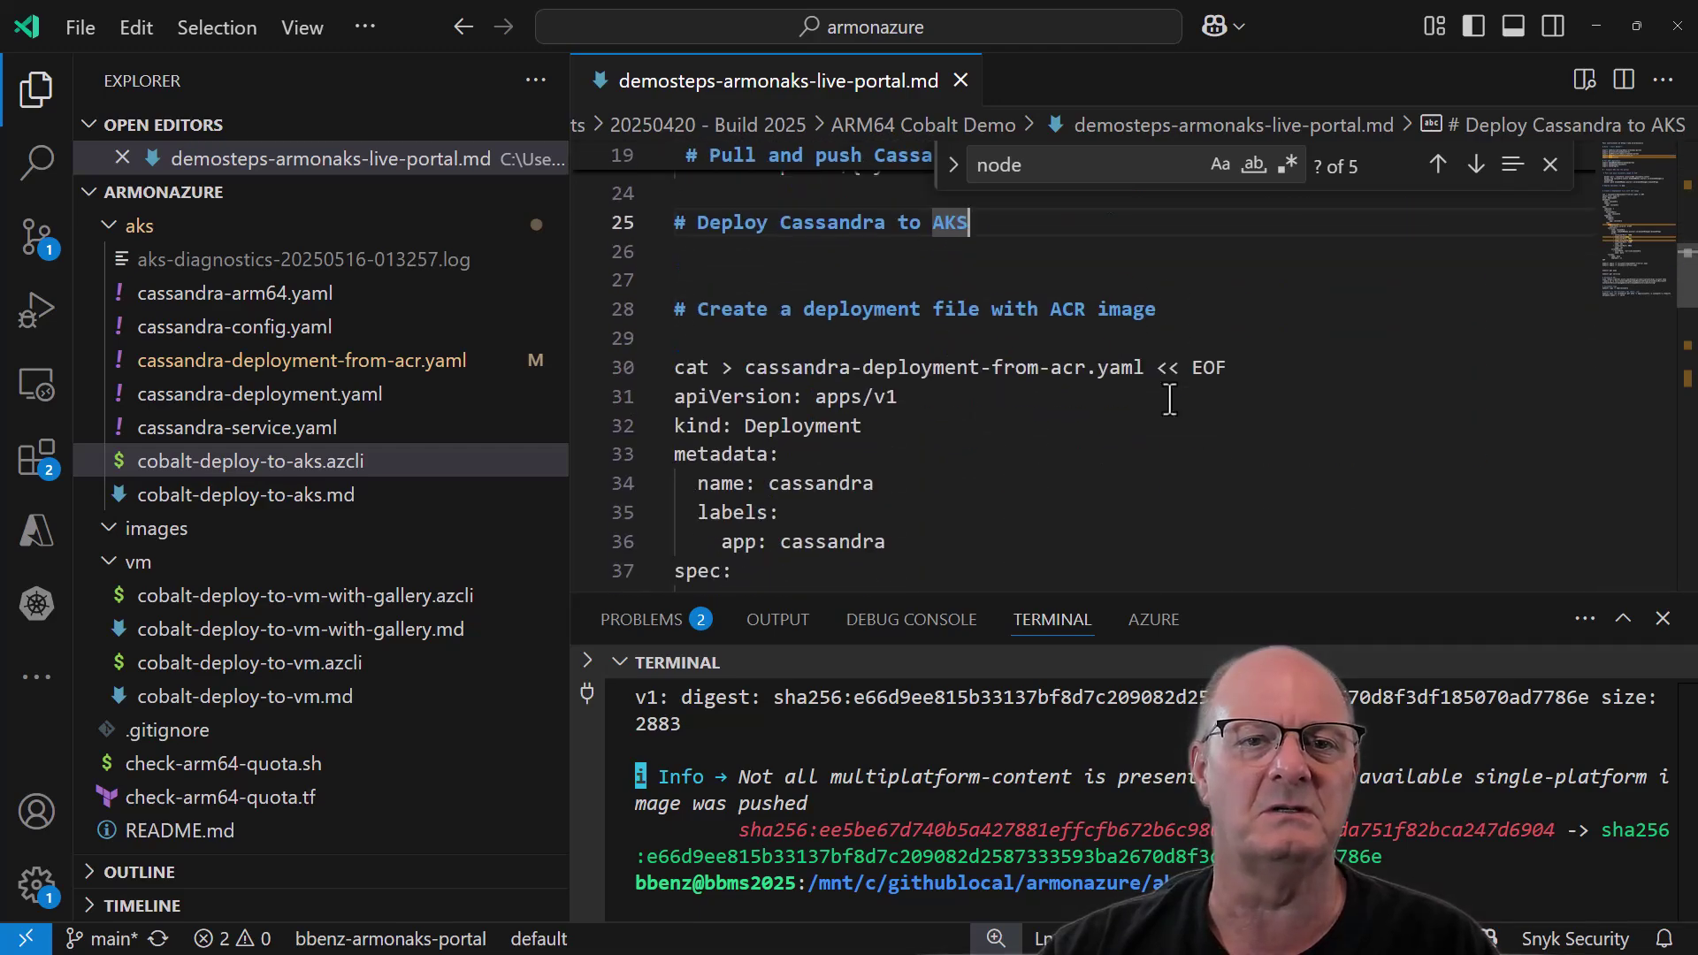
pyautogui.scroll(-1, 1170, 400)
pyautogui.click(672, 326)
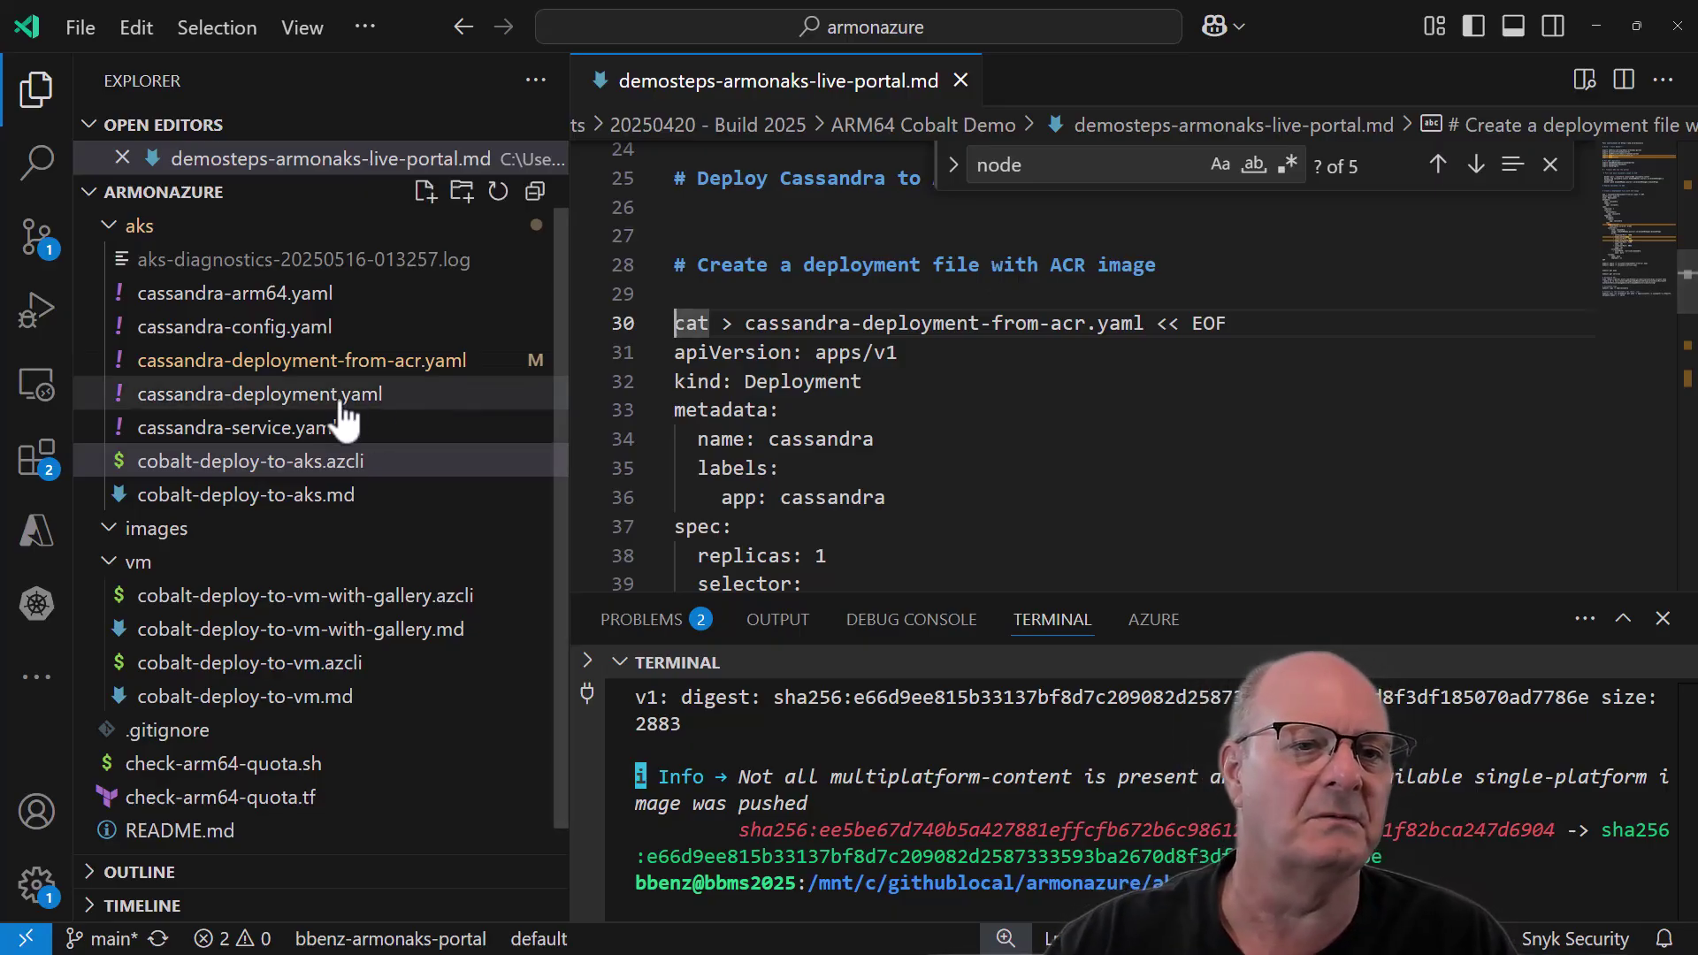
pyautogui.hotkey('shift', 'Down')
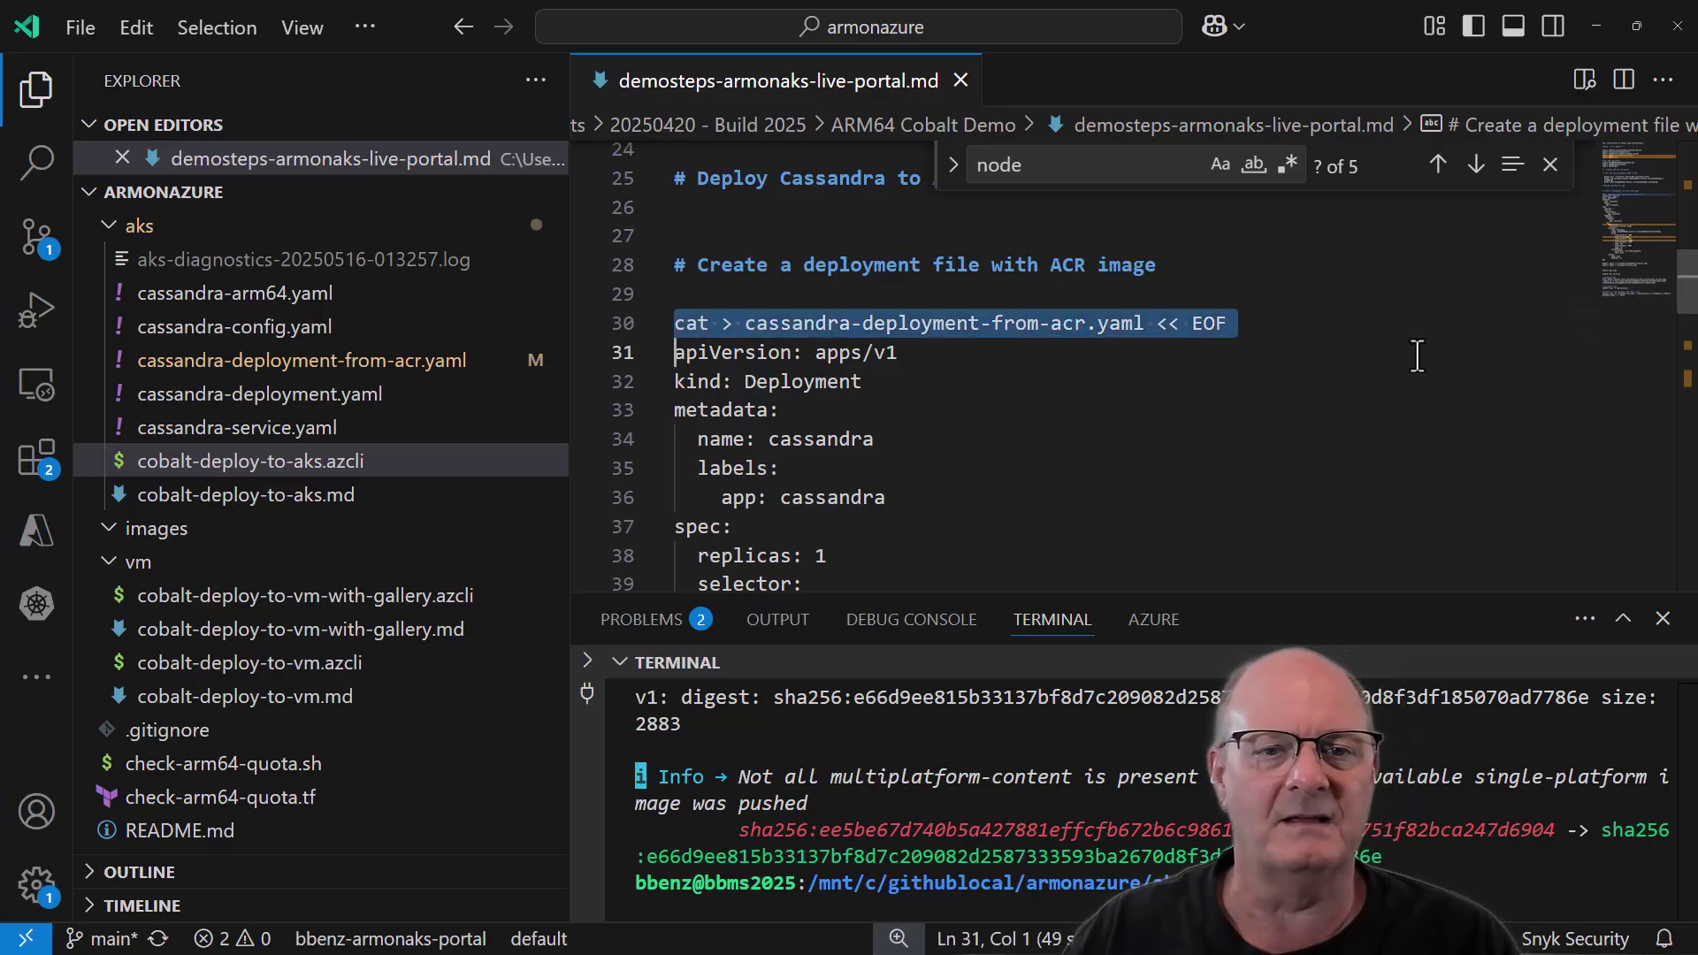
pyautogui.hotkey('shift', 'Down')
pyautogui.hotkey('shift', 'Down')
pyautogui.hotkey('shift', 'Down')
pyautogui.hotkey('shift', 'Down')
pyautogui.hotkey('shift', 'Down')
pyautogui.hotkey('shift', 'Down')
pyautogui.scroll(-1, 1417, 356)
pyautogui.click(1179, 445)
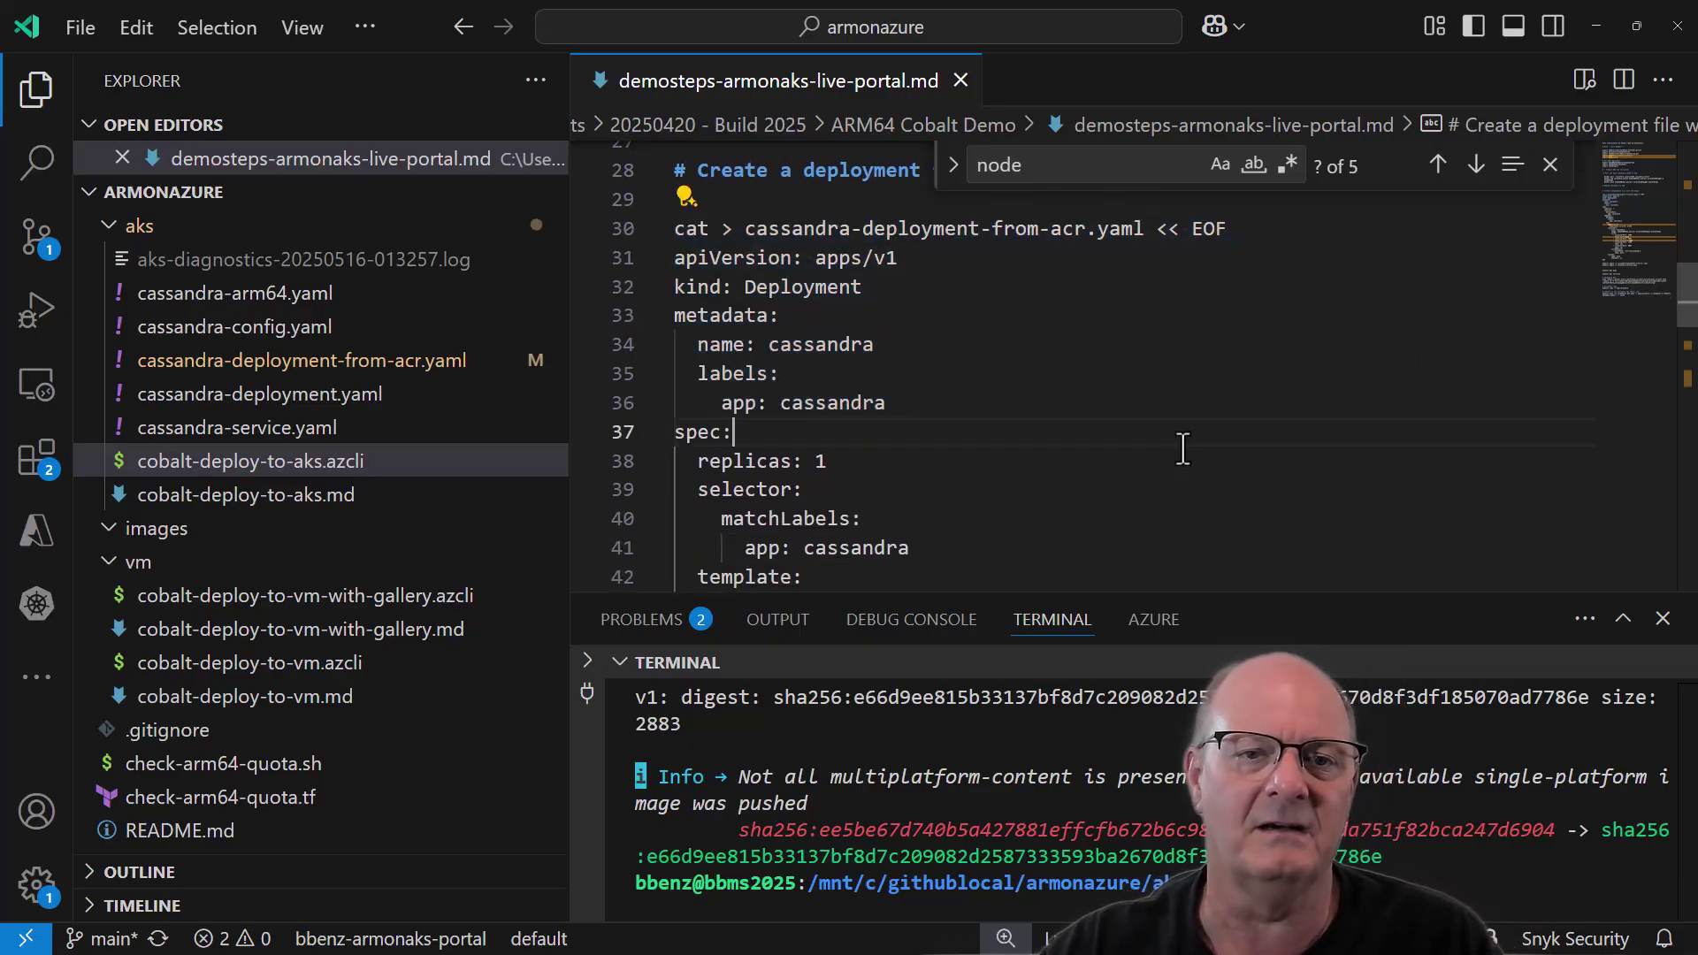
pyautogui.scroll(-2, 1185, 447)
pyautogui.scroll(-3, 1186, 447)
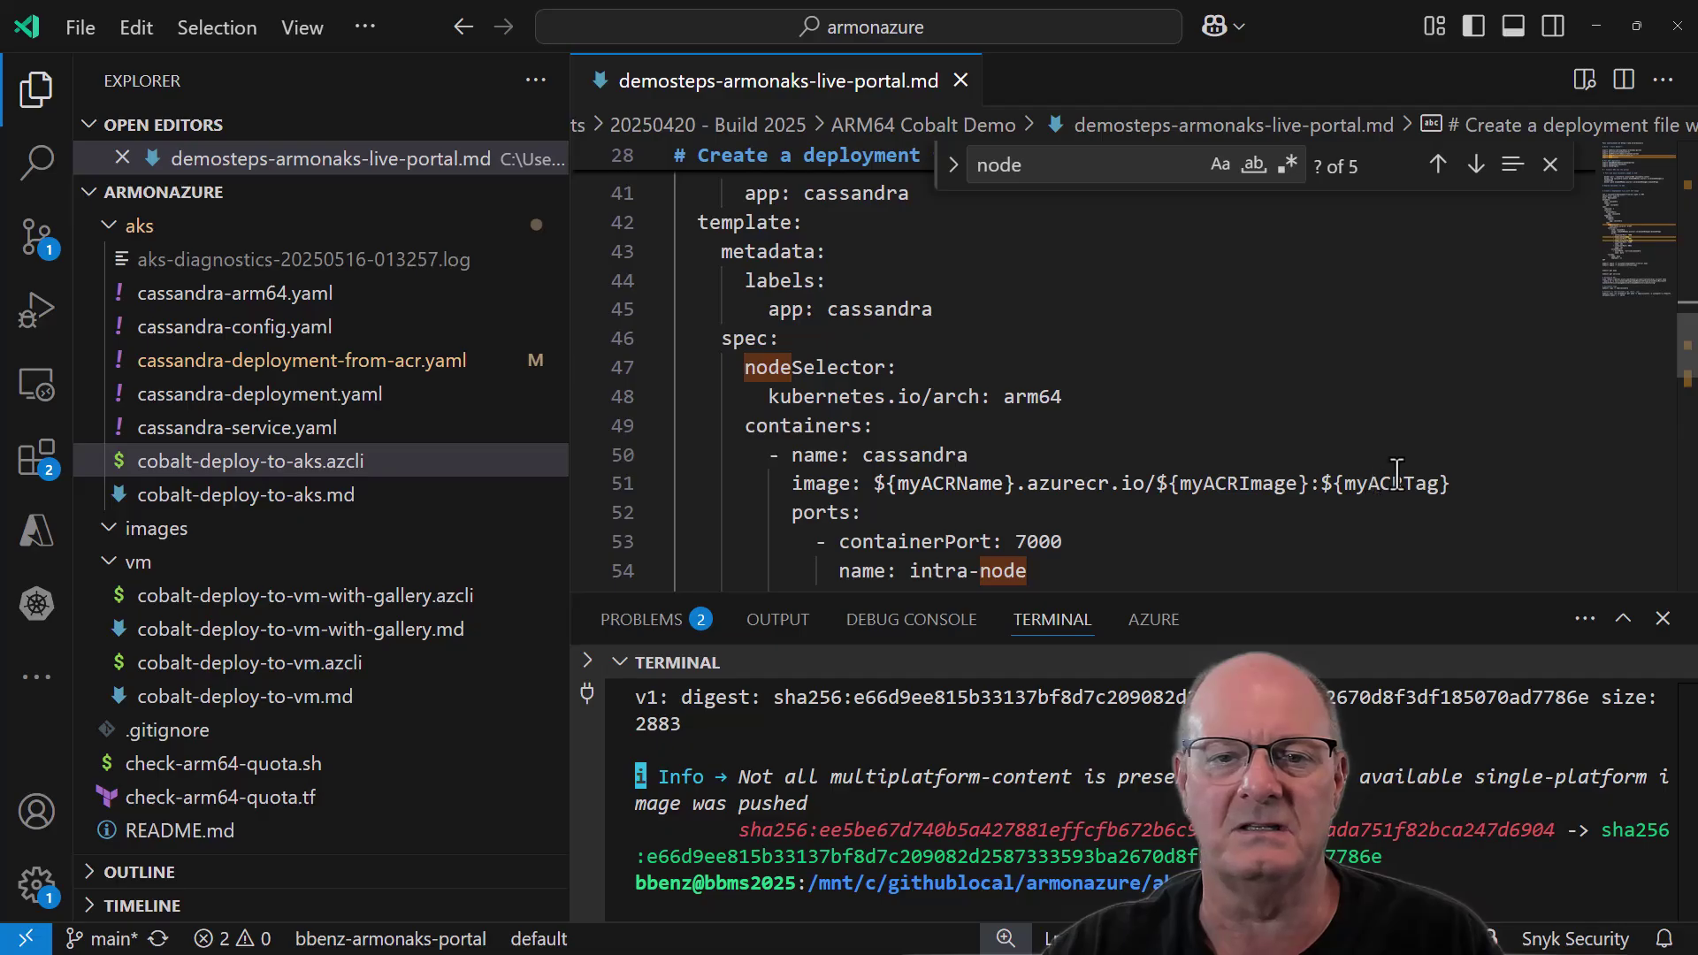
pyautogui.scroll(-3, 1394, 471)
pyautogui.scroll(-3, 1393, 469)
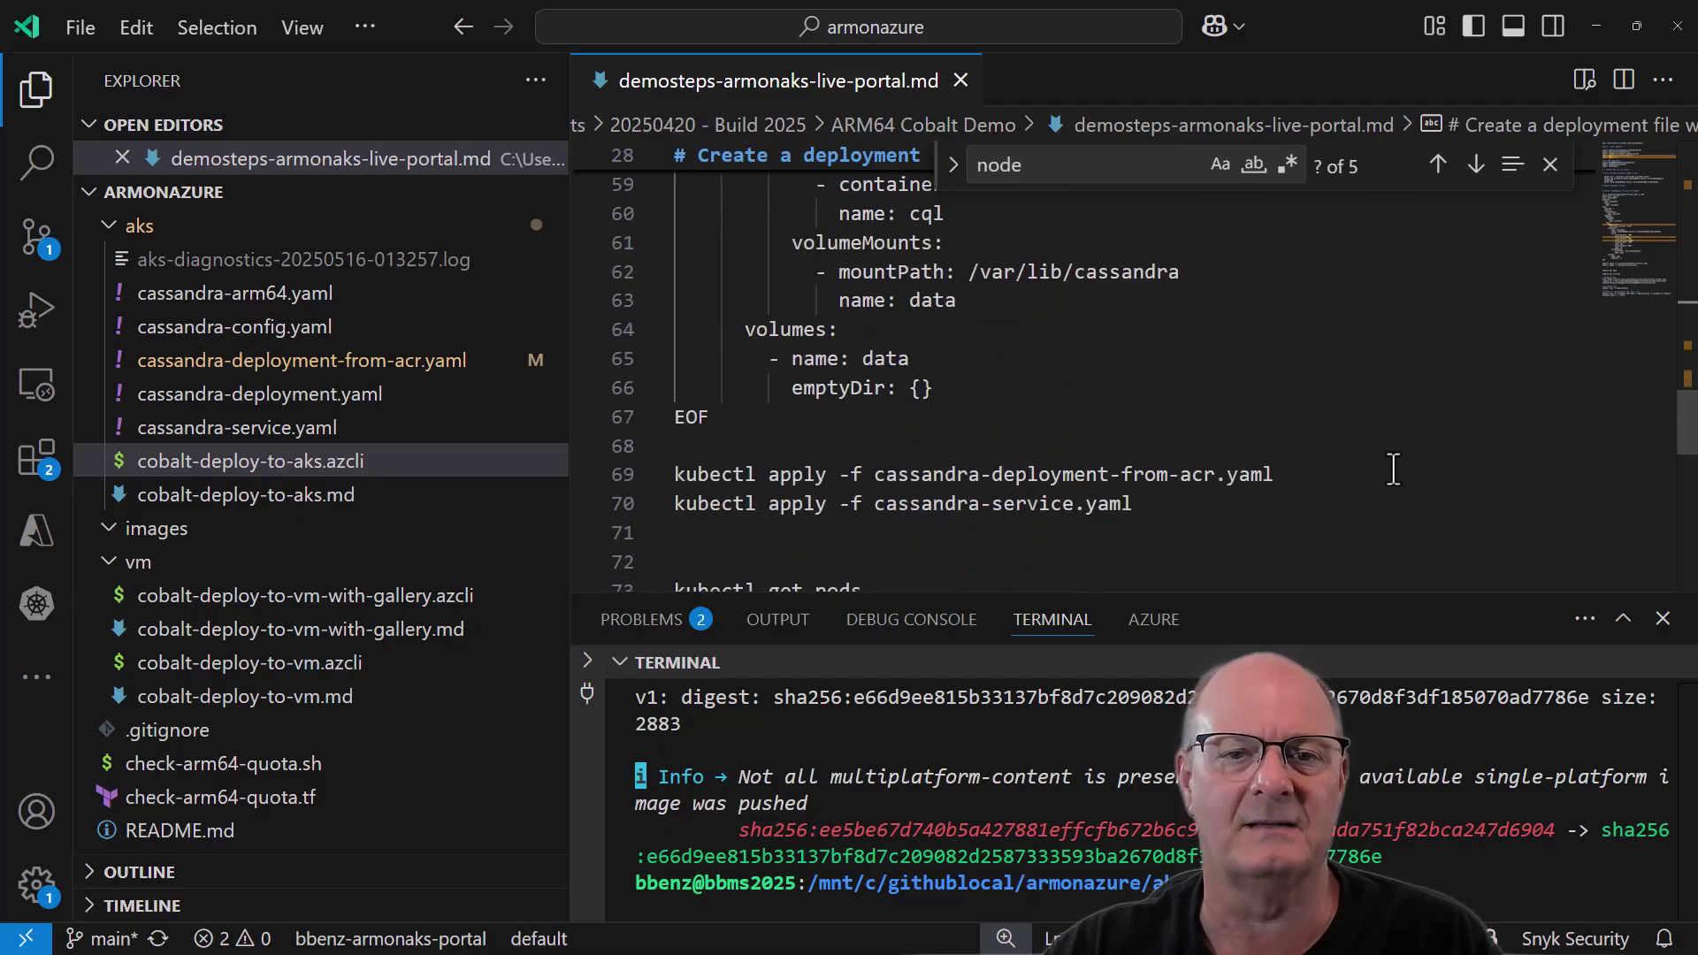
pyautogui.scroll(6, 1393, 469)
pyautogui.scroll(6, 1393, 467)
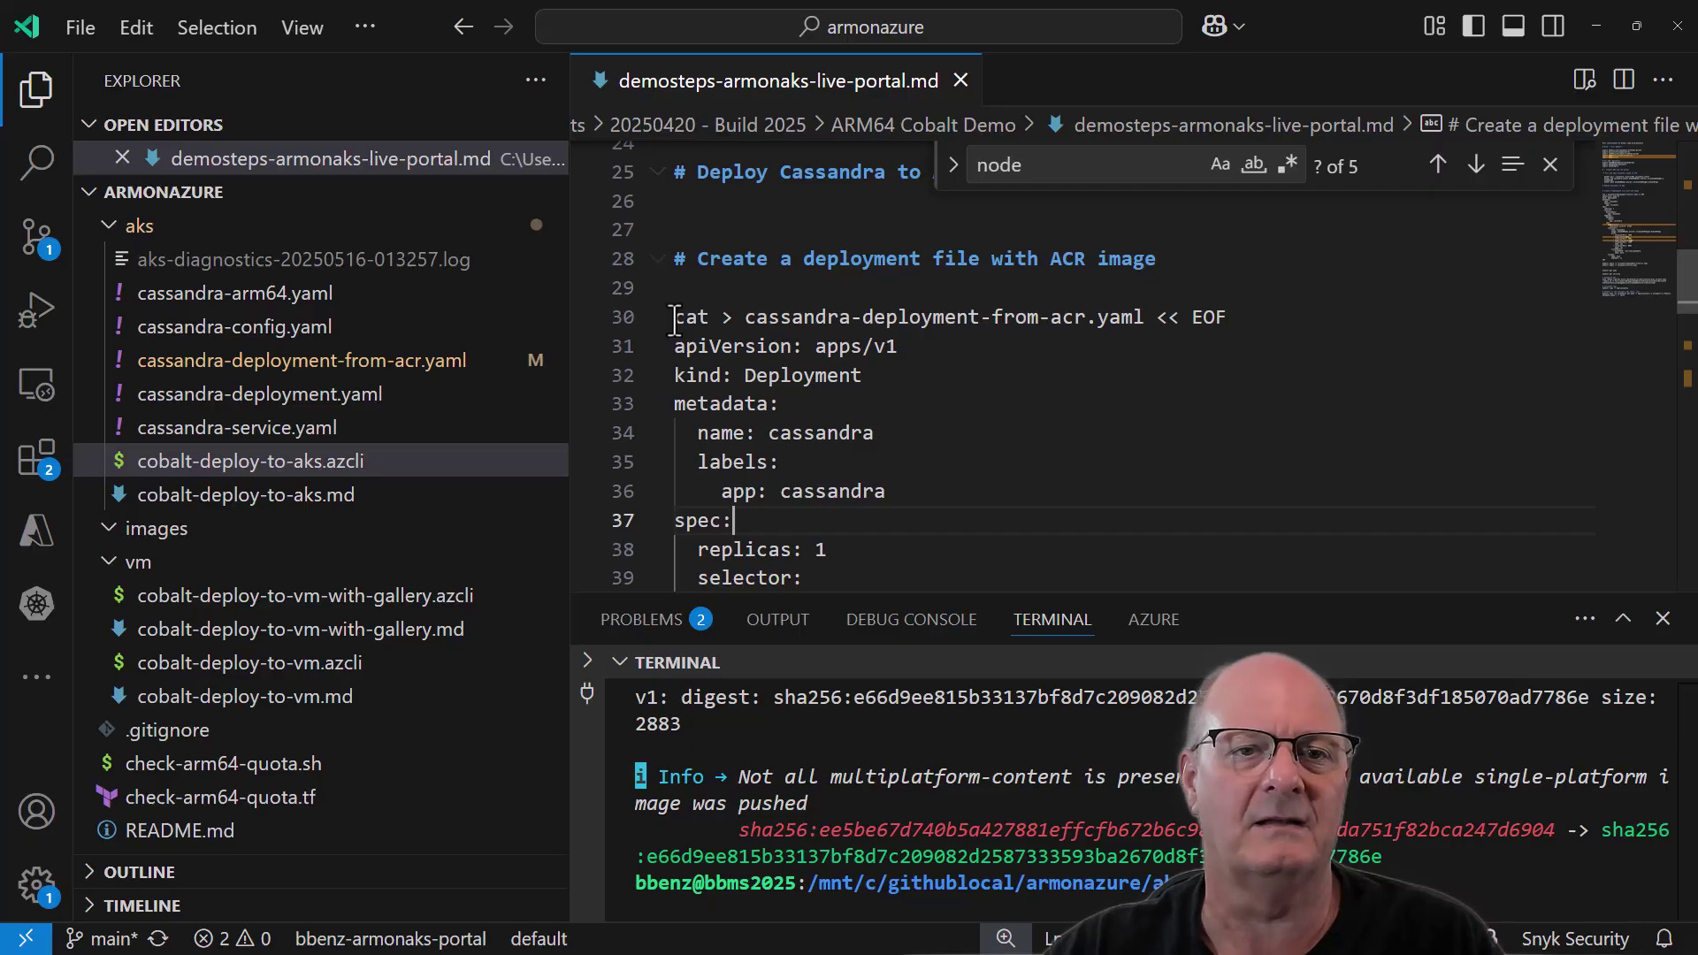
# Run the notes' cat > cassandra-deployment-from-acr.yaml block through EOF in the terminal to generate the deployment file.
pyautogui.moveTo(672, 318); pyautogui.dragTo(1012, 462)
pyautogui.scroll(-7, 1027, 455)
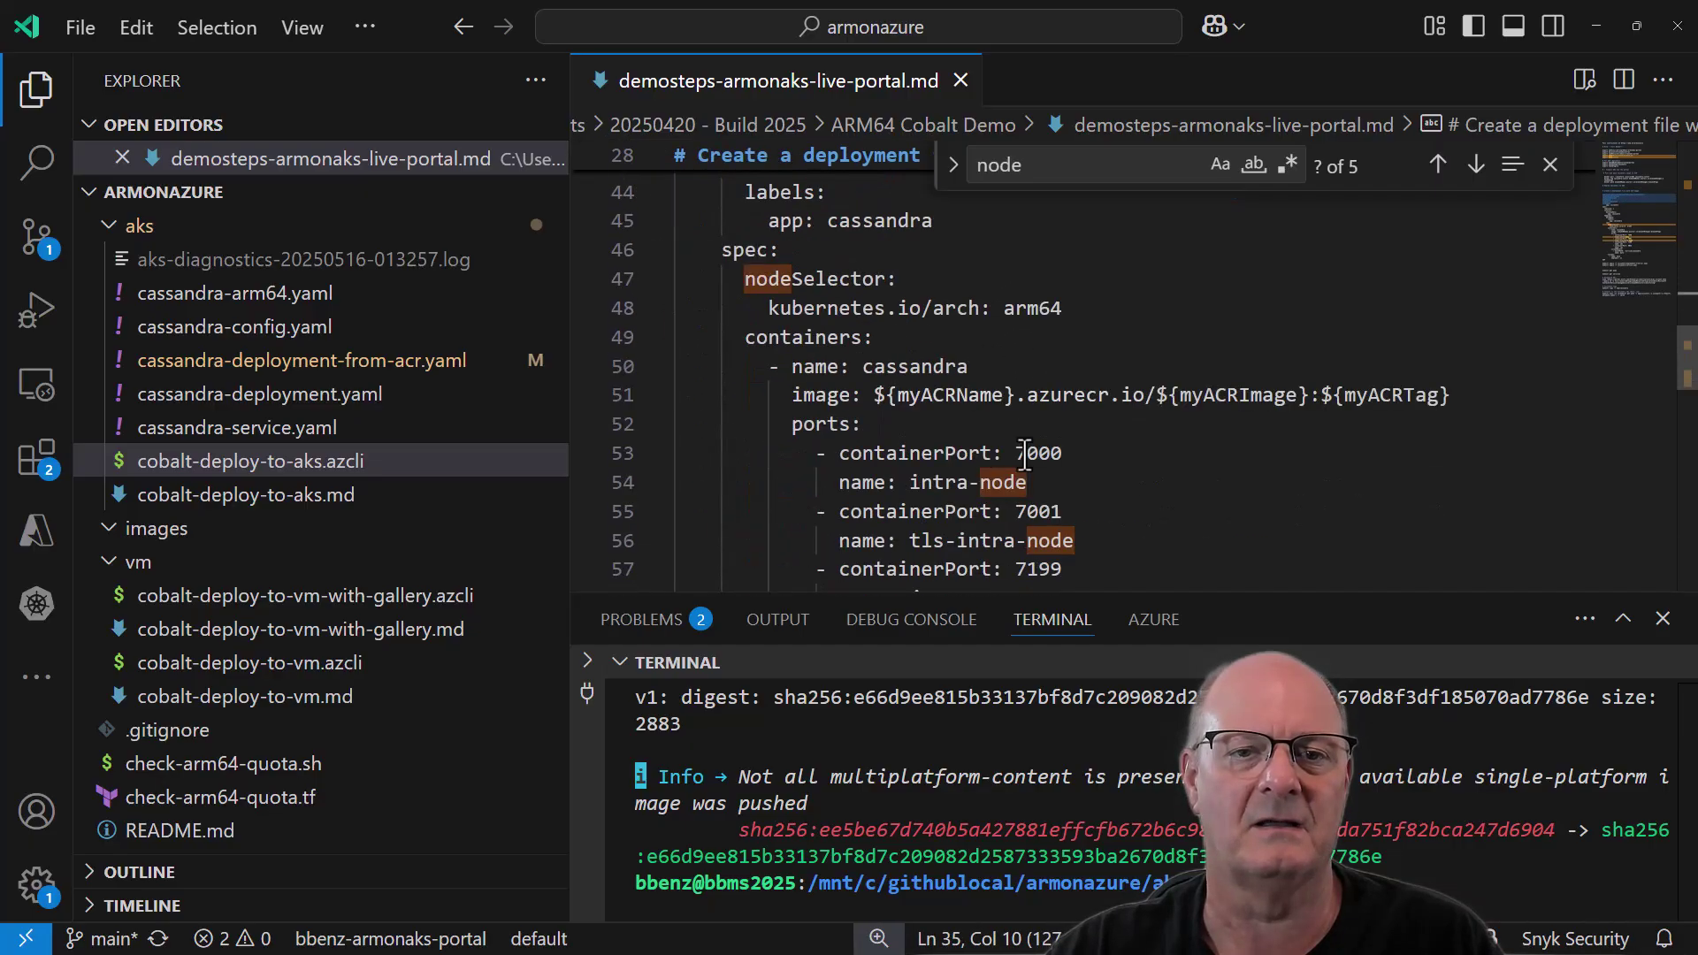
pyautogui.scroll(-4, 1025, 457)
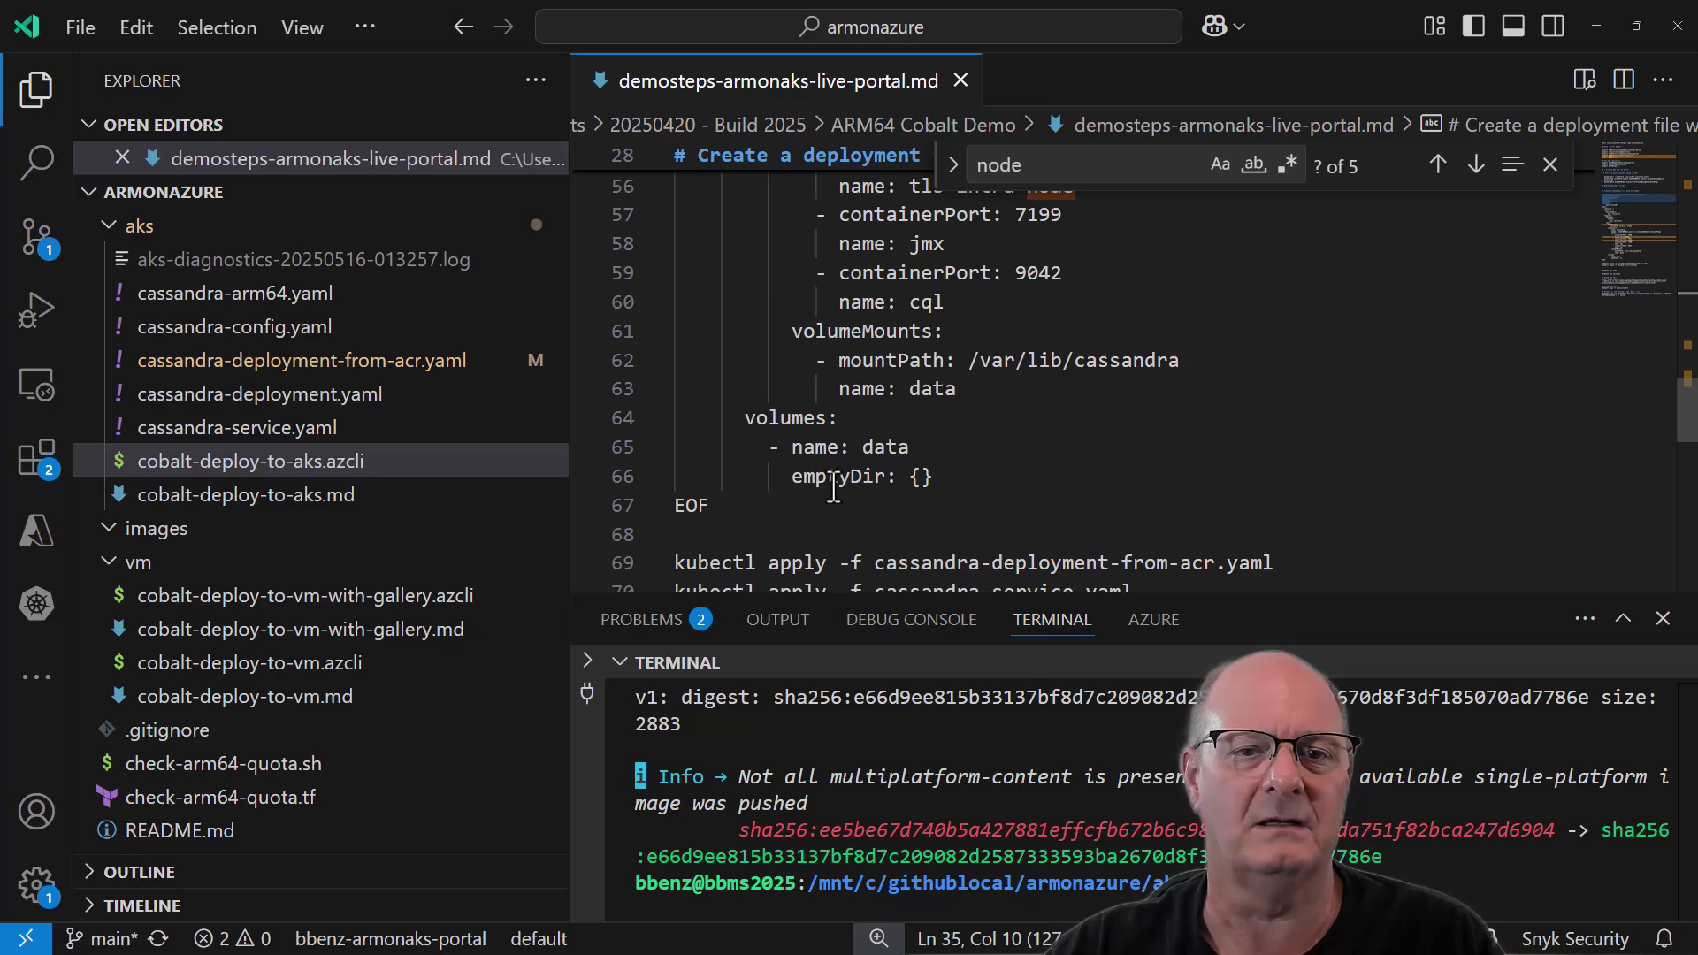
pyautogui.keyDown('shift'); pyautogui.click(763, 513); pyautogui.keyUp('shift')
pyautogui.hotkey('ctrl', 'shift', 'r')
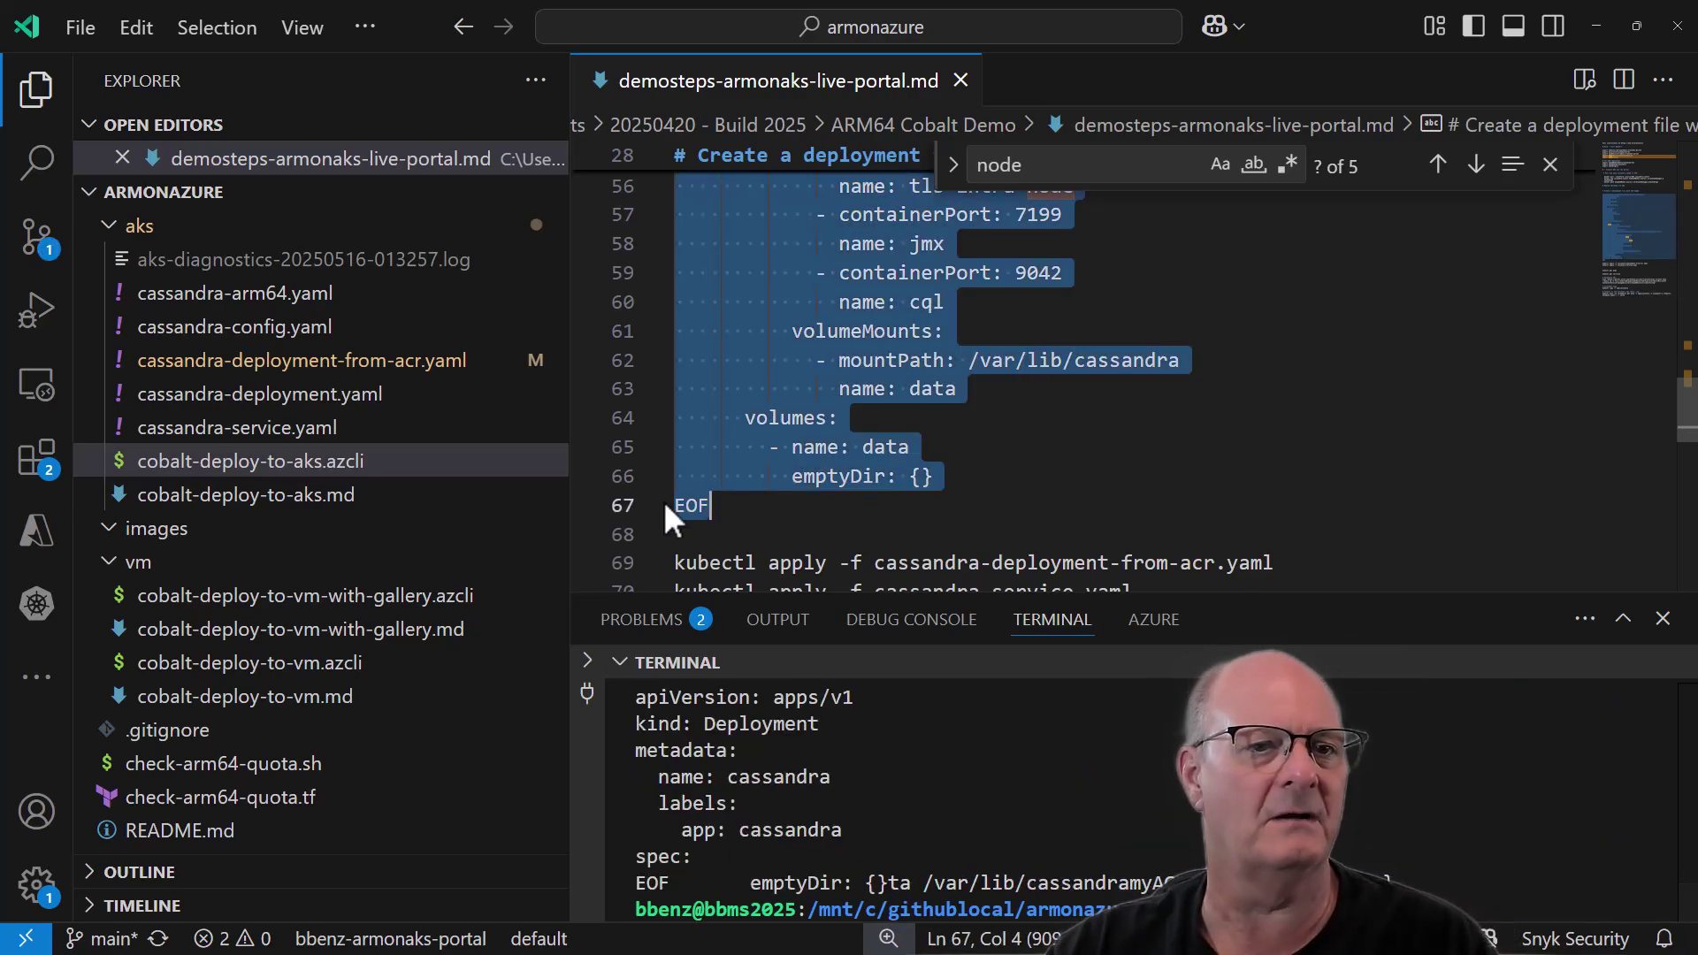
# Open cassandra-deployment-from-acr.yaml in the aks folder and inspect its node selector, container image reference and ports.
pyautogui.click(407, 367)
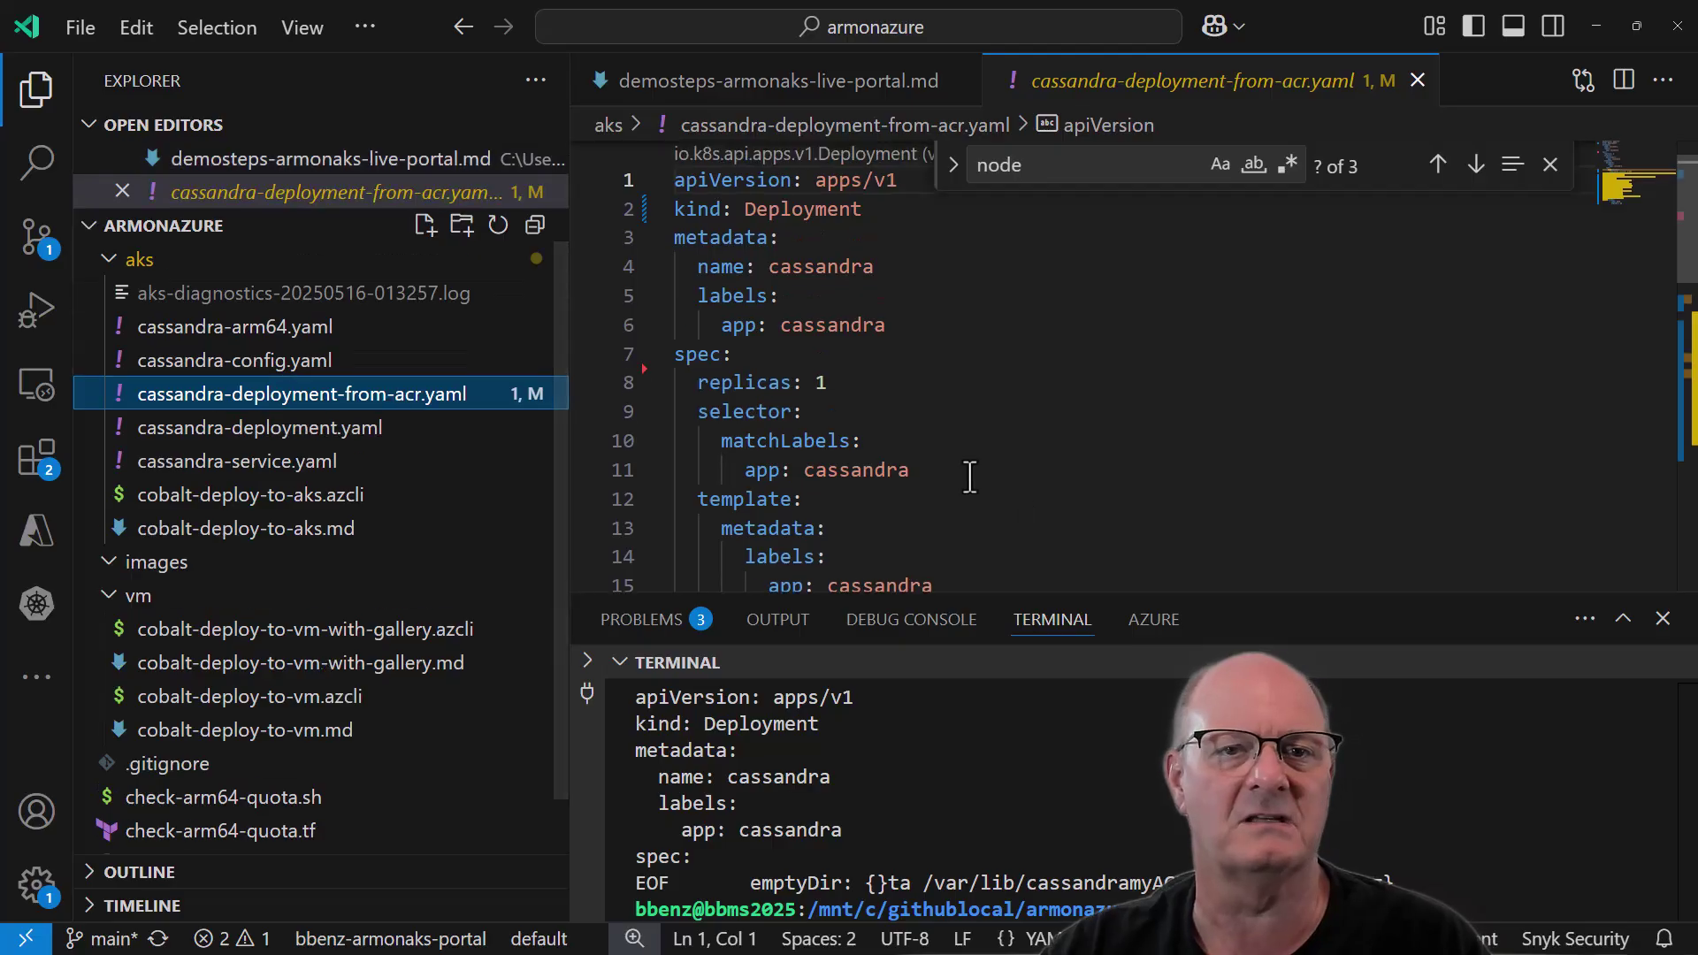
pyautogui.scroll(-2, 973, 402)
pyautogui.scroll(-2, 973, 403)
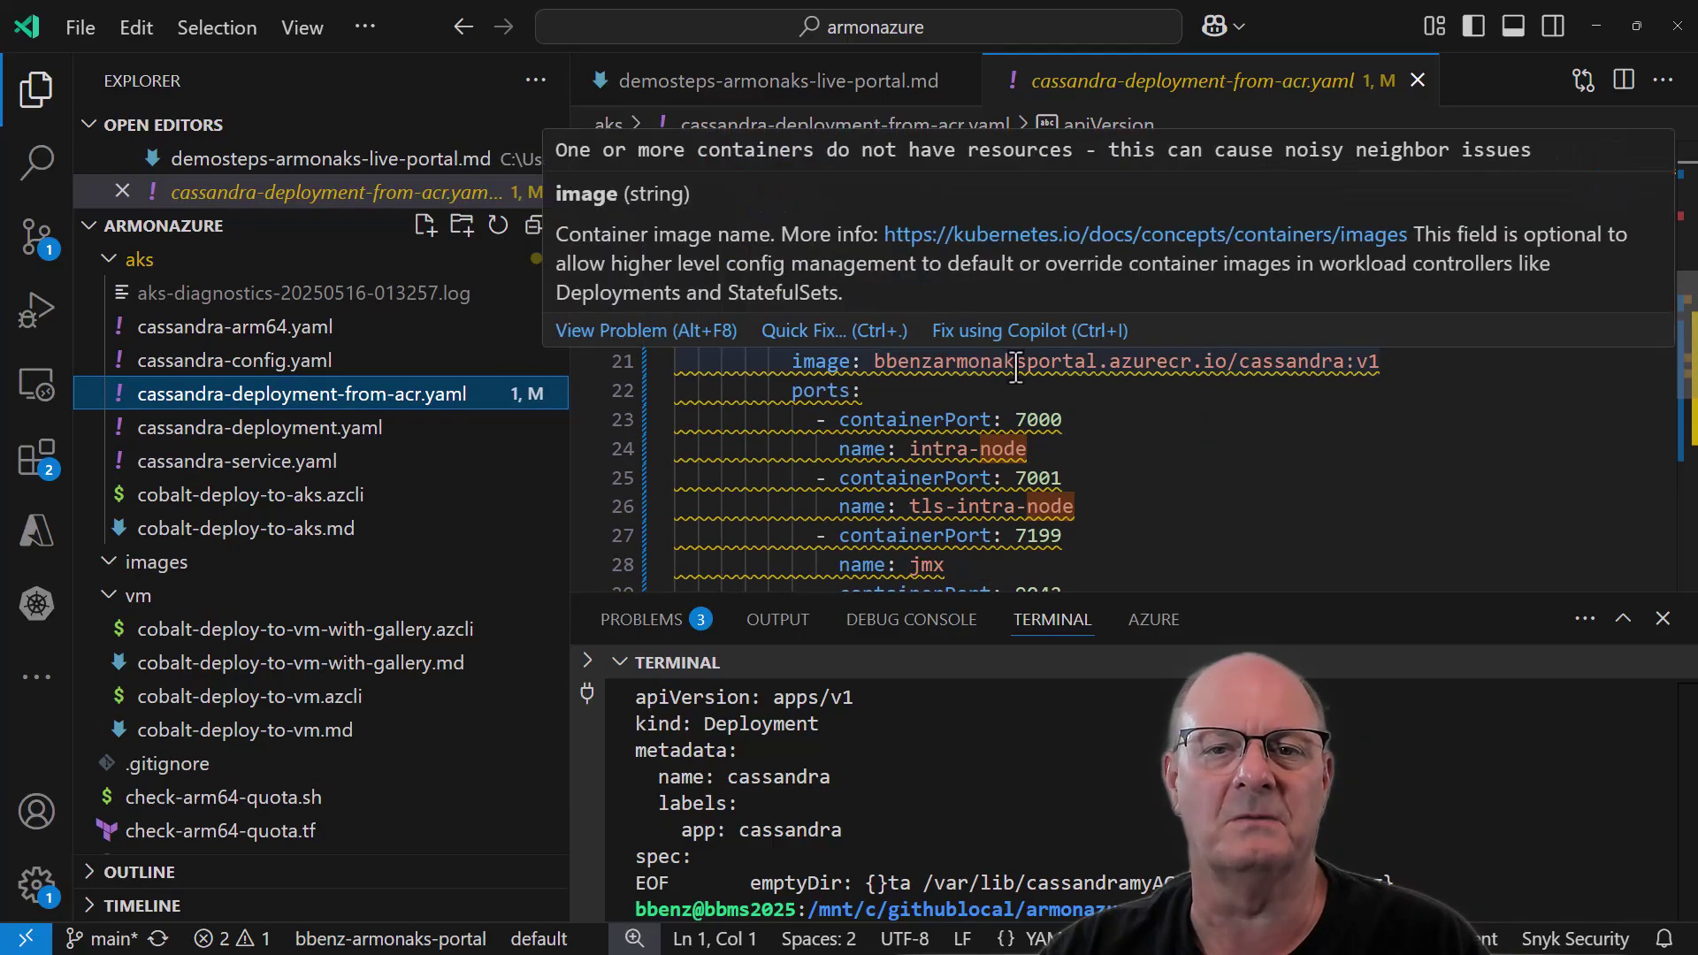
pyautogui.hotkey('ctrl', 'f')
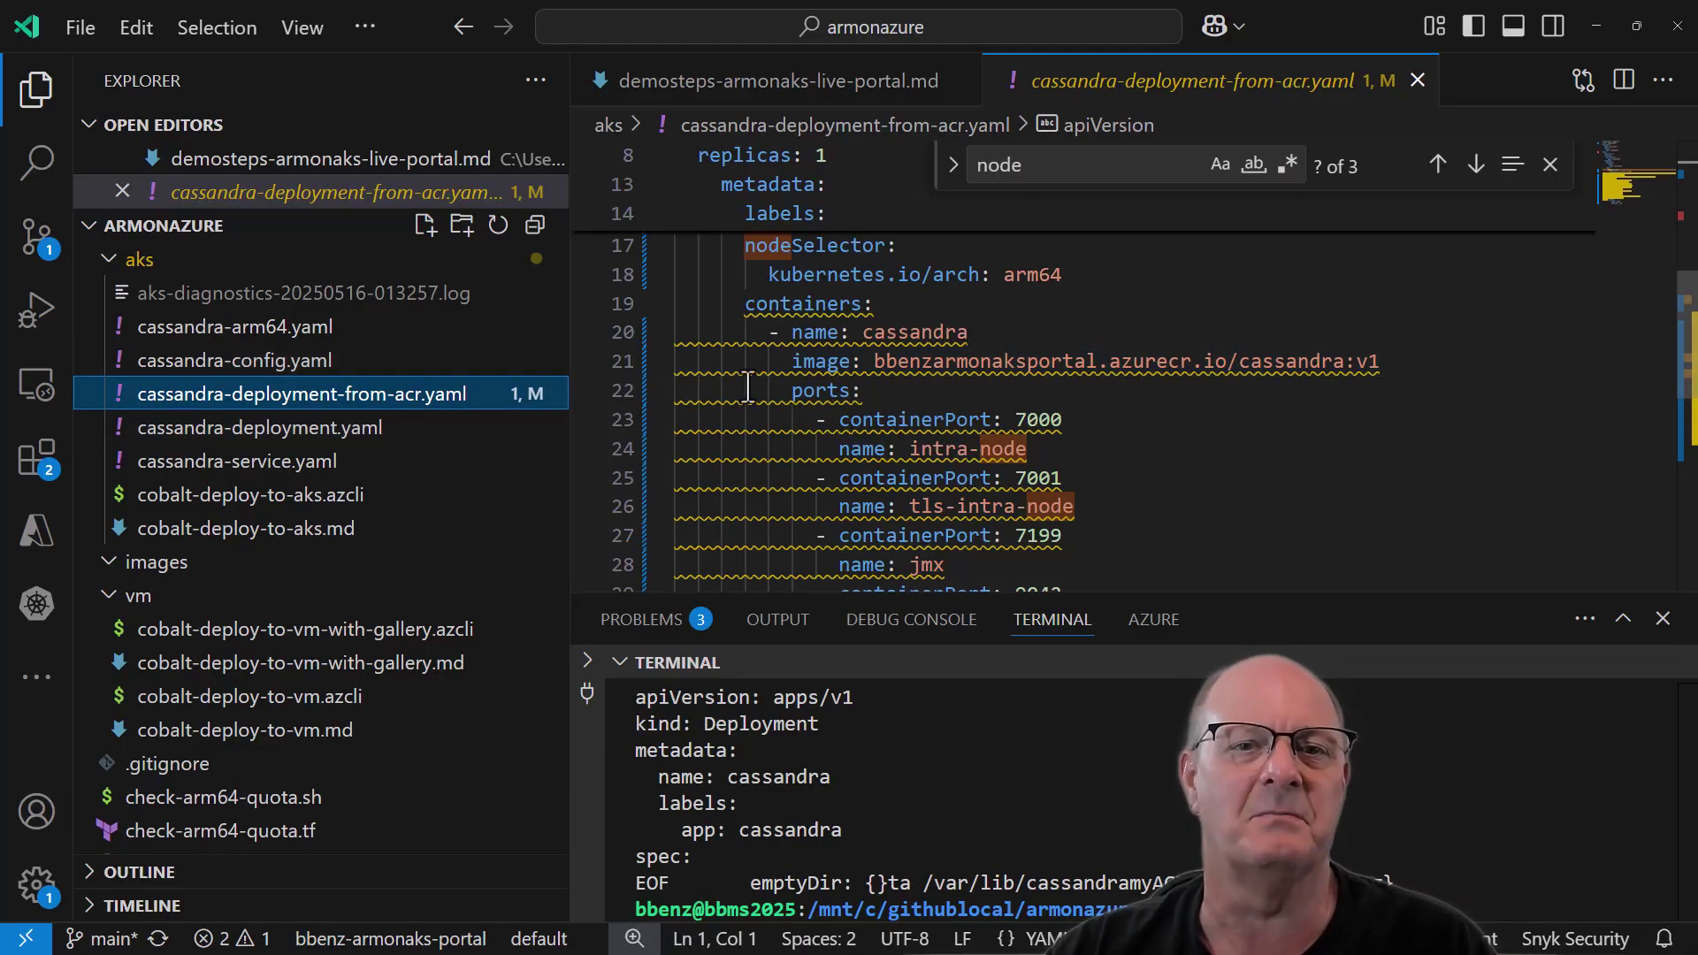
pyautogui.moveTo(939, 376)
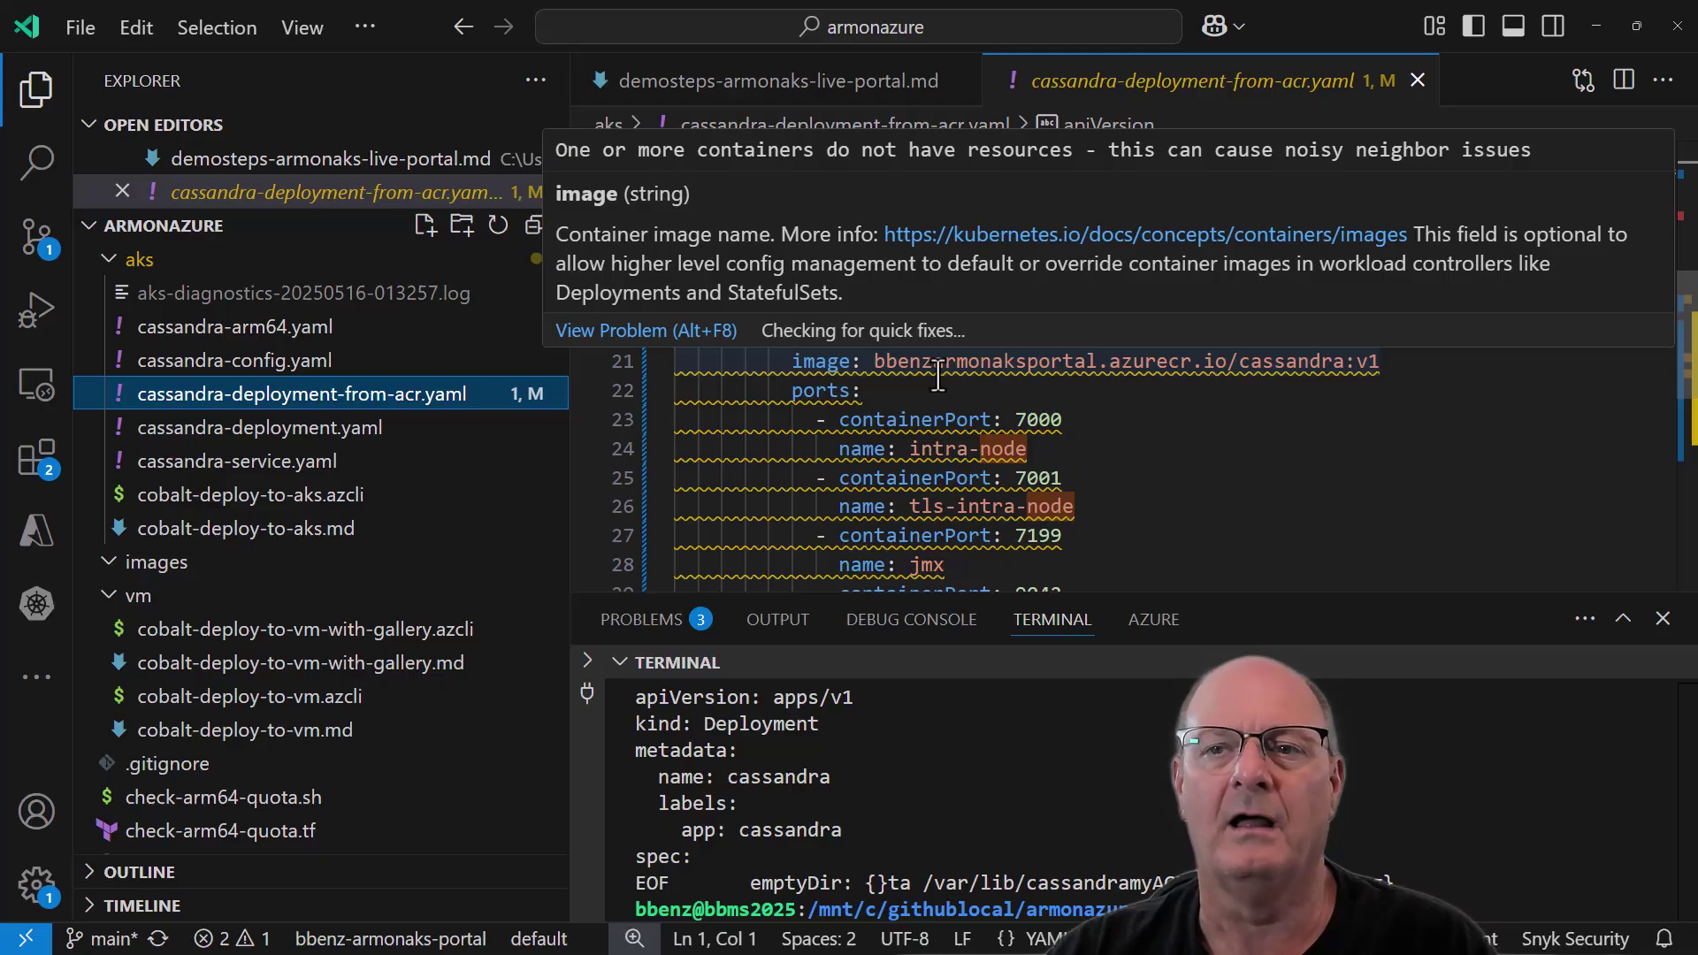
pyautogui.scroll(-4, 1404, 478)
pyautogui.scroll(5, 1415, 481)
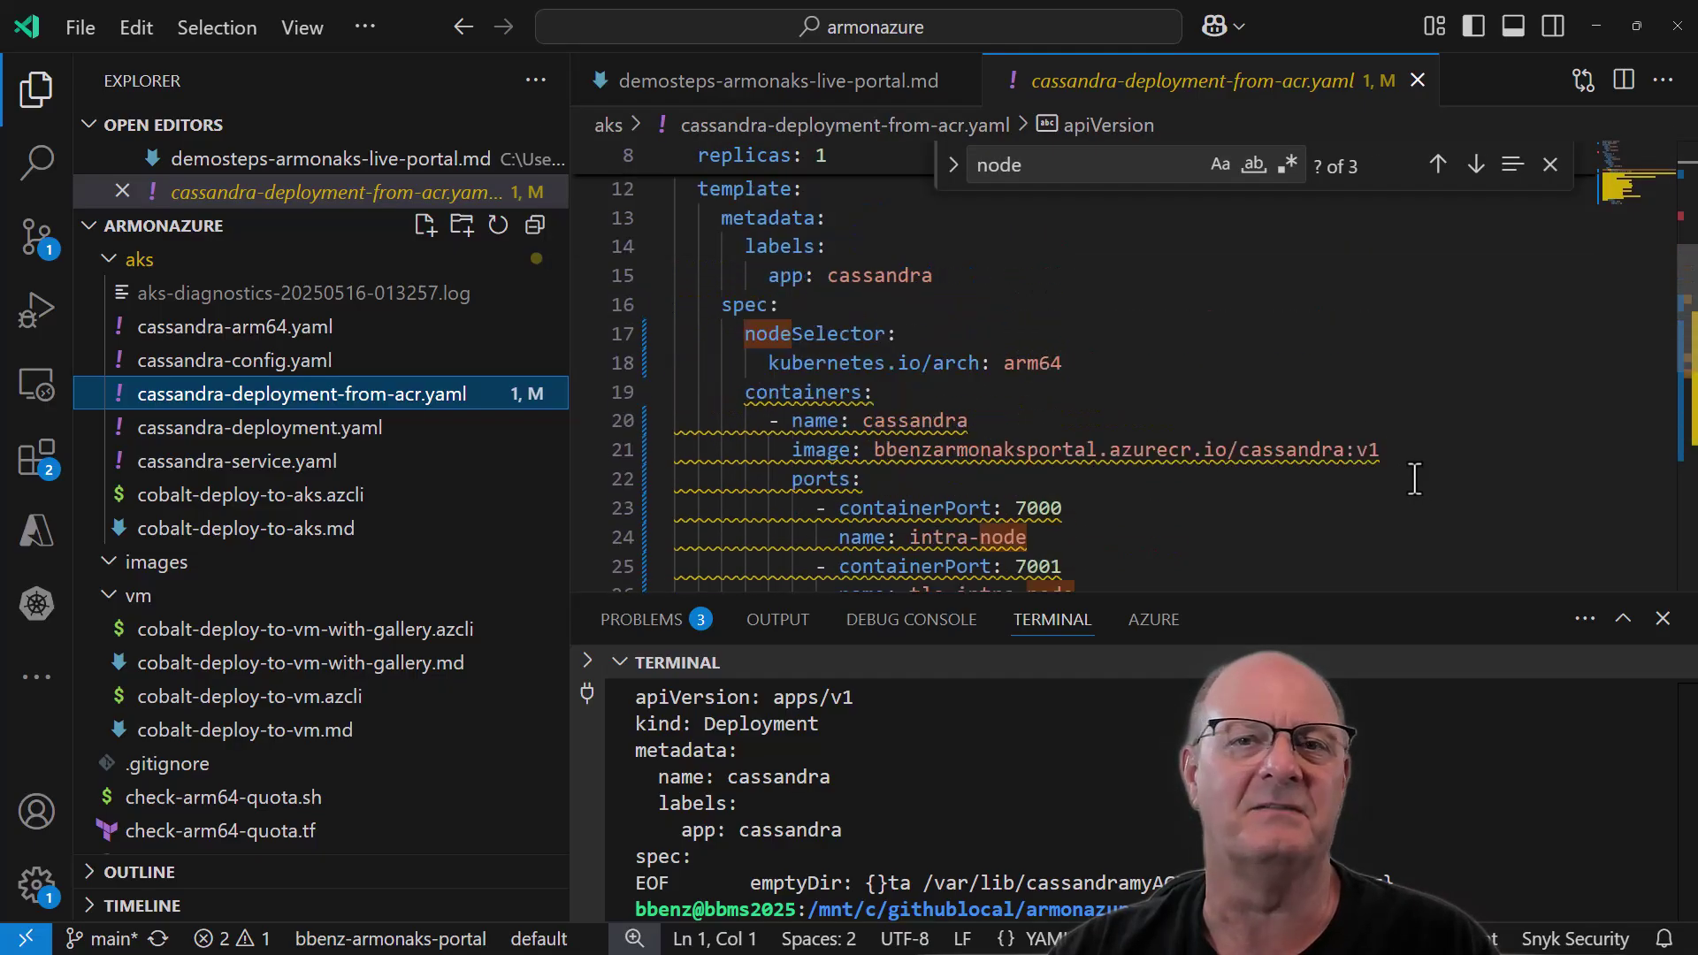
pyautogui.scroll(1, 1415, 480)
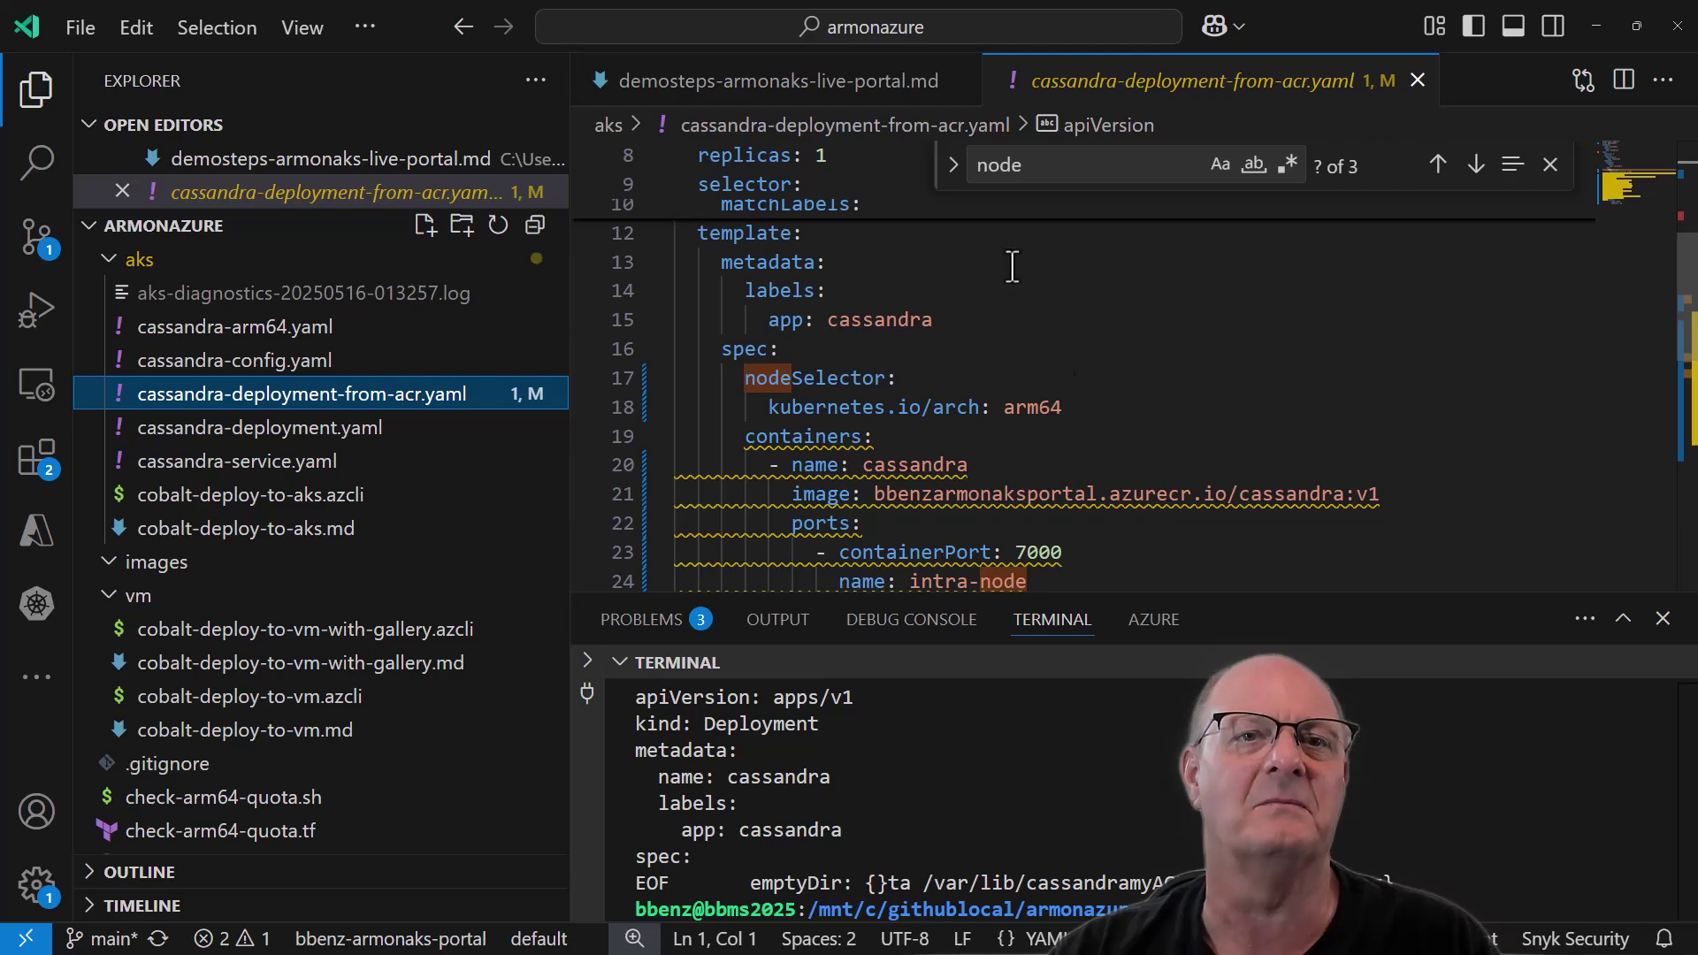
# Run the notes' kubectl apply -f cassandra-deployment-from-acr.yaml command in the terminal to apply the Cassandra deployment.
pyautogui.click(710, 84)
pyautogui.scroll(-1, 1187, 365)
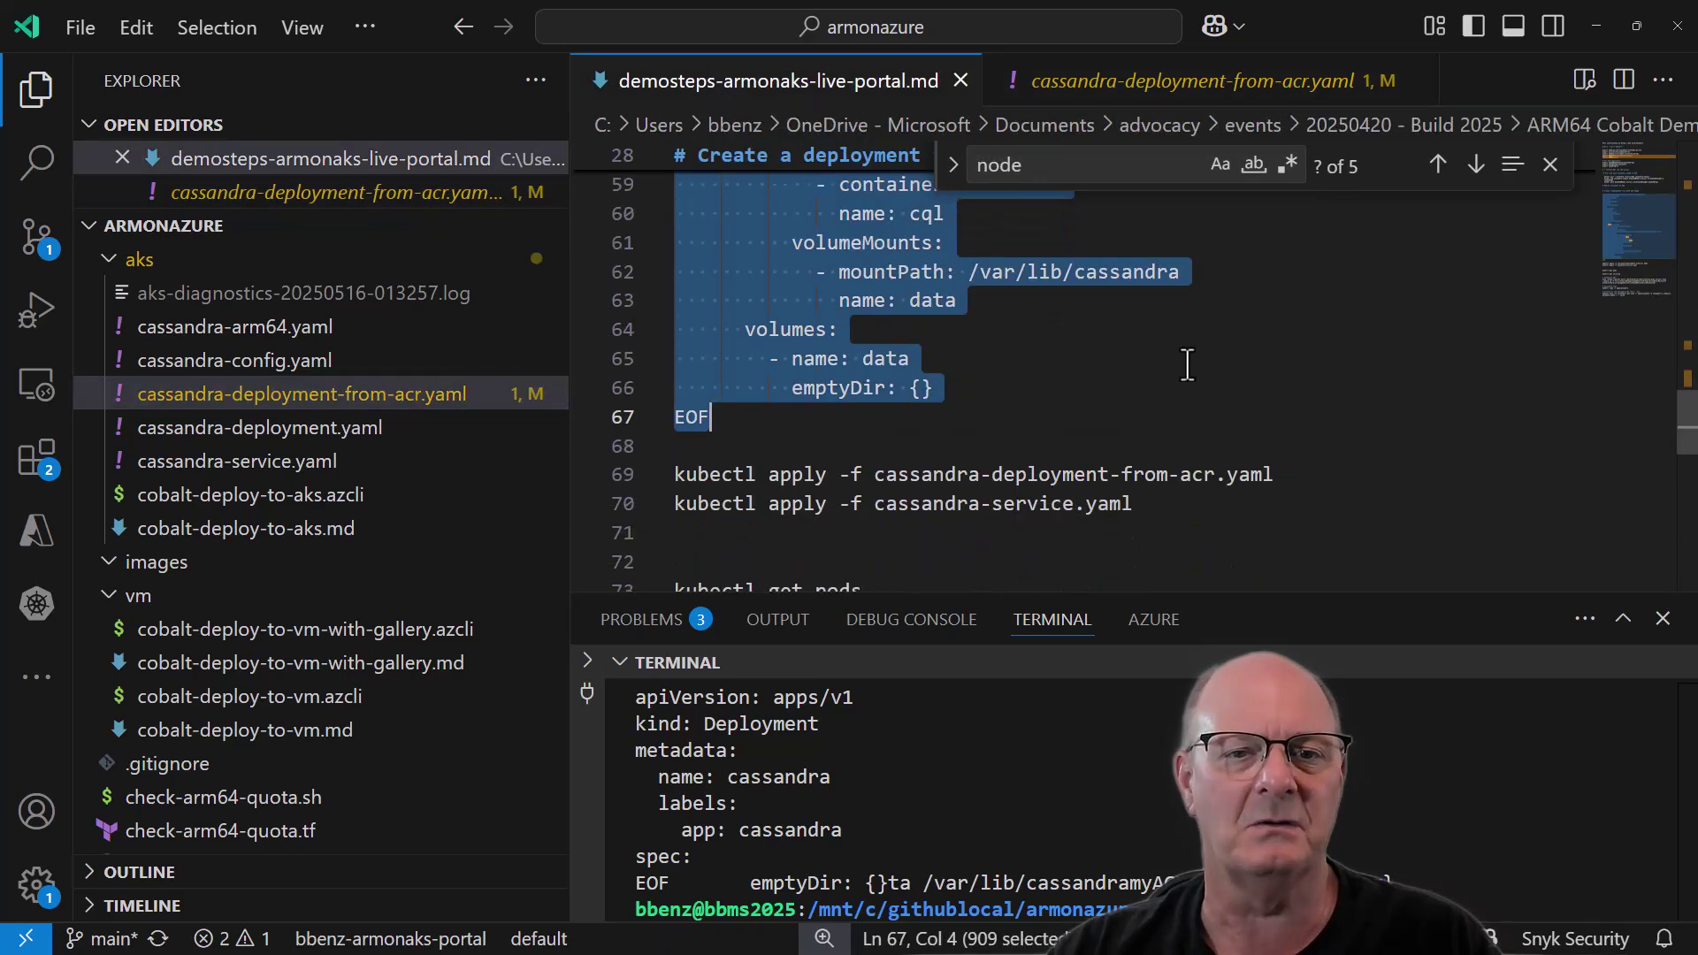
pyautogui.click(678, 478)
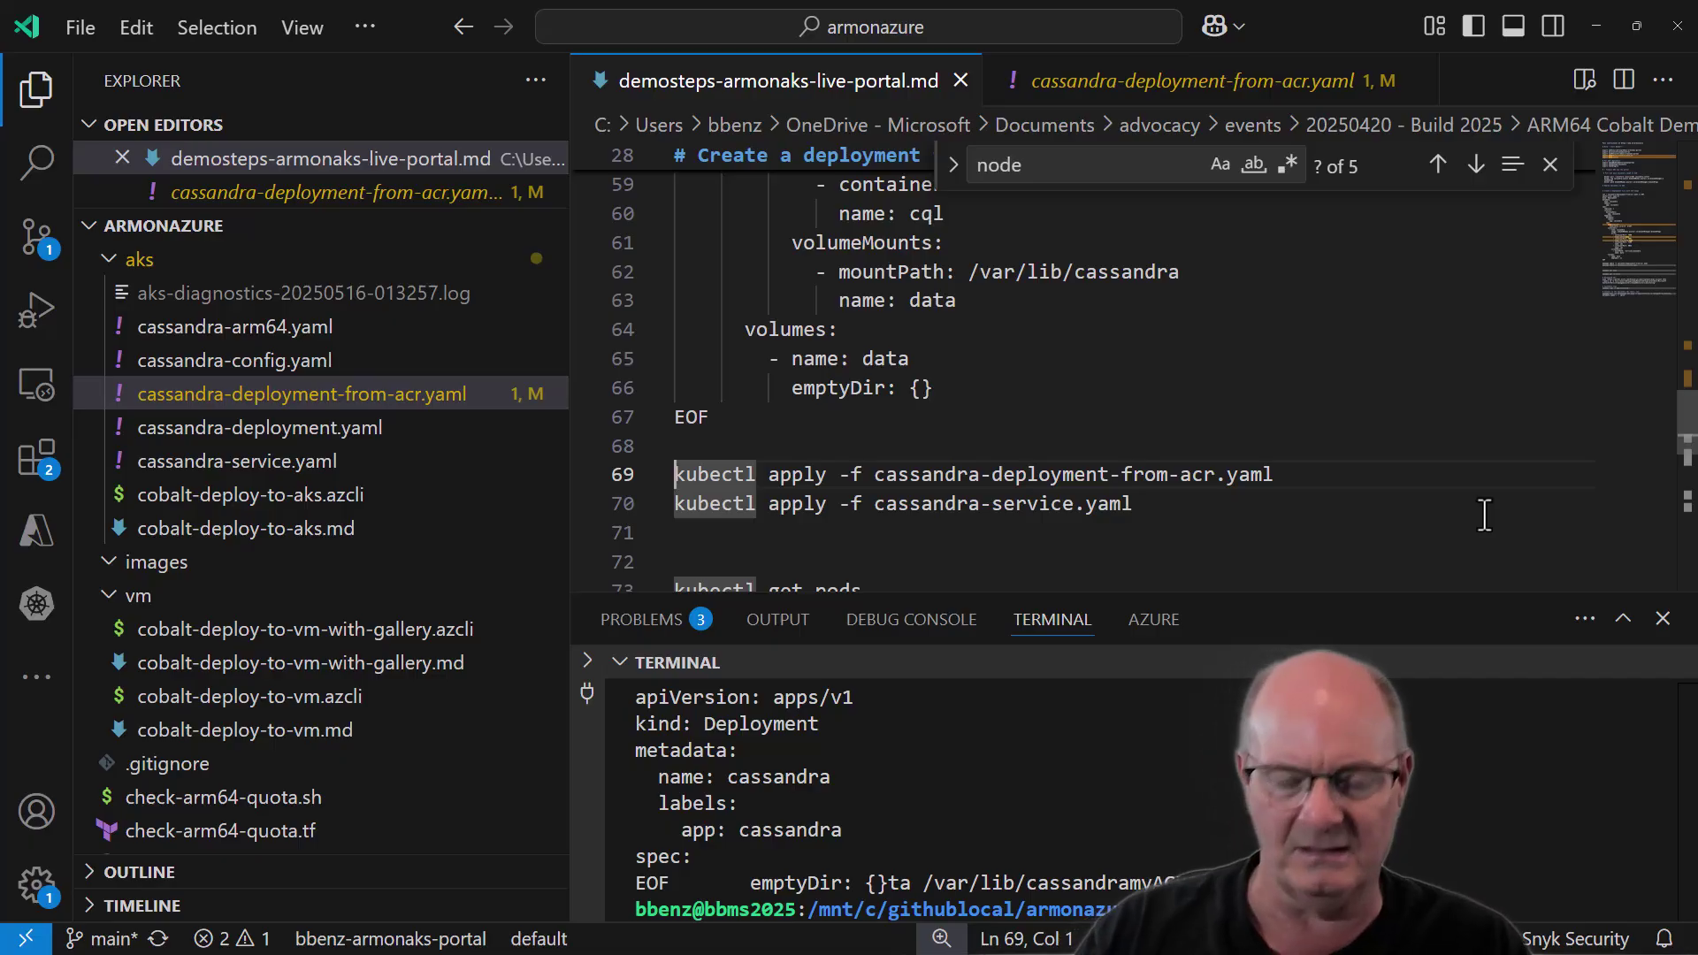
pyautogui.hotkey('shift', 'End')
pyautogui.hotkey('ctrl', 'Return')
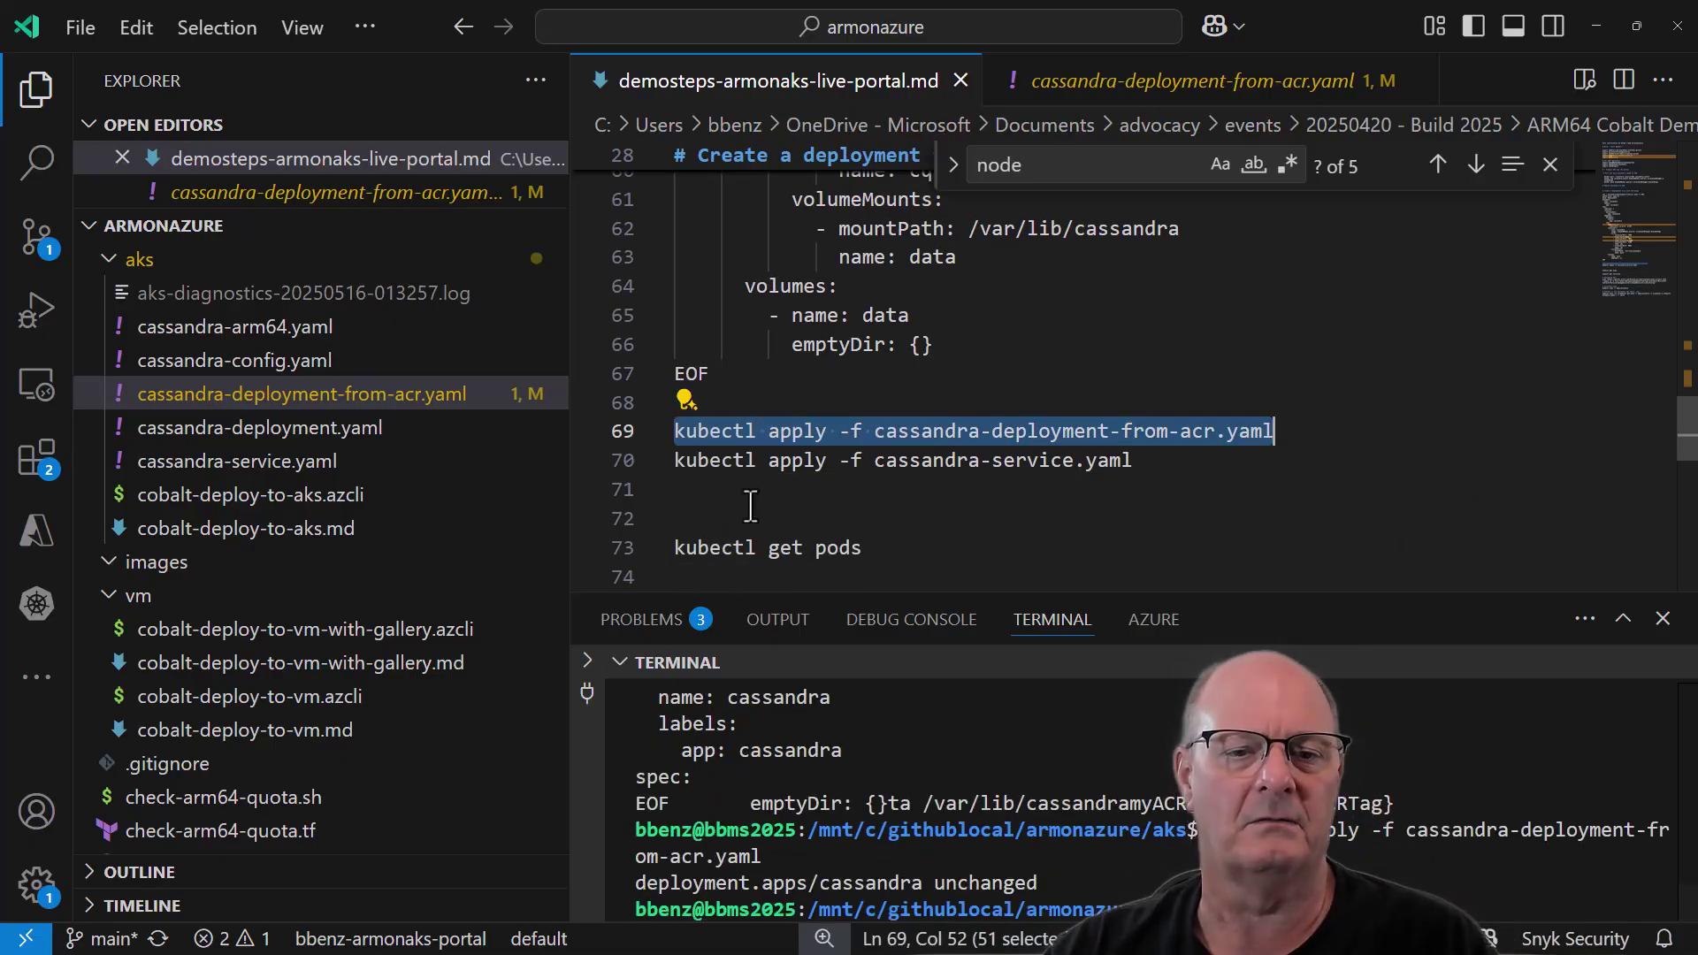
# Run the notes' kubectl apply -f cassandra-service.yaml command in the terminal to apply the Cassandra service.
pyautogui.click(677, 466)
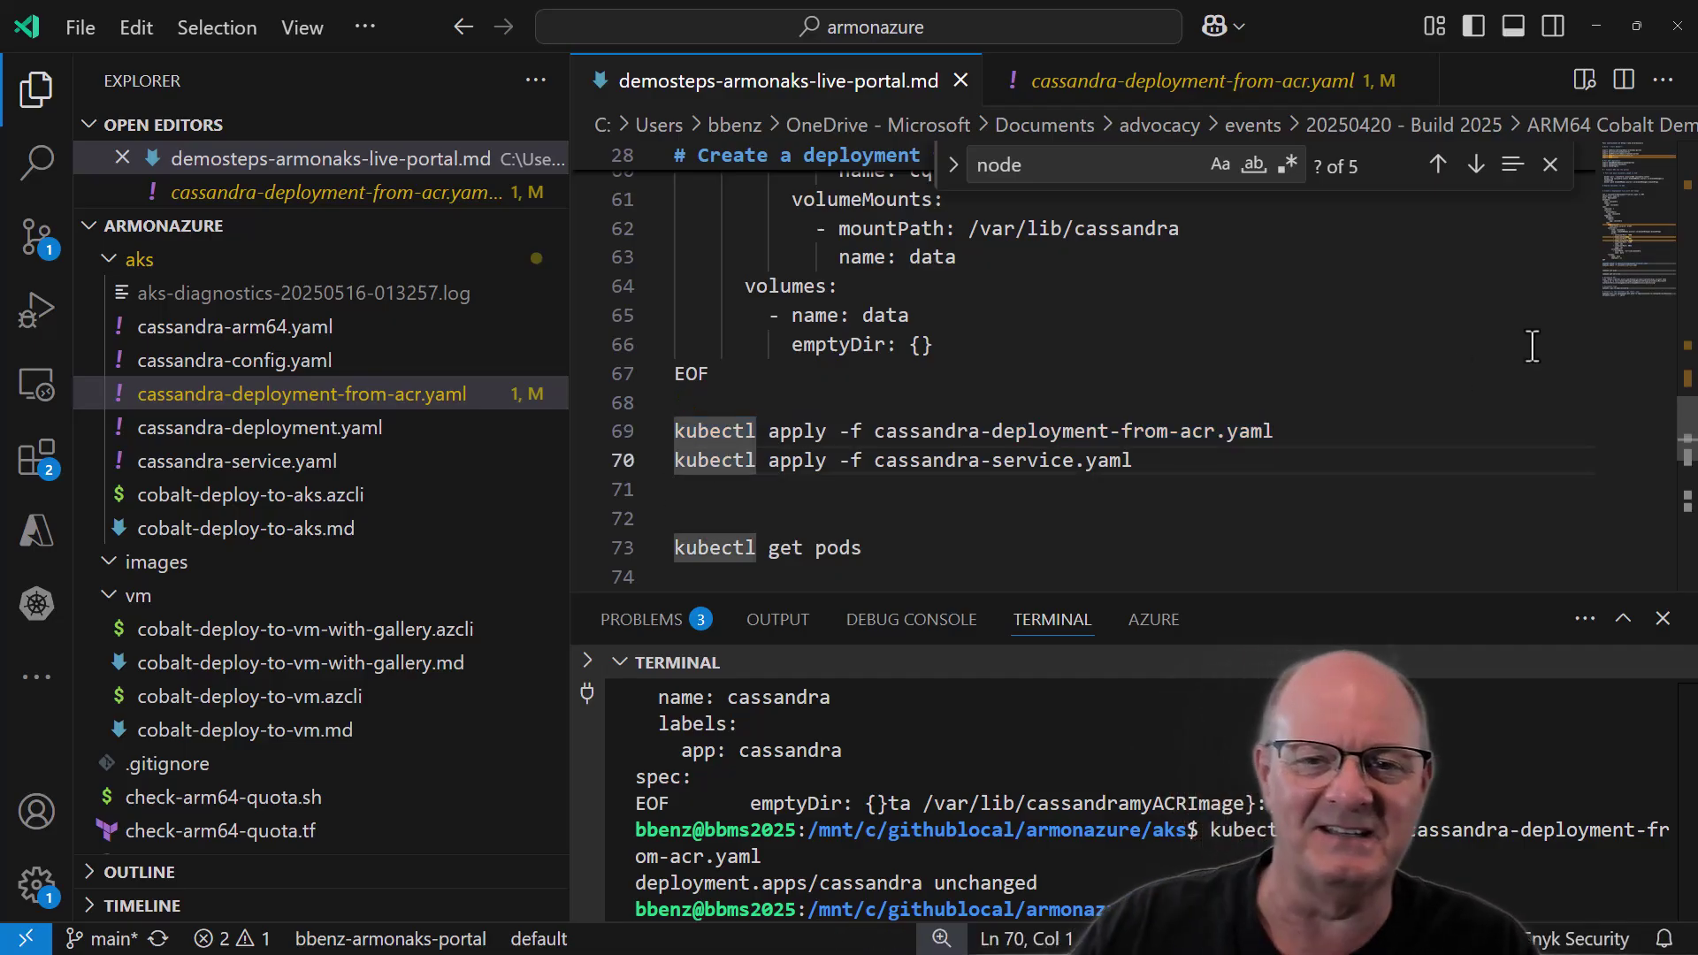
pyautogui.hotkey('shift', 'End')
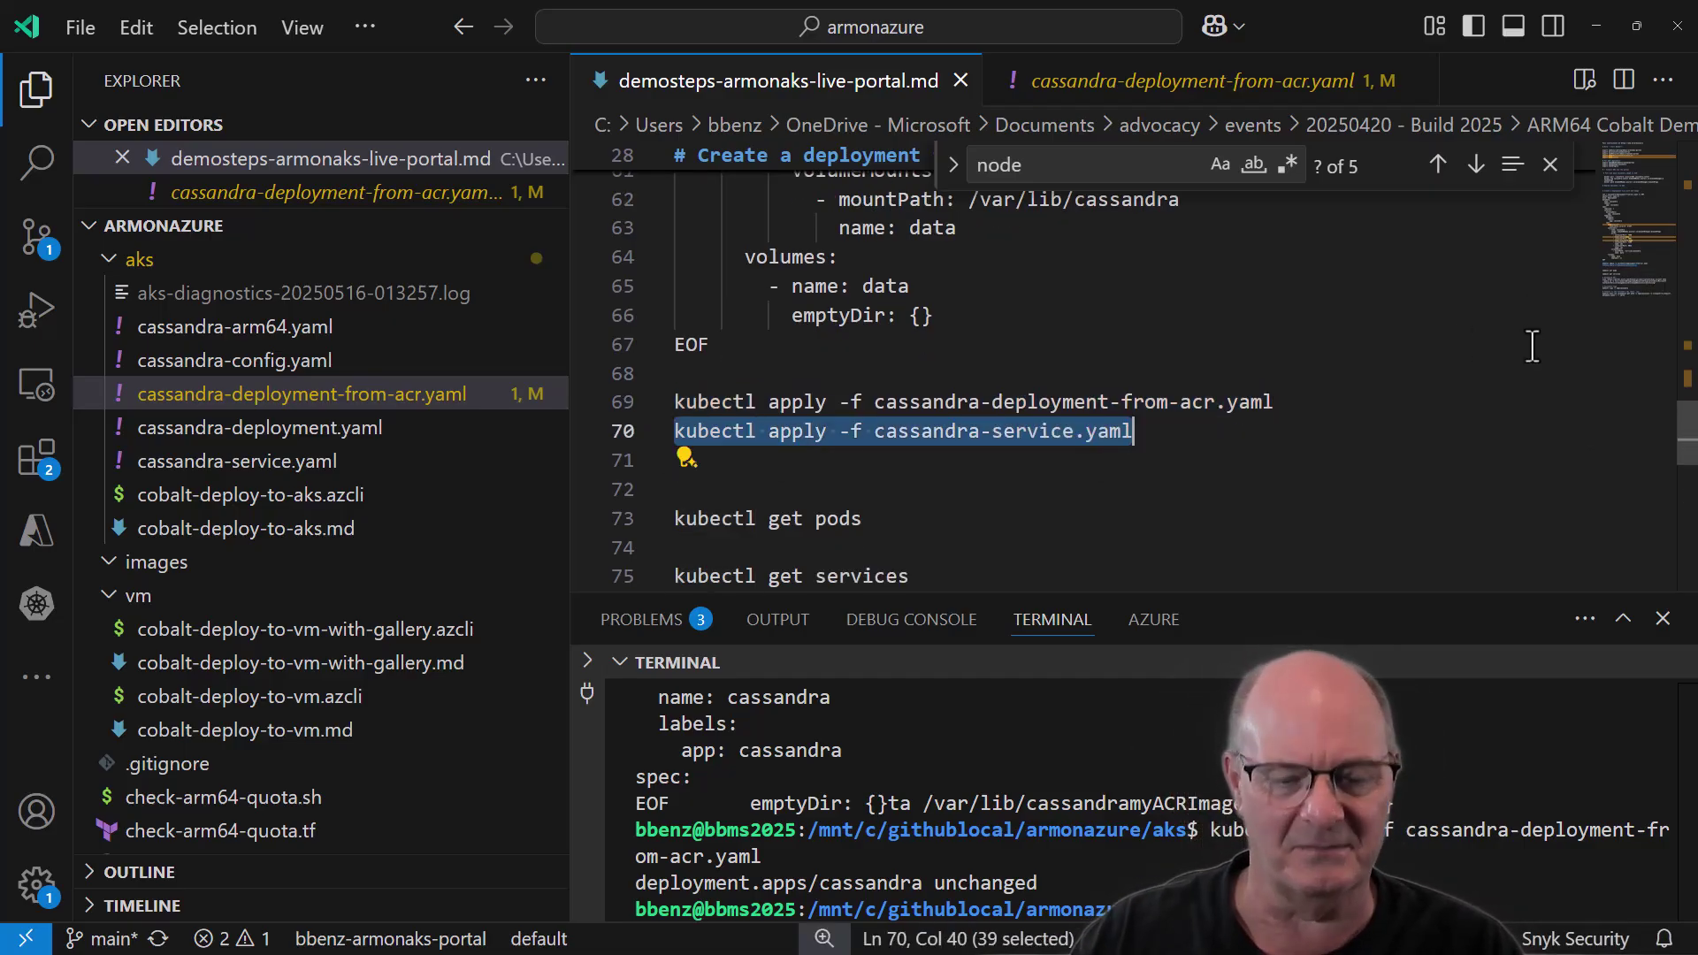
pyautogui.hotkey('ctrl', 'shift', 'Return')
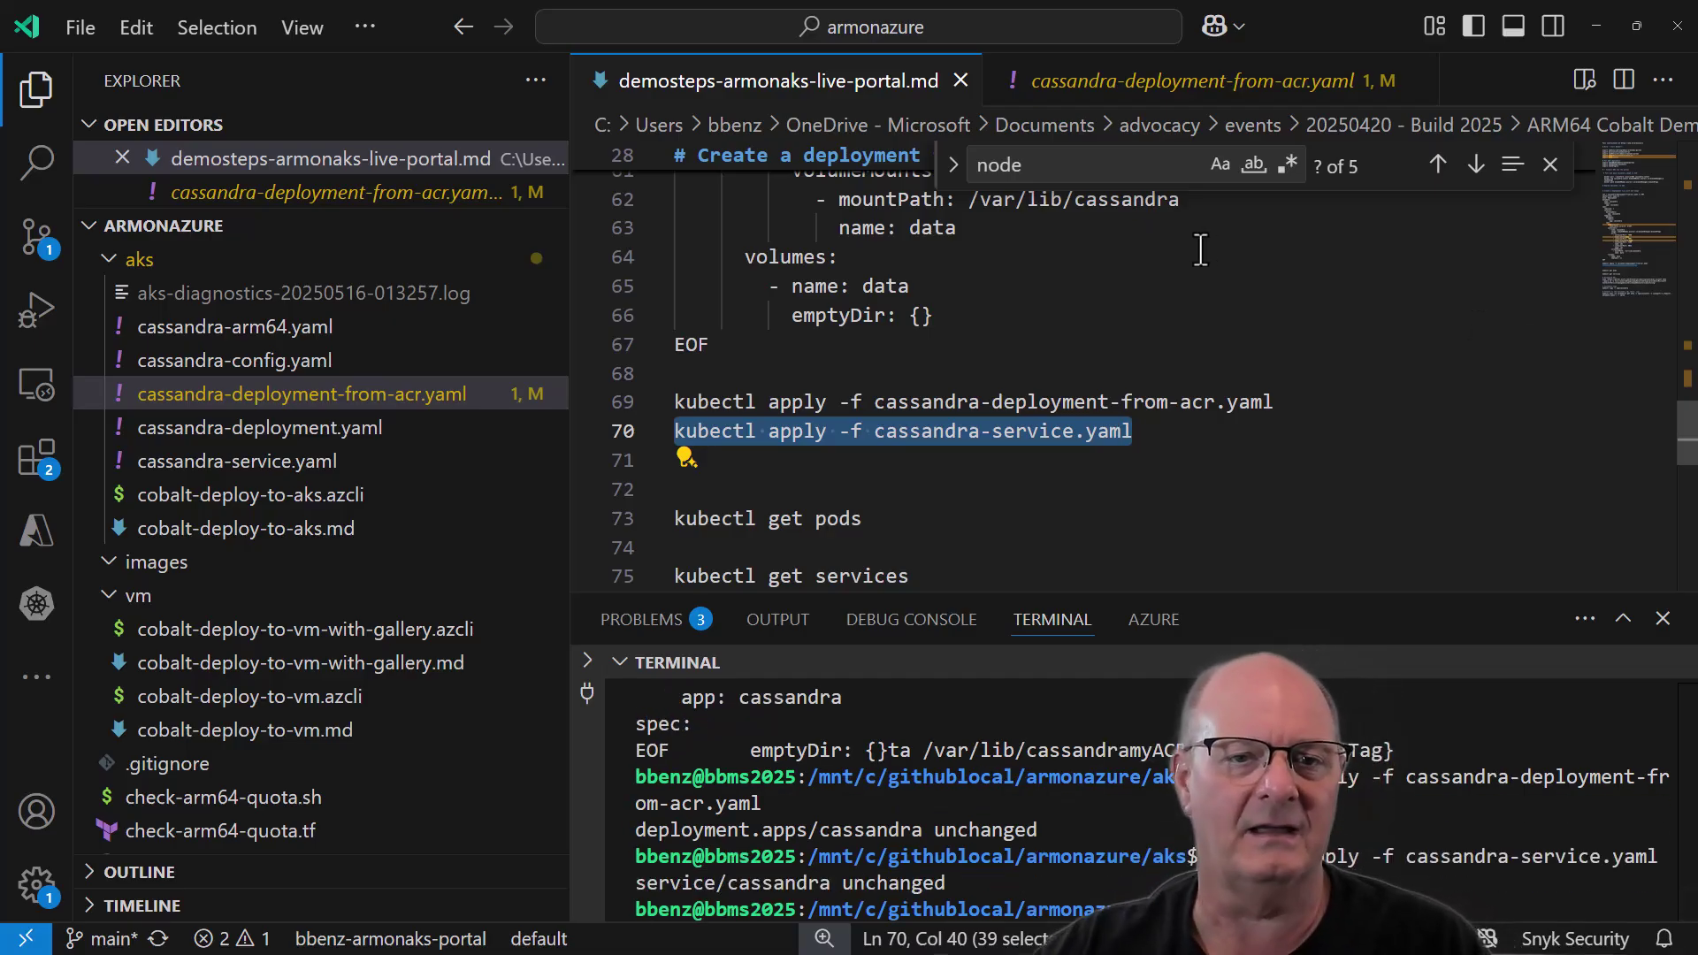
# Run the notes' kubectl get pods command in the terminal to list the cluster's pods.
pyautogui.scroll(-2, 937, 357)
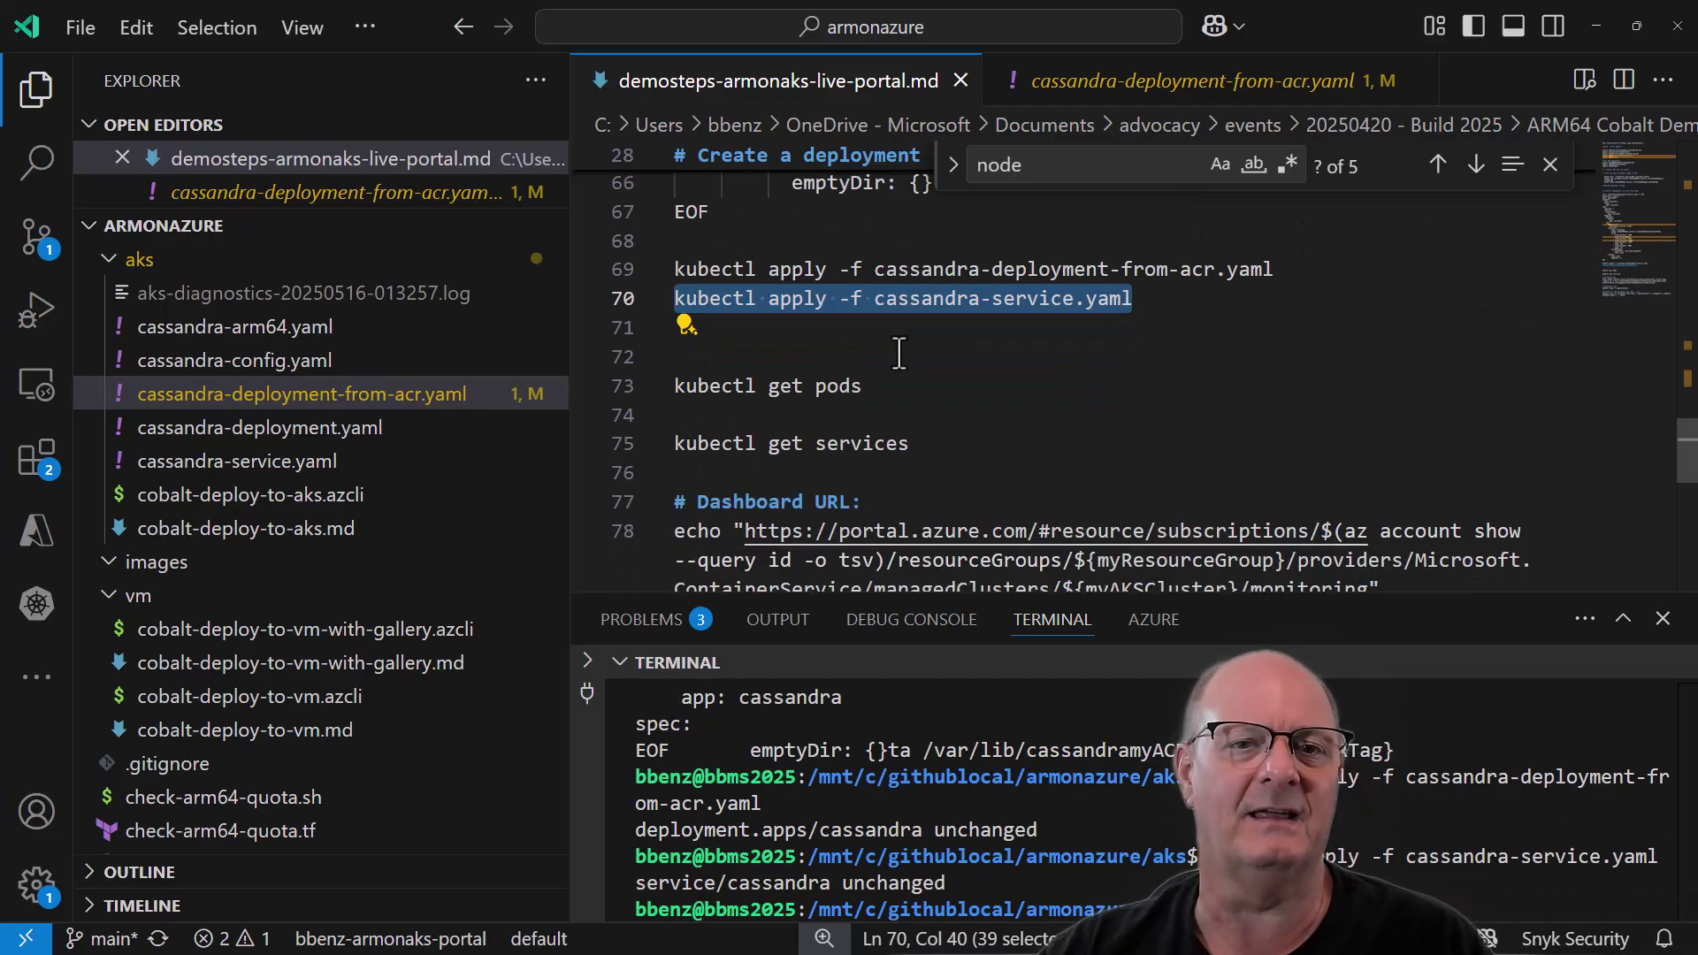
pyautogui.click(678, 387)
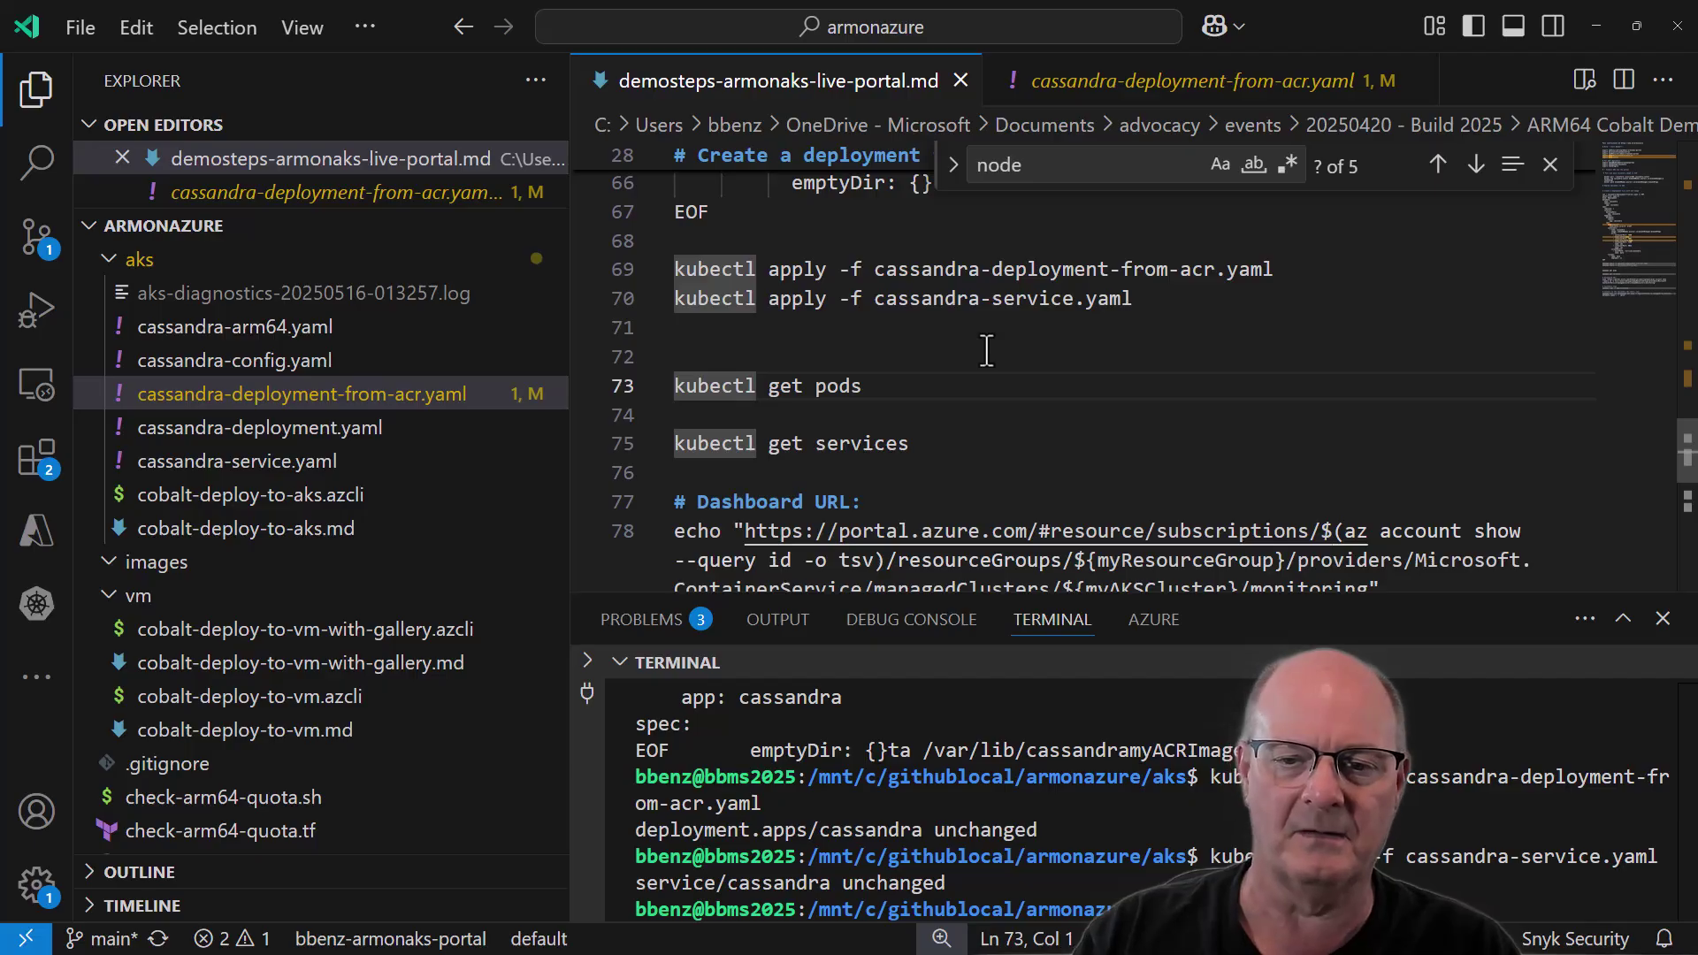
pyautogui.hotkey('ctrl', 'Return')
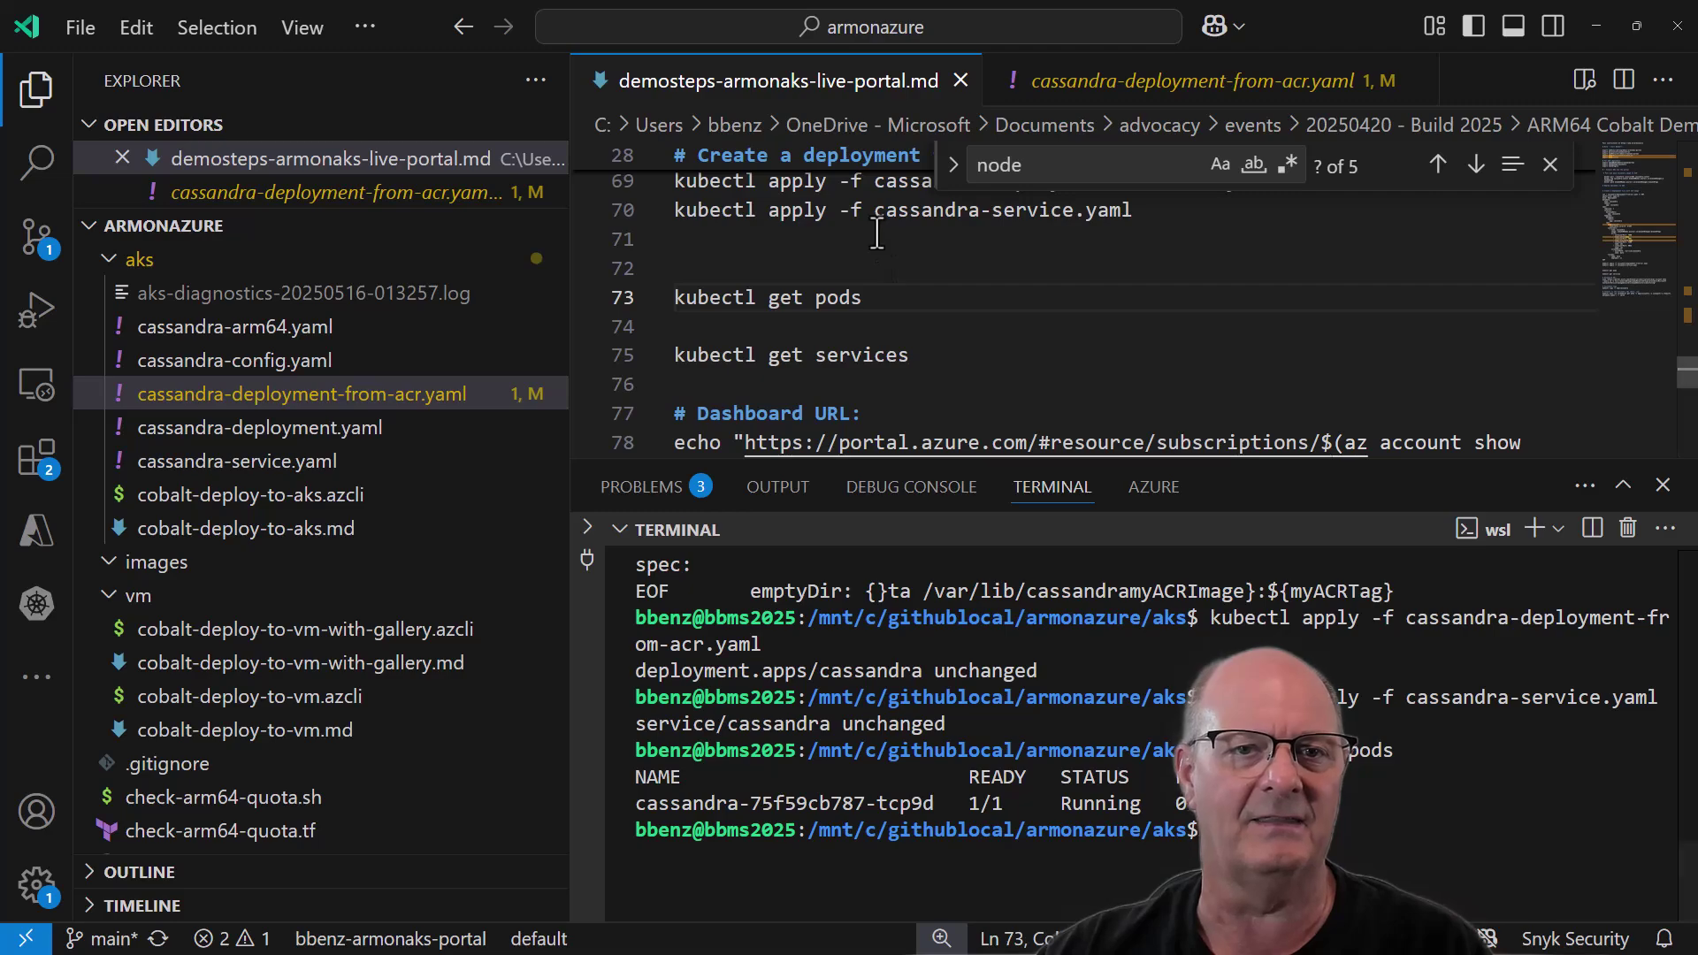
# Run the notes' kubectl get services command in the terminal to list the cluster's services.
pyautogui.click(677, 355)
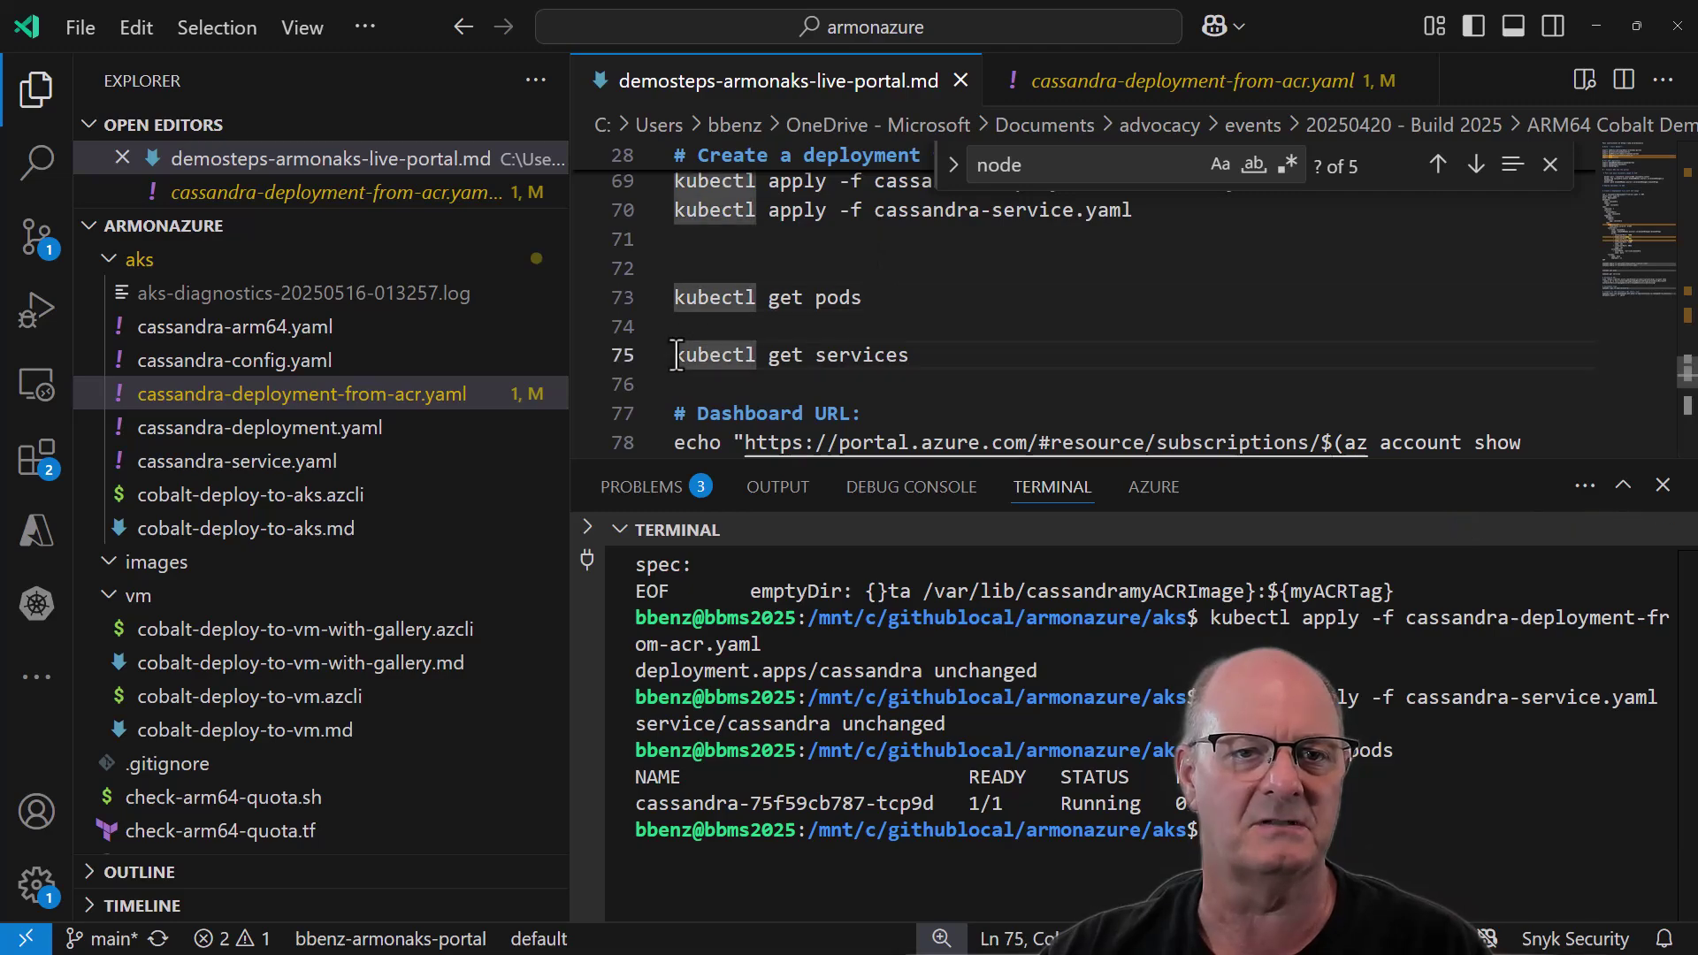
pyautogui.keyDown('shift'); pyautogui.click(1126, 355); pyautogui.keyUp('shift')
pyautogui.scroll(-1, 1126, 359)
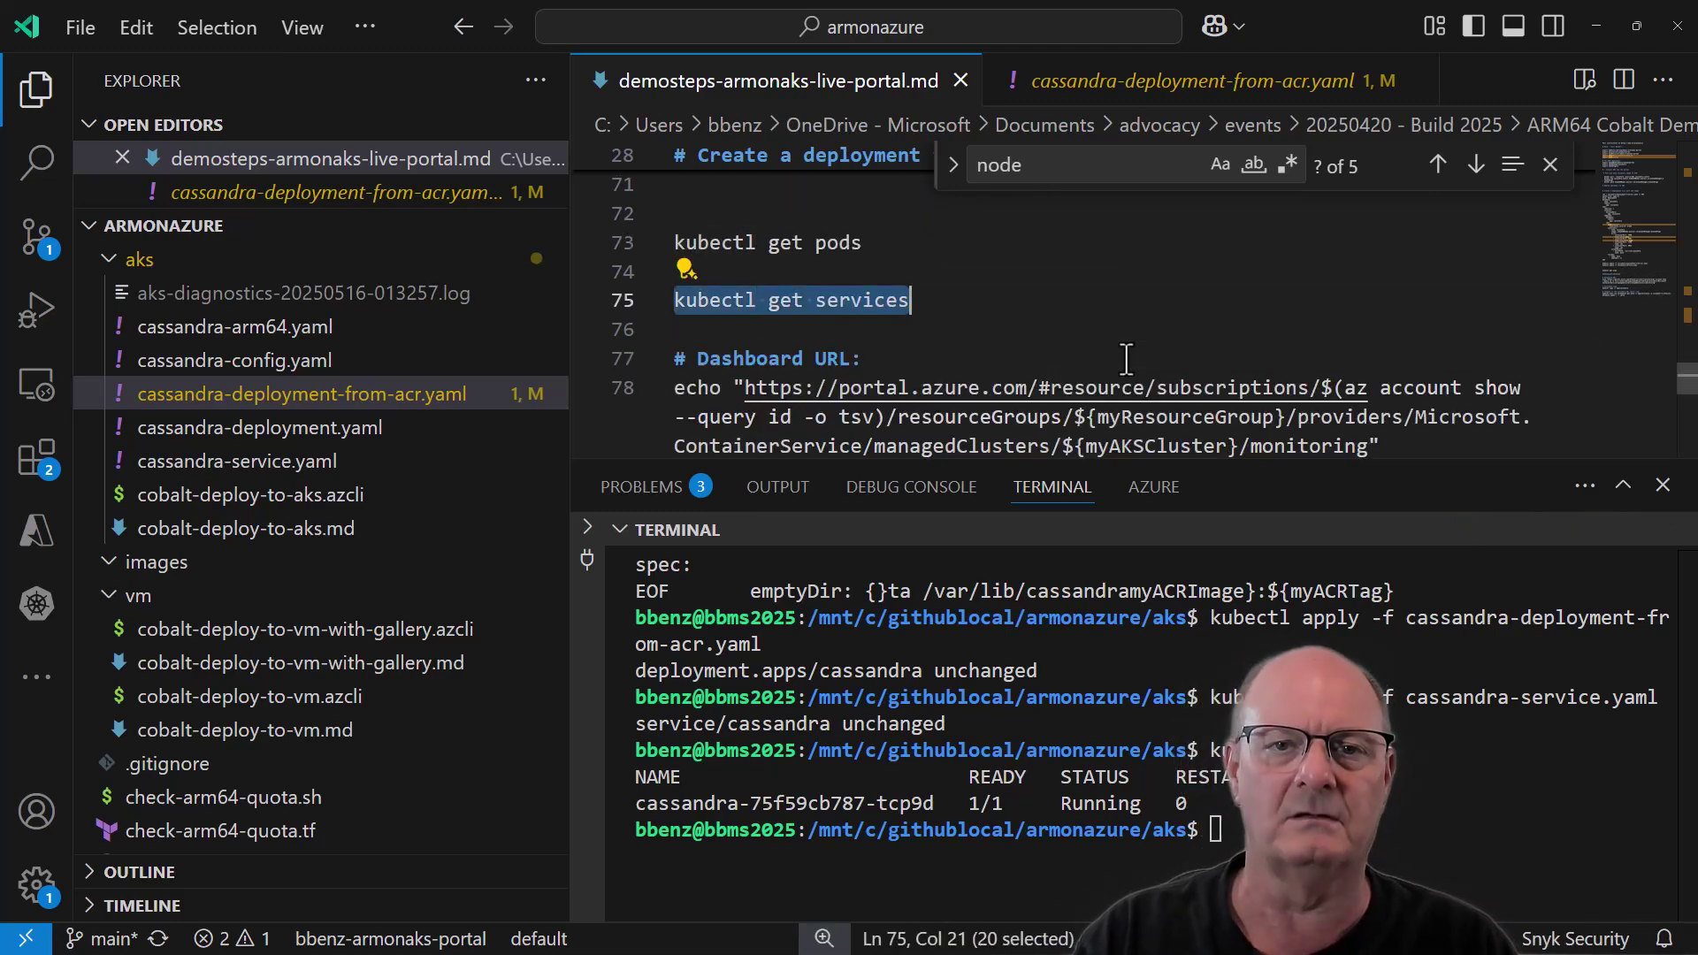
pyautogui.hotkey('ctrl', 'shift', 'Return')
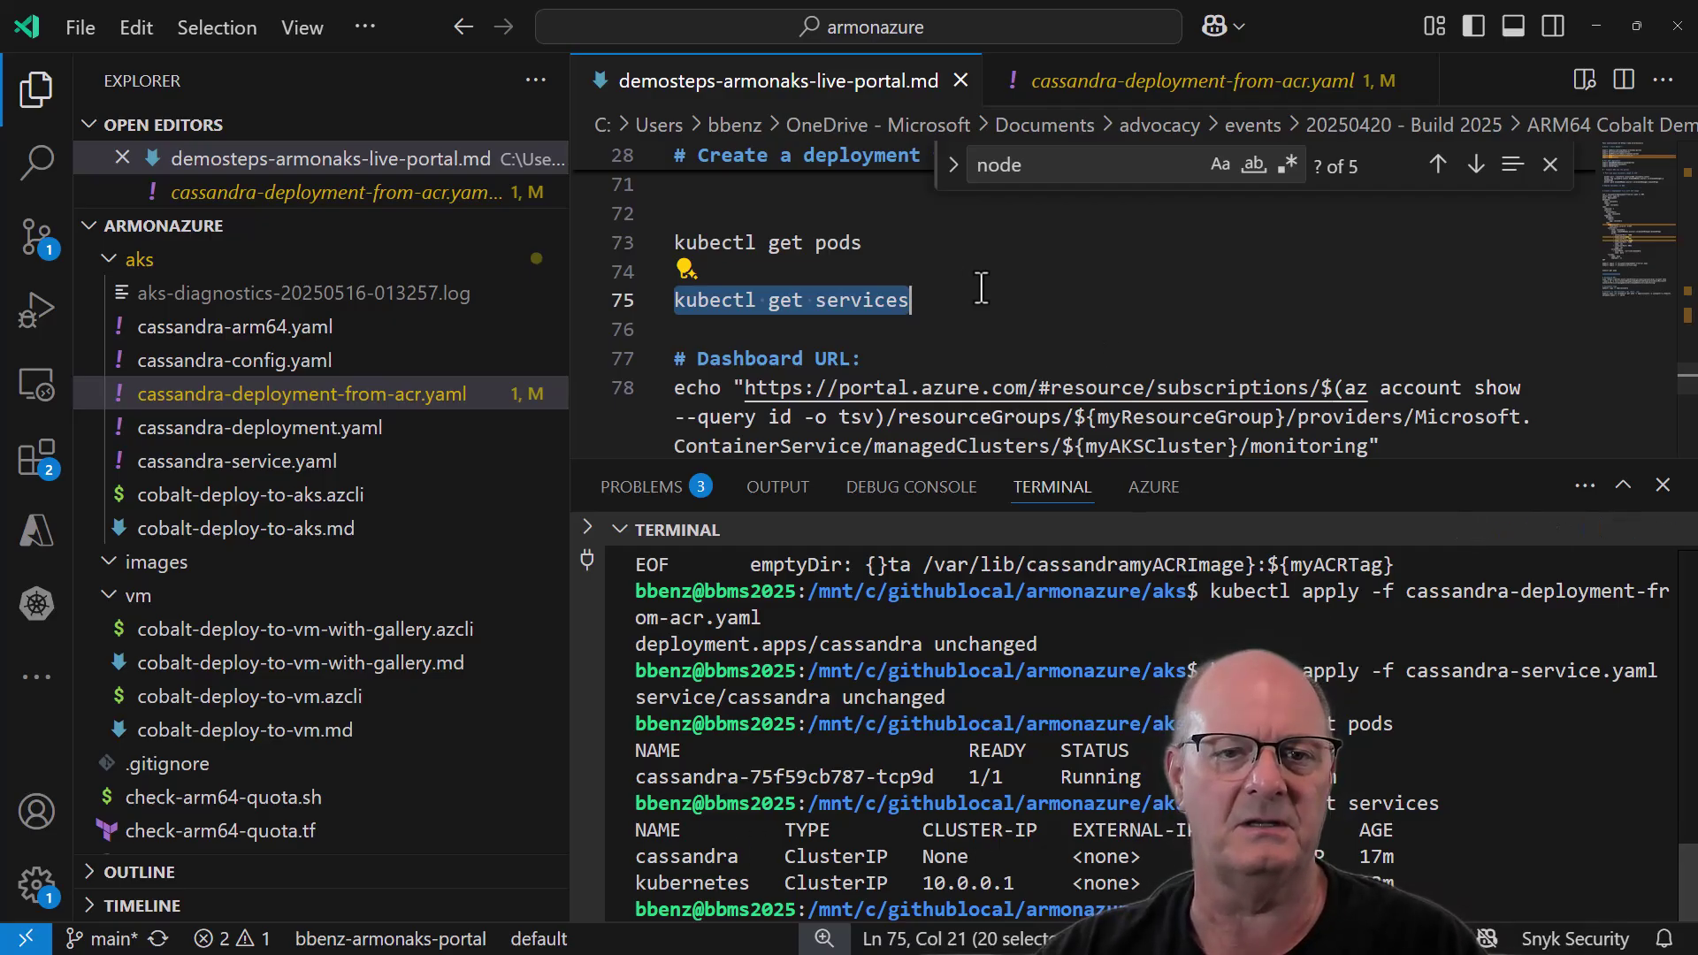
# Run the notes' Dashboard URL echo command in the terminal to print the cluster's monitoring link.
pyautogui.scroll(-1, 811, 337)
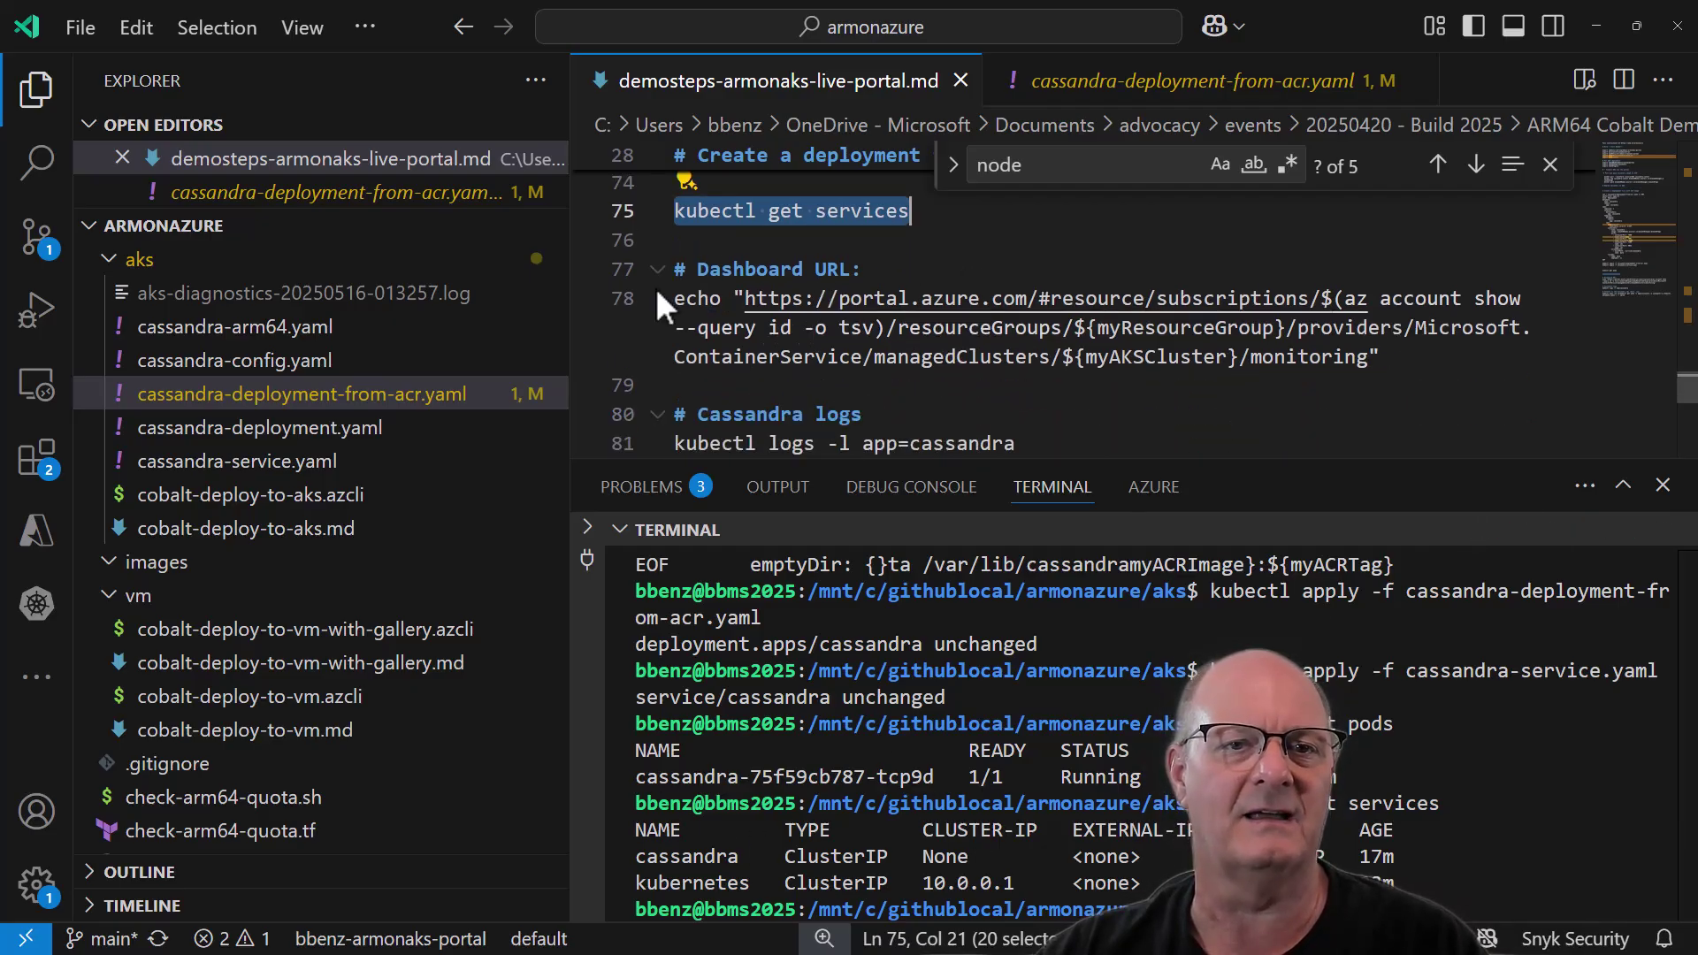
pyautogui.moveTo(678, 296); pyautogui.dragTo(1405, 369)
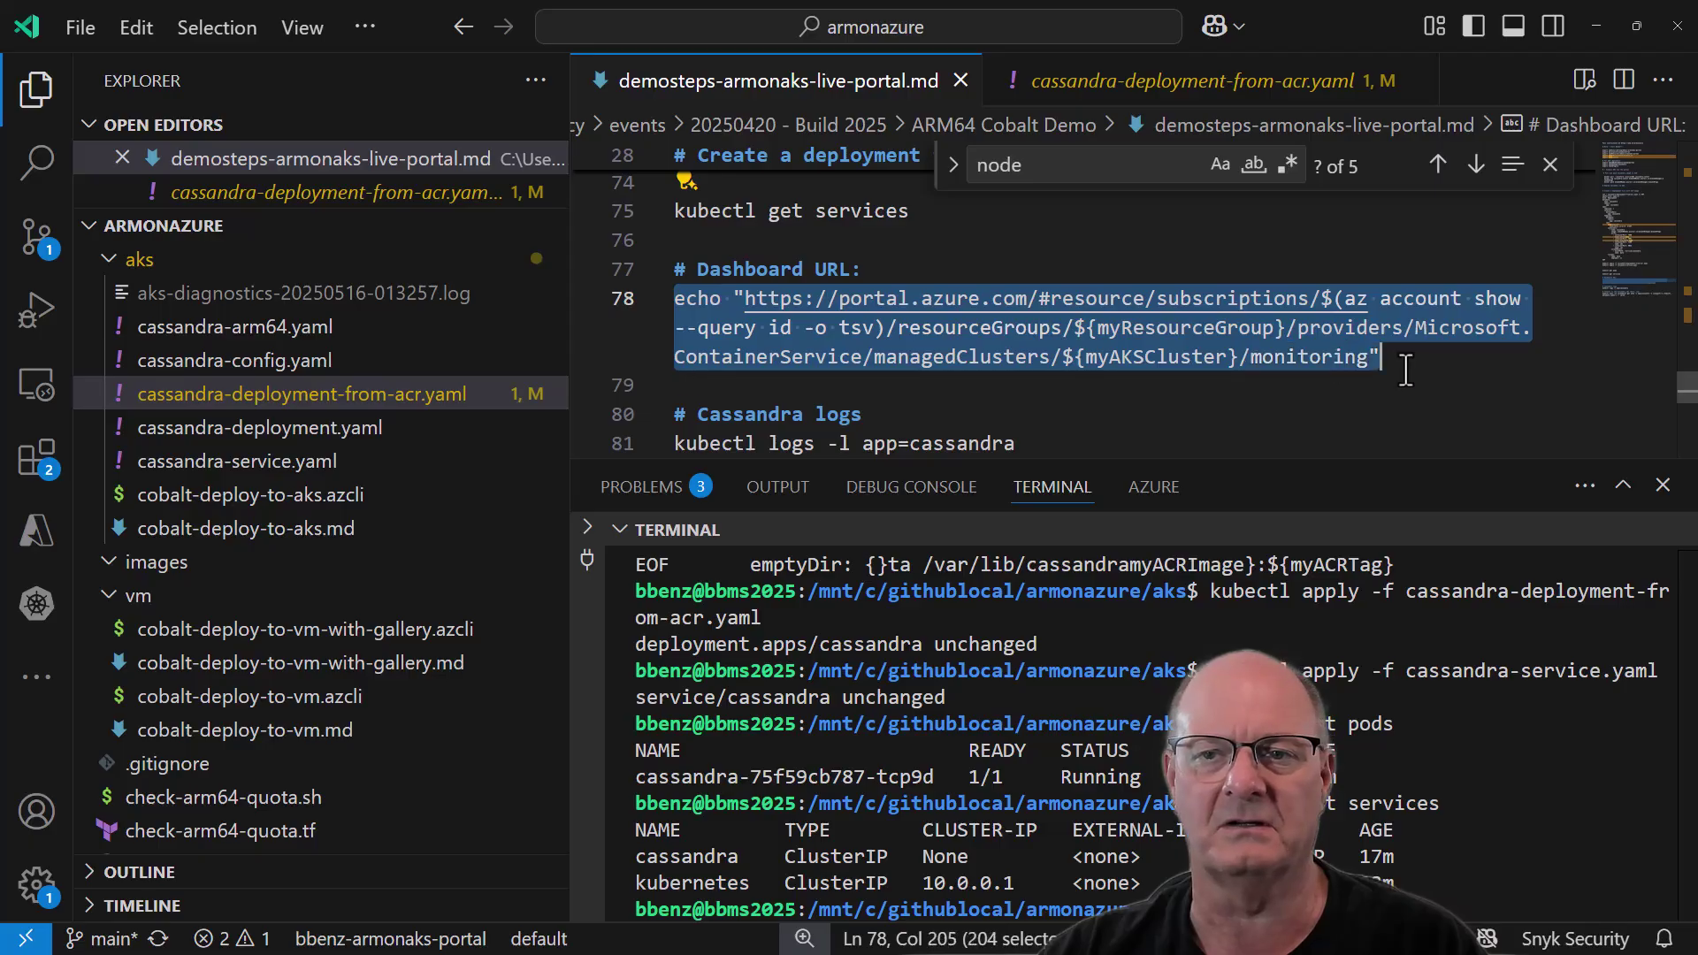
pyautogui.hotkey('ctrl', 'shift', 'Return')
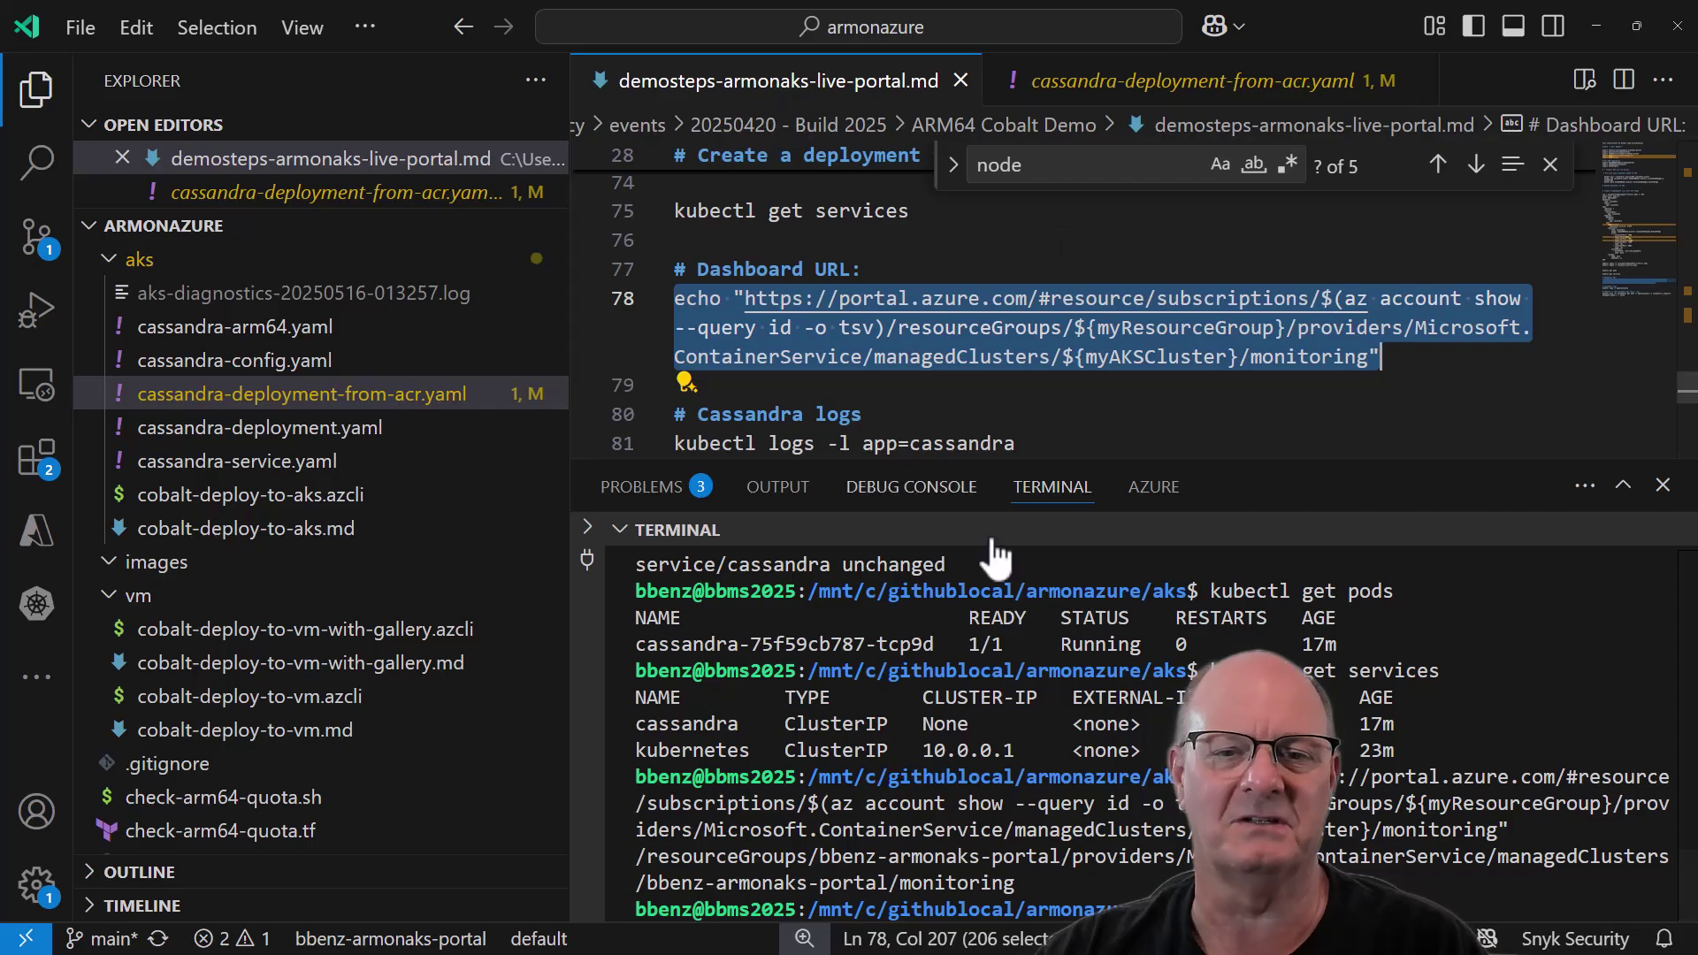
# Run the notes' kubectl logs -l app=cassandra command in the terminal to show the Cassandra logs.
pyautogui.scroll(-3, 856, 335)
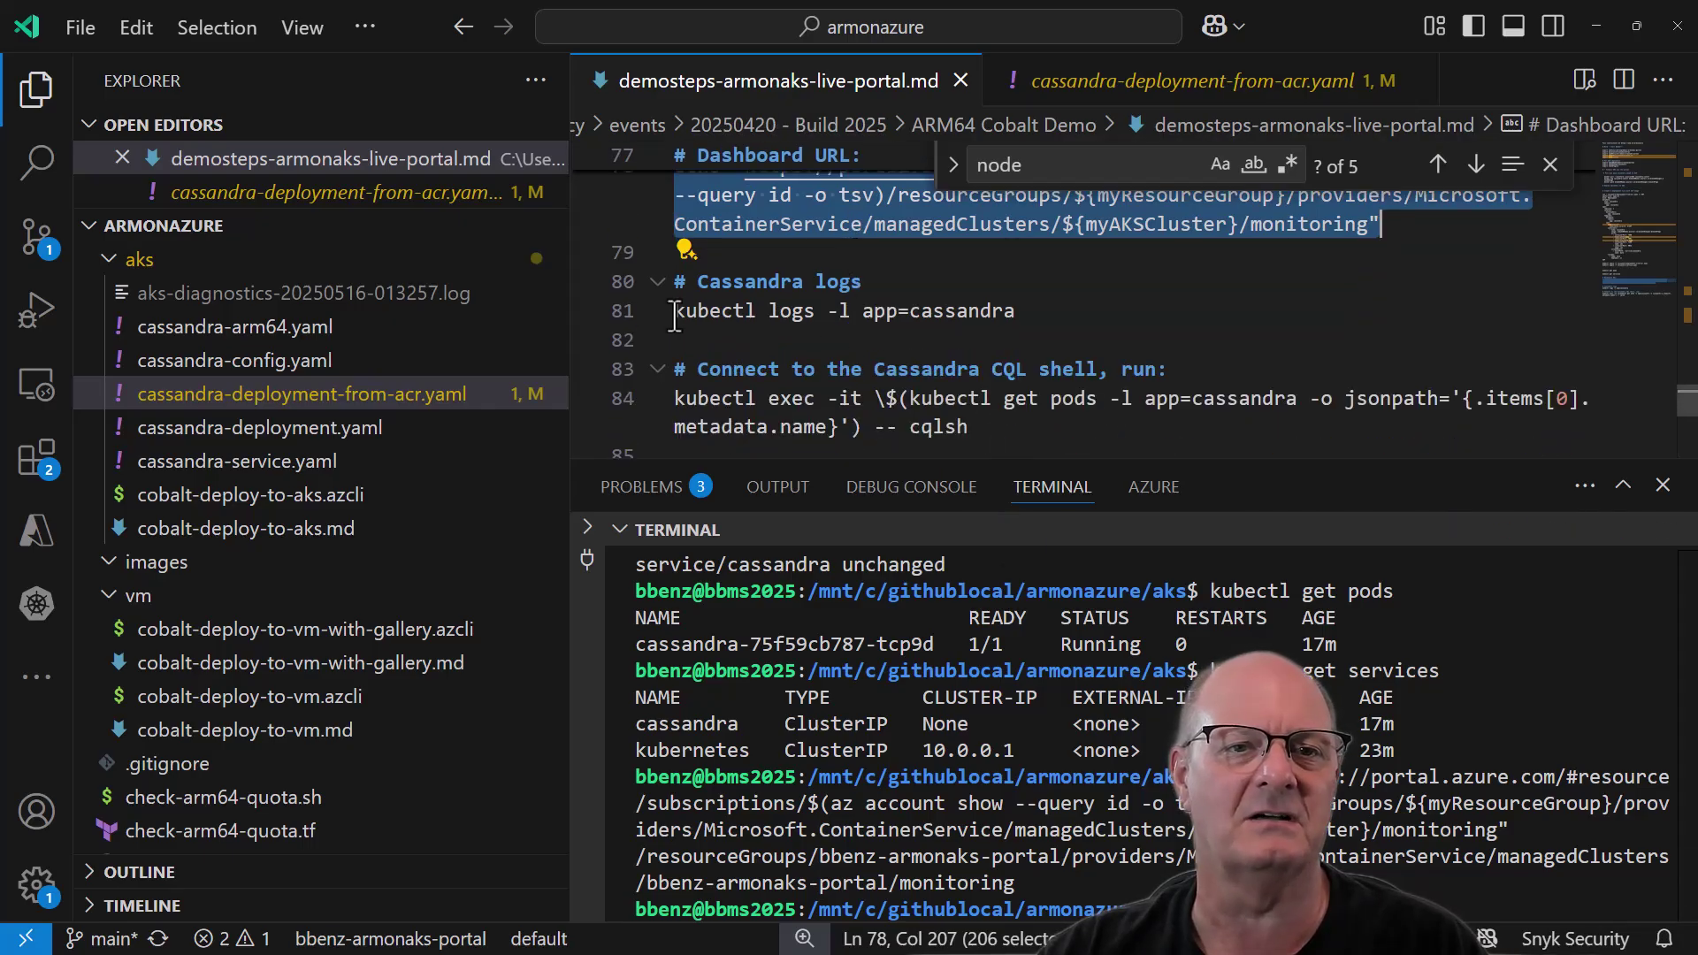
pyautogui.click(674, 316)
pyautogui.hotkey('shift', 'End')
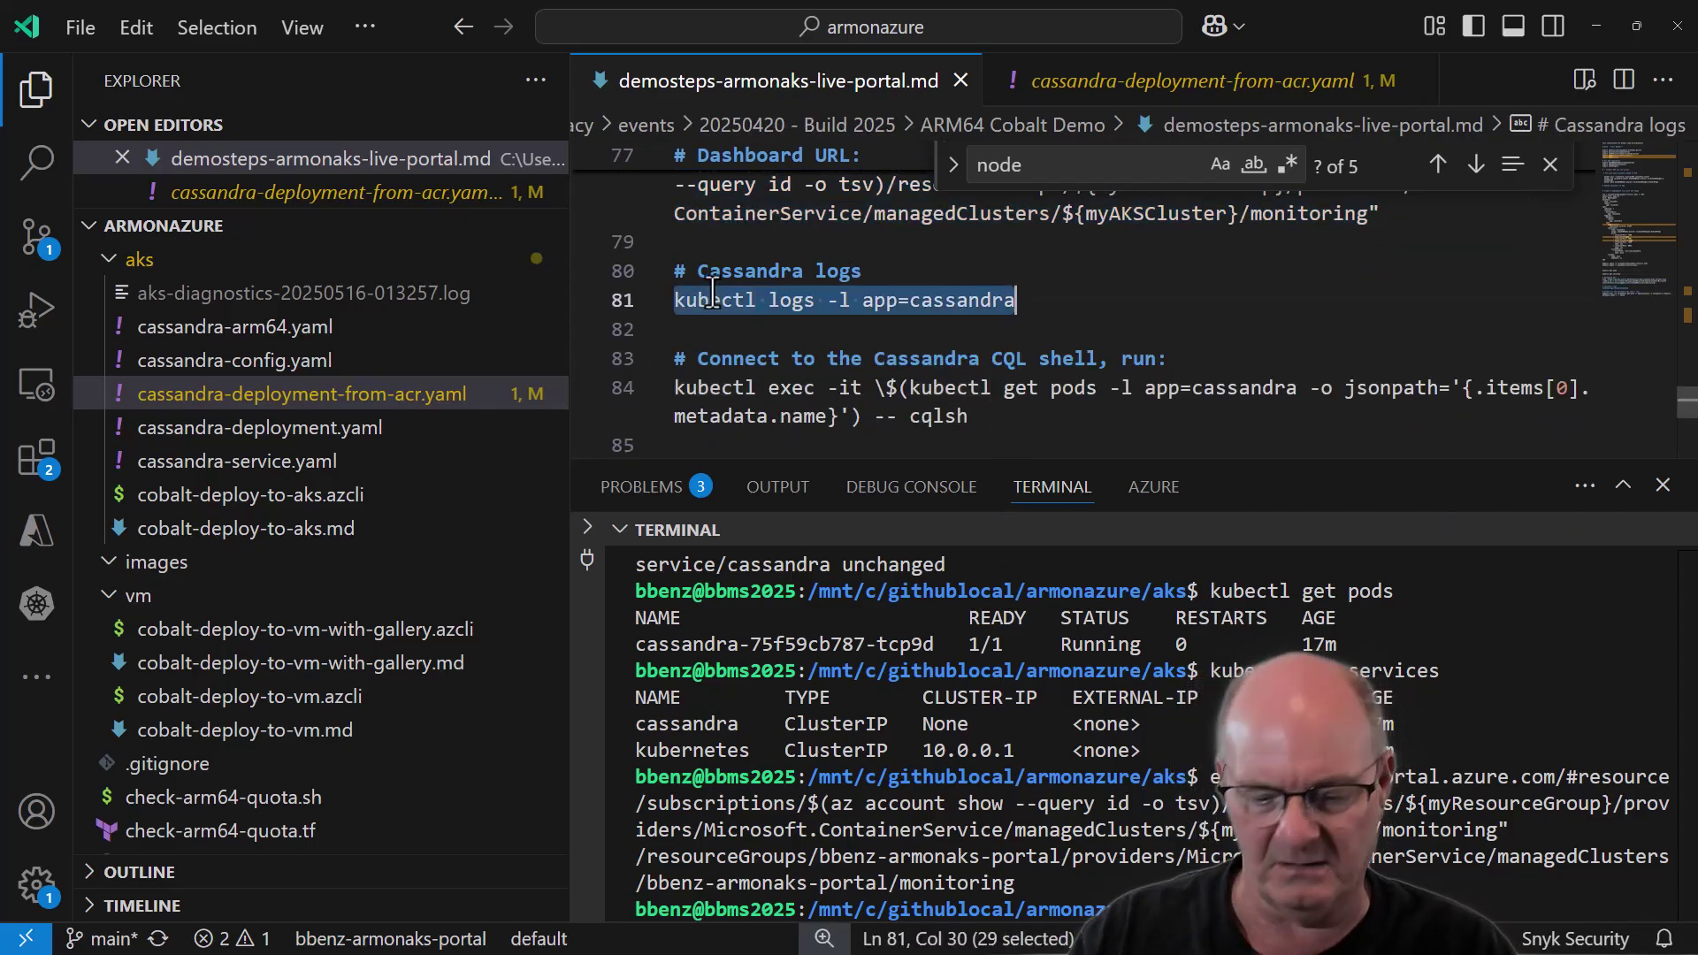
pyautogui.hotkey('ctrl', 'shift', 'r')
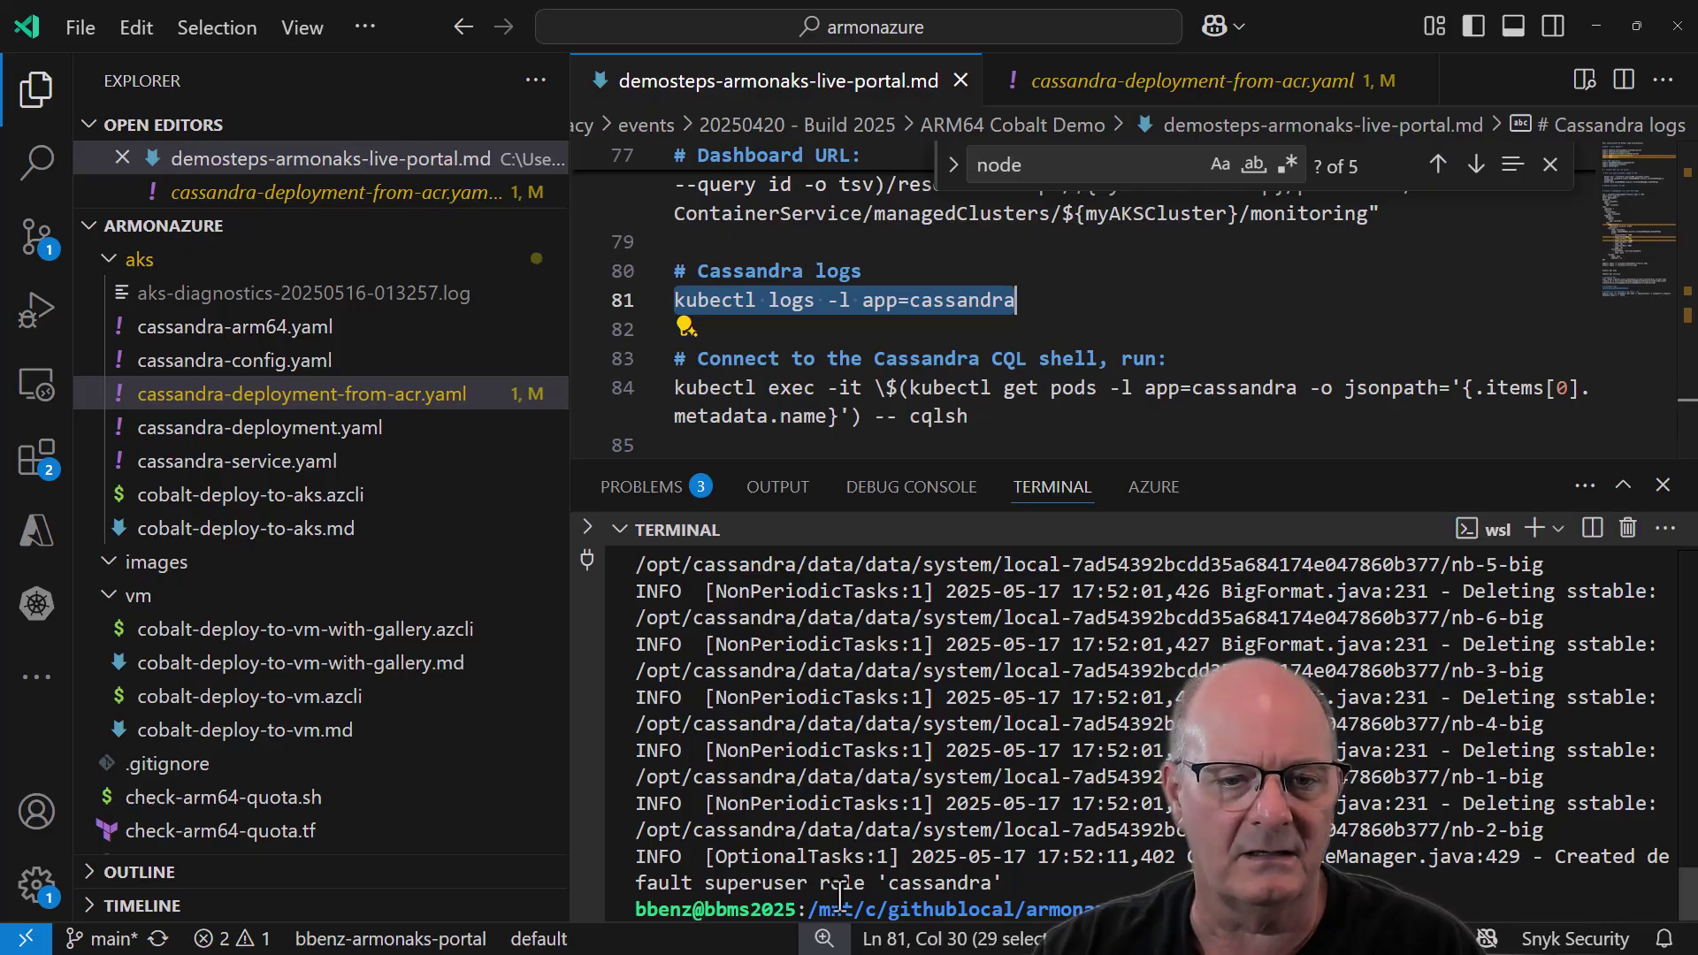
pyautogui.click(699, 390)
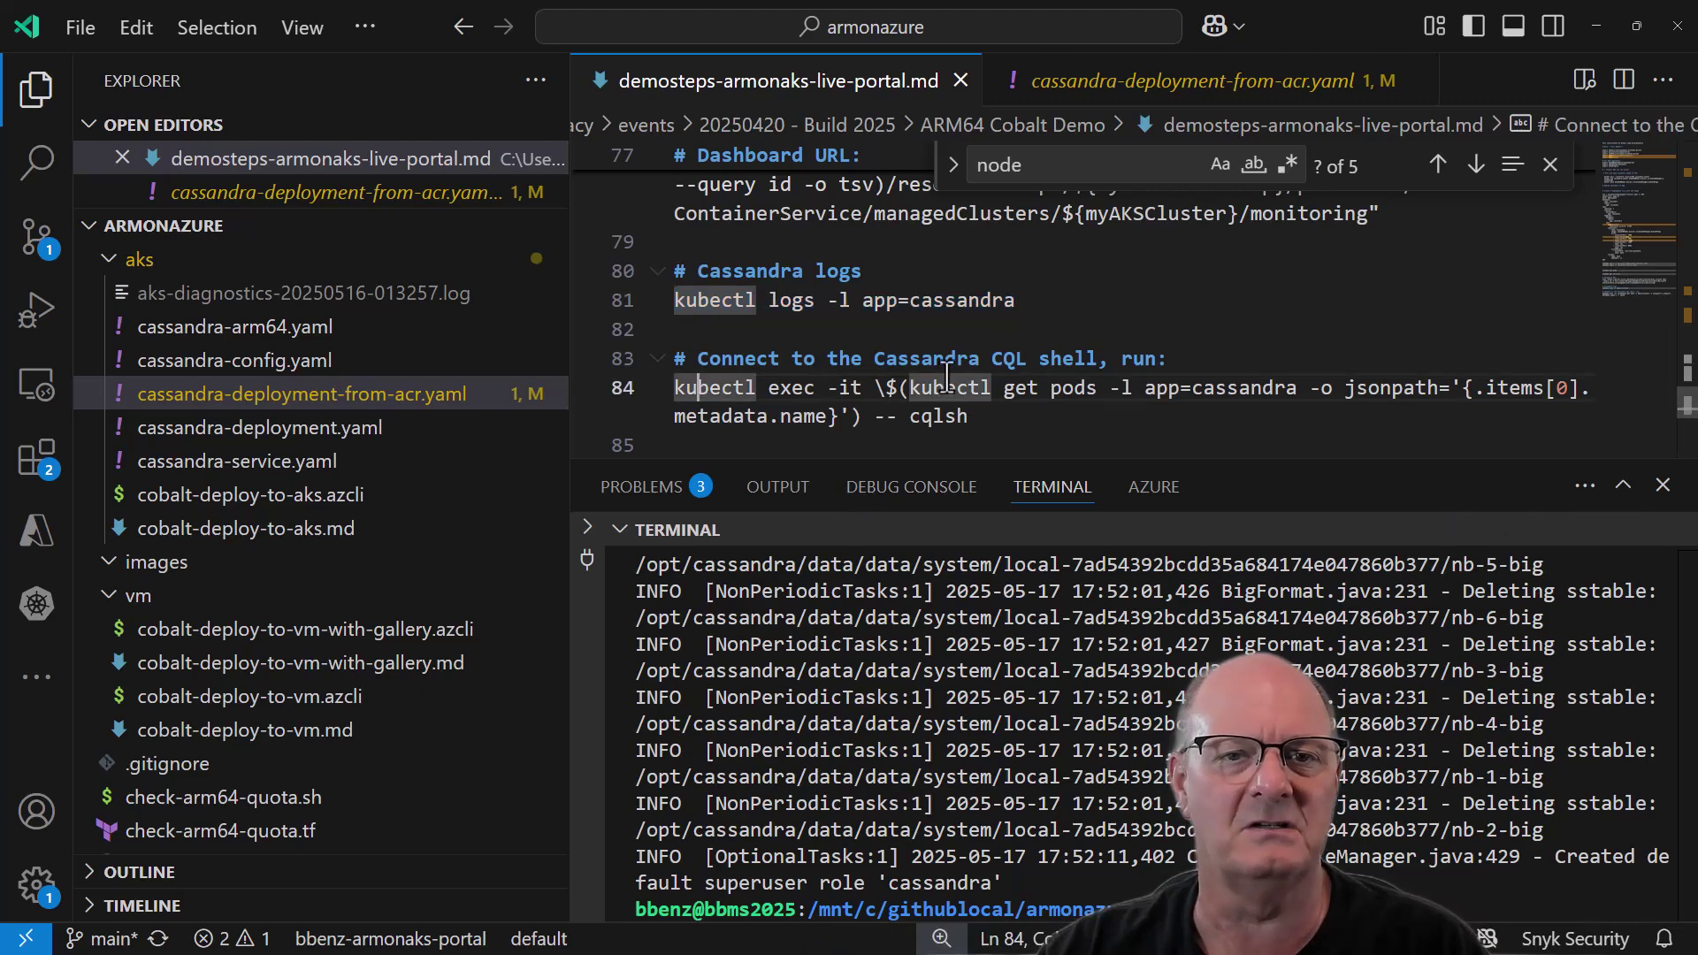
pyautogui.scroll(-2, 1057, 359)
pyautogui.scroll(4, 1060, 360)
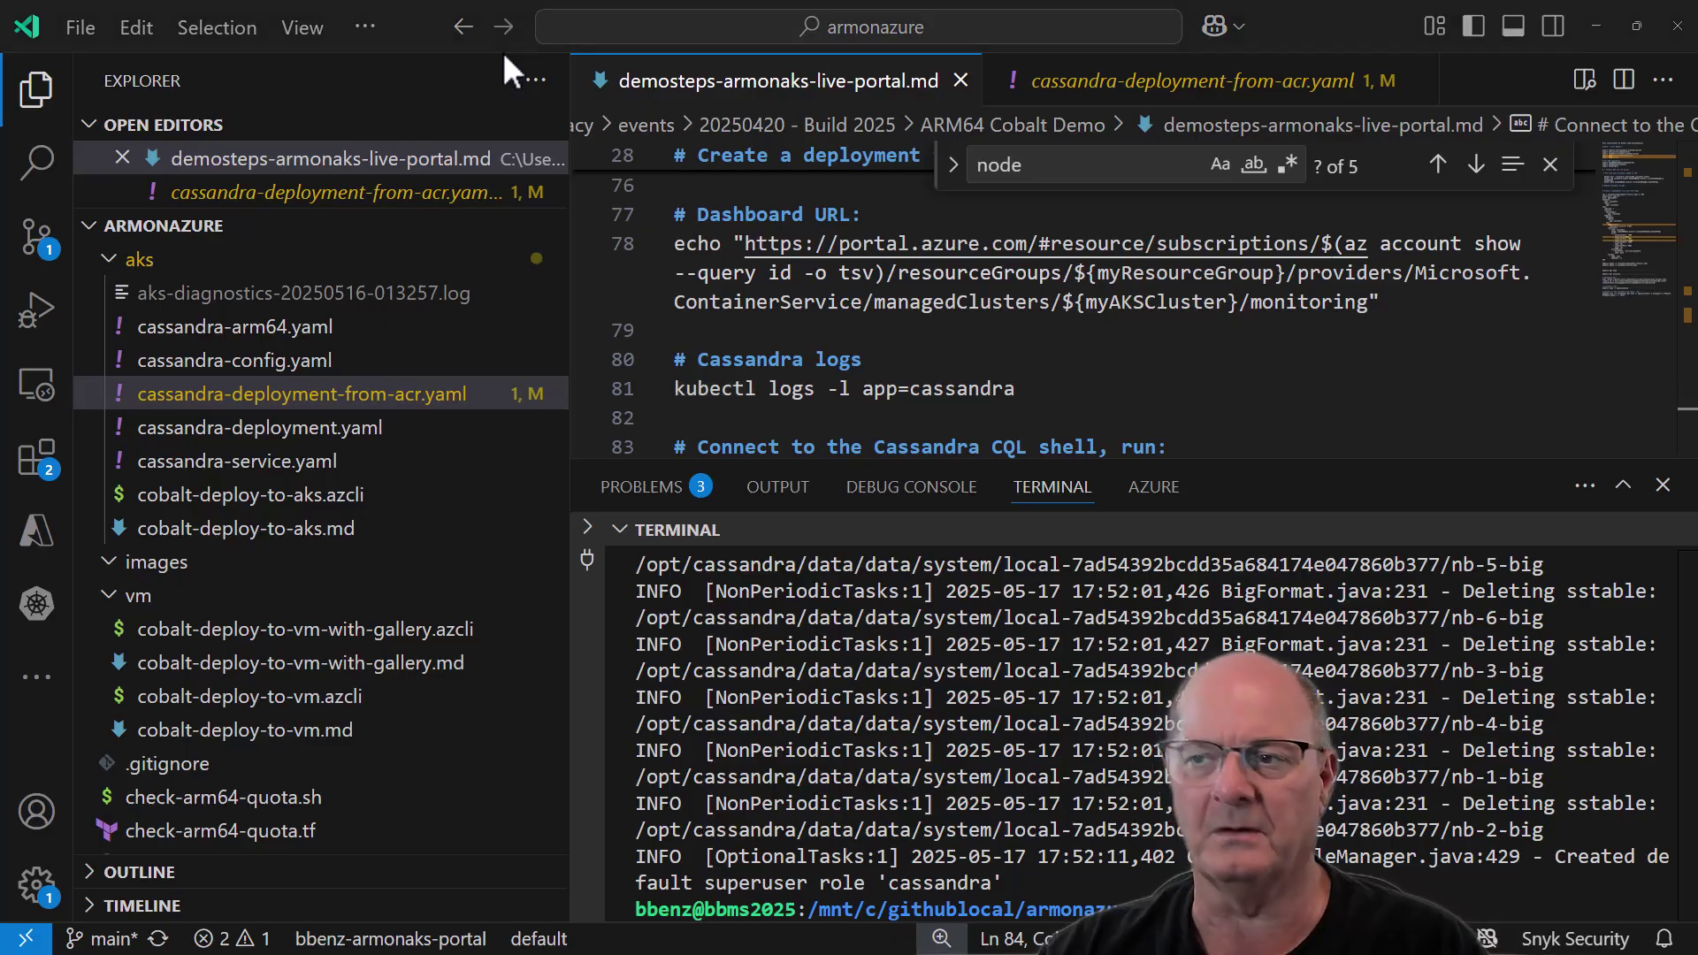
# Switch to the Azure portal and open the Services and ingresses page of the resource group's Kubernetes service.
pyautogui.hotkey('alt', 'Tab')
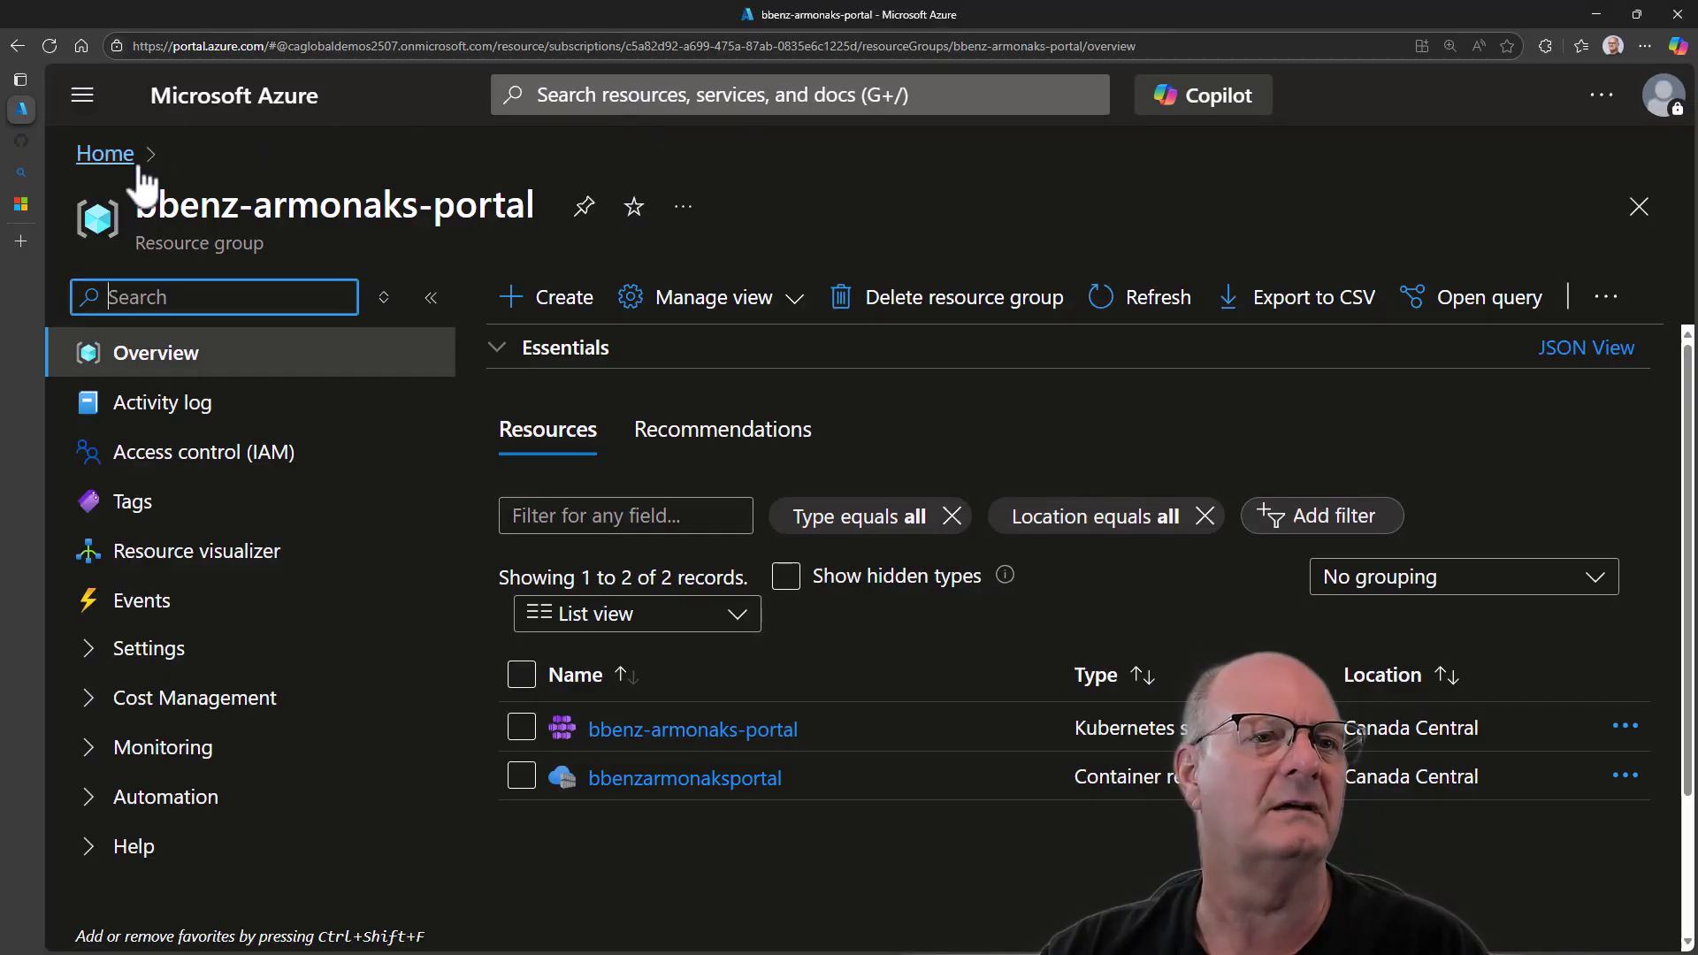
pyautogui.click(701, 730)
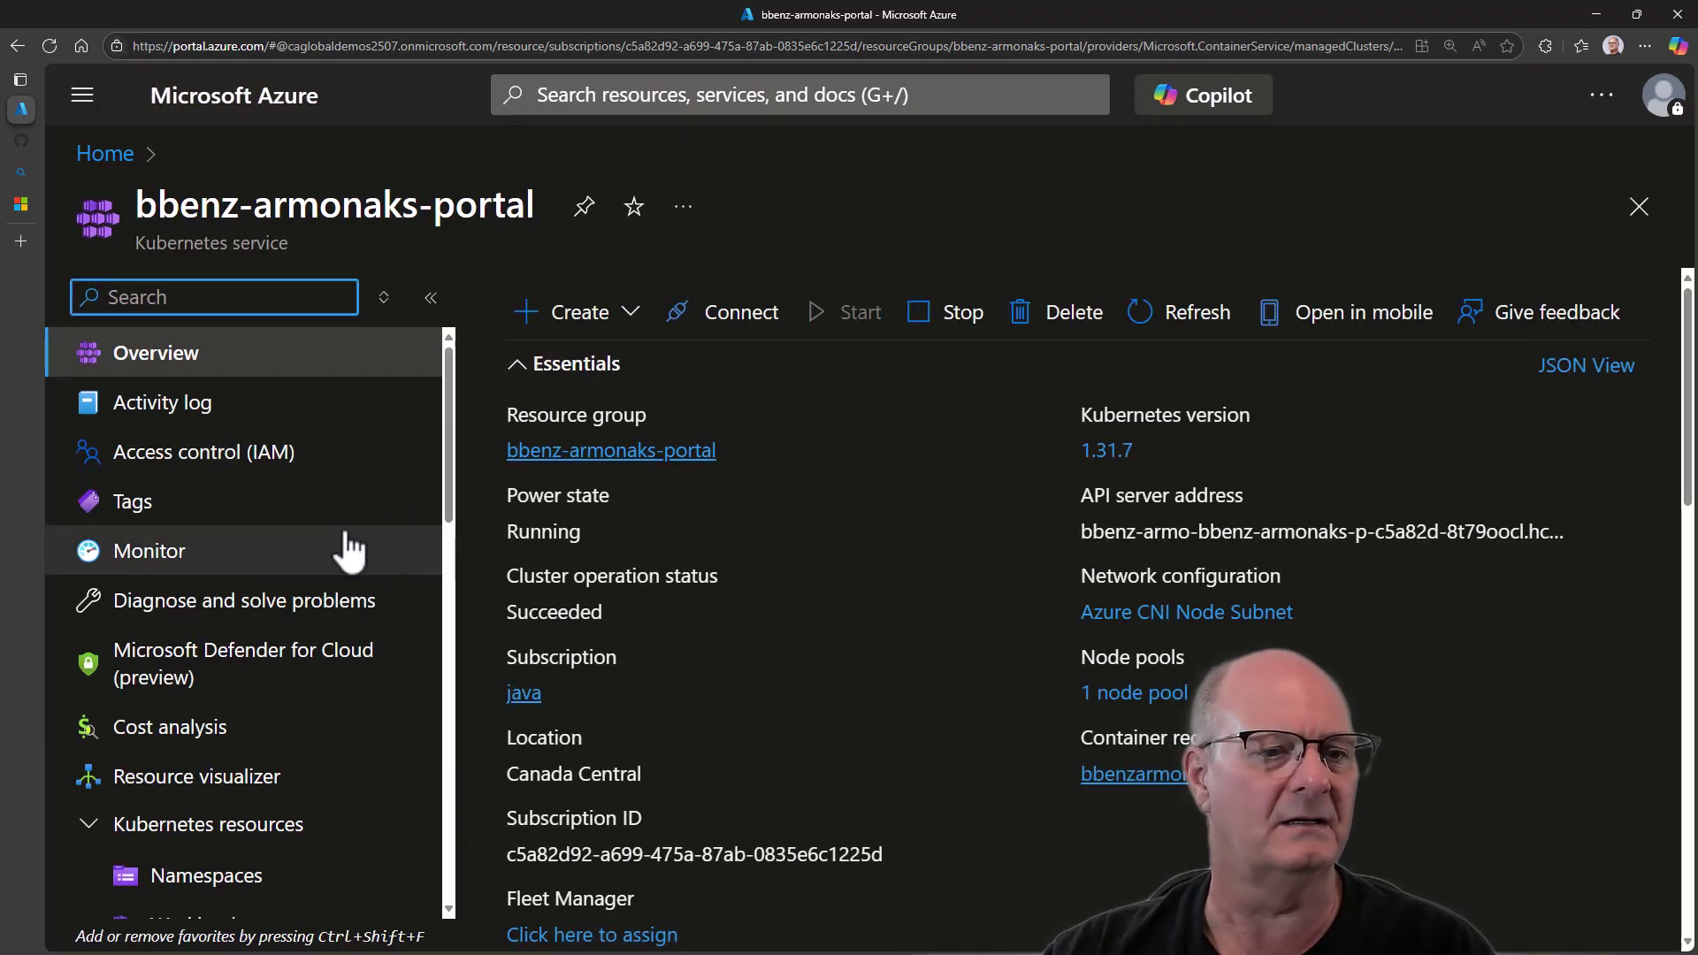
pyautogui.scroll(-5, 248, 566)
pyautogui.click(245, 535)
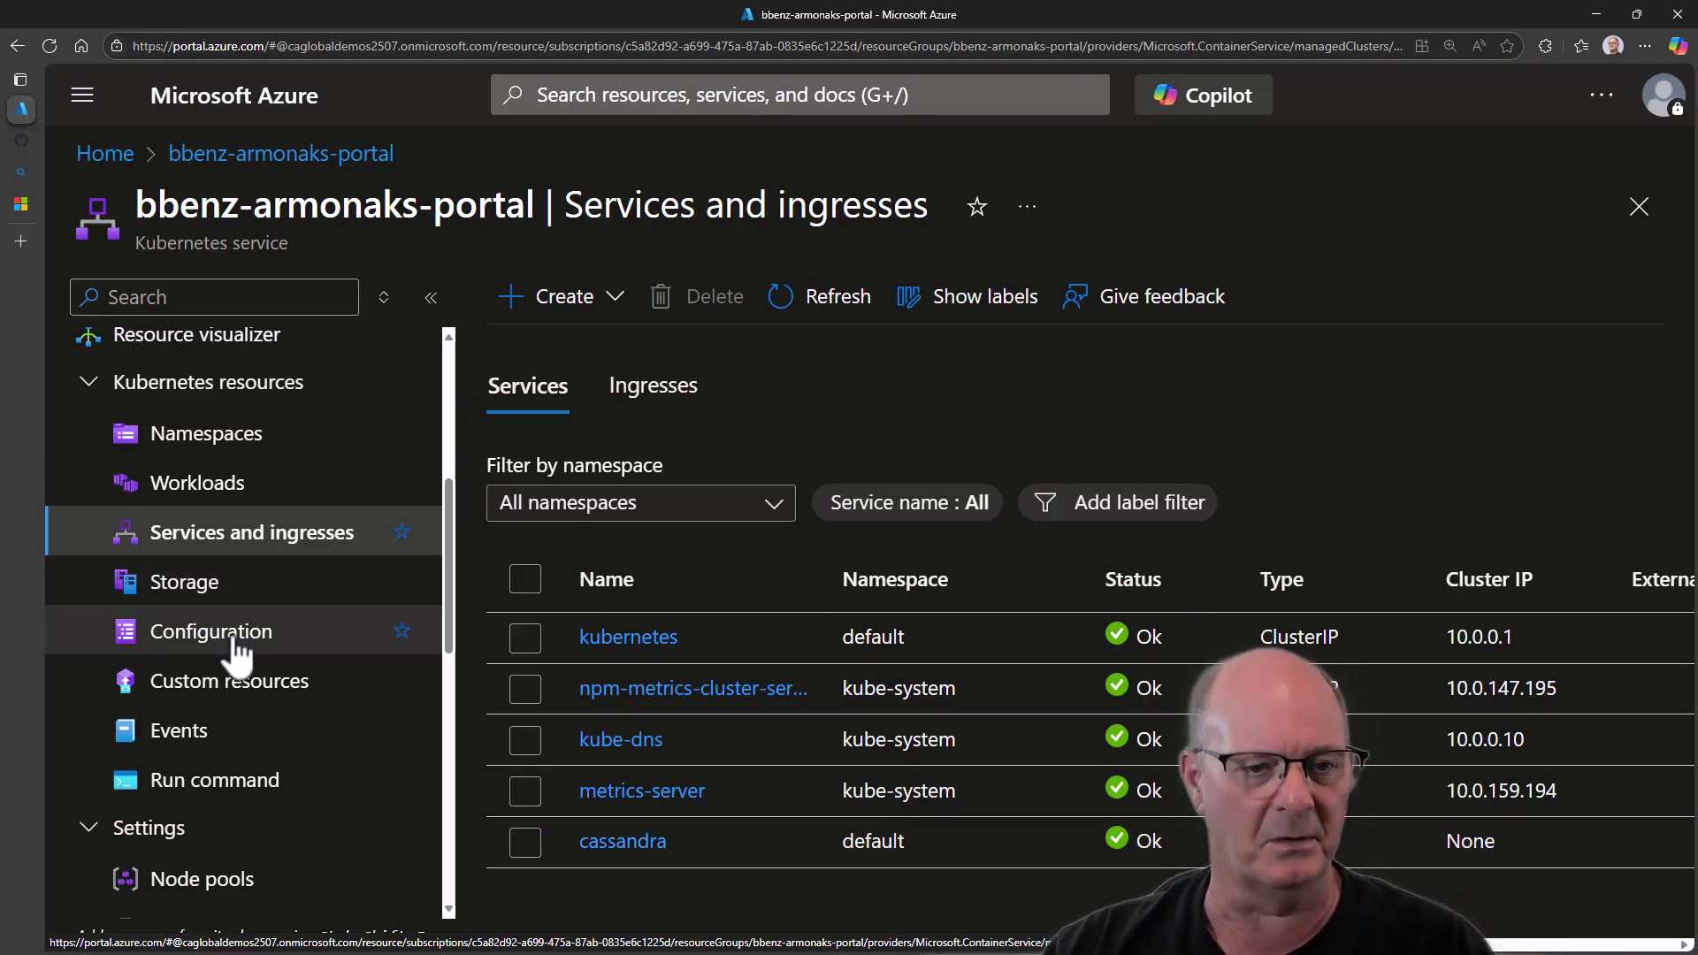
# Open nodepool1 from the cluster's node pools and examine the status, resource usage and pods of its nodes.
pyautogui.scroll(-4, 232, 650)
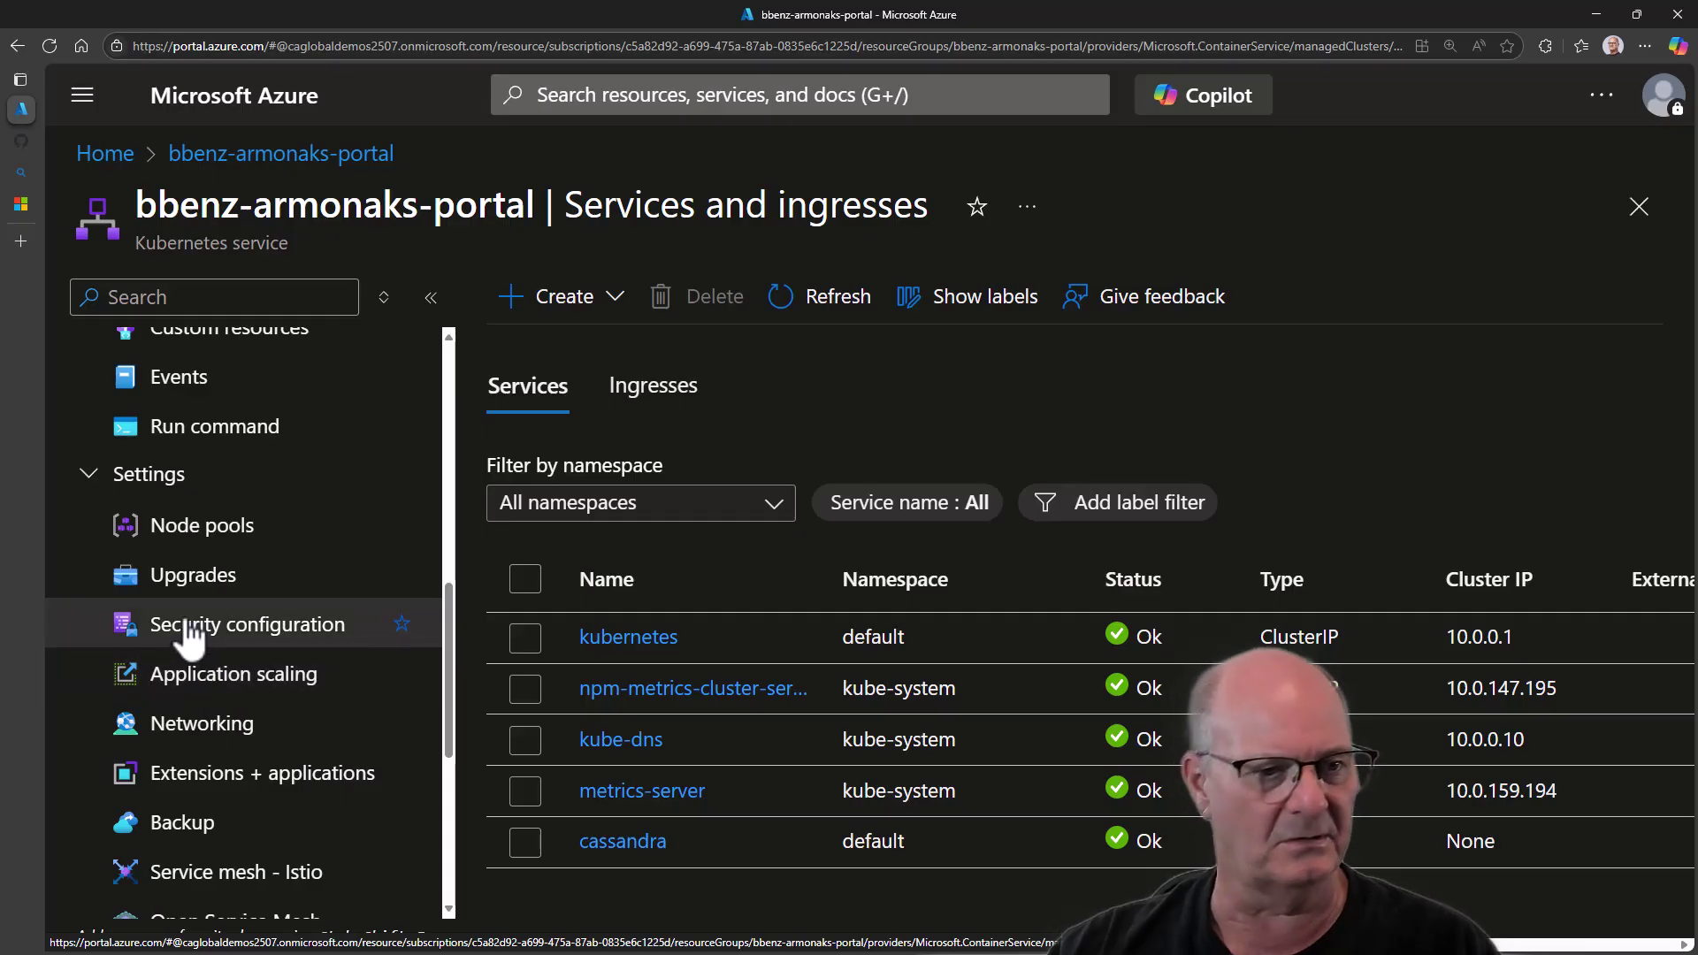
pyautogui.click(204, 533)
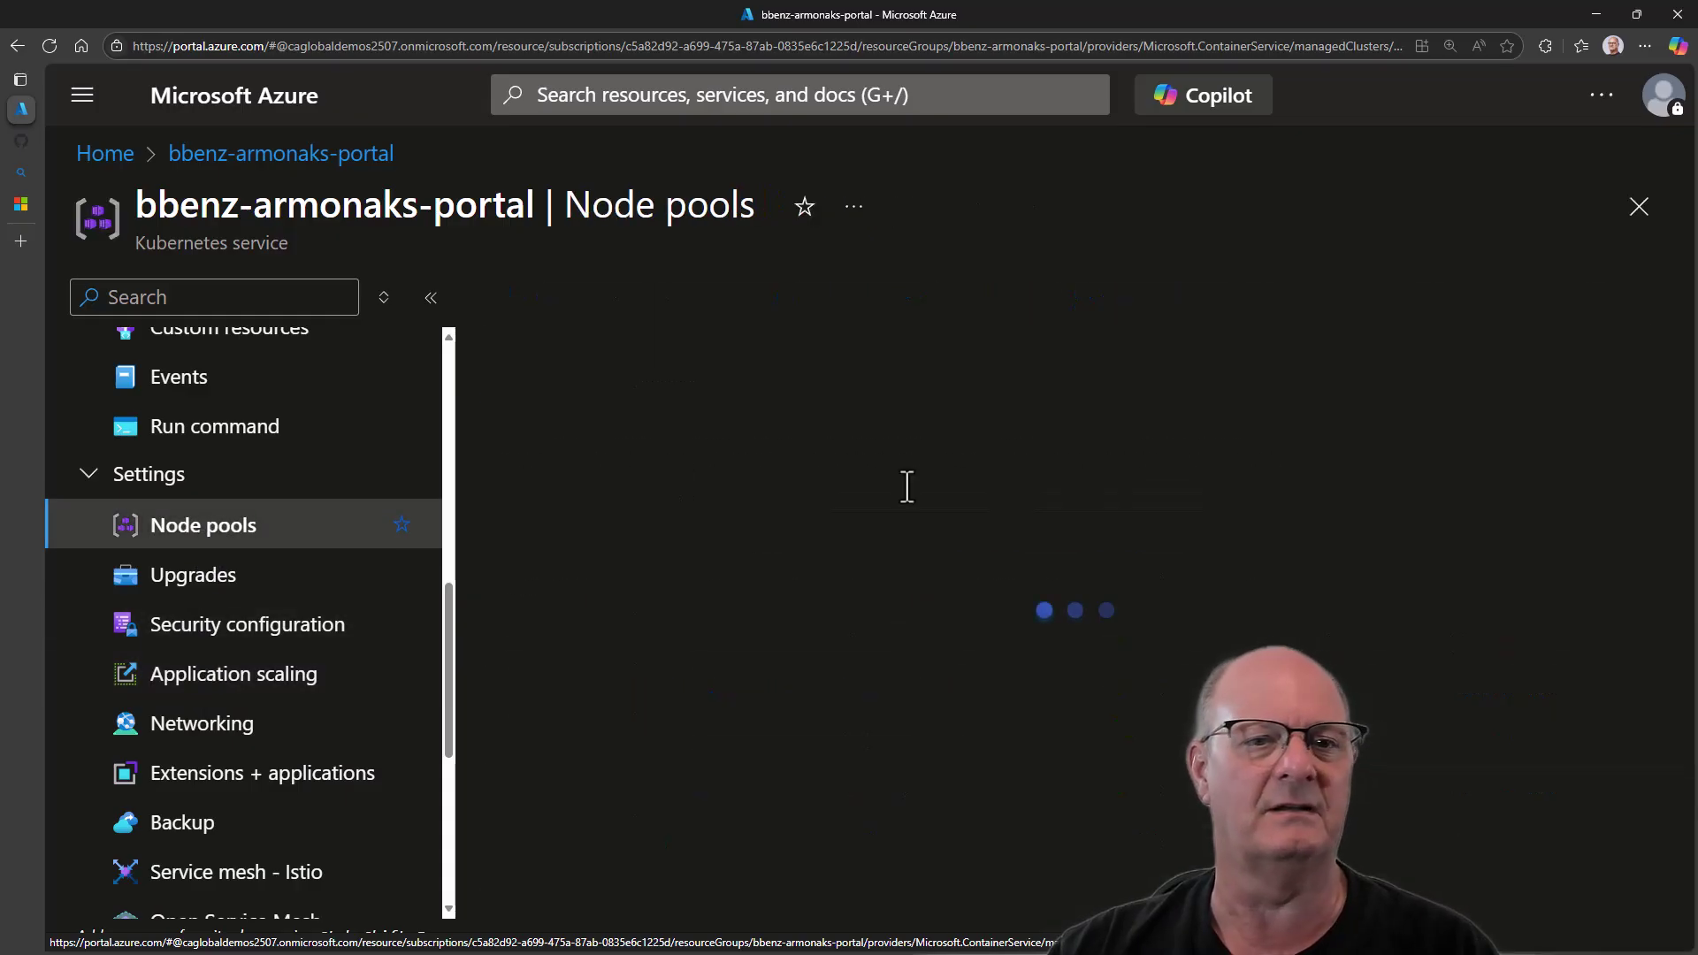
pyautogui.scroll(-1, 725, 469)
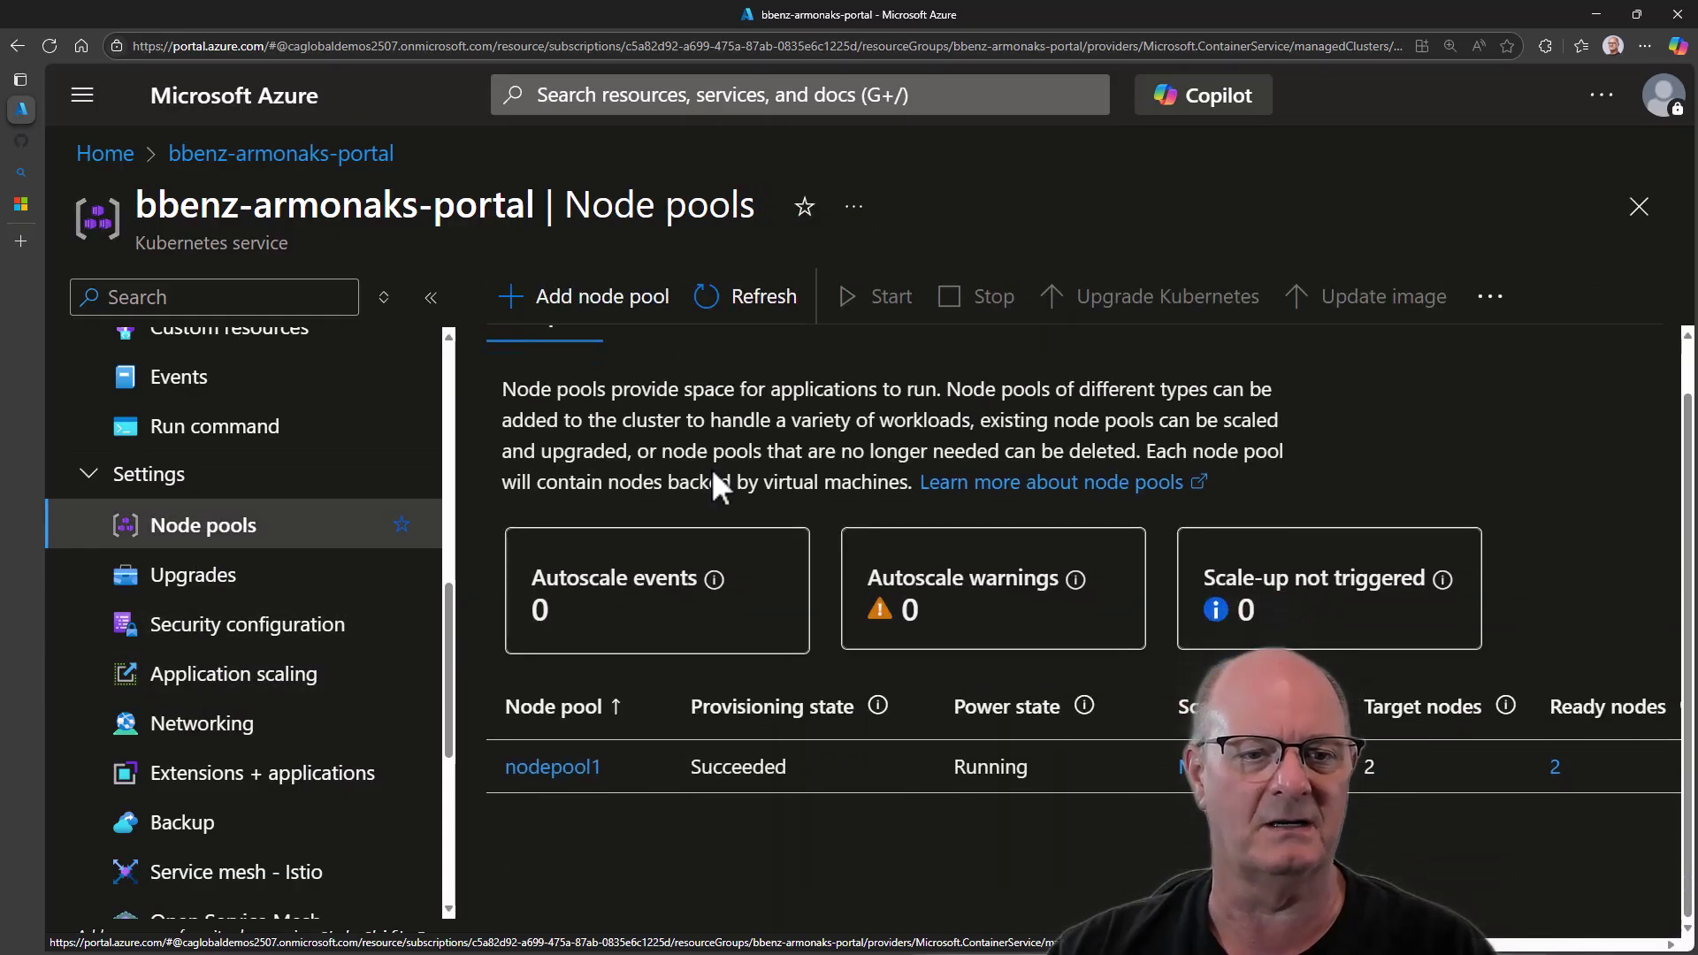
pyautogui.click(566, 766)
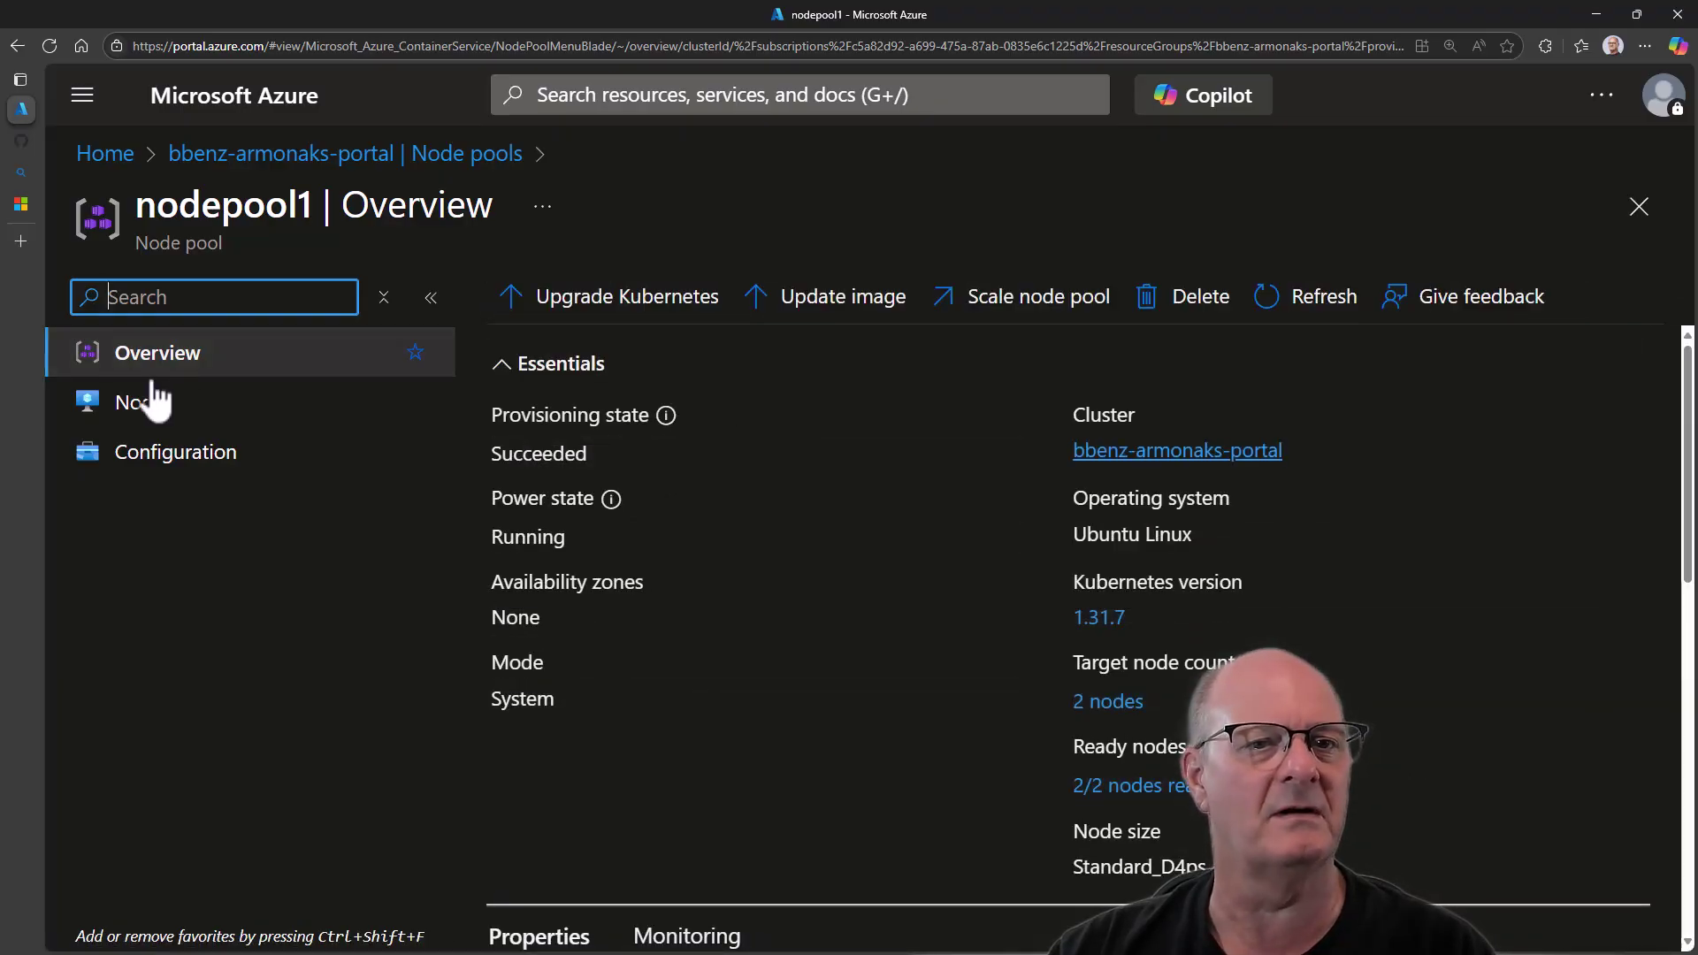
pyautogui.click(128, 404)
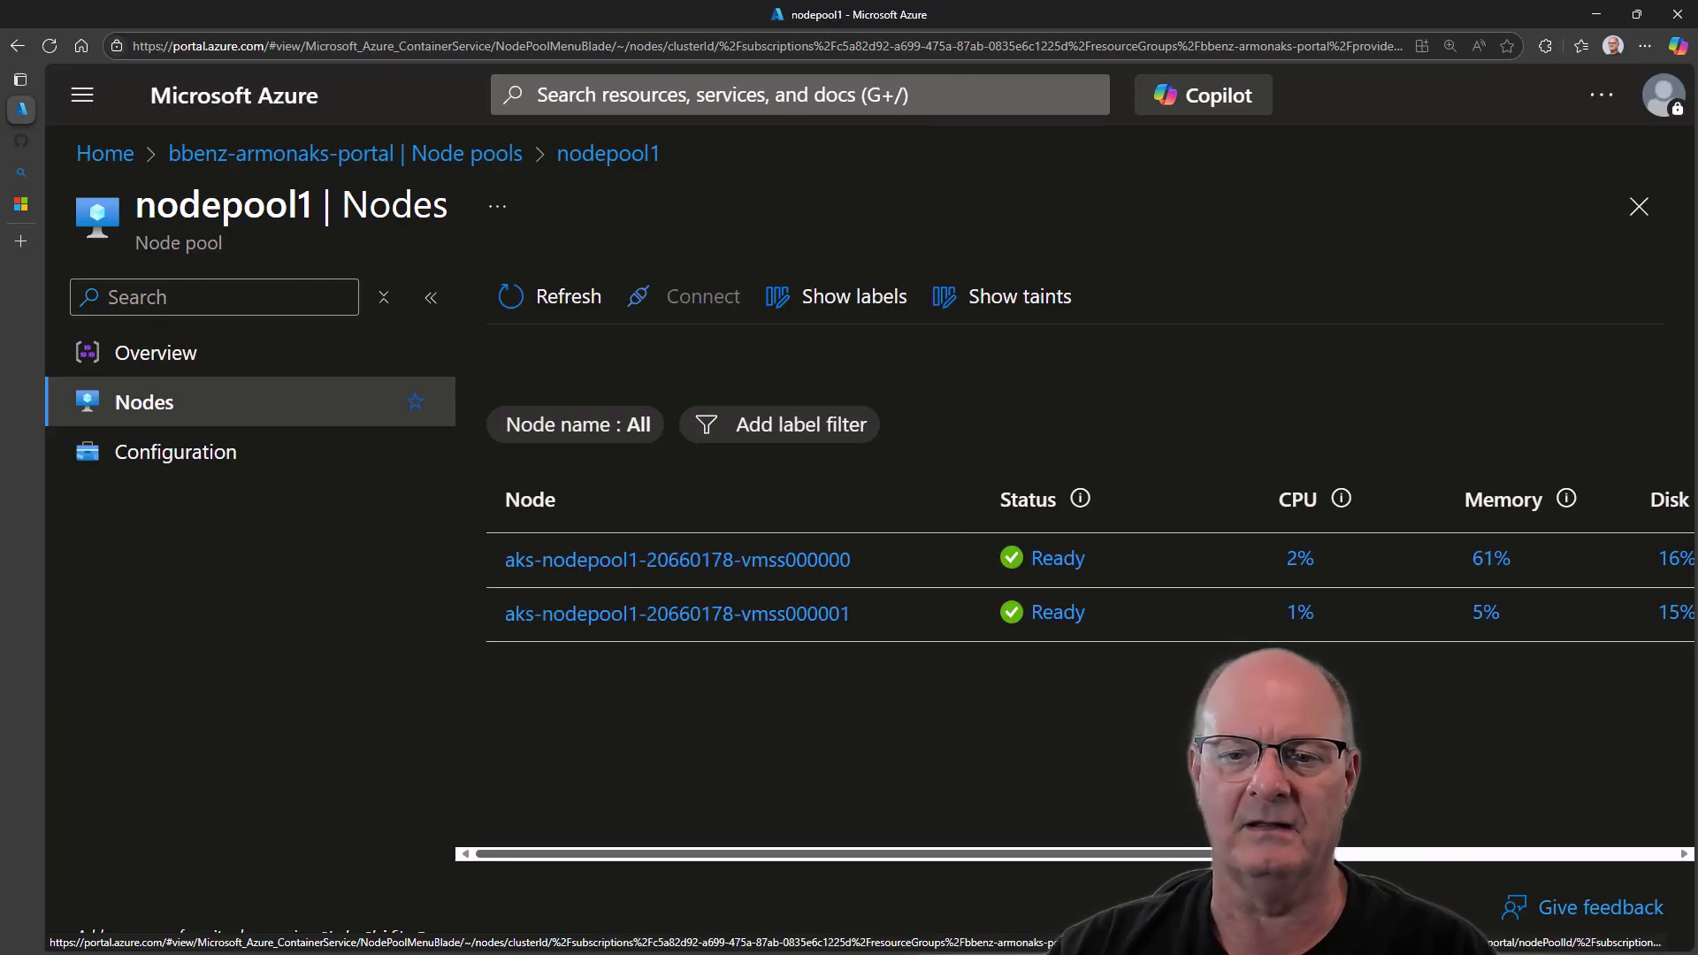
pyautogui.hscroll(5, 1389, 840)
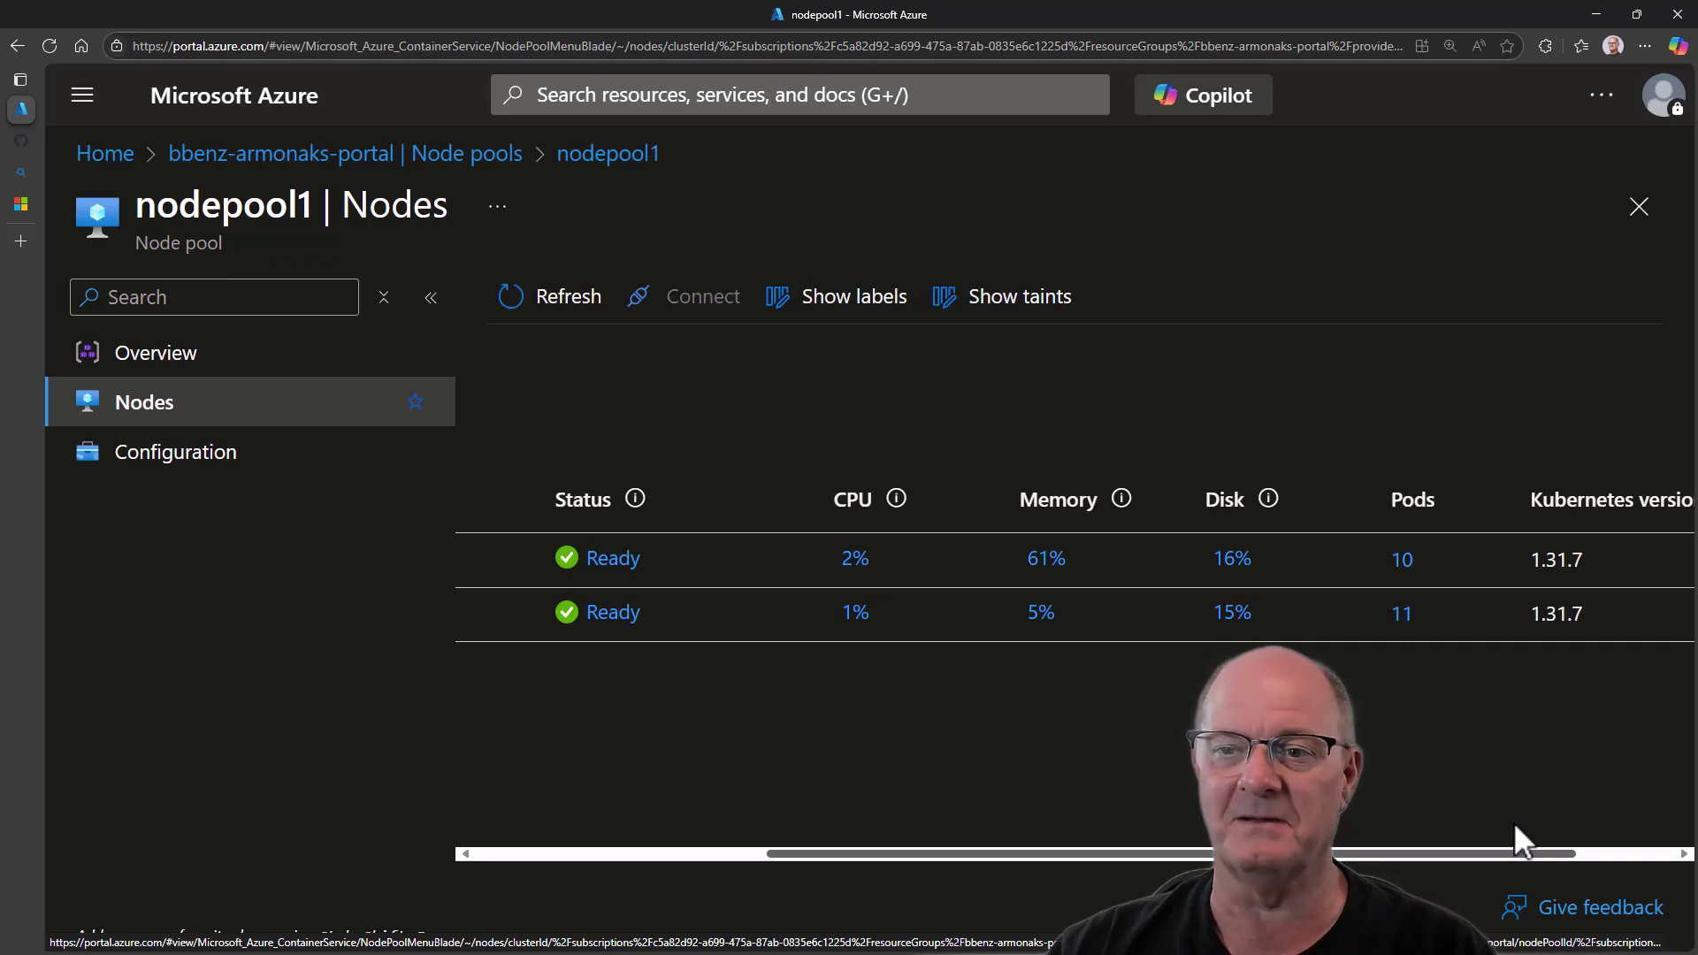
pyautogui.hscroll(-5, 1514, 825)
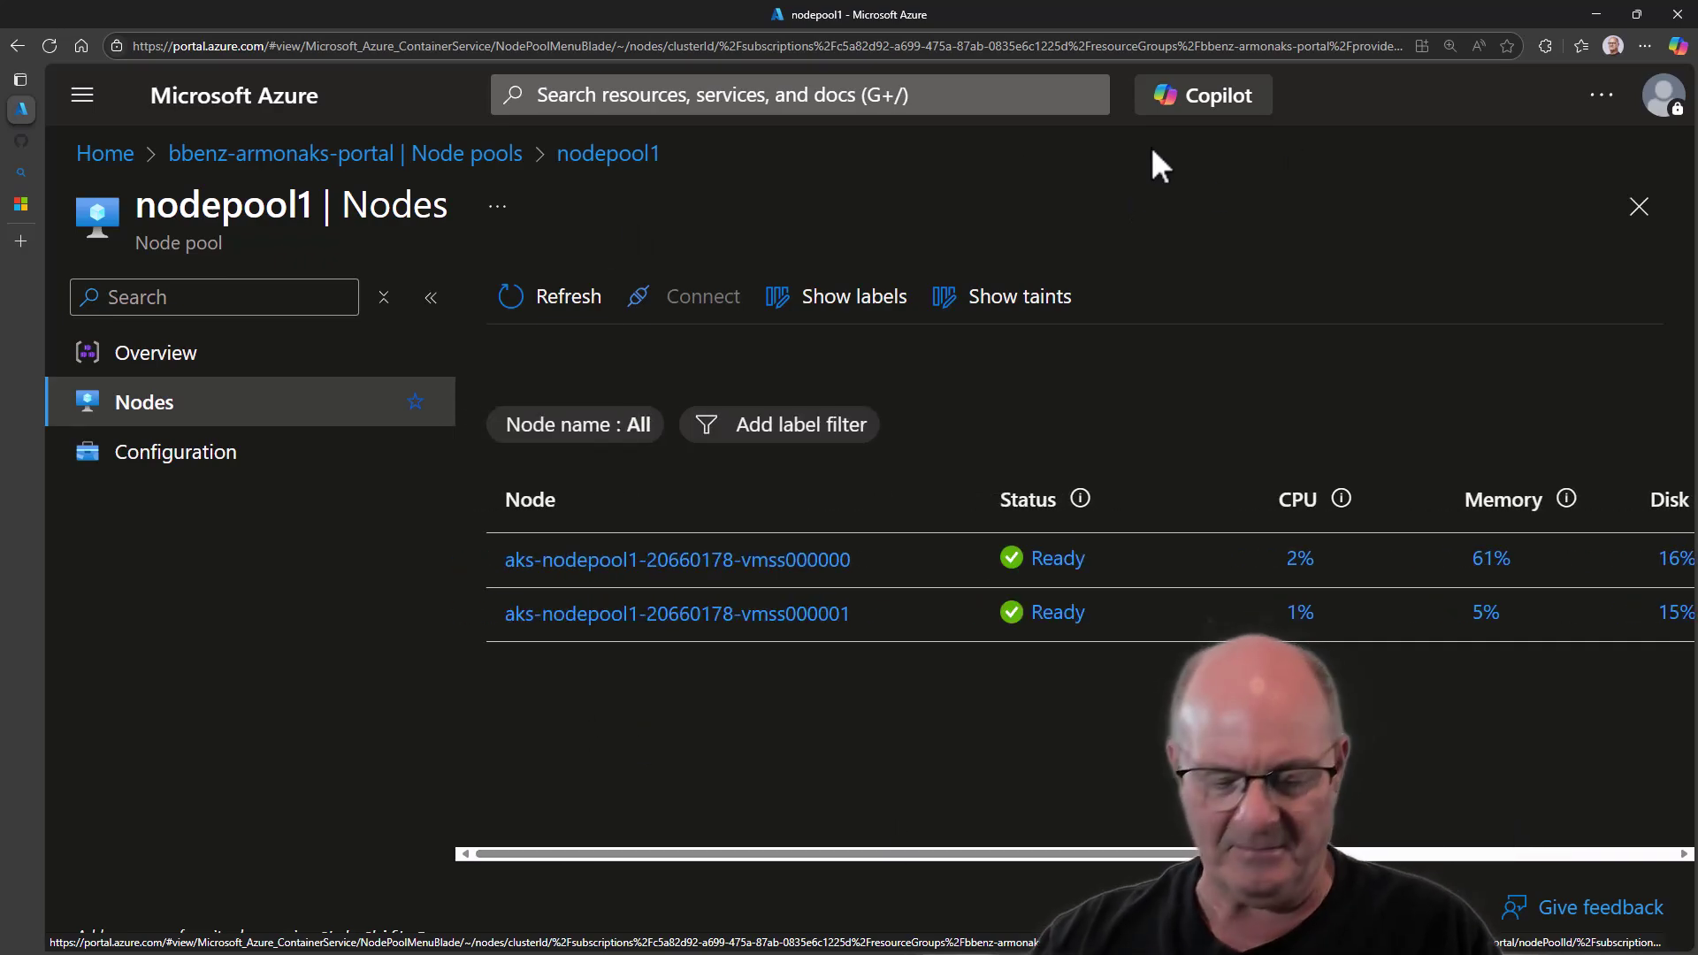
# Bring up the README of the armonazure GitHub repository in the browser.
pyautogui.hotkey('alt', 'Tab')
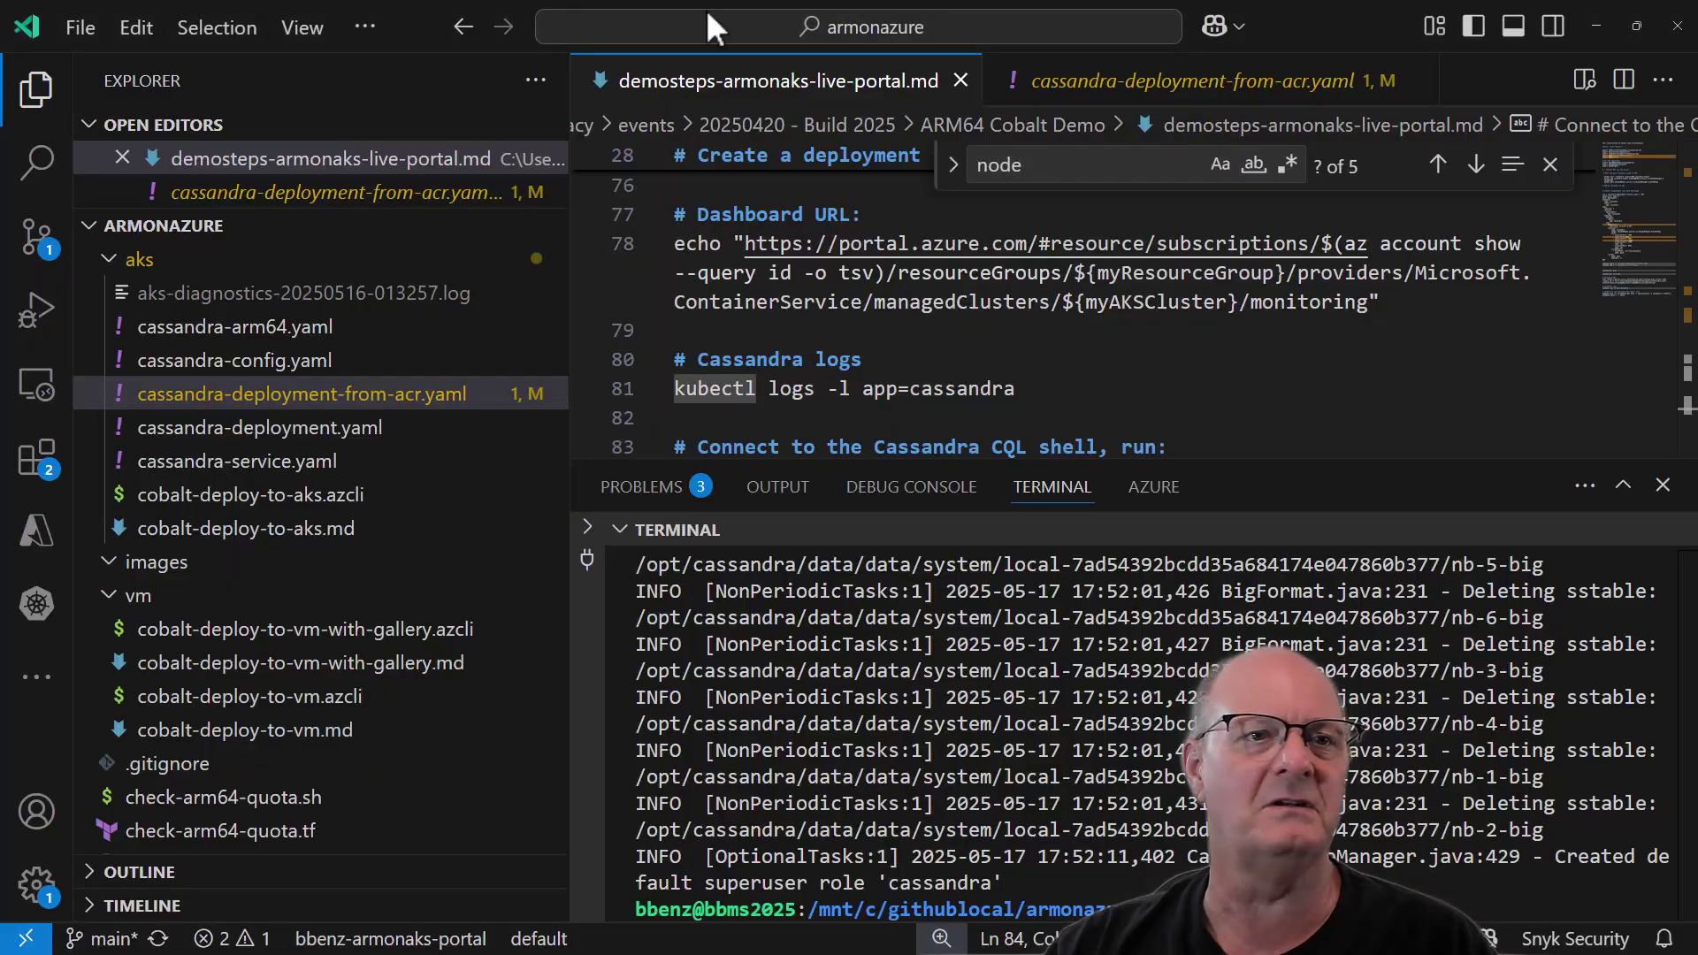
pyautogui.hotkey('alt', 'Tab')
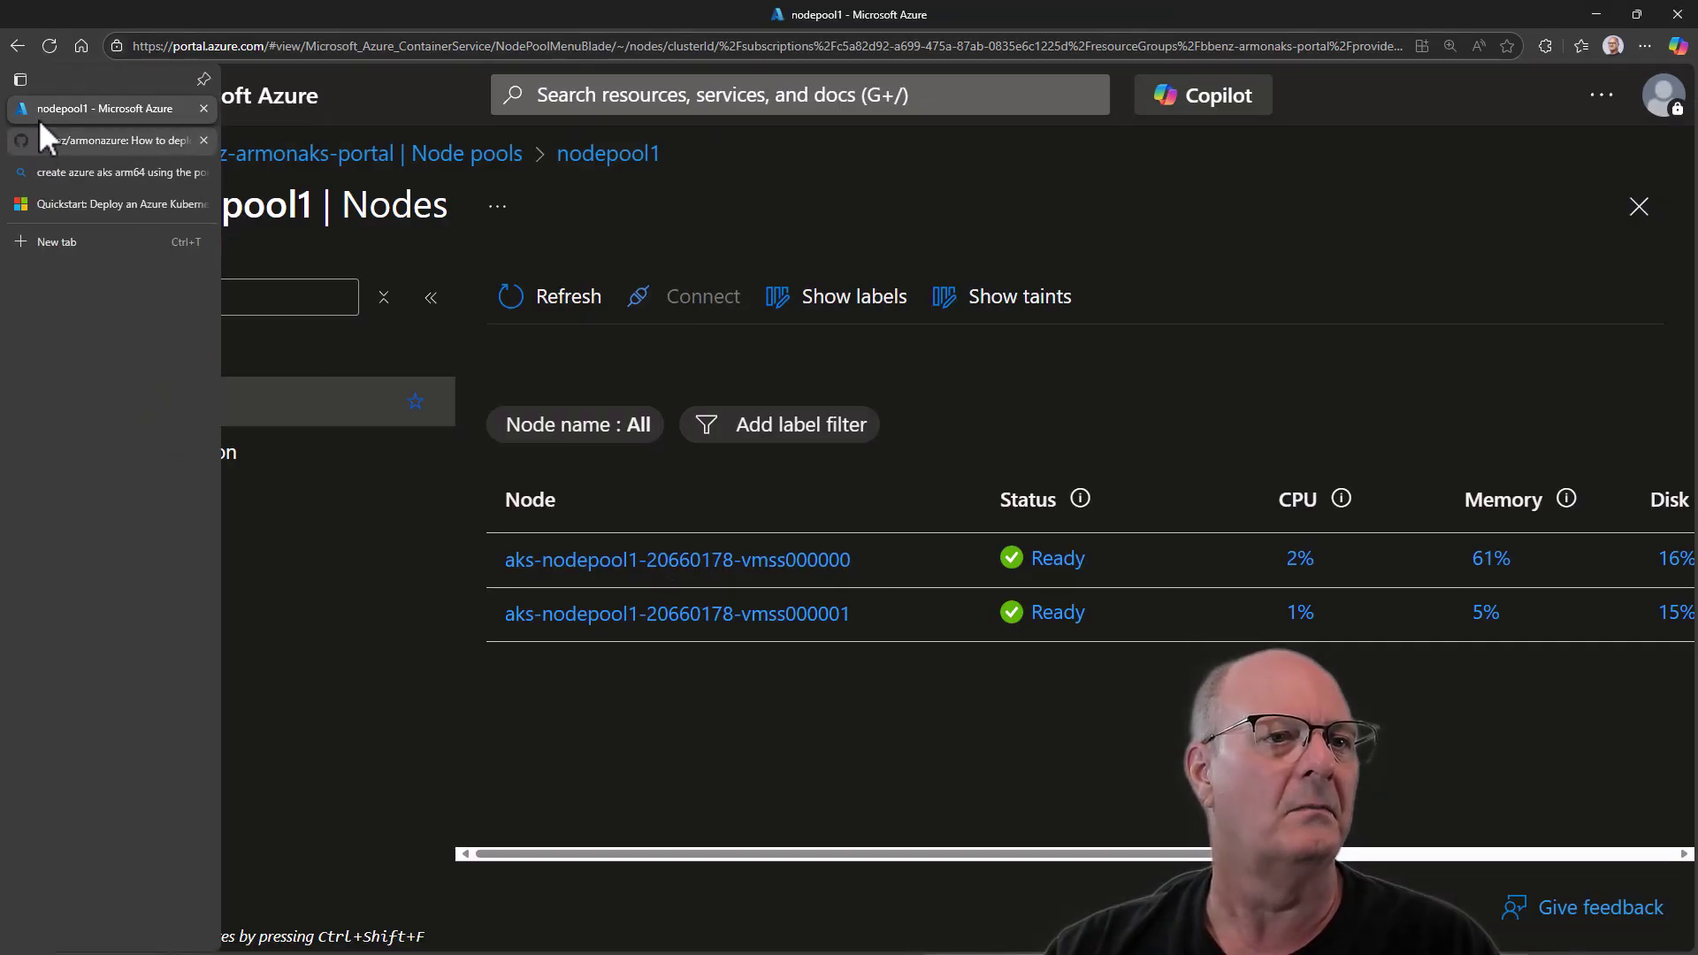
pyautogui.click(44, 134)
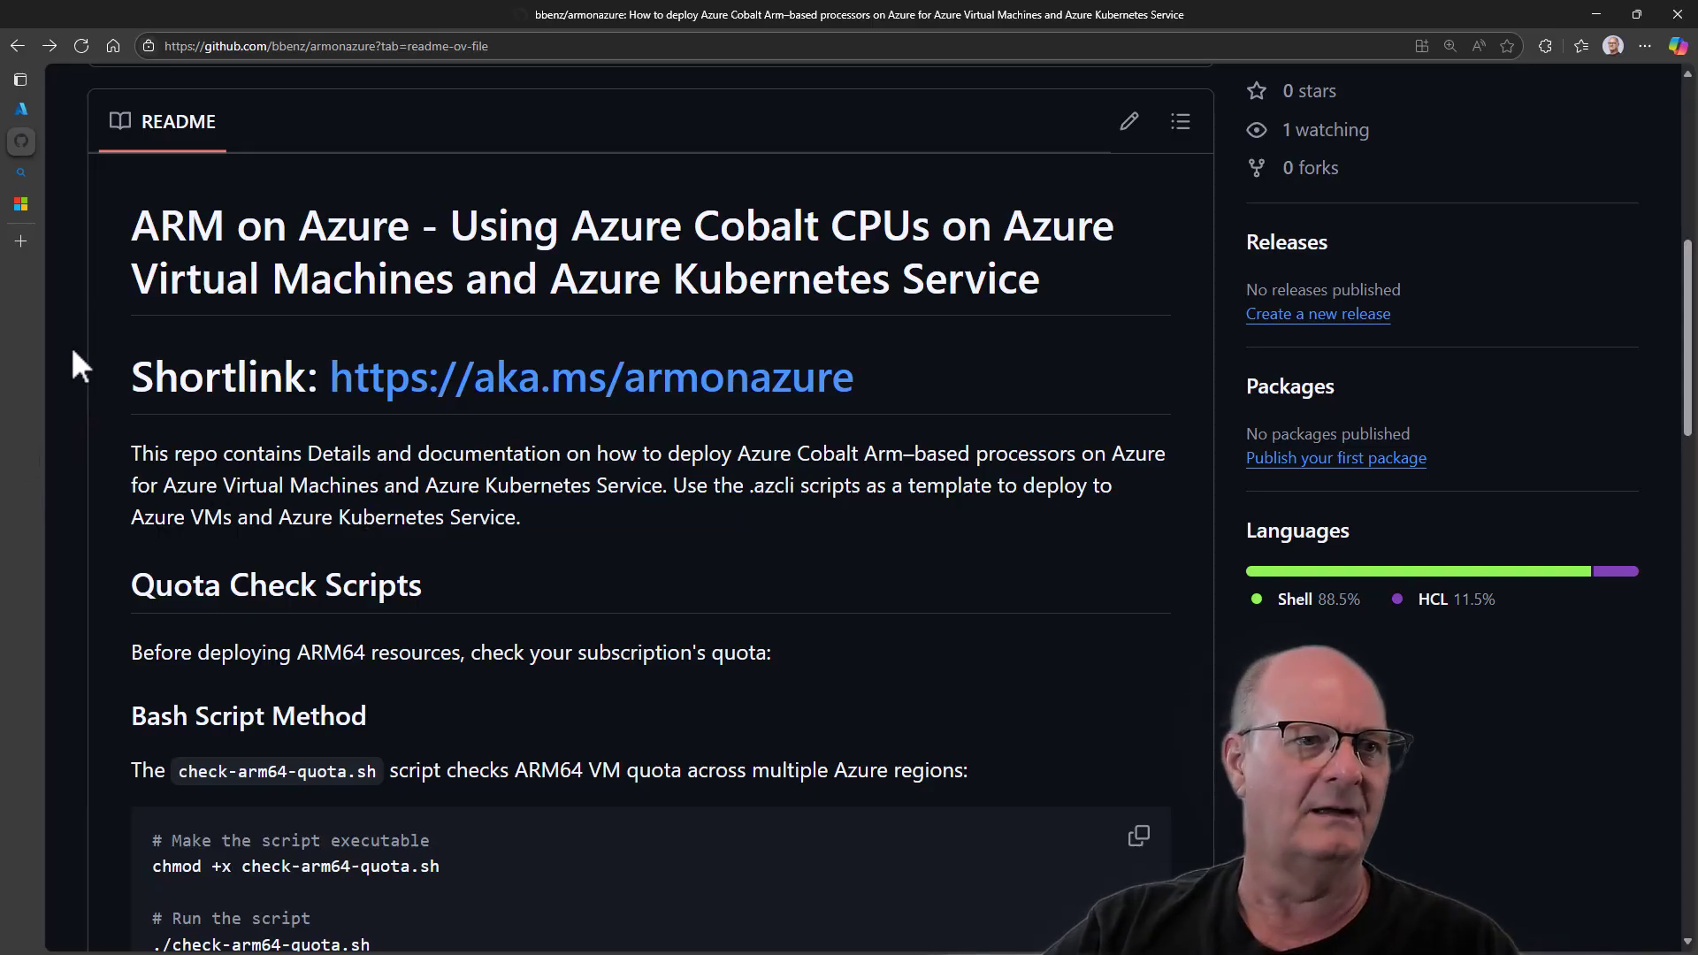
# Skim the Microsoft Learn quickstart on deploying an AKS cluster using the Azure portal, and return to the armonazure GitHub repository.
pyautogui.click(25, 208)
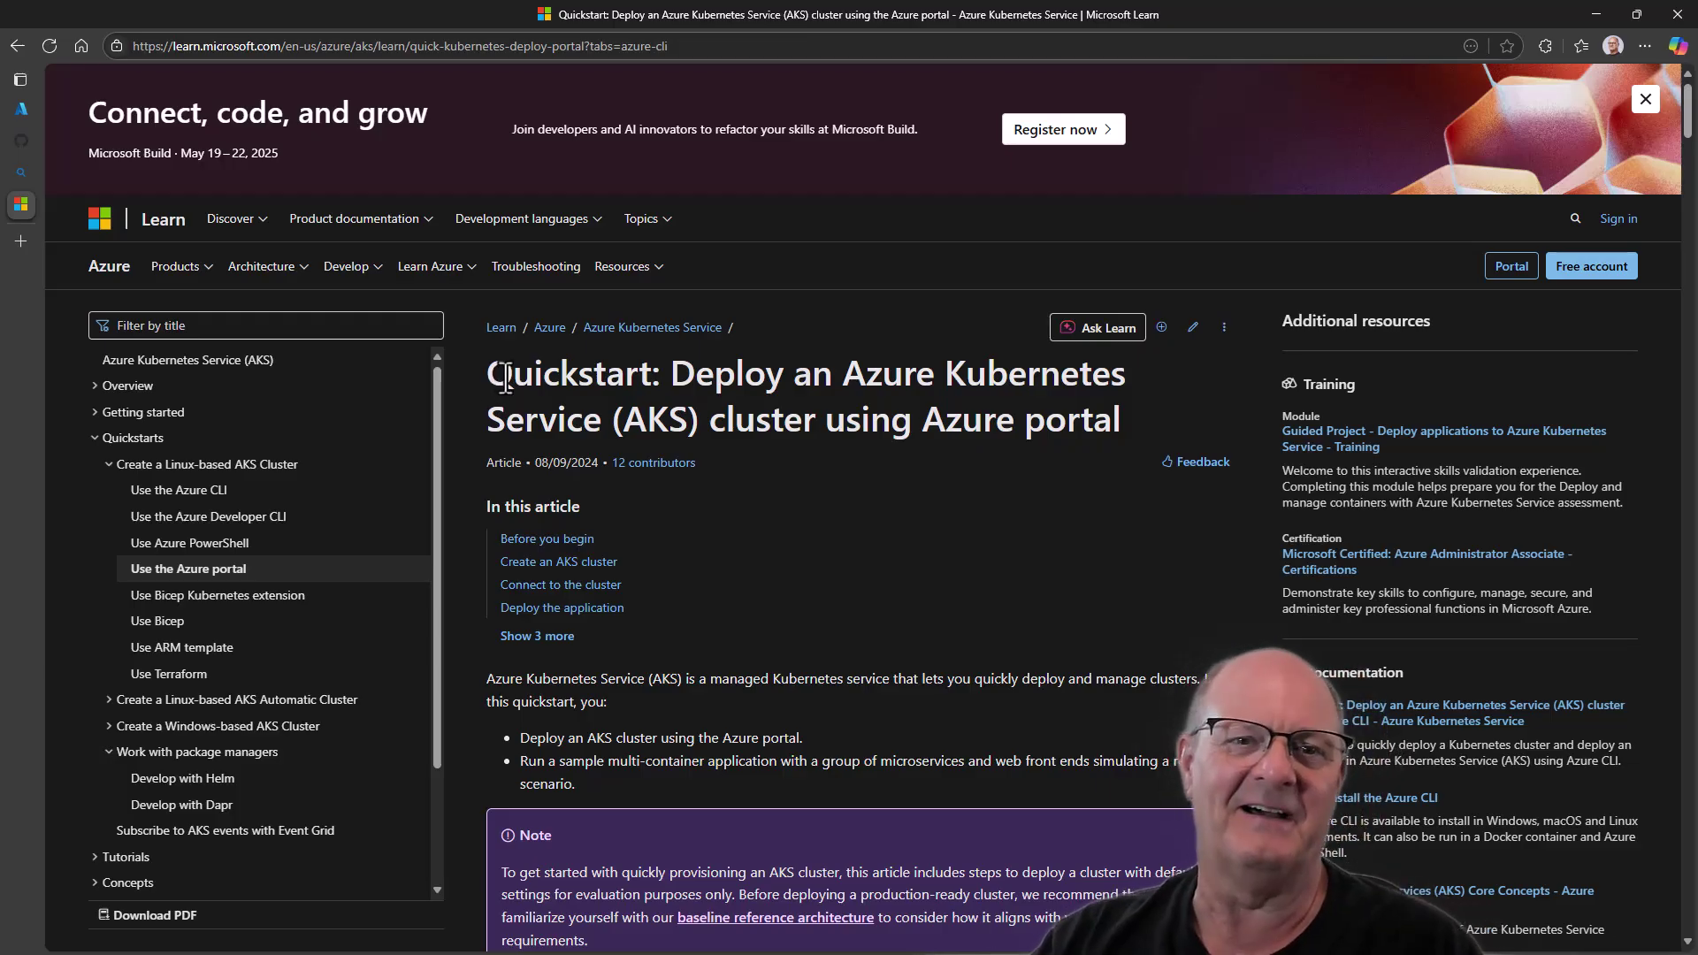
pyautogui.scroll(-8, 916, 511)
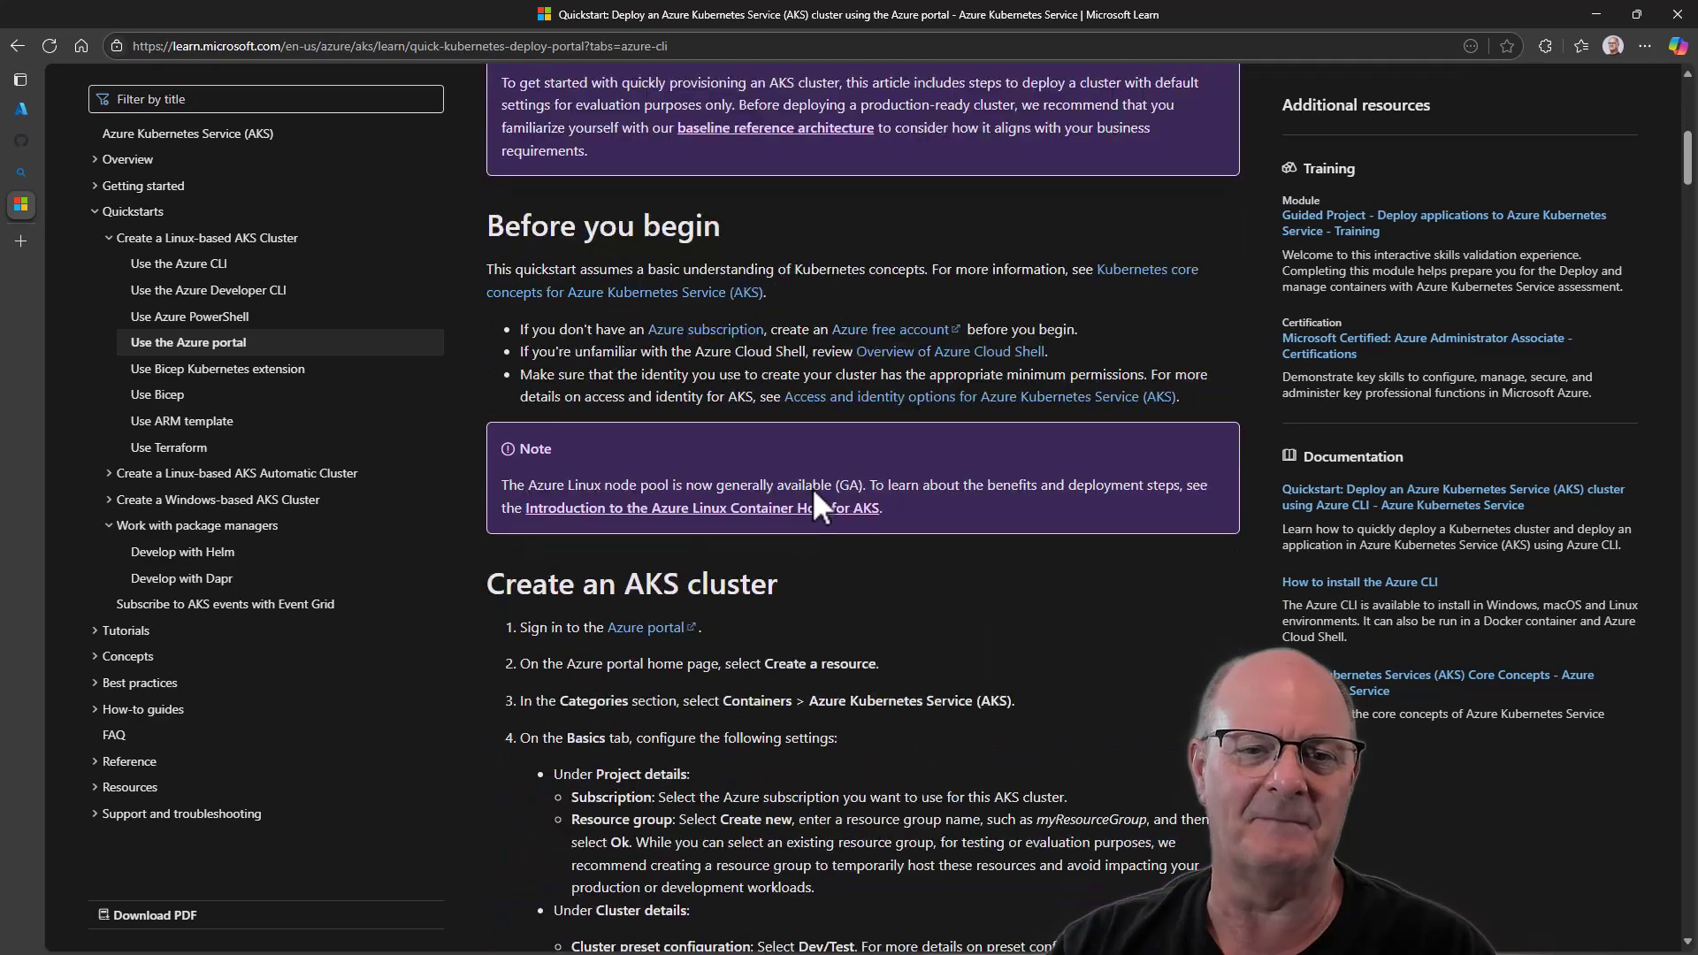
pyautogui.scroll(-6, 812, 488)
pyautogui.scroll(15, 821, 496)
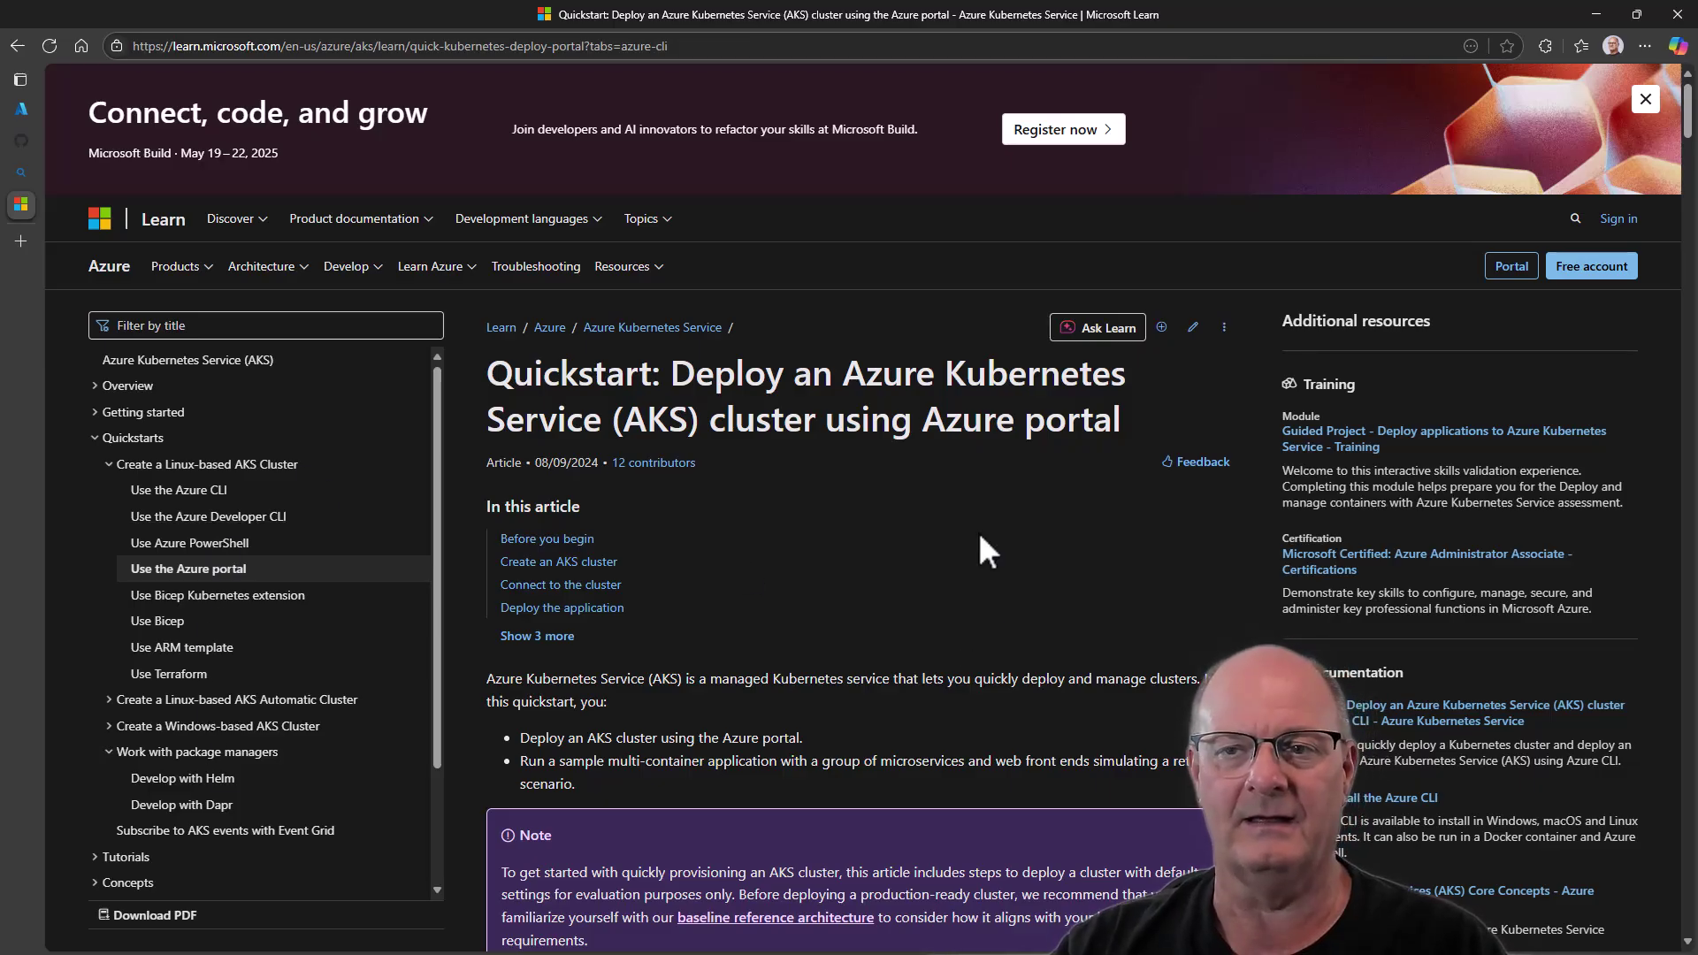
pyautogui.click(23, 142)
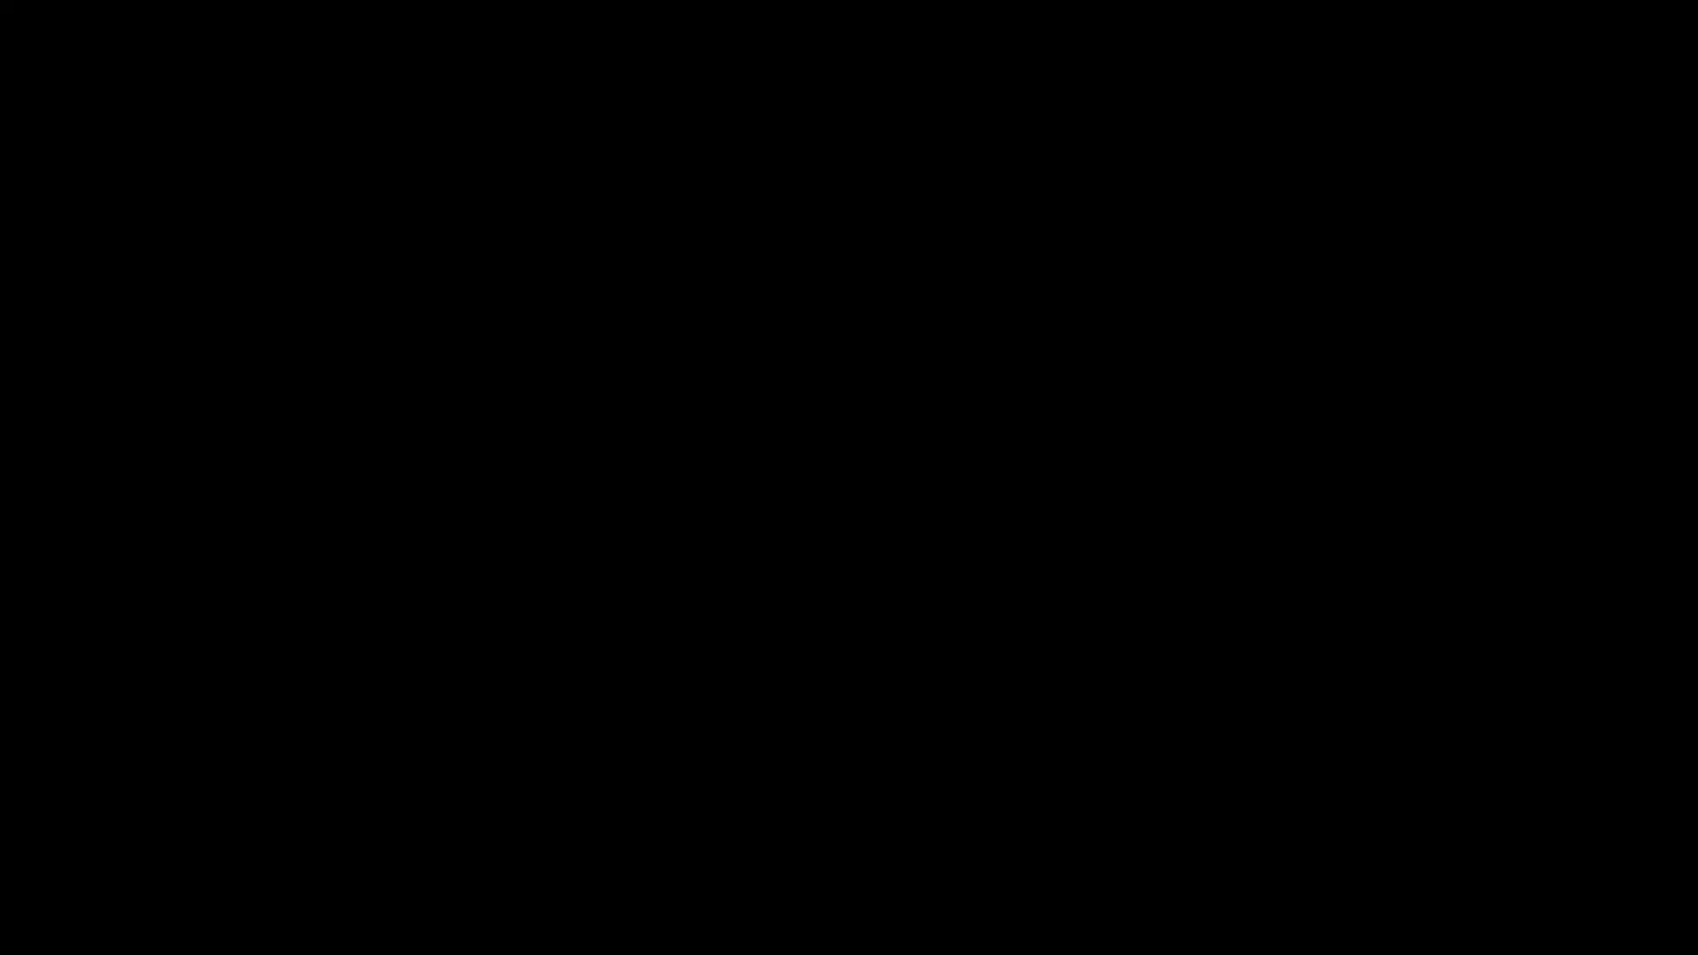